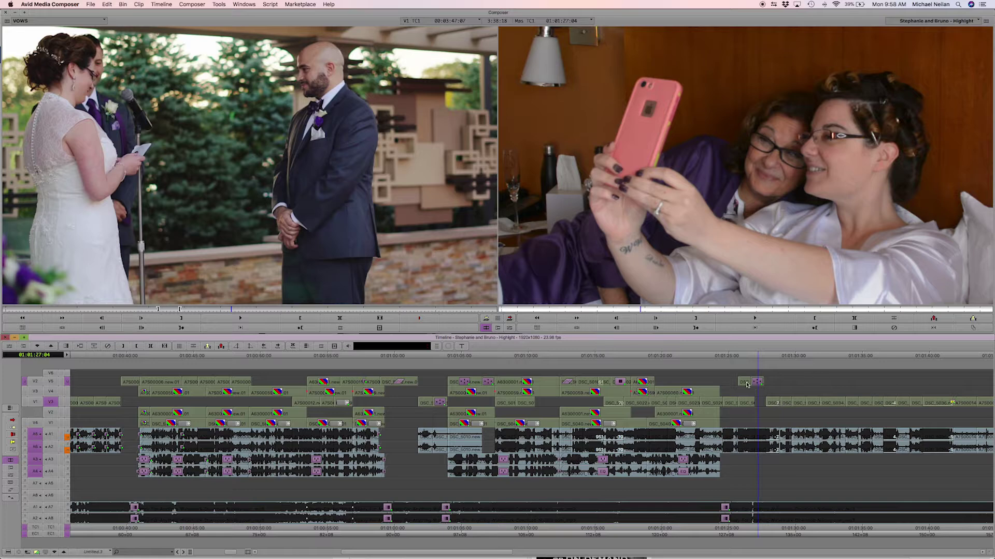
- Scrub through the short V5 overlay clip between about 01:01:25 and 01:01:27 to review the bridal selfie shots
left_click(730, 385)
left_click(730, 384)
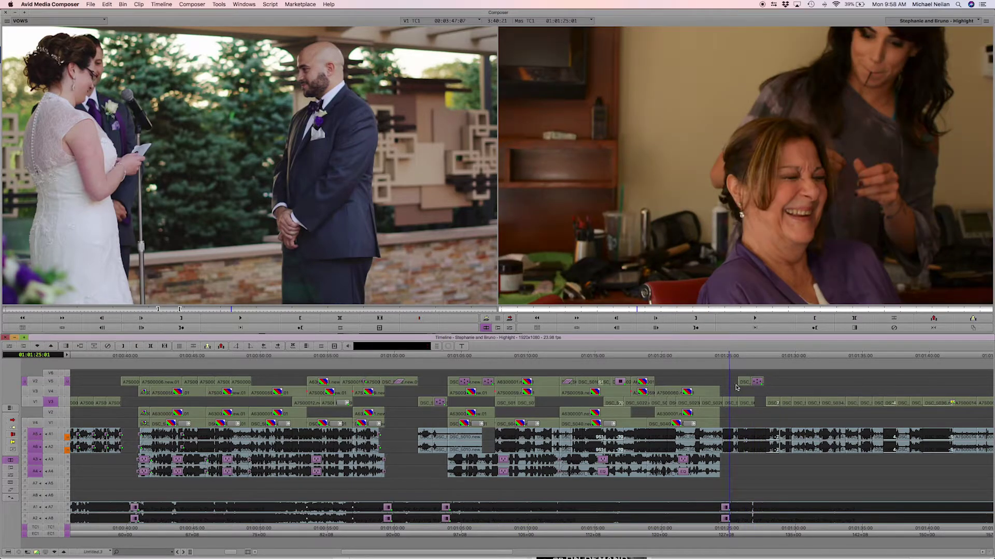
left_click(736, 386)
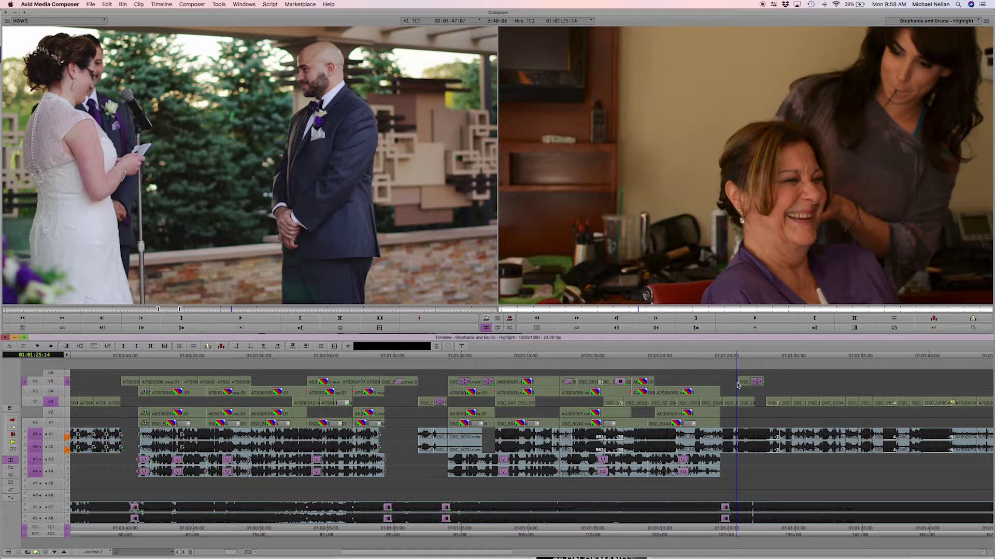
left_click_drag(740, 387, 755, 384)
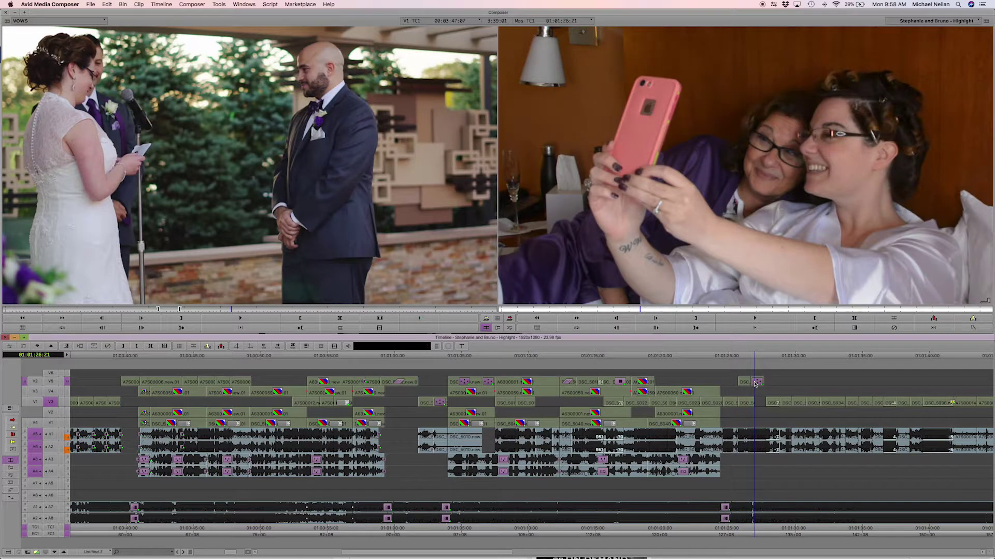
left_click(762, 384)
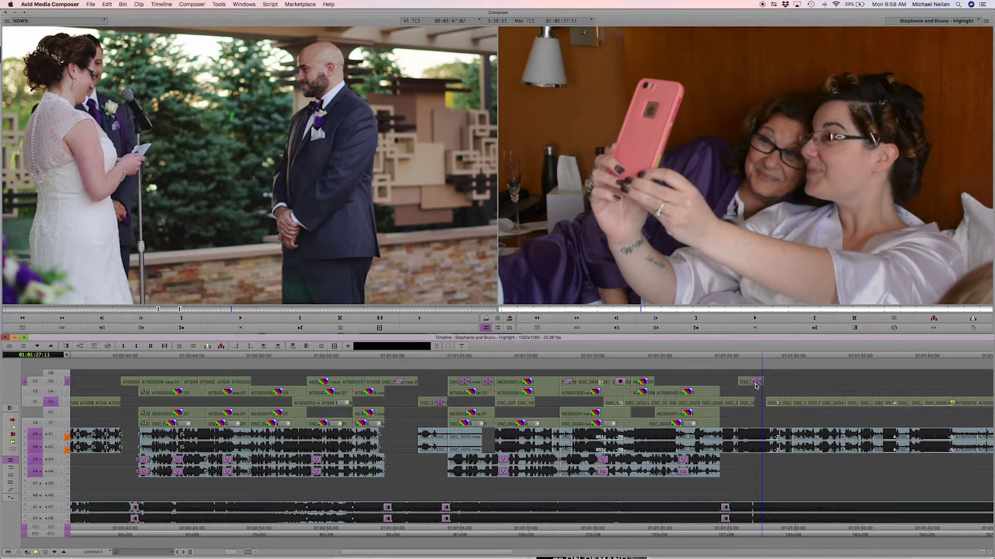
- Play the sequence from about 01:01:11 and return to the makeup shots near 01:01:15
left_click_drag(757, 385, 549, 400)
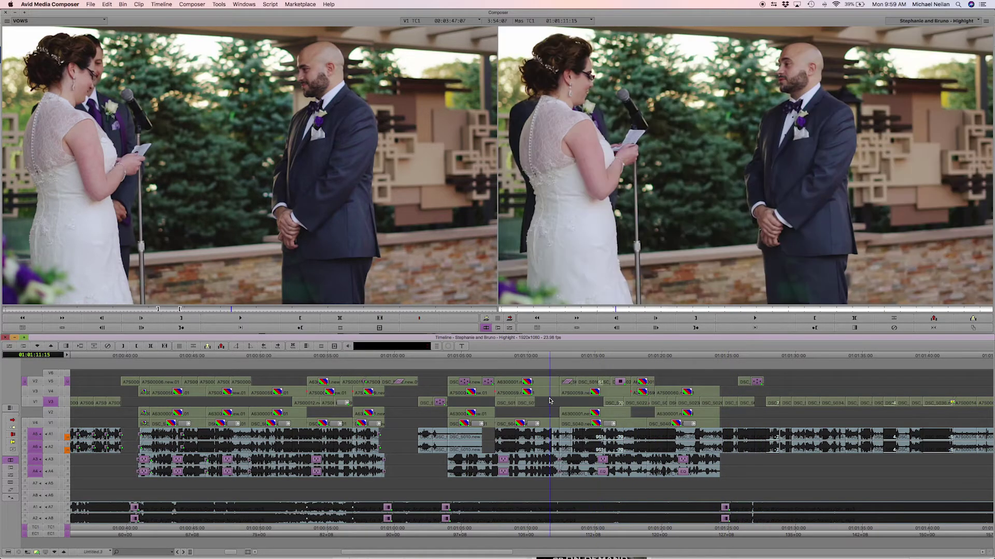
key("space")
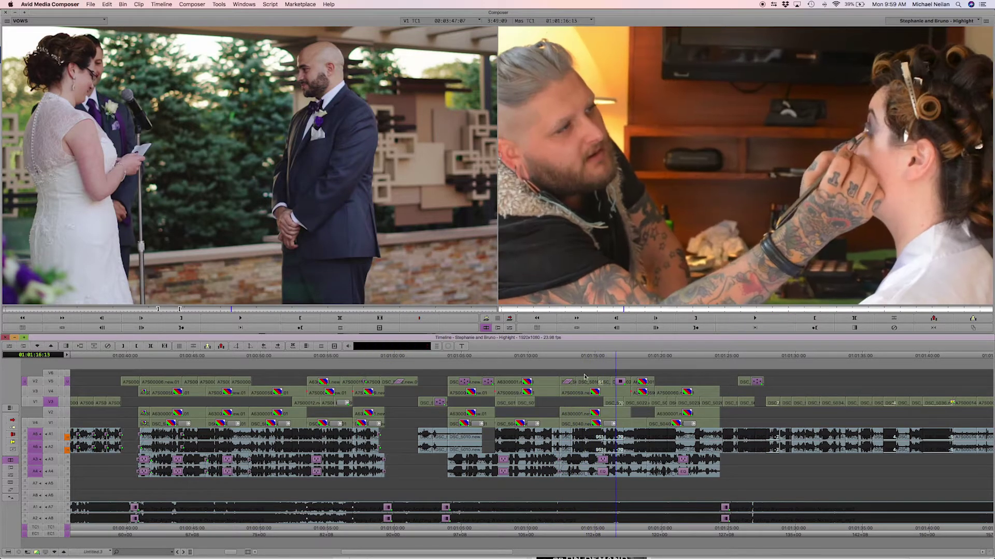
left_click(595, 393)
key("space")
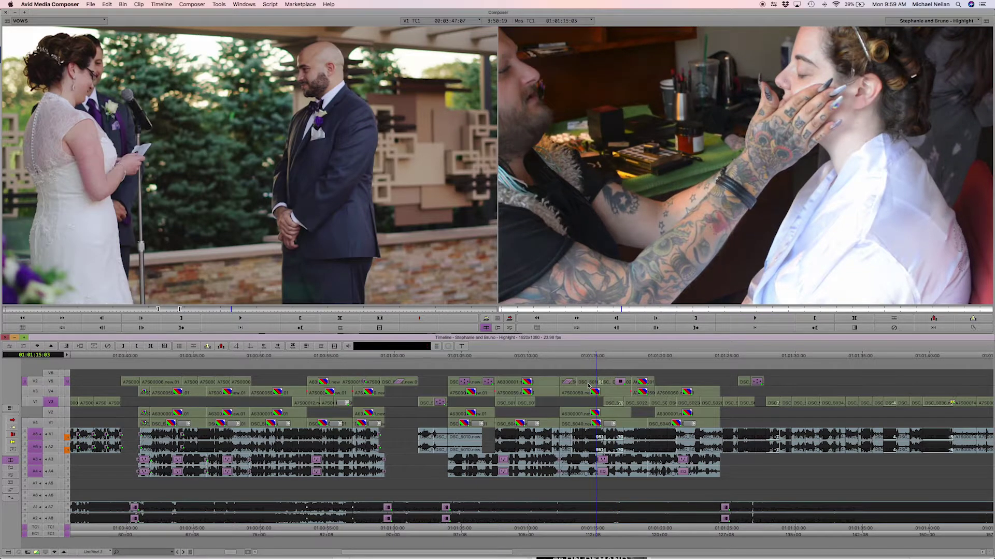
- Trim the V5 cut between the two makeup shots near 01:01:15 slightly earlier and play it back
left_click(599, 382)
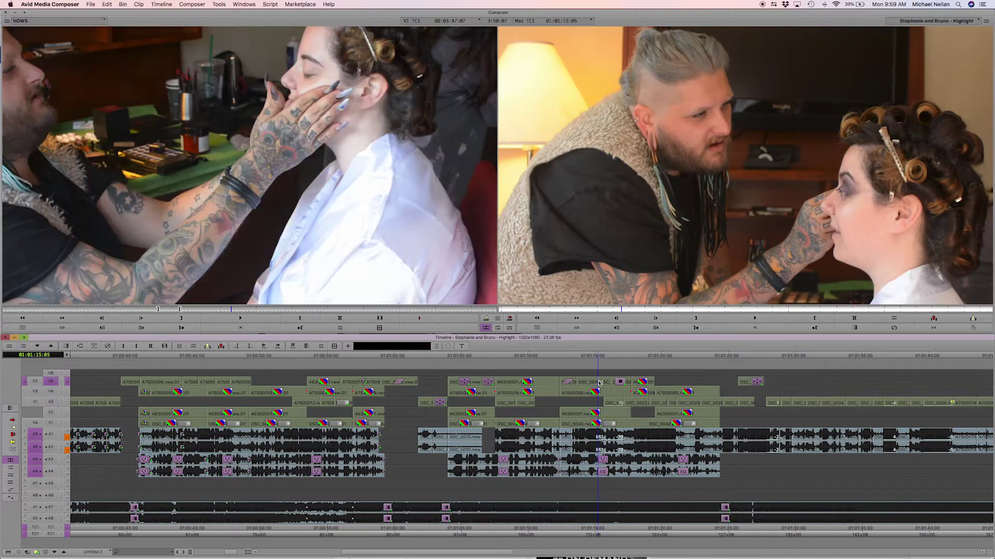
left_click_drag(598, 382, 594, 382)
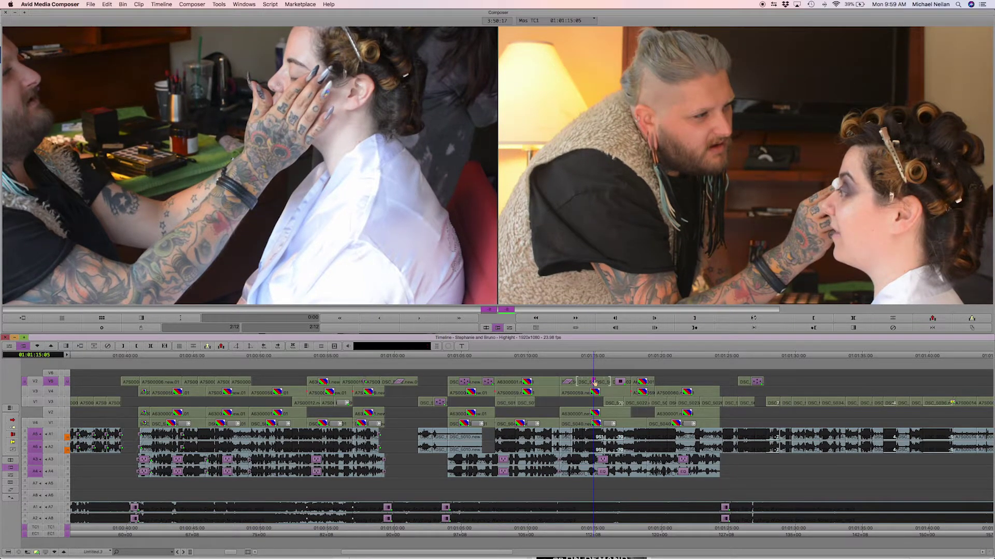
key("space")
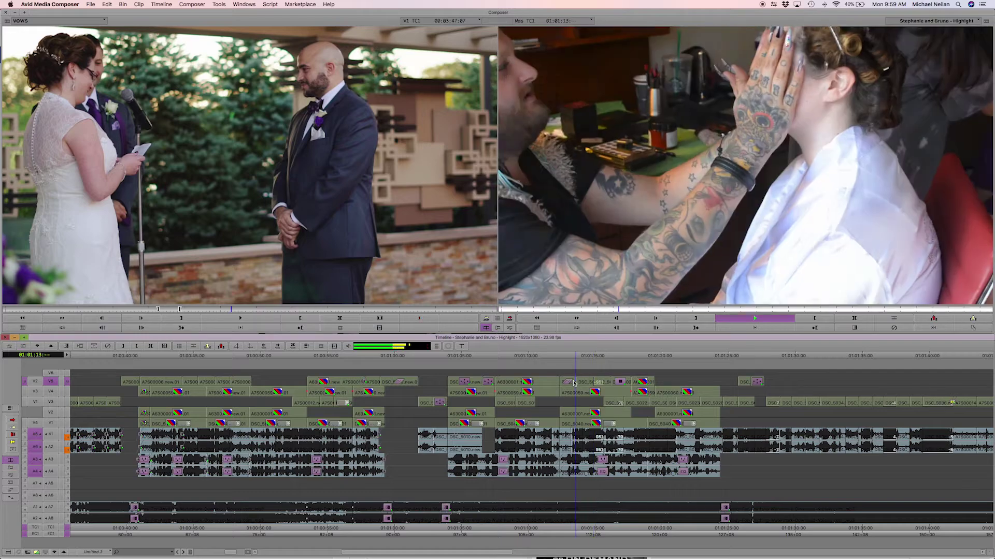
key("space")
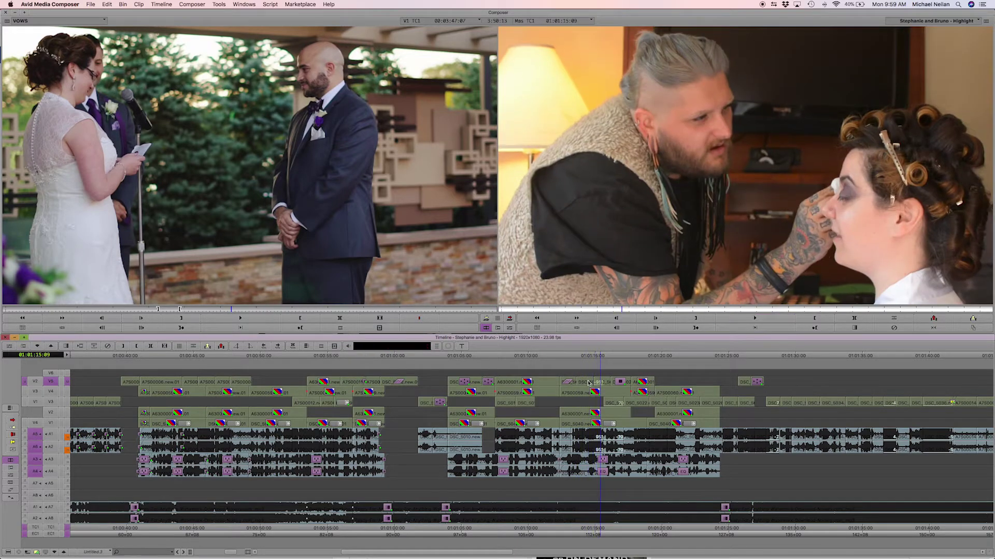
left_click(597, 384)
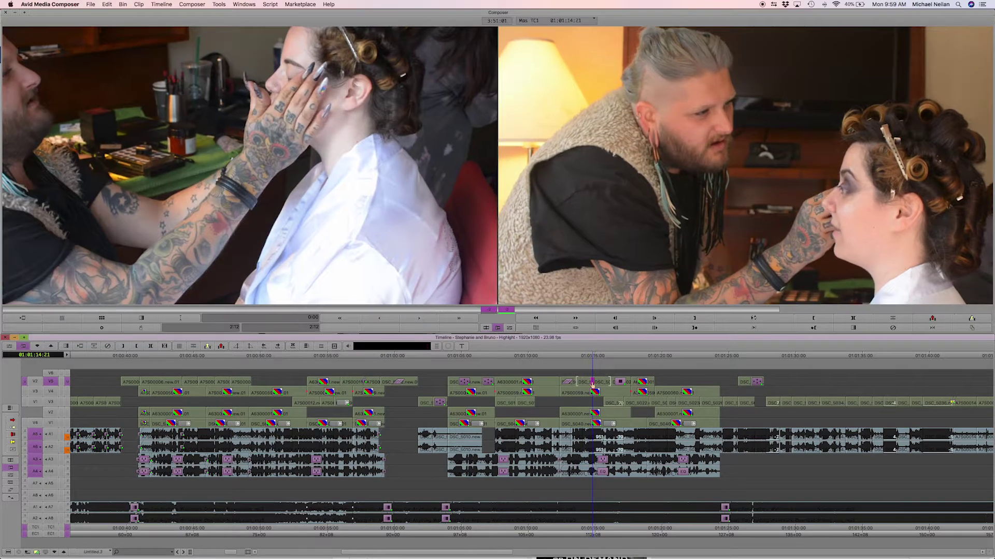
left_click(565, 385)
key("space")
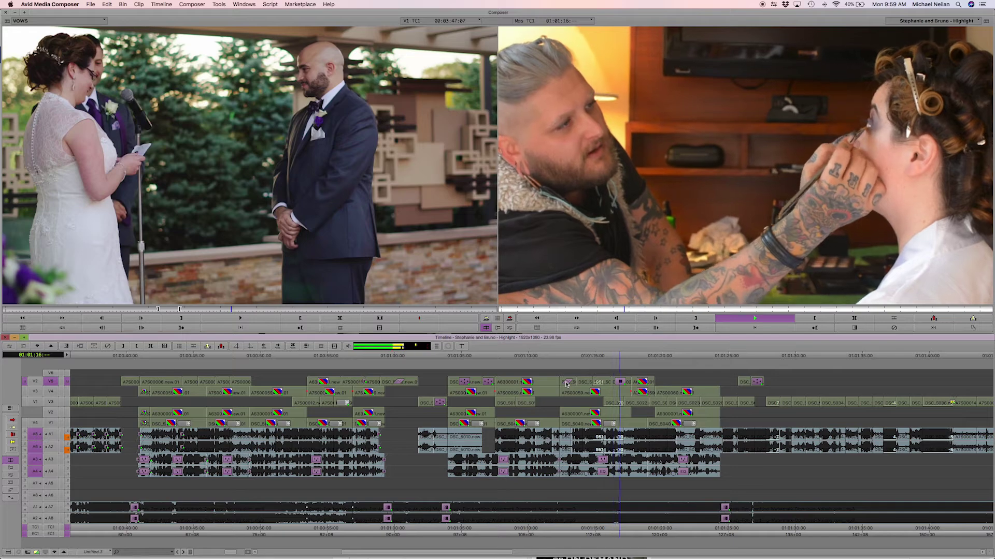
- Trim the V5 cut near 01:01:16 slightly earlier and play the sequence on through the selfie shot
left_click(612, 383)
left_click_drag(611, 383, 610, 383)
key("Escape")
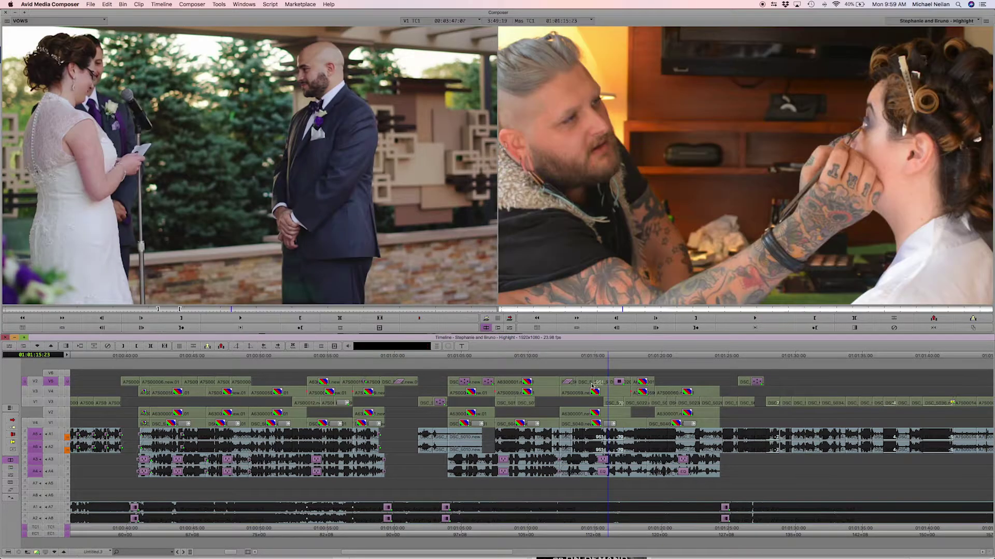
key("space")
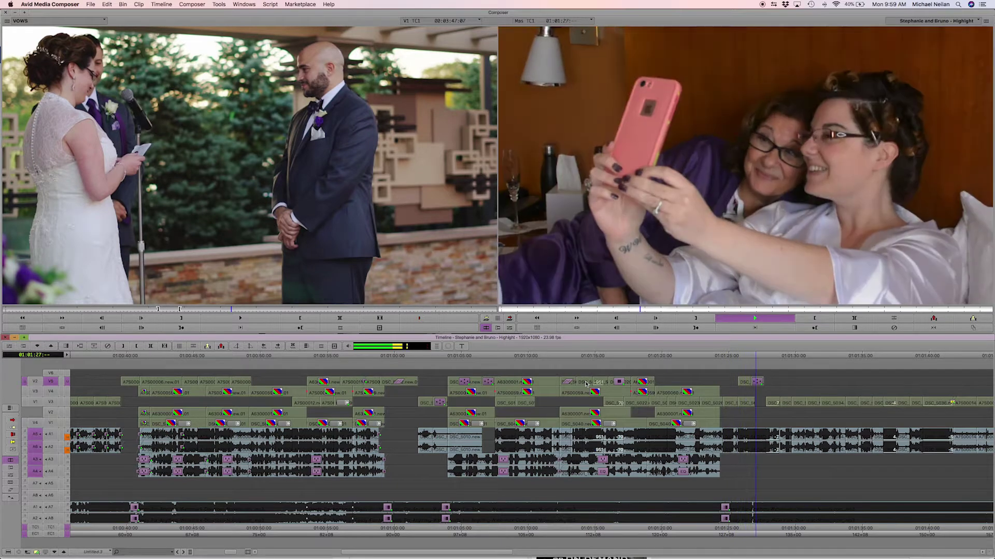
key("space")
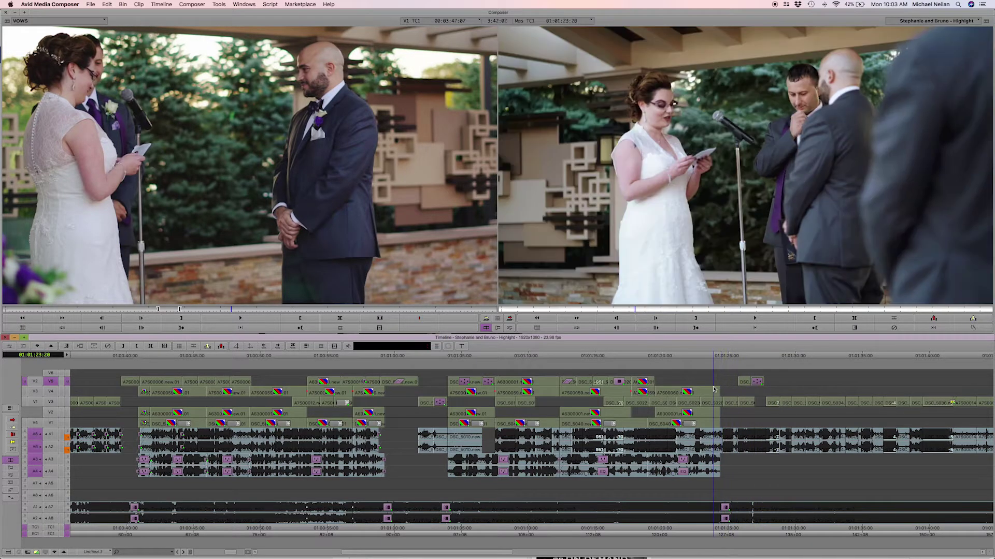
- Scrub and play the change from the ceremony angle to the getting-ready shots around 01:01:24
left_click_drag(714, 389, 720, 393)
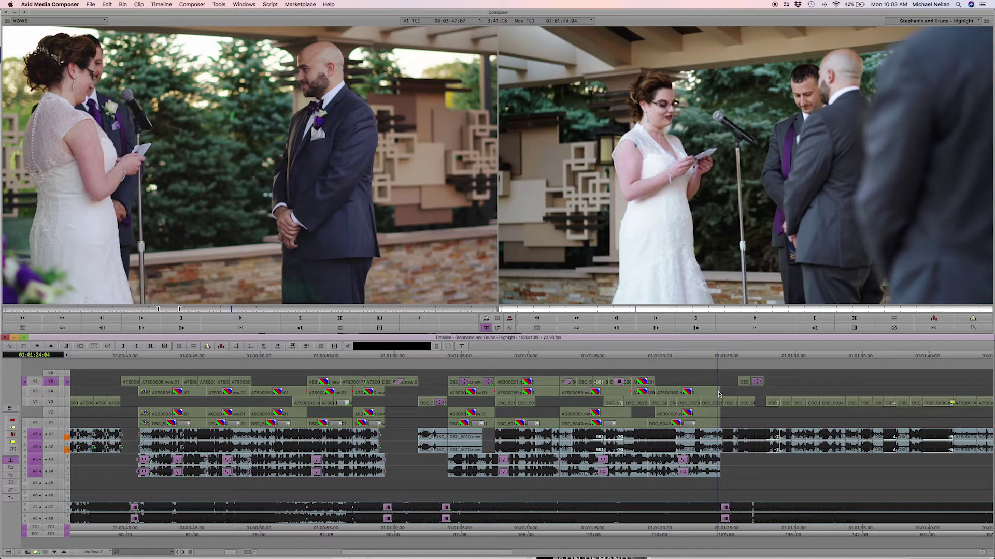
left_click_drag(718, 394, 693, 402)
key("space")
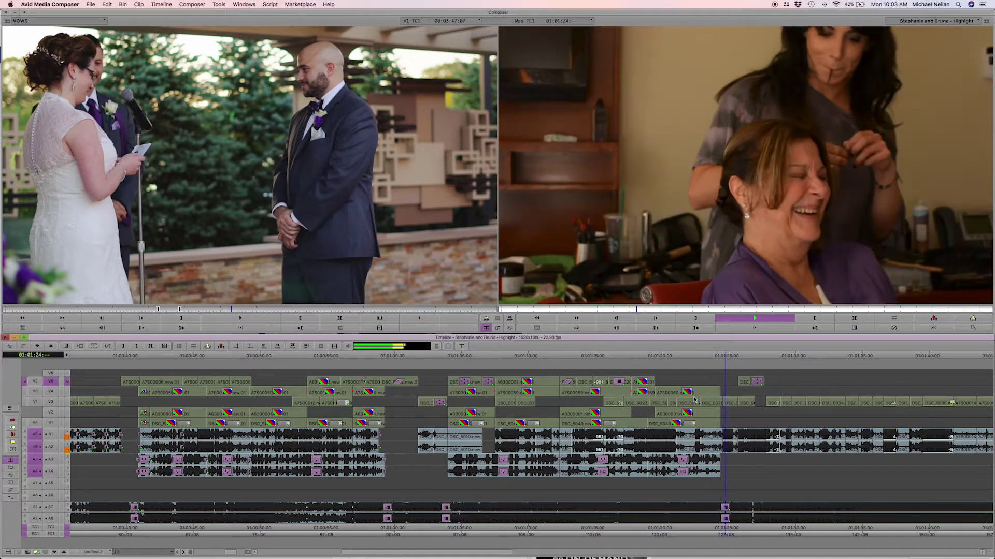
key("space")
key("s")
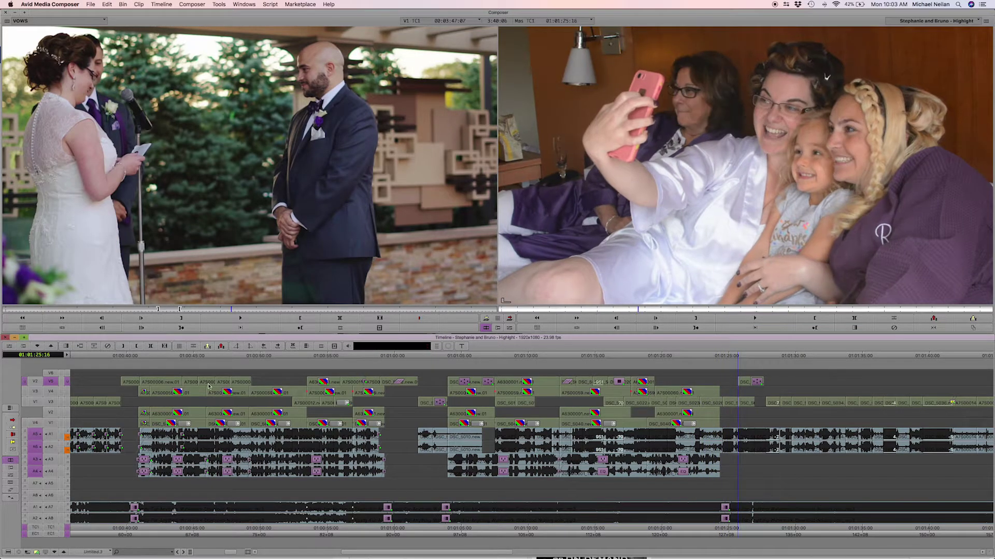
key("space")
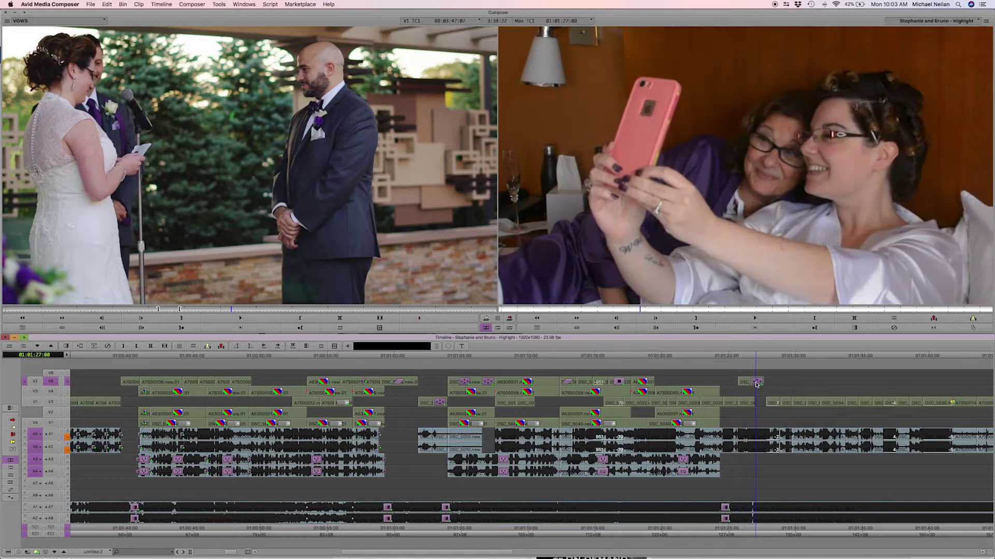
- Monitor track V3 to review its getting-ready clips, and switch monitoring to V5 to scrub back to about 01:01:14
left_click(68, 403)
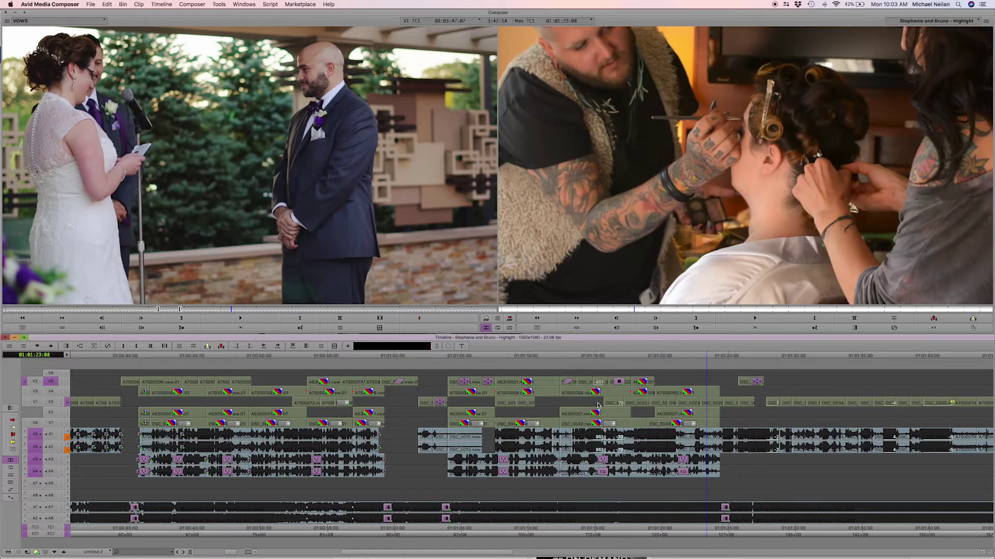
key("space")
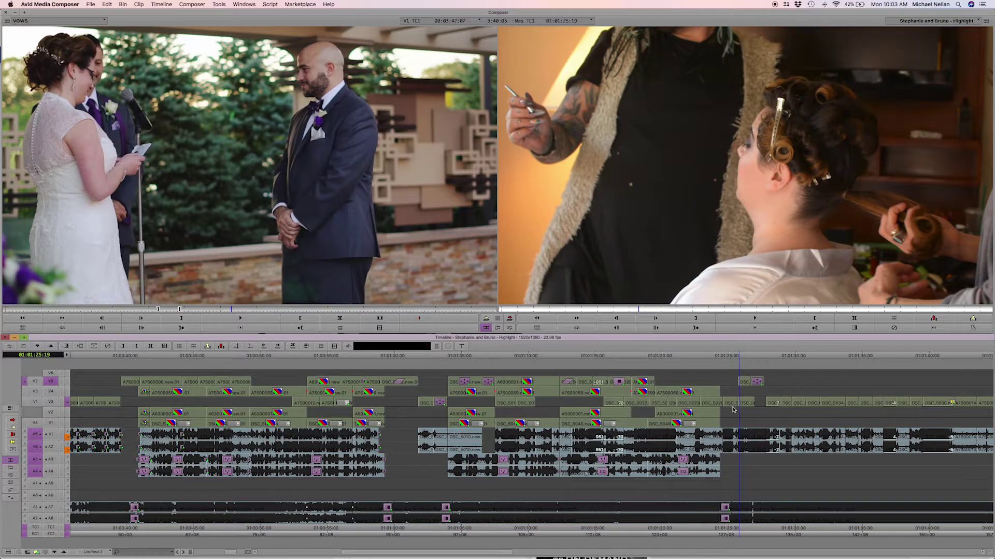
left_click_drag(742, 404, 638, 381)
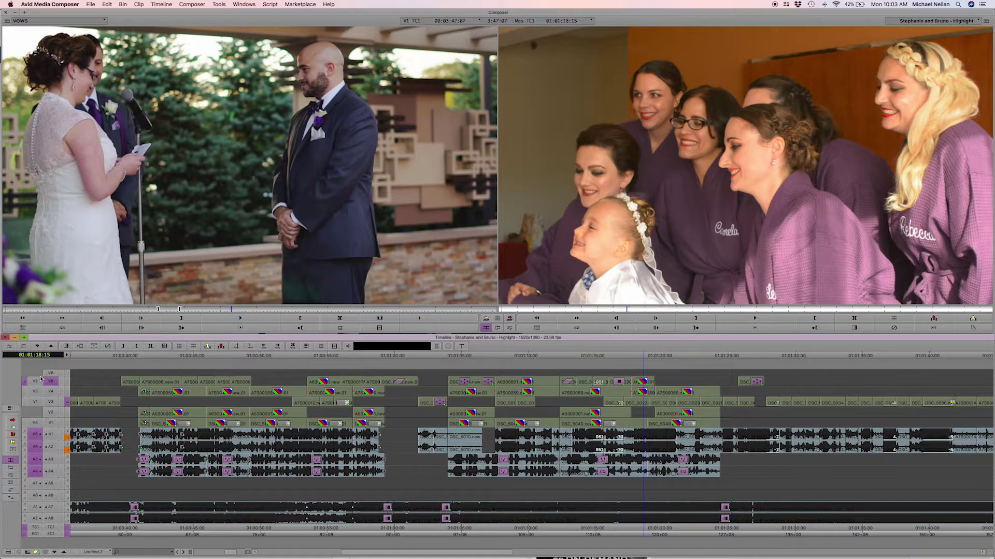
left_click(66, 382)
left_click_drag(646, 383, 588, 384)
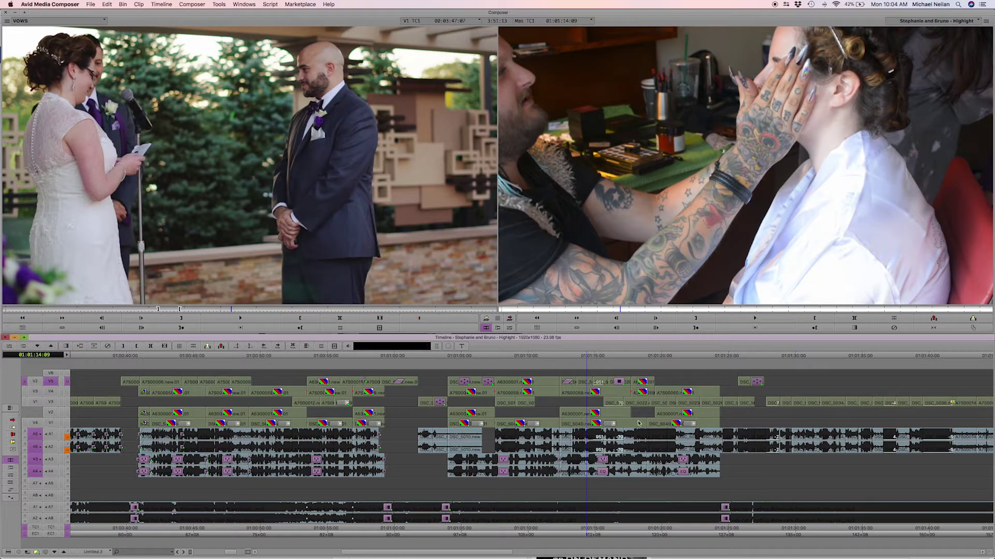
- Monitor tracks V1 and V2 in turn and scrub their ceremony footage around 01:01:16
left_click(67, 423)
left_click_drag(587, 423, 620, 423)
left_click(67, 413)
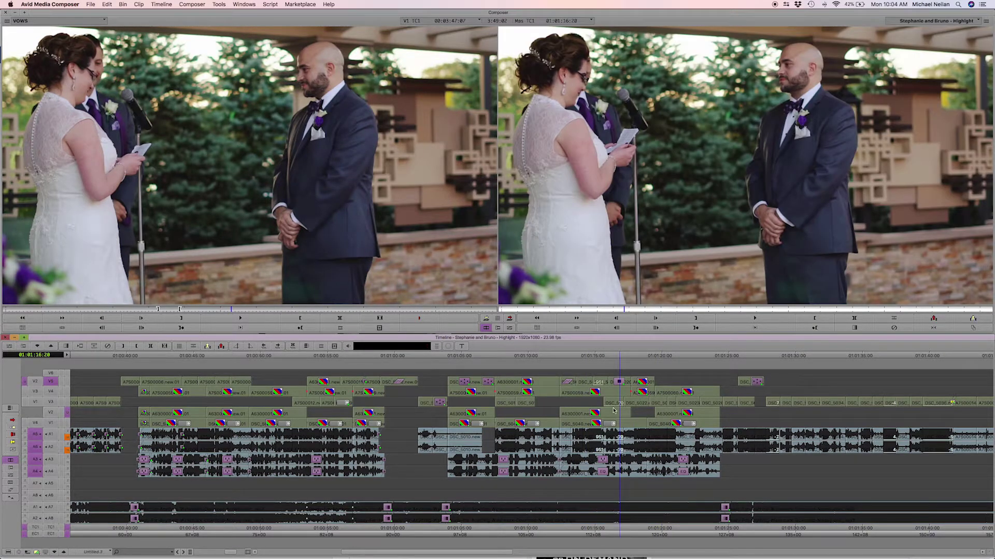
mouse_move(620, 413)
left_mouse_down()
mouse_move(675, 413)
mouse_move(619, 413)
left_mouse_up()
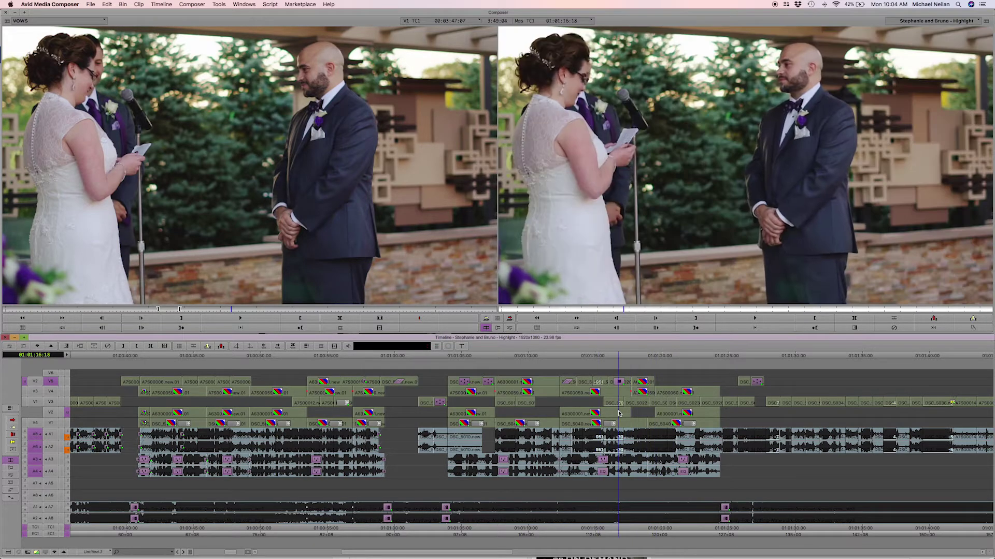
- Monitor tracks V3 and V4 in turn and scrub the layers between about 01:01:10 and 01:01:15
left_click(66, 403)
left_click_drag(595, 405, 734, 408)
left_click_drag(115, 413, 656, 399)
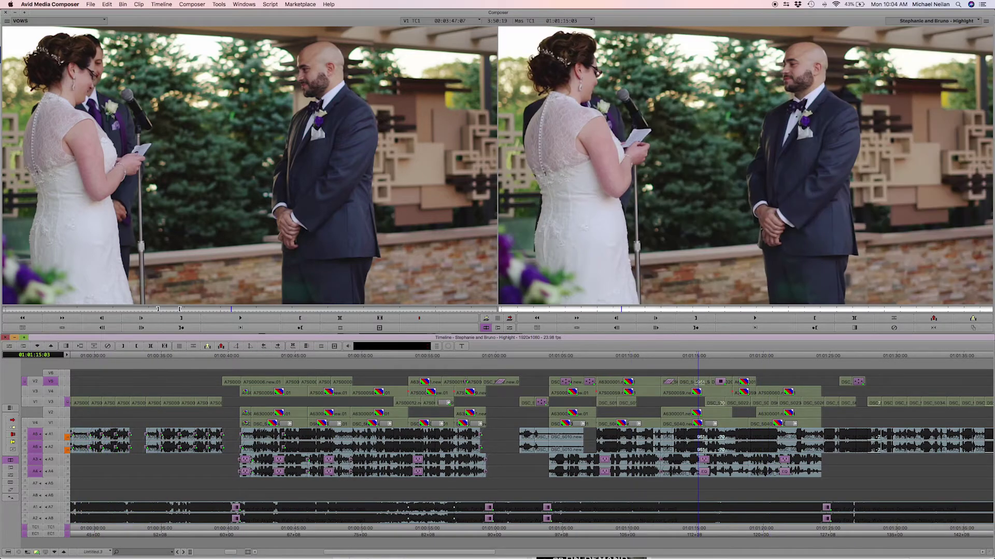
left_click(66, 393)
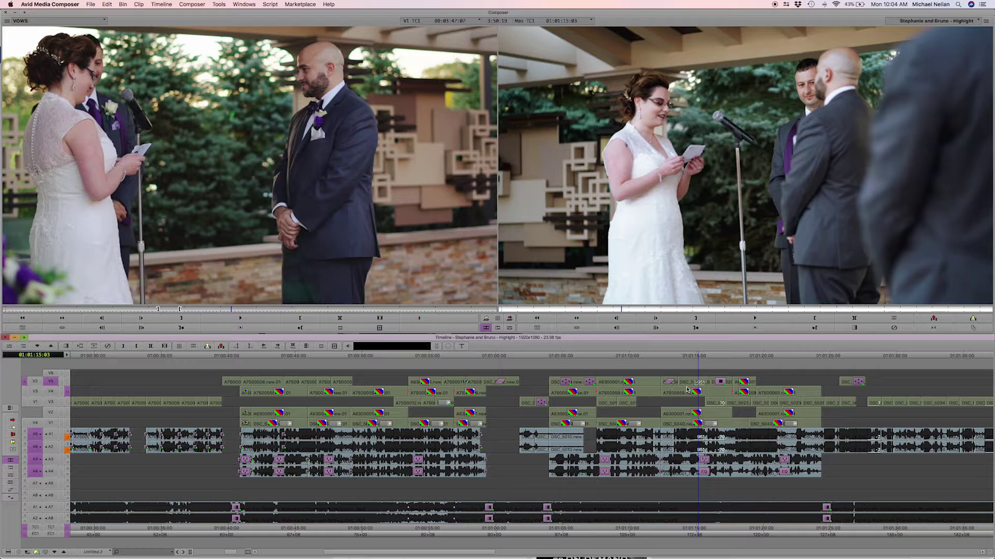
mouse_move(695, 395)
left_mouse_down()
mouse_move(721, 401)
mouse_move(704, 400)
left_mouse_up()
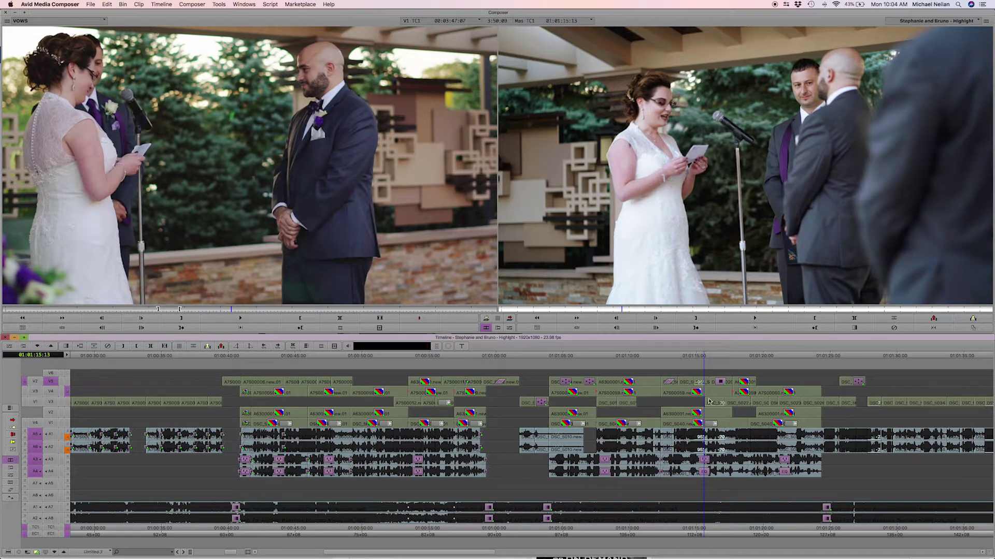
left_click_drag(703, 395, 584, 396)
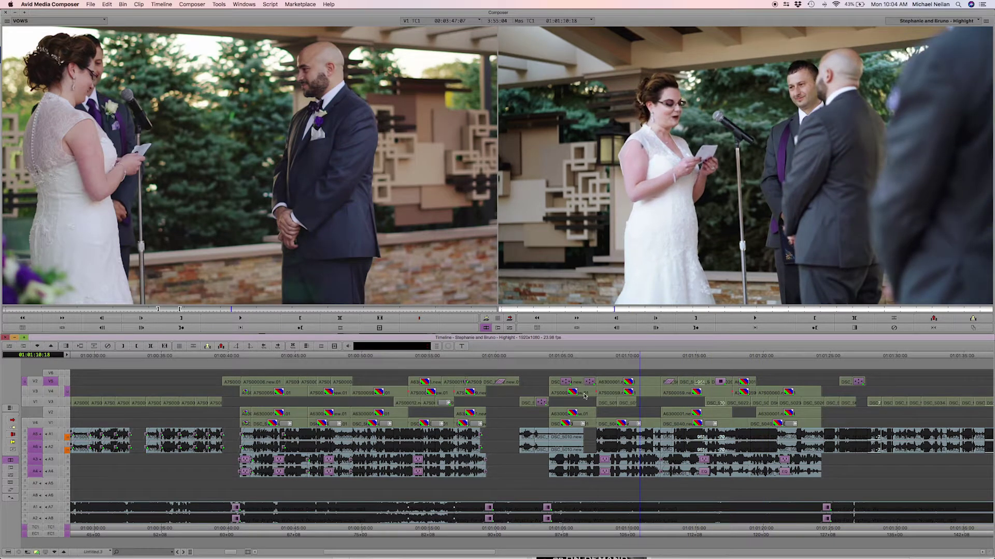
- Monitor track V5 and examine the makeup shots, the hanging dress shot and the waving bride shot
left_click(66, 385)
left_click_drag(633, 383, 714, 384)
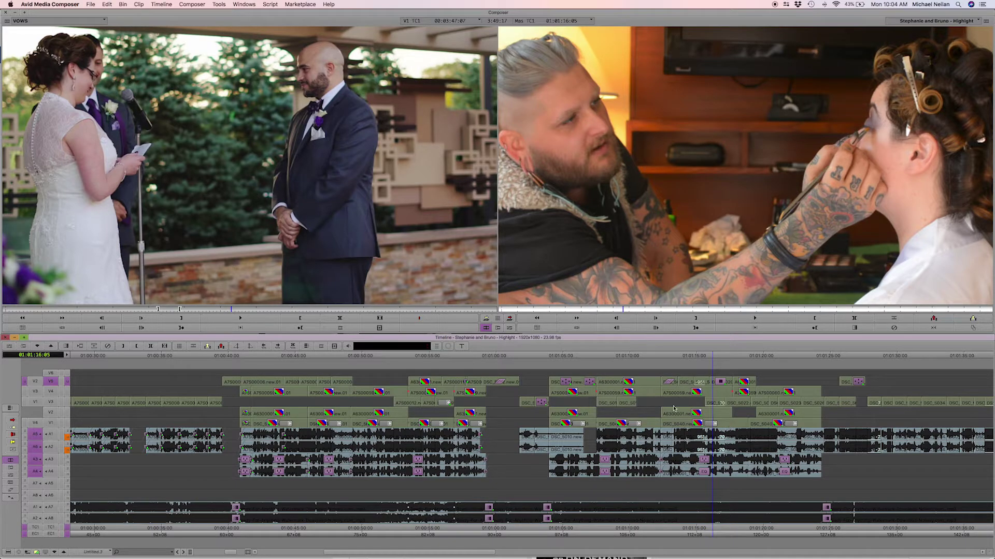
mouse_move(620, 382)
left_mouse_down()
mouse_move(619, 392)
mouse_move(619, 381)
left_mouse_up()
left_click(556, 394)
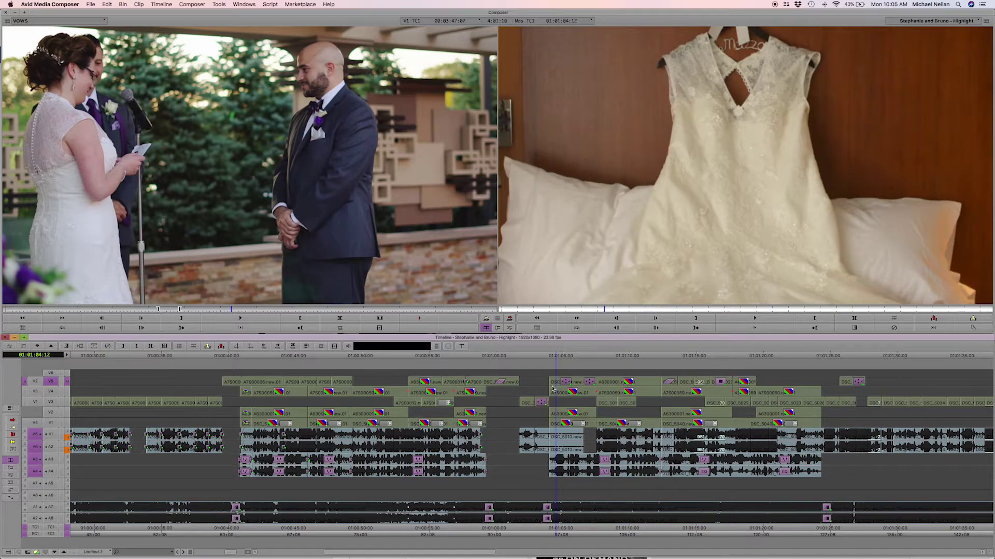
left_click(594, 386)
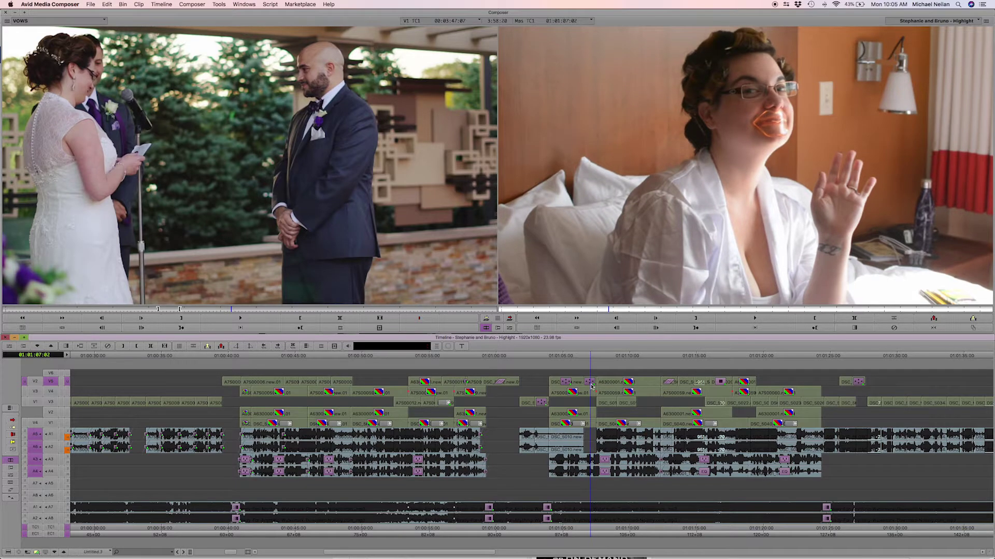
- Play the getting-ready section from its start to the makeup shot at 01:01:13:17
left_click(660, 392)
left_click_drag(661, 393, 537, 392)
key("space")
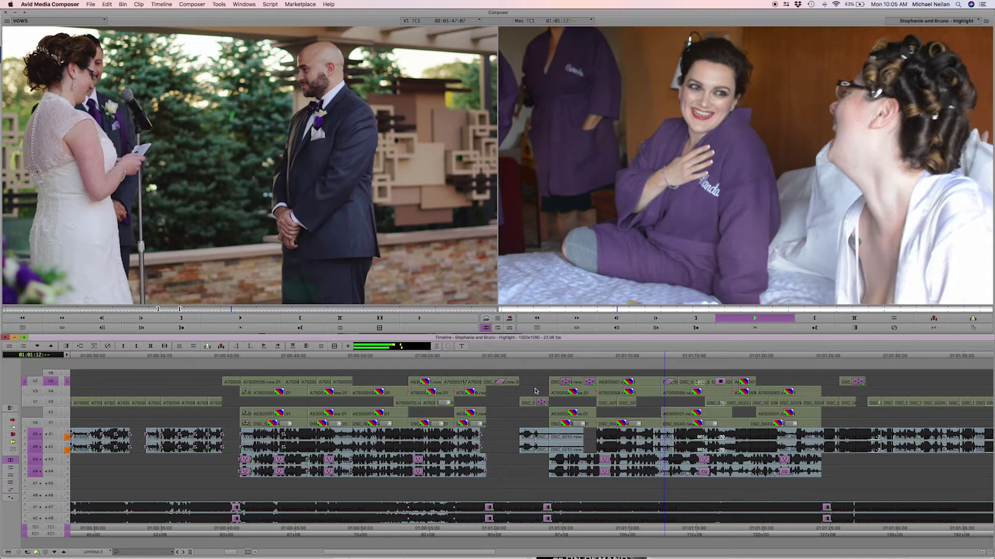
key("space")
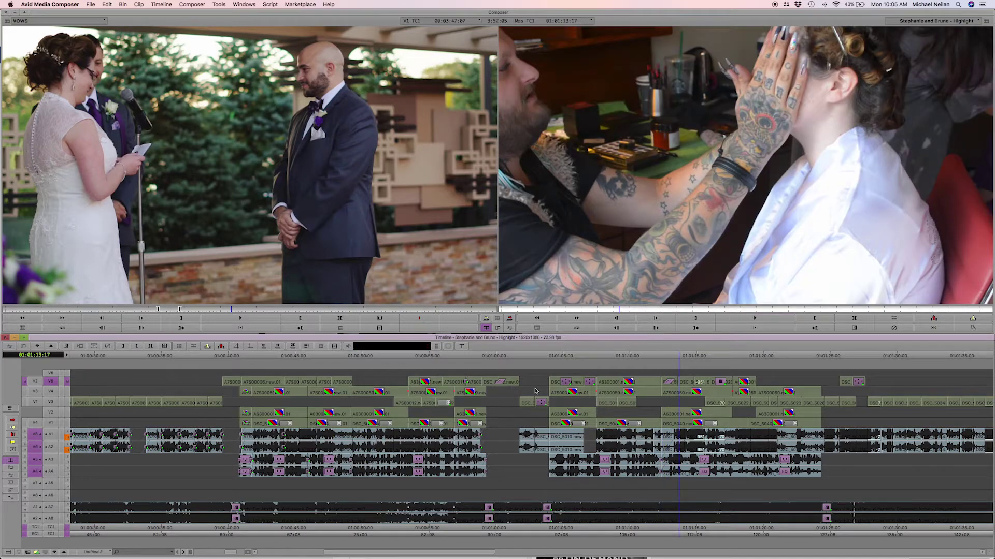
- Move the layered ceremony clip at about 01:01:07 from video track V5 down to V2
left_click(625, 384)
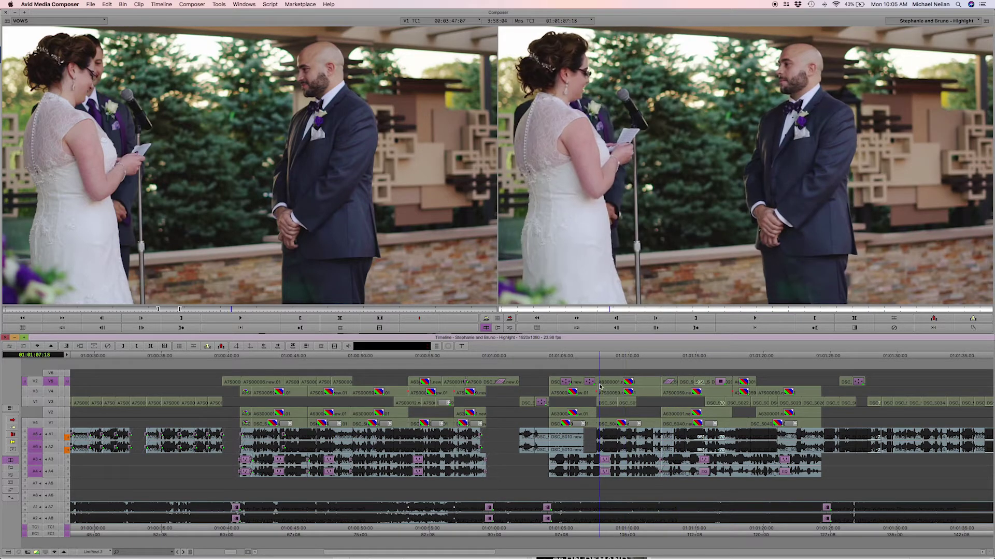
left_click(601, 392)
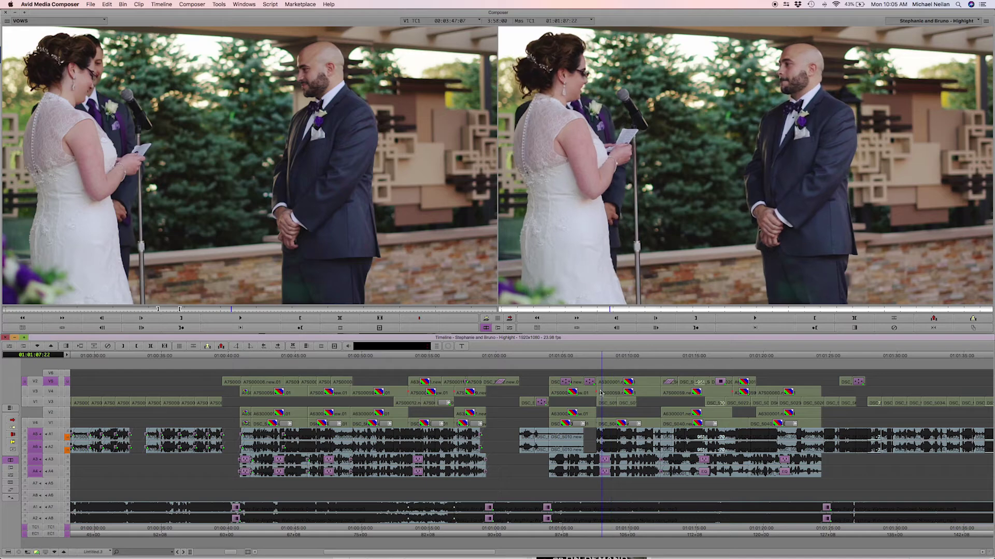
left_click_drag(608, 384, 606, 412)
- Move the three getting-ready clips starting around 01:01:16 on V3 into the V5 gap at about 01:01:07 and check their last cut for trimming
left_click(717, 403)
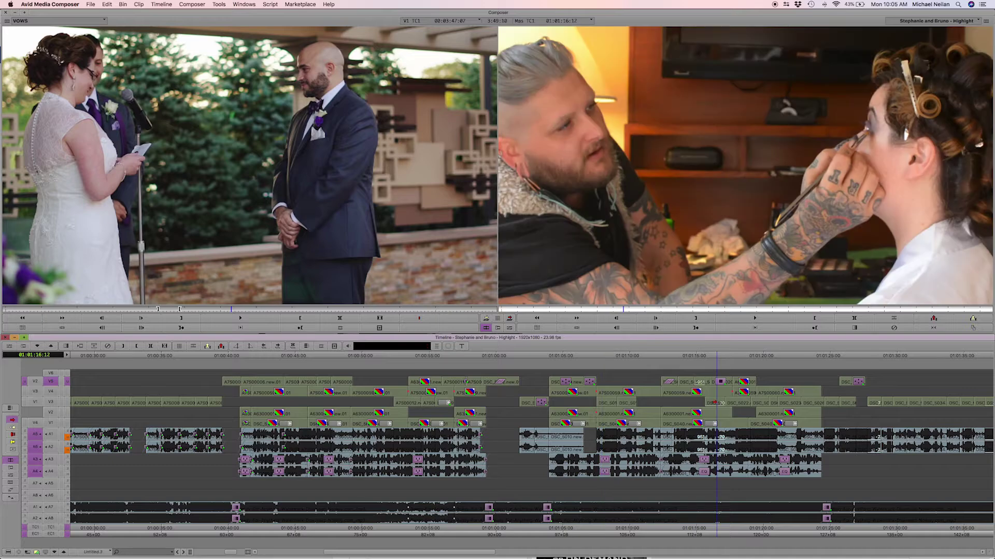
left_click(716, 402)
left_click(738, 403, "shift")
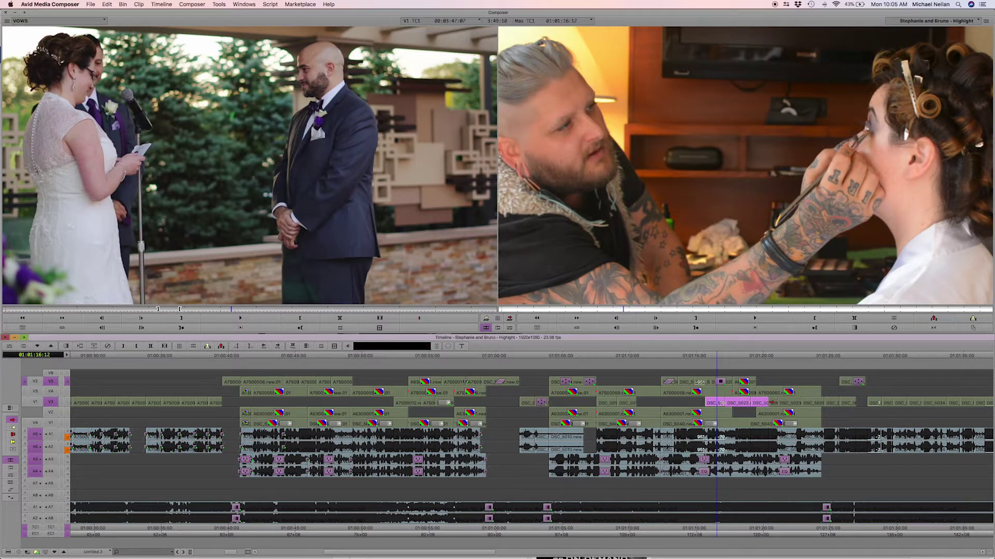
left_click_drag(717, 403, 694, 403)
left_click_drag(715, 402, 609, 383)
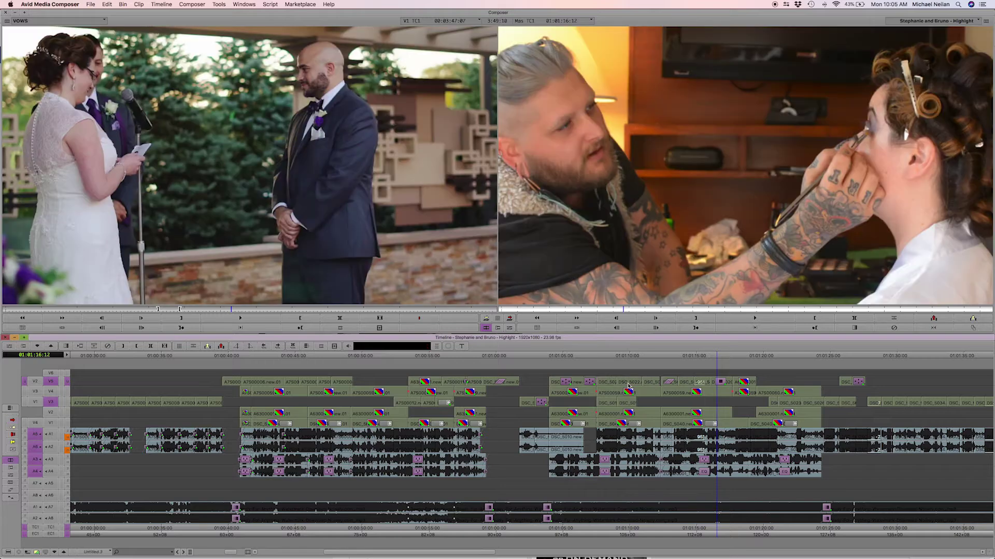
left_click(657, 386)
left_click(658, 385)
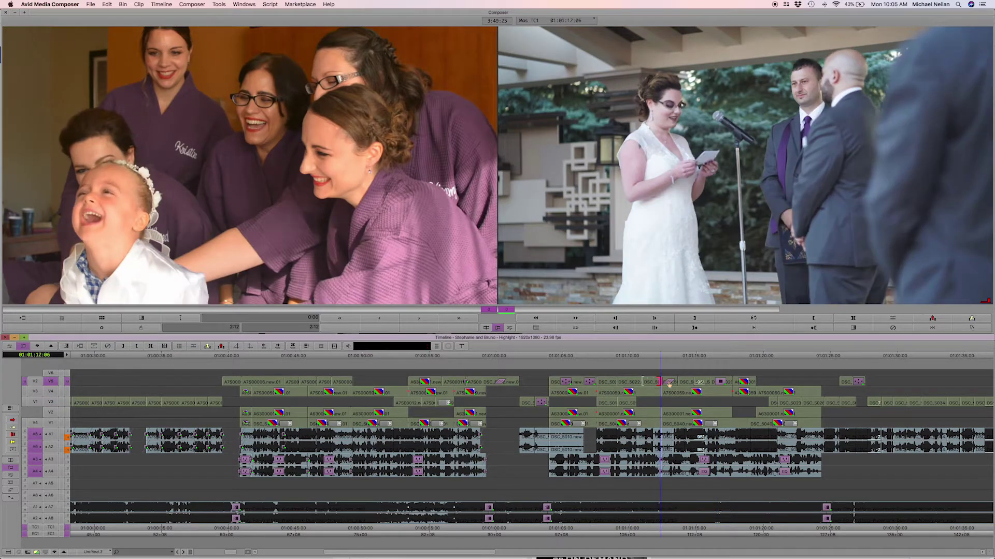
- Monitor V3 near 01:01:20:17, remove the short leftover clip at 01:01:20:09 and save the sequence
left_click(773, 405)
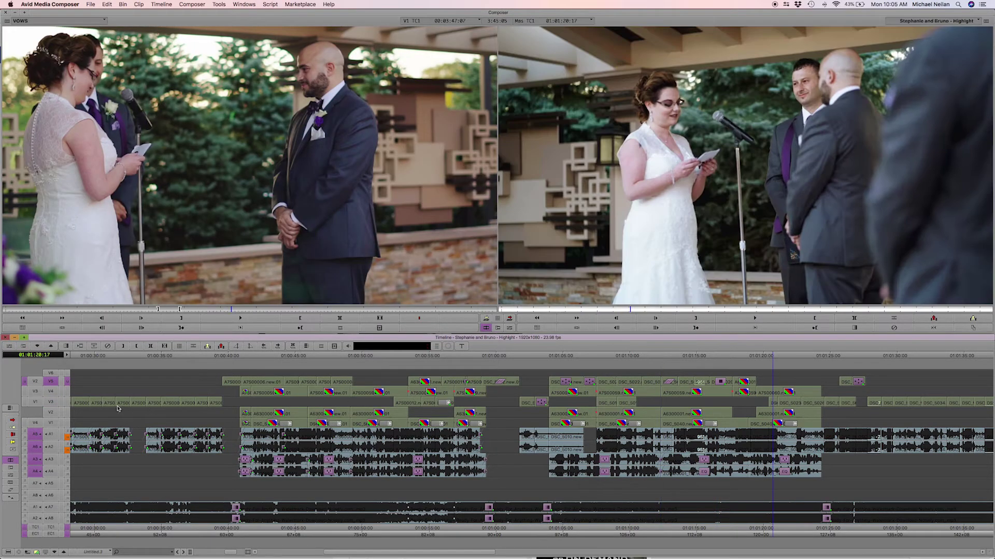
left_click(68, 403)
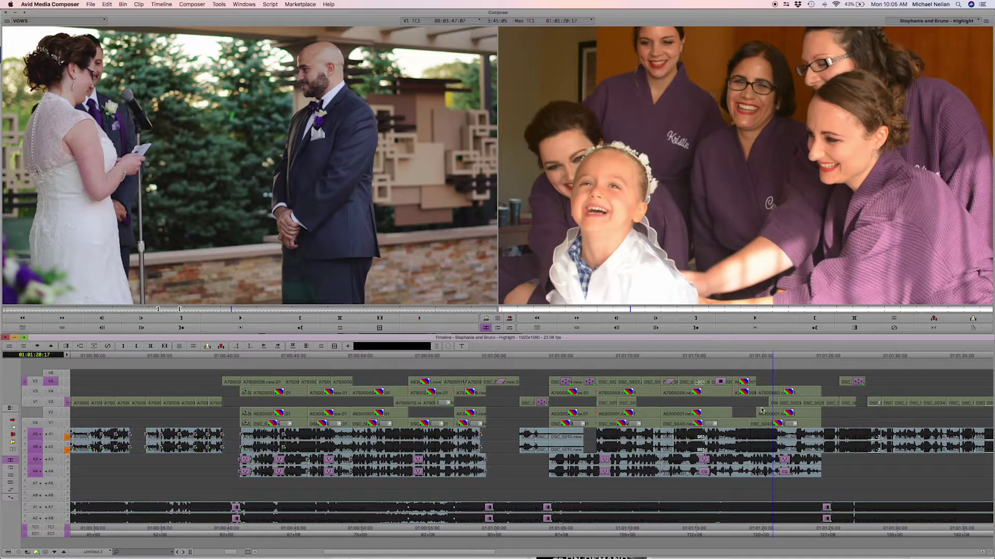
key("space")
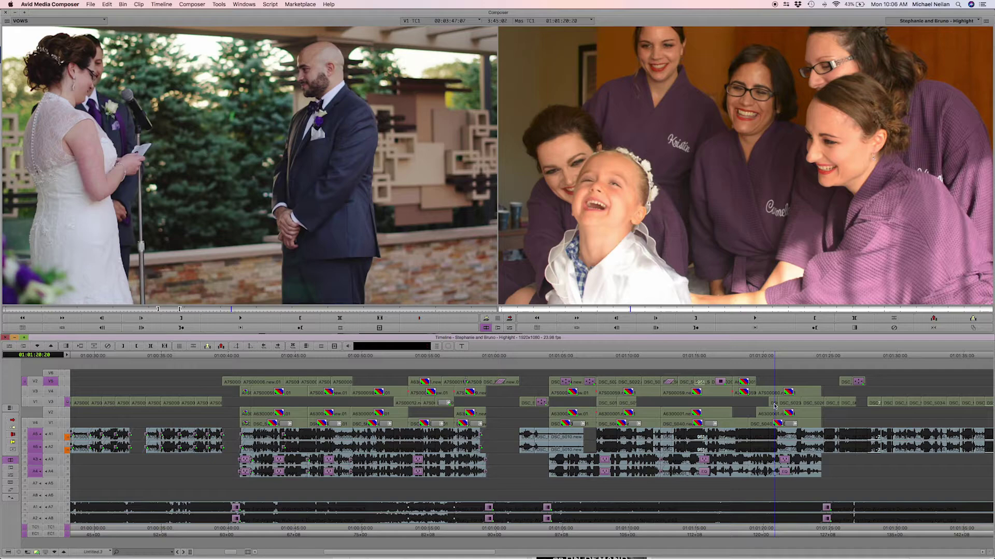
left_click(773, 404)
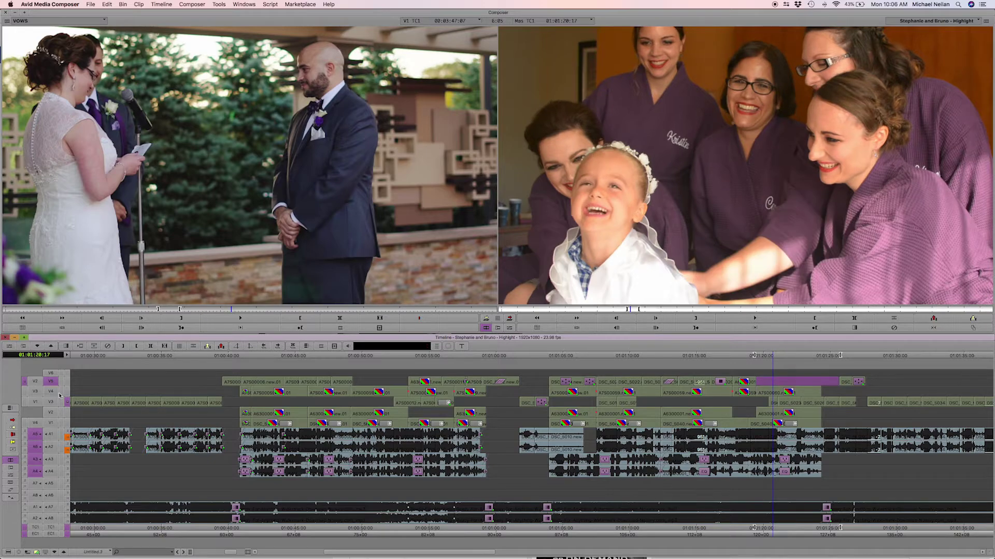
left_click(54, 385)
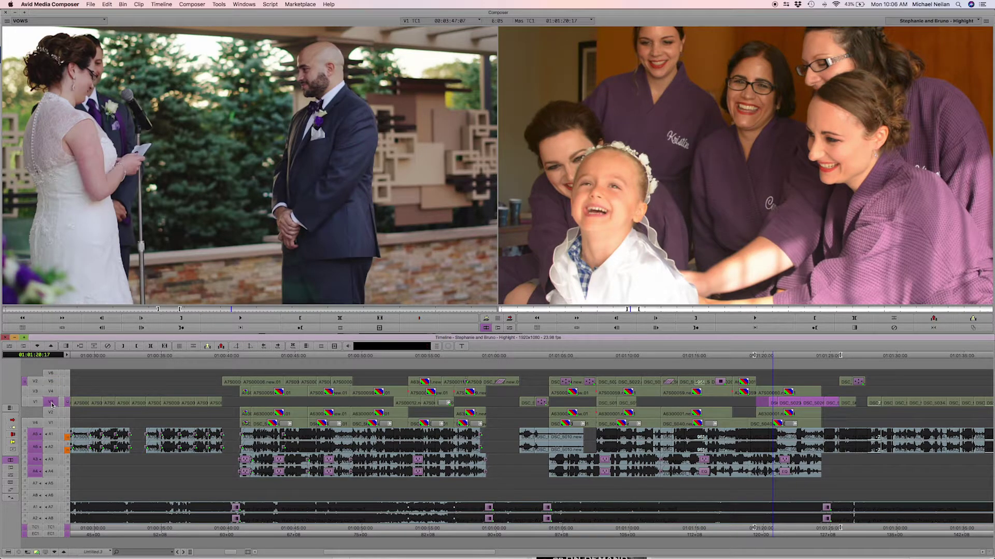
key("z")
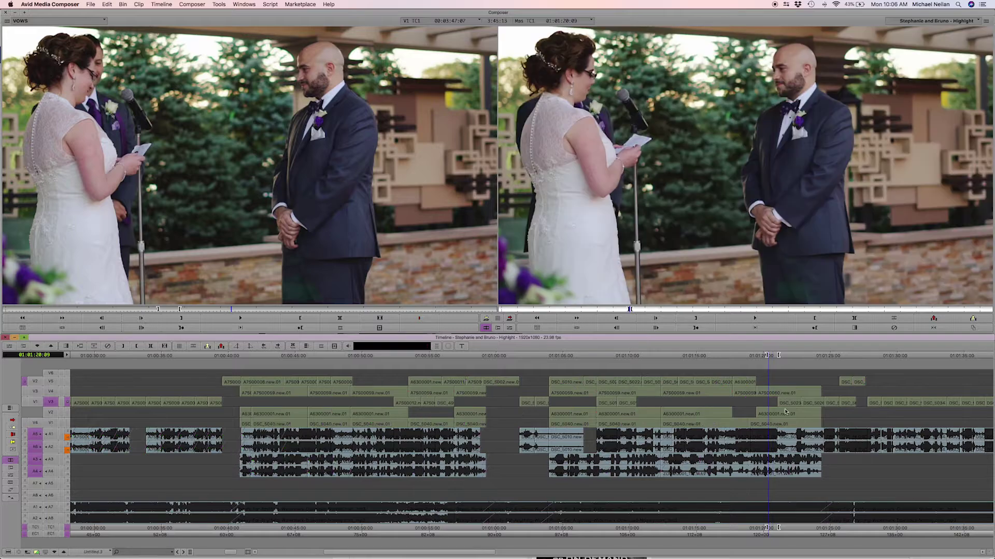
key("super+s")
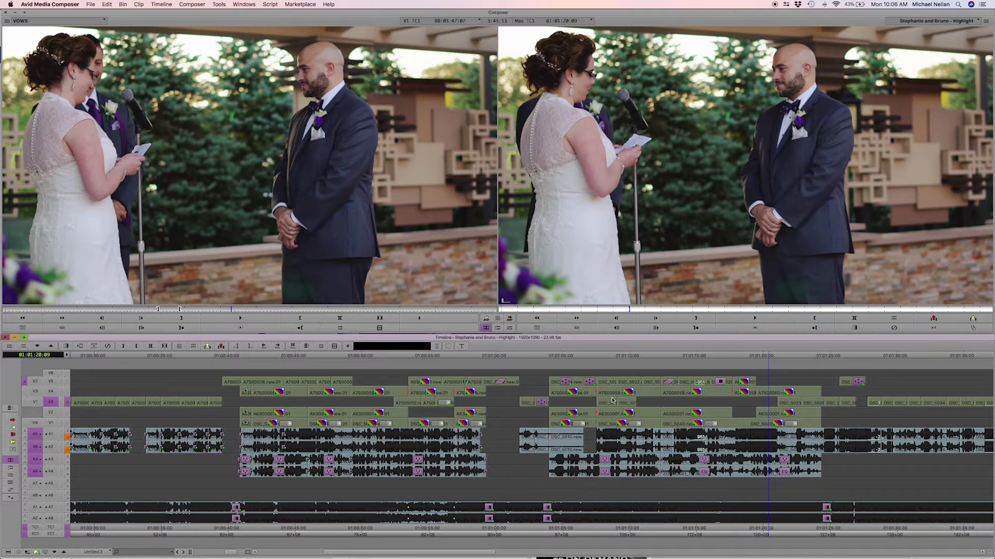
- Monitor V5 and play the revised getting-ready section from 01:01:05:05 to about 01:01:17
left_click(565, 403)
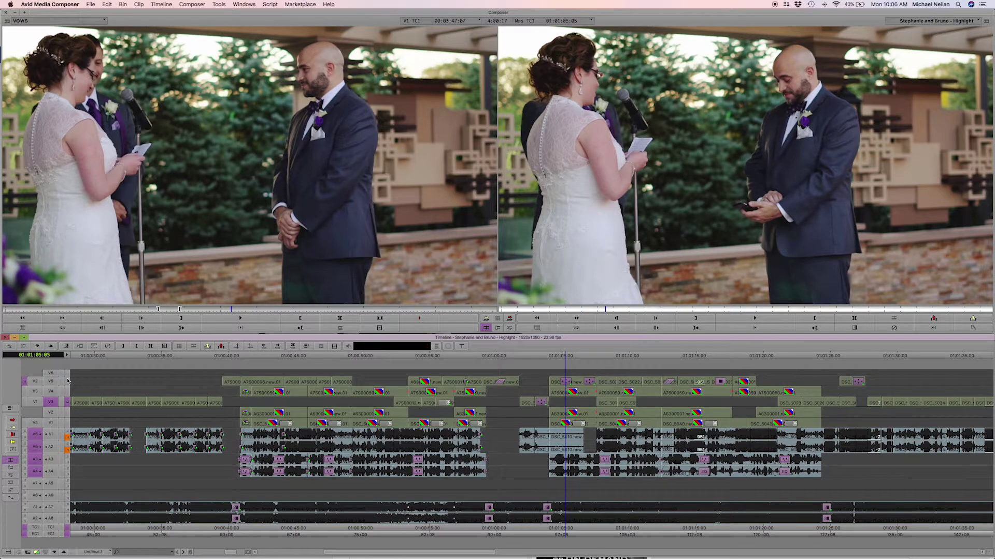
left_click(67, 381)
key("space")
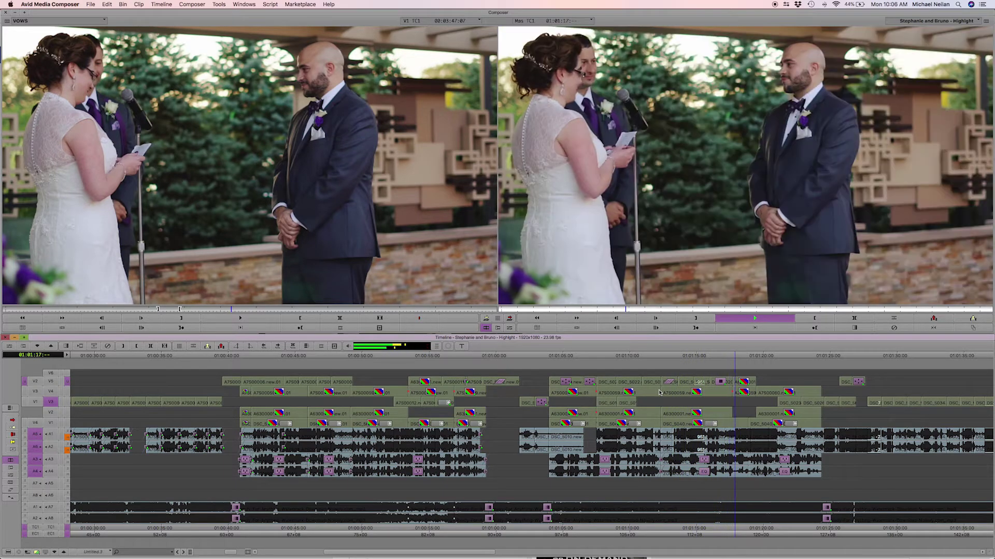
- Trim the V5 cut between the makeup shot and the ceremony clip near 01:01:17:16 slightly earlier
left_click(733, 384)
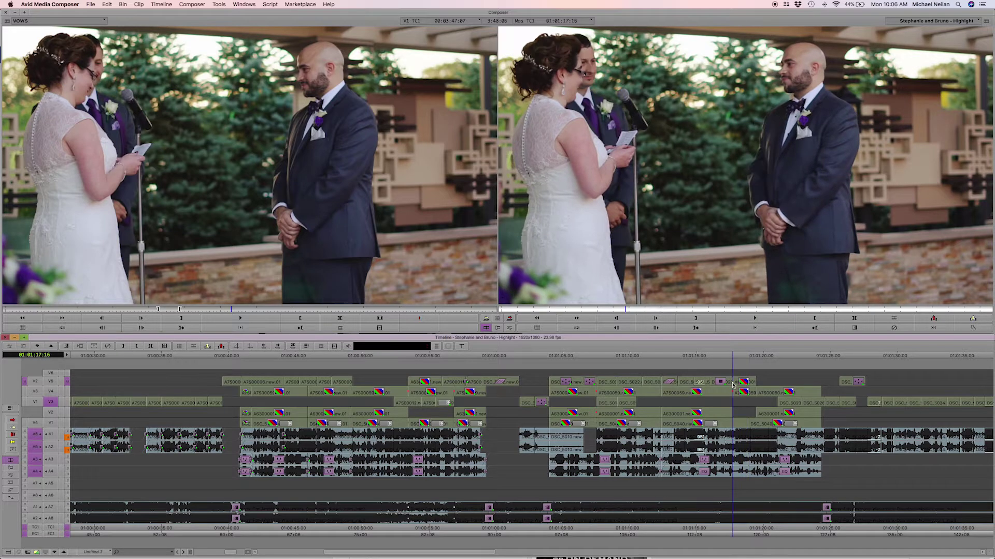
key("Left")
key("Right")
key("u")
left_click_drag(733, 383, 720, 384)
key("Escape")
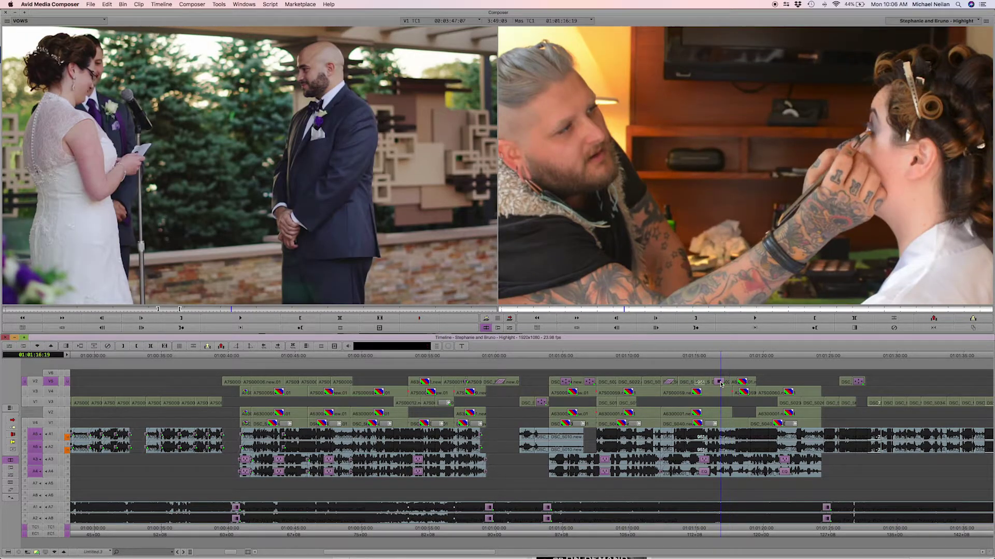
- Save the sequence, play it from 01:01:02:04 to 01:01:15:10, and replay the laughing bridesmaids and bedroom shots up to 01:01:13:12
left_click_drag(531, 395, 525, 391)
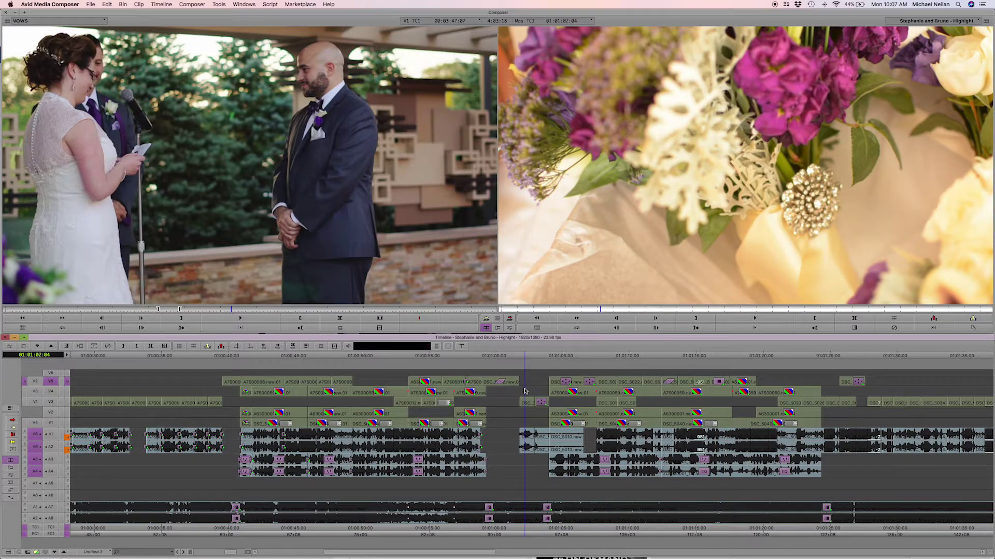
key("super+s")
key("space")
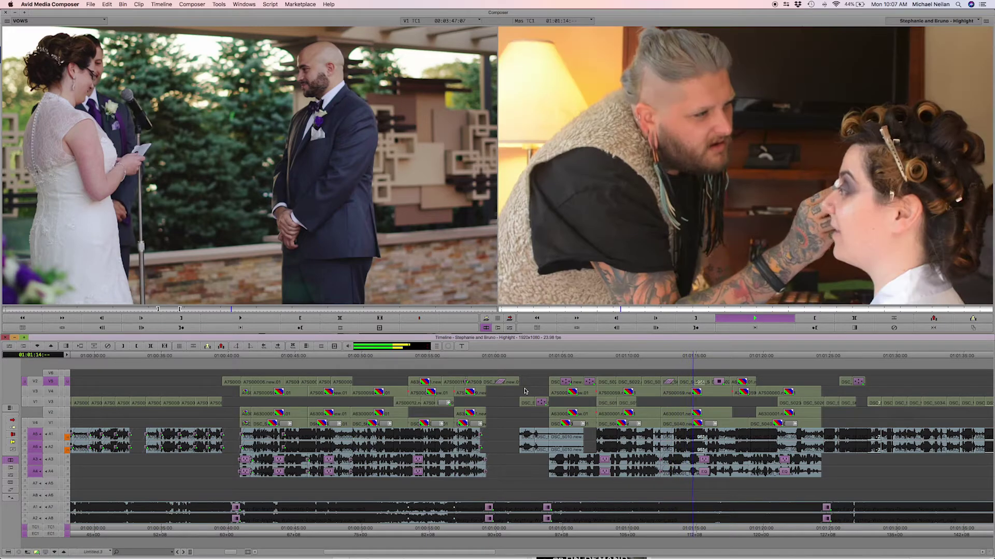
key("space")
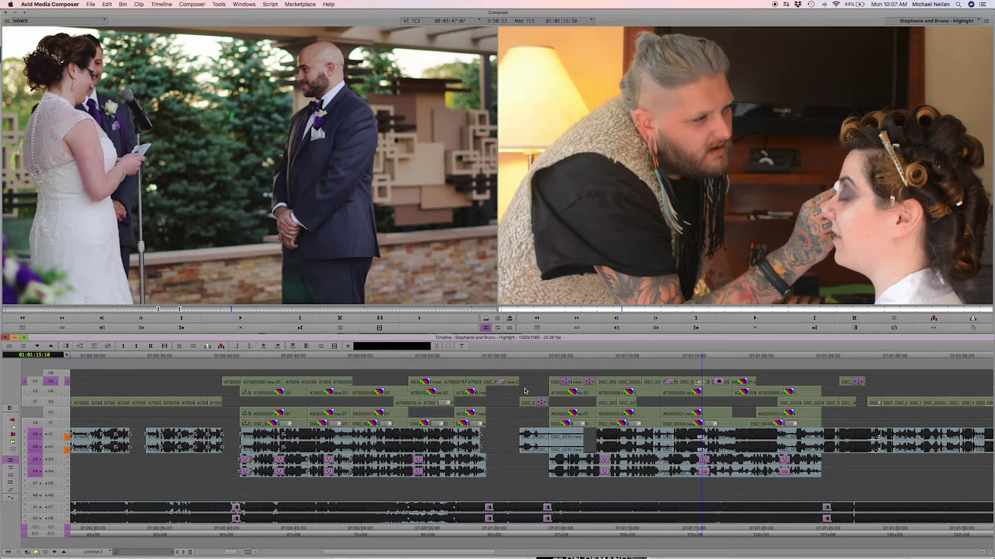
left_click(645, 386)
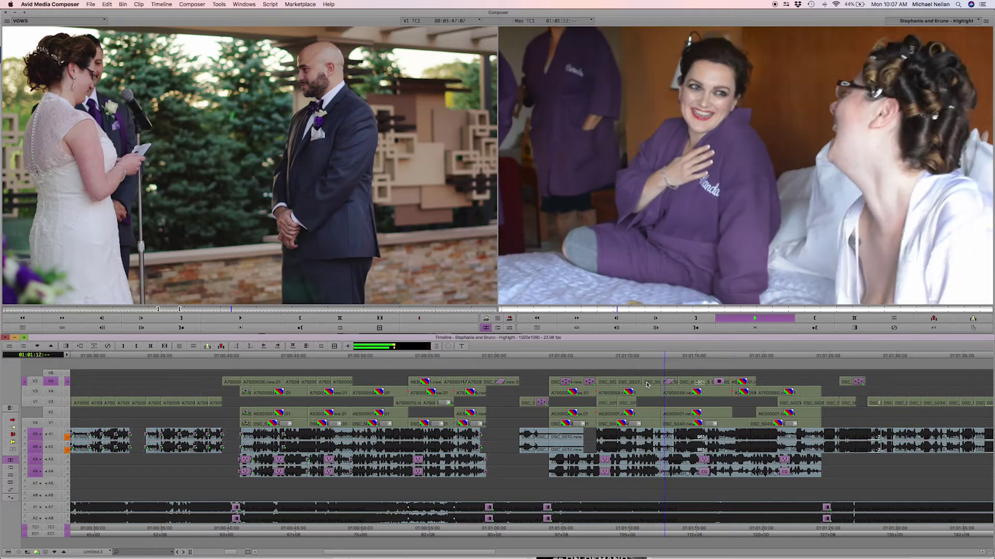
key("space")
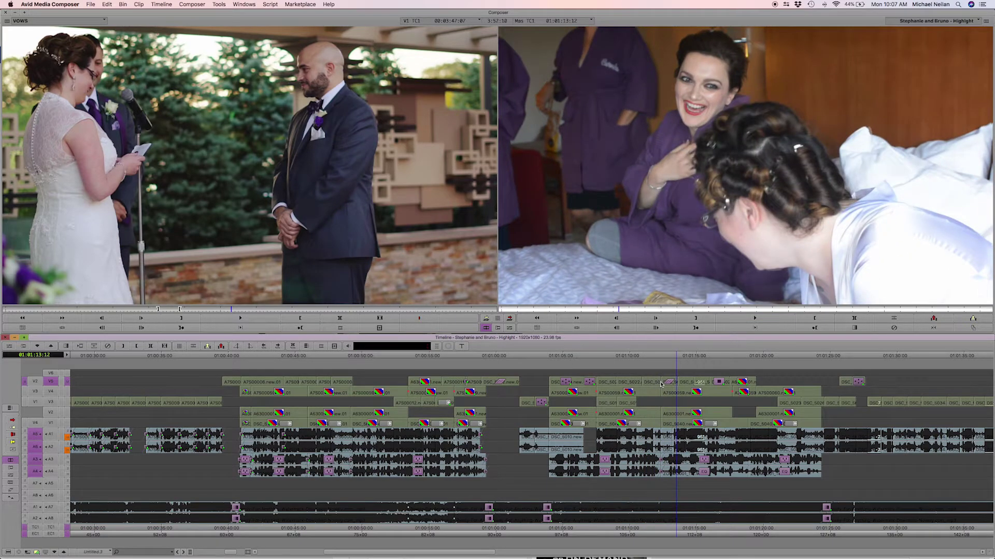
- Trim both cuts of the V5 bedroom shot near 01:01:12 and 01:01:13 a few frames earlier
left_click(661, 383)
left_click_drag(662, 382, 659, 382)
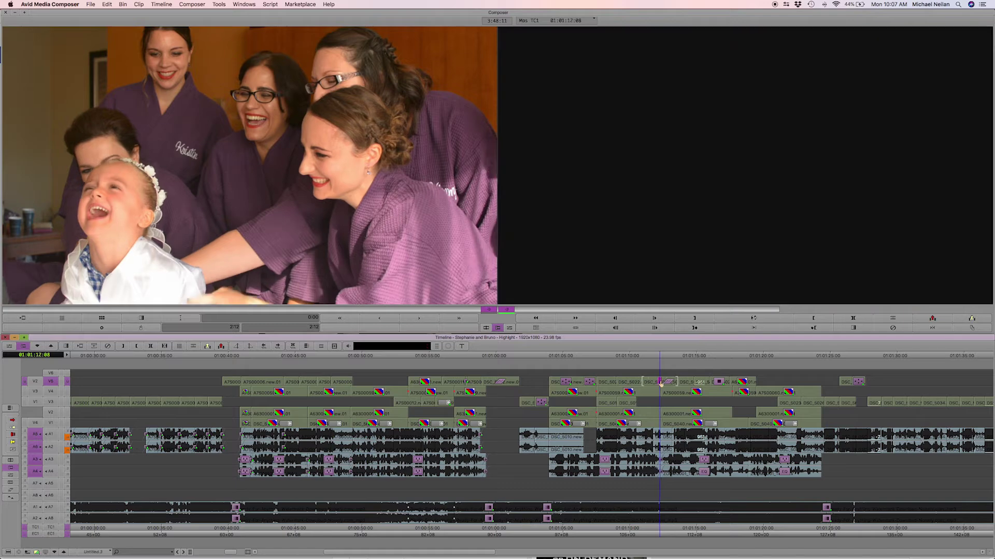
left_click(678, 385)
left_click_drag(678, 384, 675, 385)
left_click(674, 384)
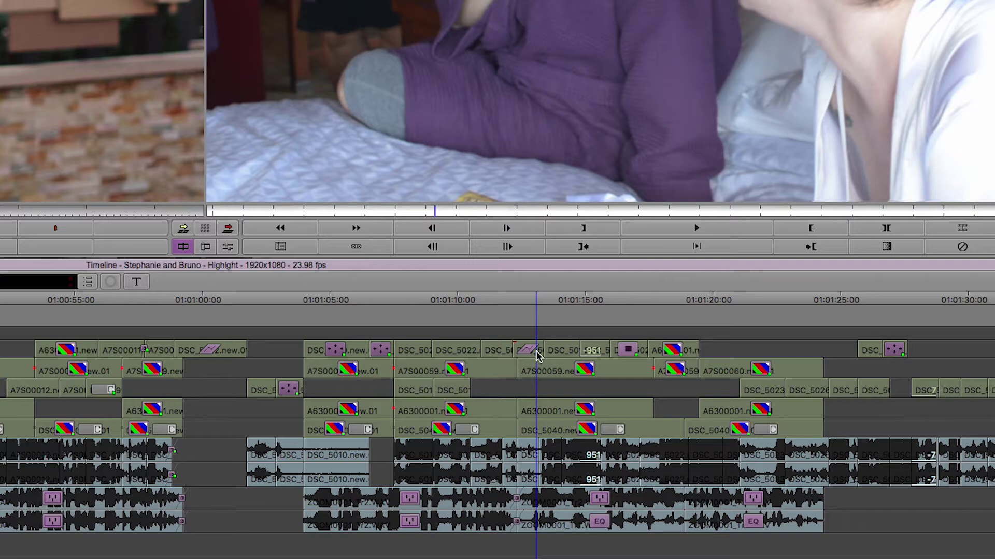
- Render the effect on the V5 bedroom shot at 01:01:12:22
left_click(532, 354)
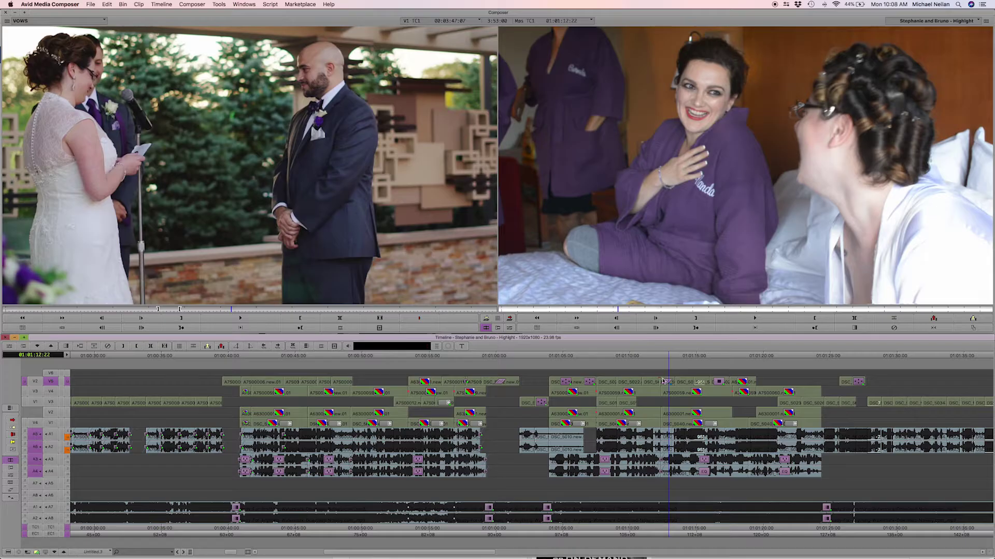
right_click(664, 382)
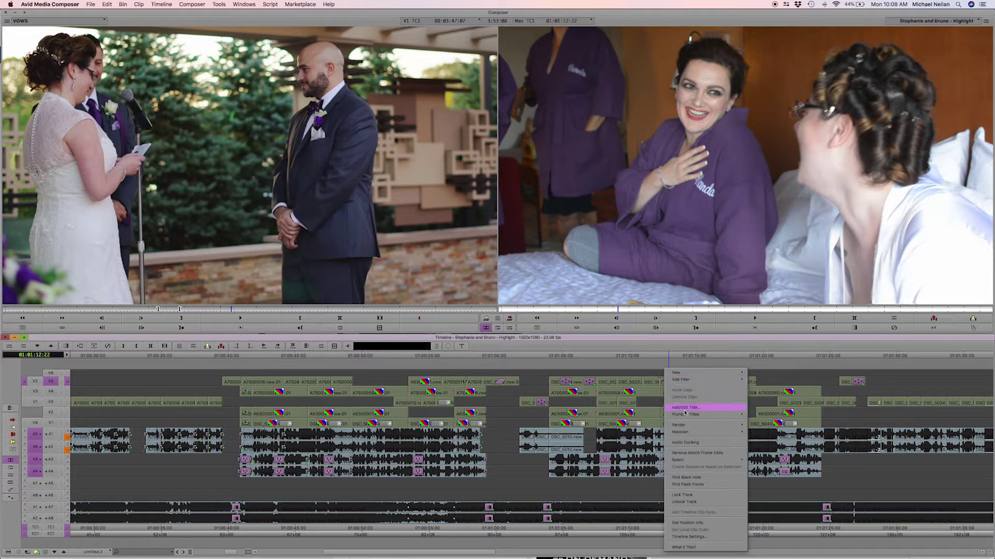
mouse_move(695, 426)
left_click(765, 433)
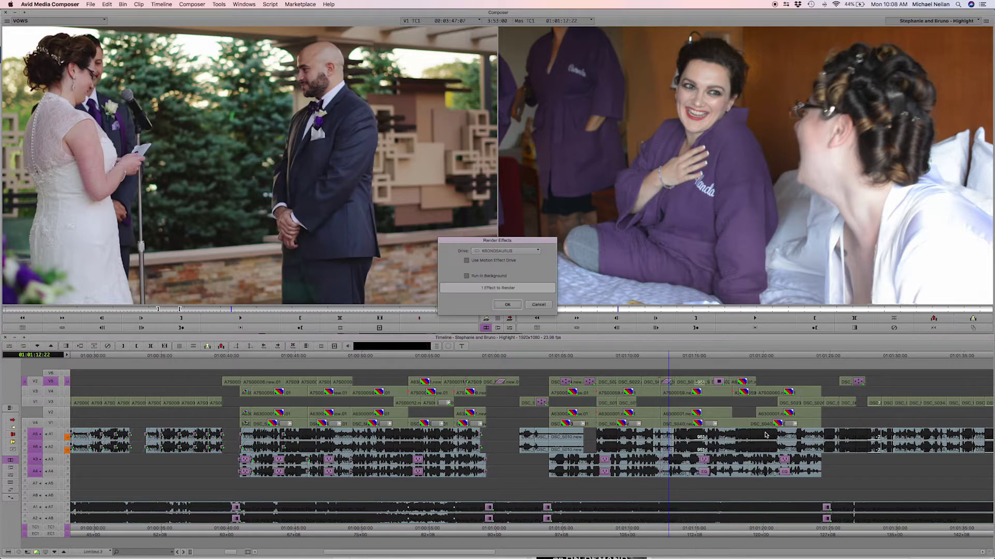
left_click(507, 305)
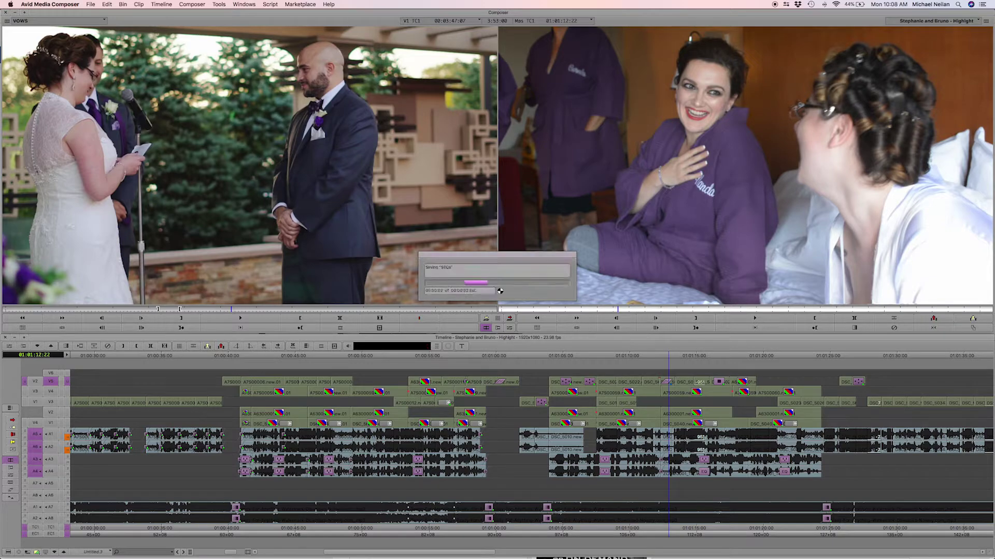
- Play from the laughing bridesmaids shot through the makeup shots and park at the end of the ceremony layers, 01:01:24:08
left_click(639, 386)
key("space")
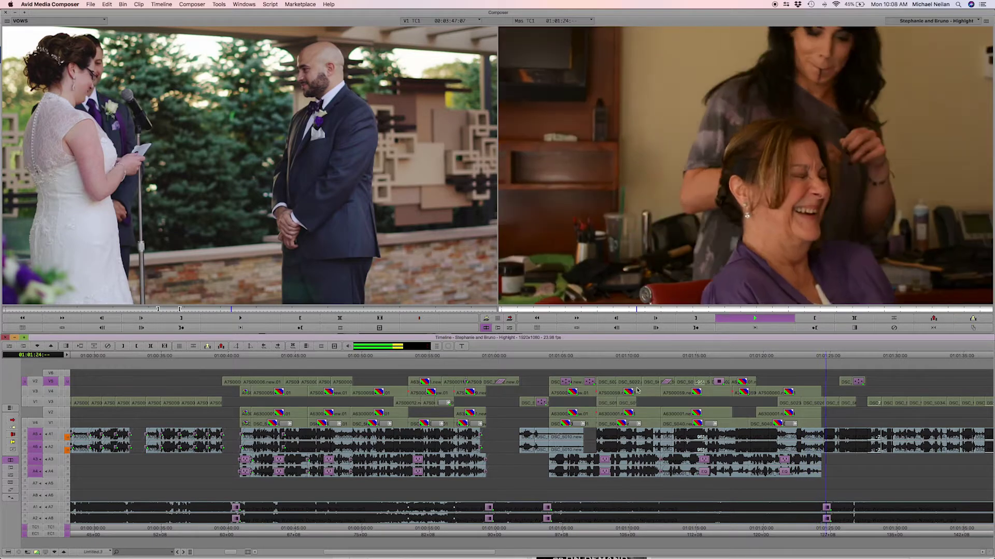
left_click(824, 404)
left_click(822, 409)
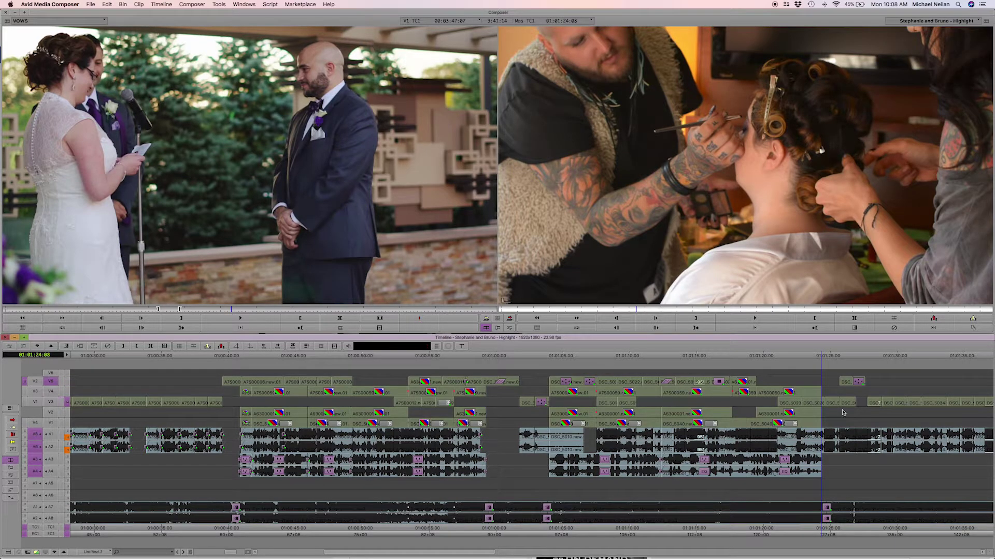
- Roll the V3 cut between the makeup shot and the laughing woman having her hair done back from 01:01:24:13 to the ceremony layers' end
left_click_drag(817, 406, 807, 406)
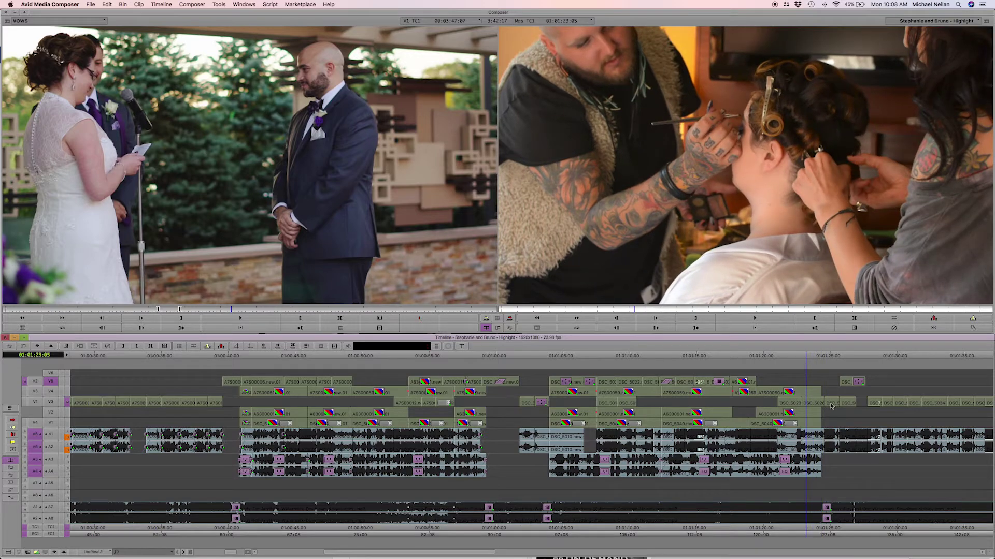
left_click(829, 409)
mouse_move(829, 410)
left_mouse_down()
mouse_move(845, 409)
mouse_move(813, 411)
mouse_move(830, 405)
left_mouse_up()
left_click(825, 403)
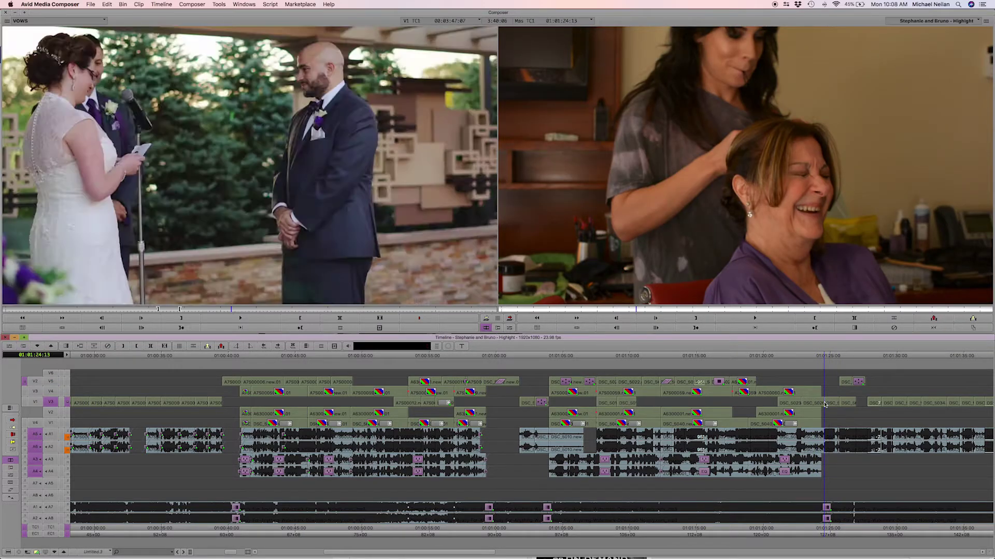
left_click_drag(826, 404, 820, 406)
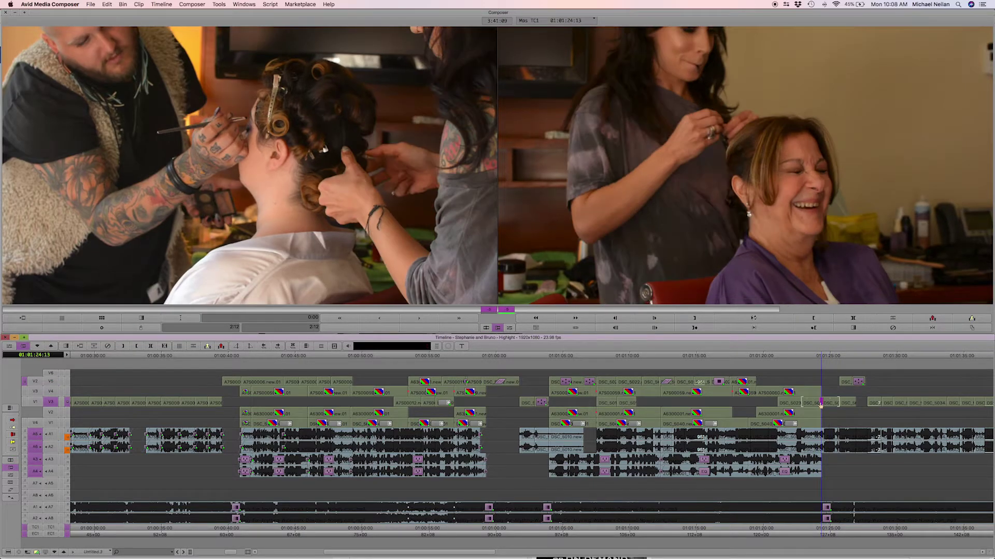
- Monitor up to V5 and play from 01:01:22:05 through the bedroom selfie shots, parking on the first one at 01:01:26:09
left_click(793, 403)
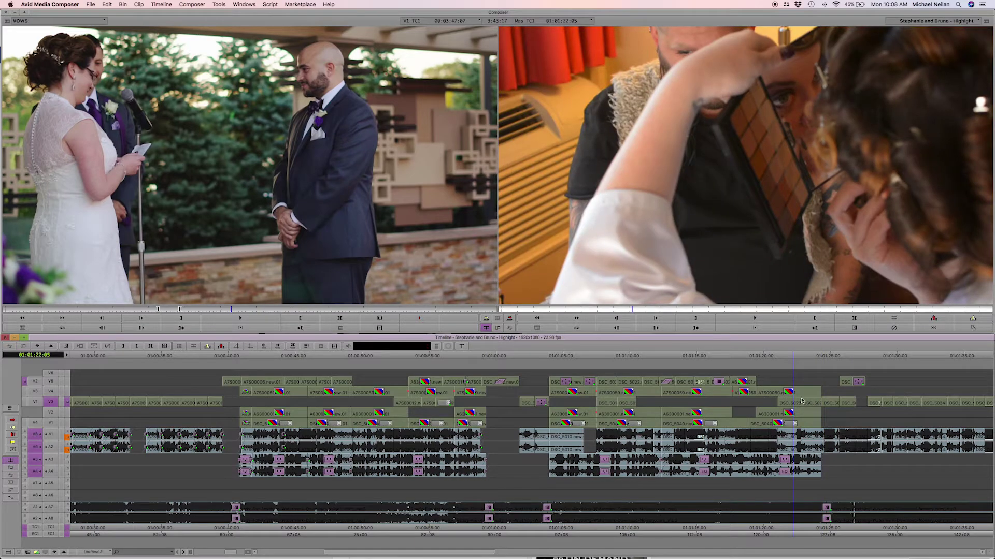
left_click(67, 383)
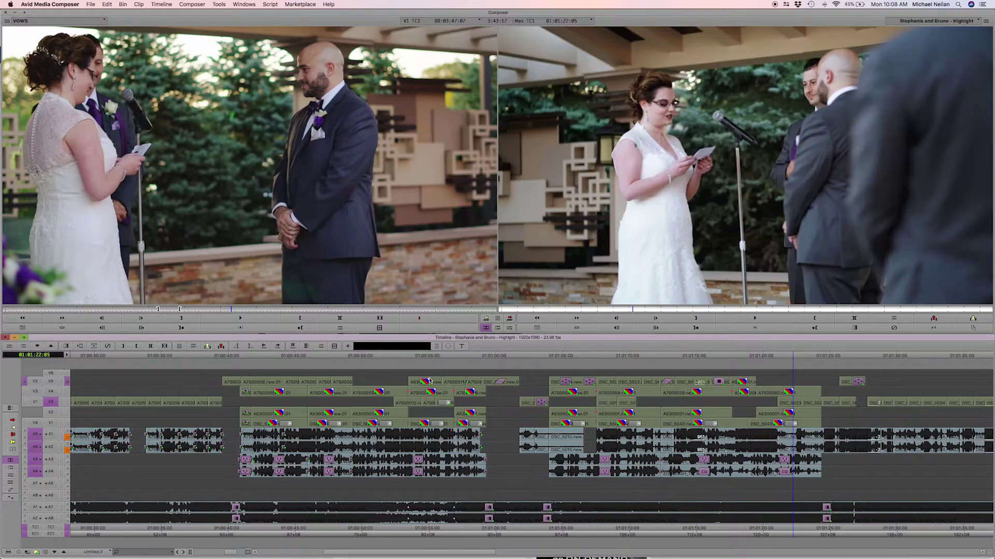
key("space")
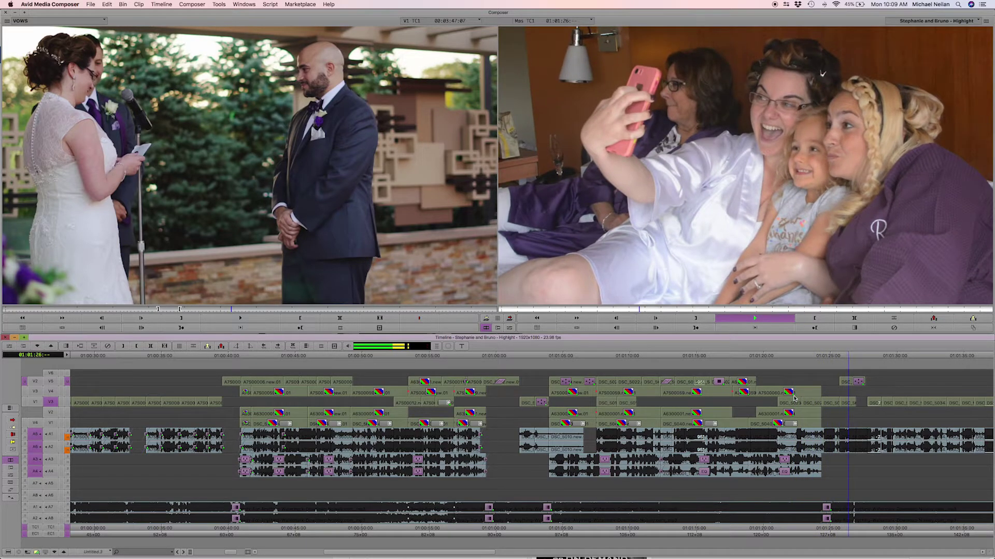
key("space")
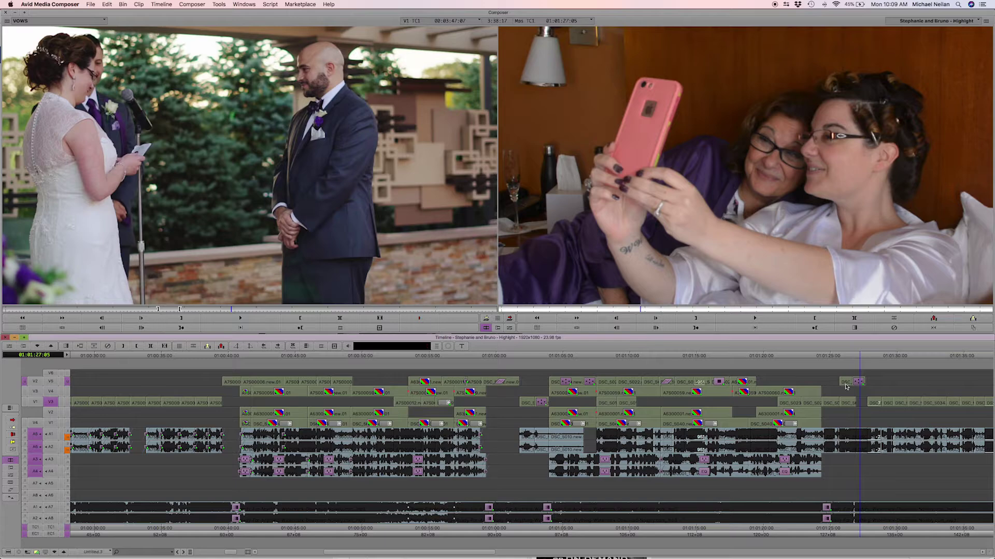
left_click(846, 356)
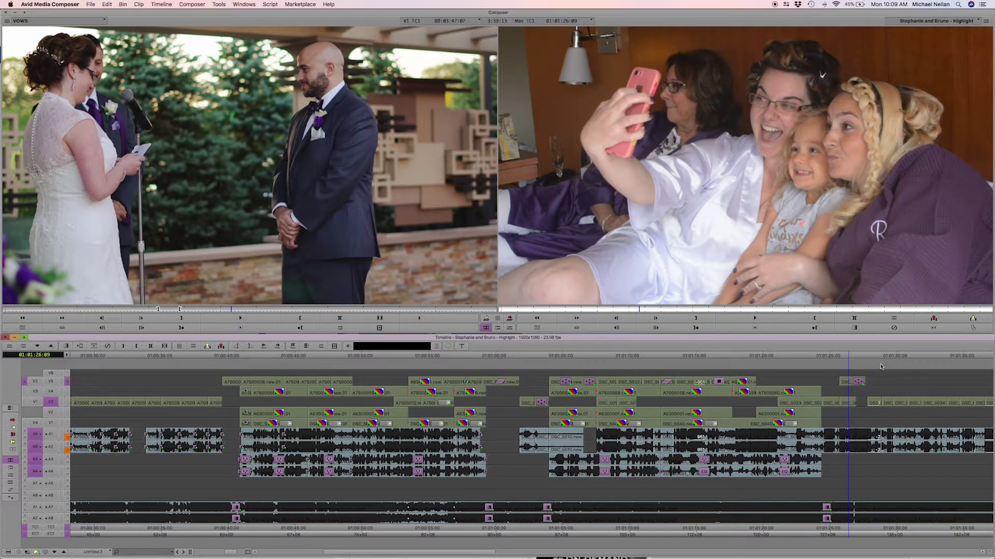
- Play from the makeup shot at 01:01:25:03 across both selfie shots into the little girl's shot
left_click(855, 384)
mouse_move(819, 406)
left_mouse_down()
mouse_move(879, 406)
mouse_move(831, 407)
left_mouse_up()
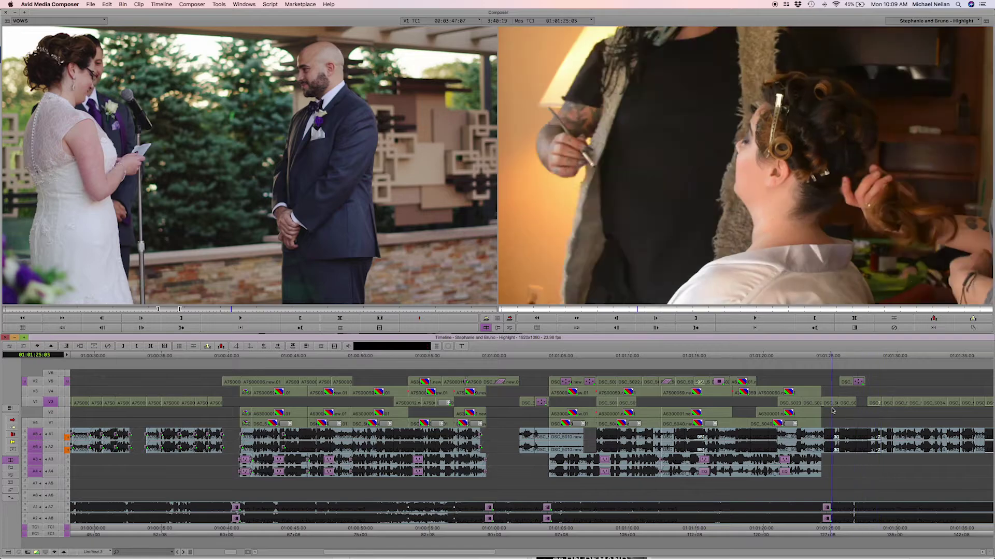
key("space")
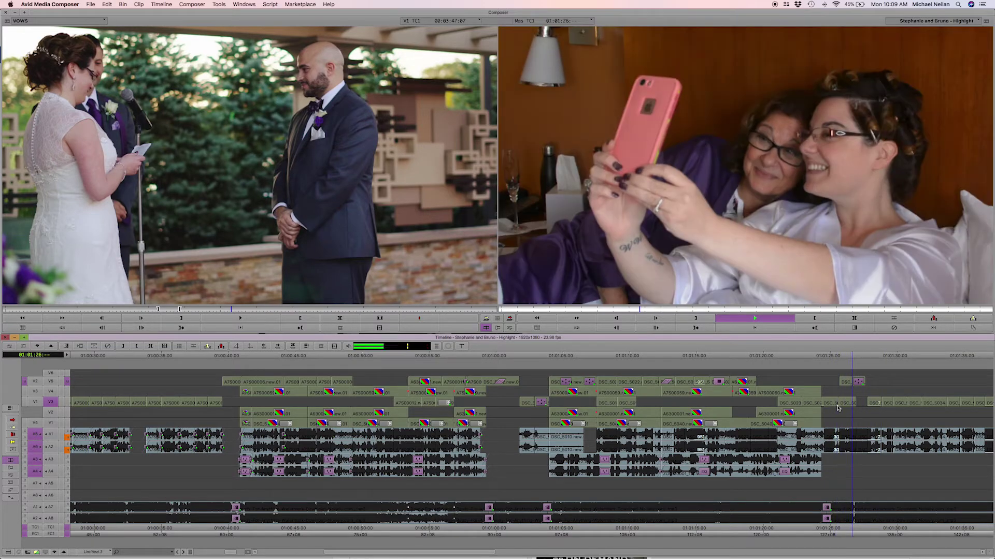
key("space")
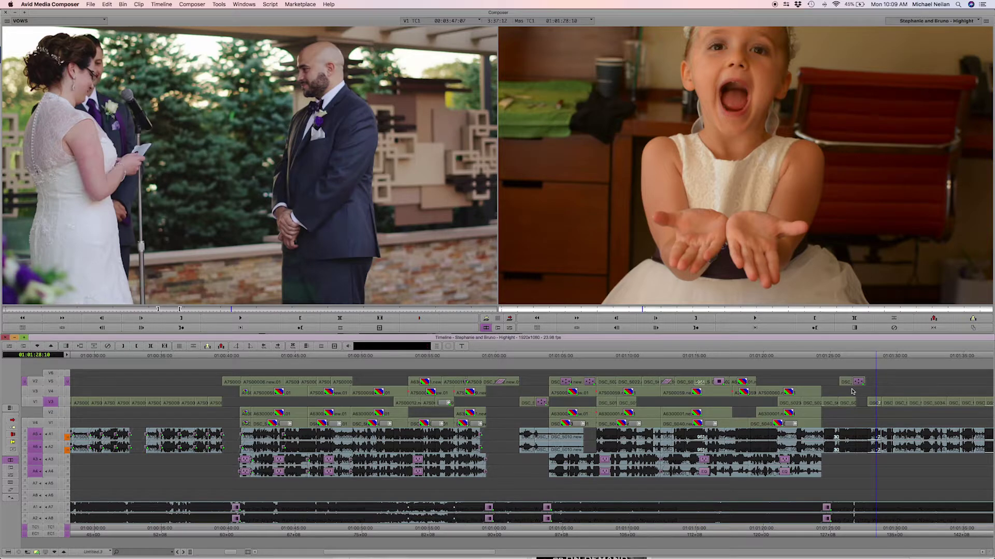
- Inspect the gap at 01:01:27:17 and play from 01:01:27:10 across it into the little girl's shot
left_click_drag(870, 408, 867, 409)
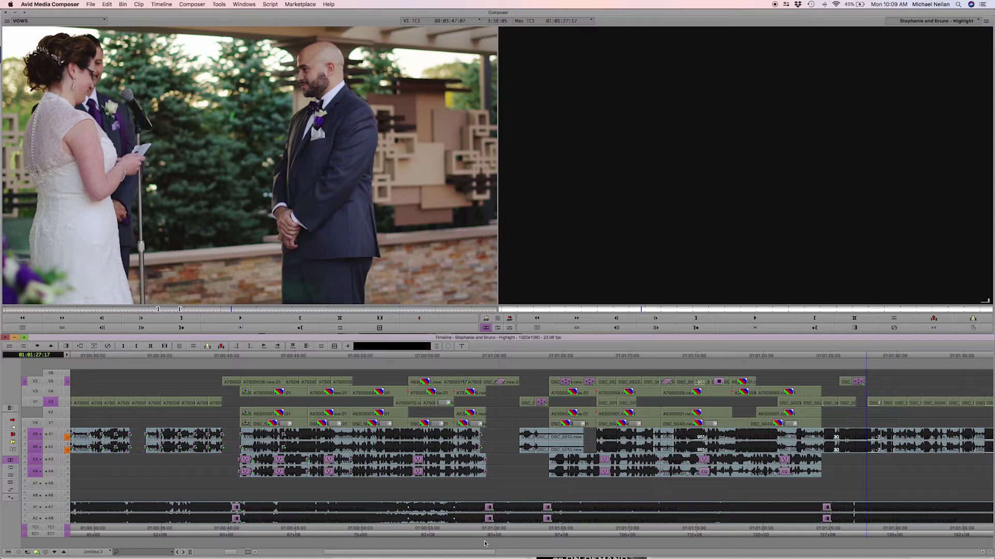
left_click_drag(464, 553, 531, 474)
left_click_drag(484, 405, 475, 429)
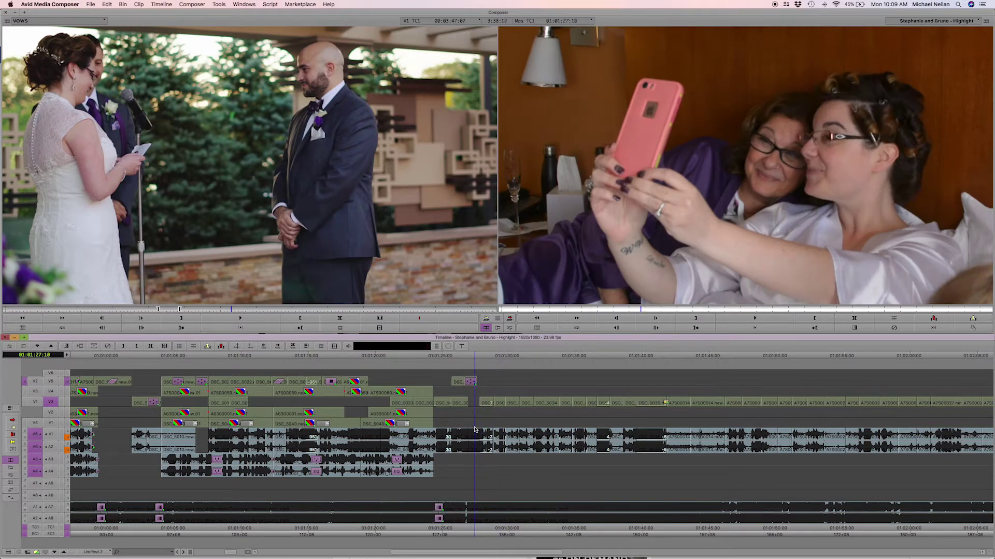
key("space")
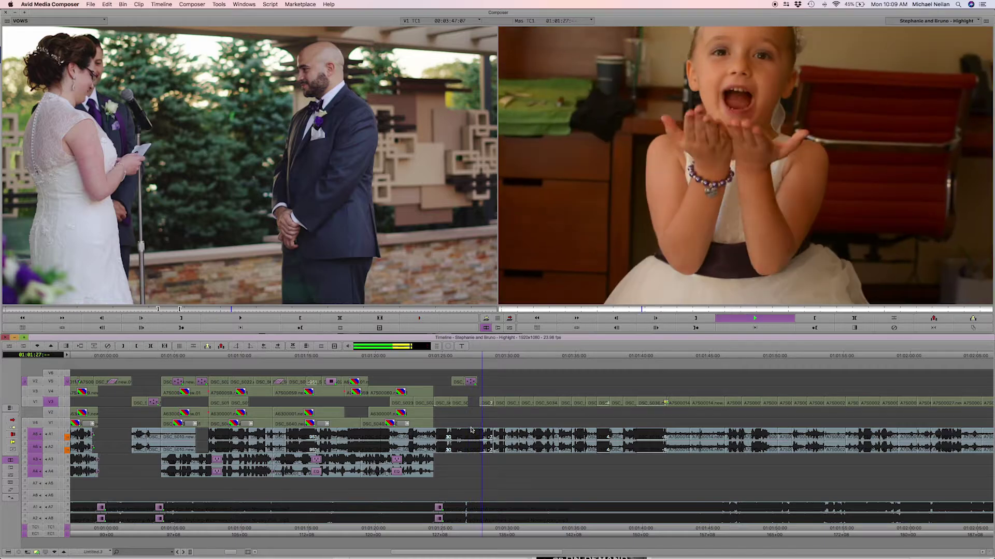
key("space")
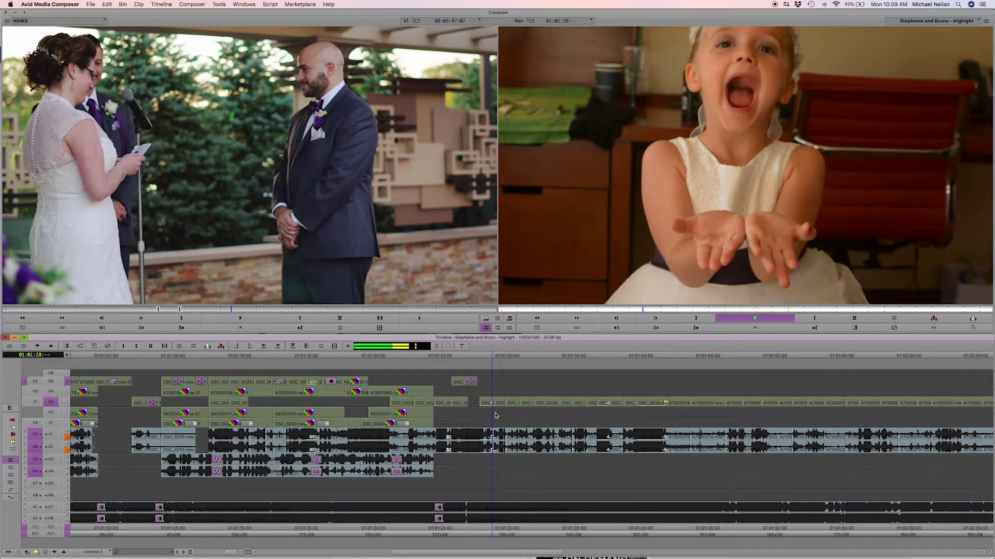
key("space")
- Step back to the second selfie shot at 01:01:27:01 and examine the gap up to the little girl's V3 clip
left_click_drag(491, 419, 472, 416)
key("Left")
key("Left")
key("Left")
key("Left")
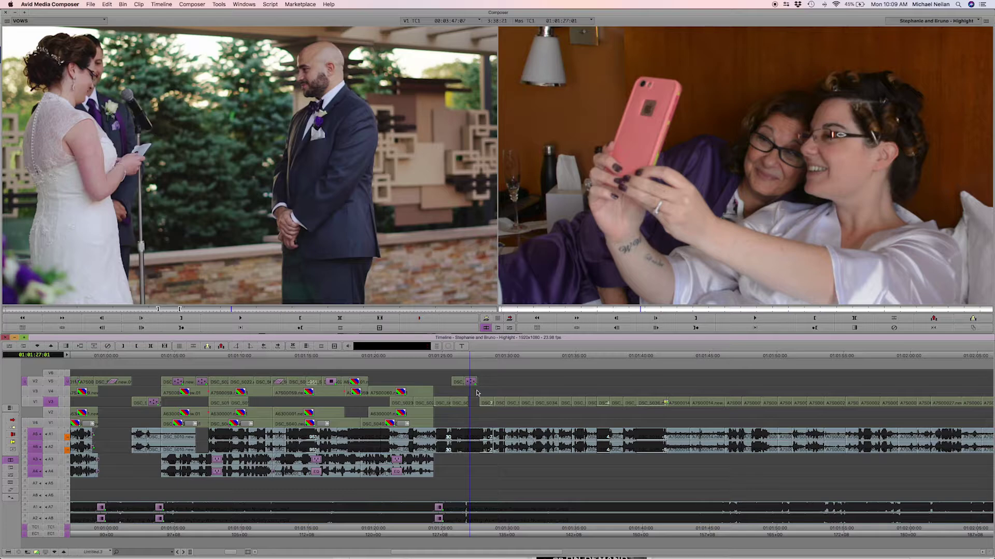
left_click(480, 404)
left_click(477, 517)
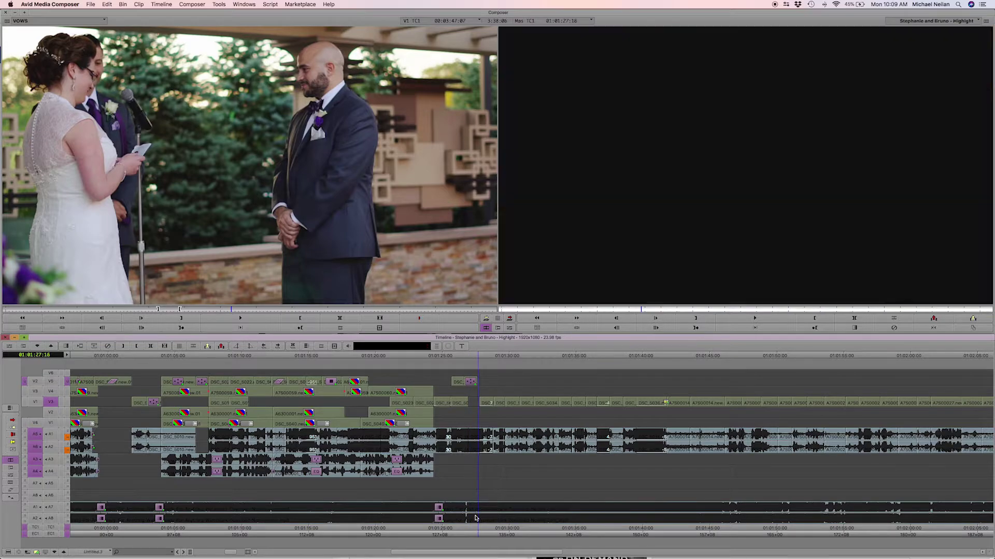
left_click(492, 409)
left_click_drag(478, 511, 492, 498)
- Scrub the V5 selfie clips and the earlier ceremony layers, and play from the vows at 01:01:06:19 into the hair shot
left_click_drag(449, 388, 471, 387)
left_click_drag(361, 382, 221, 398)
key("space")
left_click_drag(259, 392, 219, 392)
left_click_drag(443, 404, 468, 405)
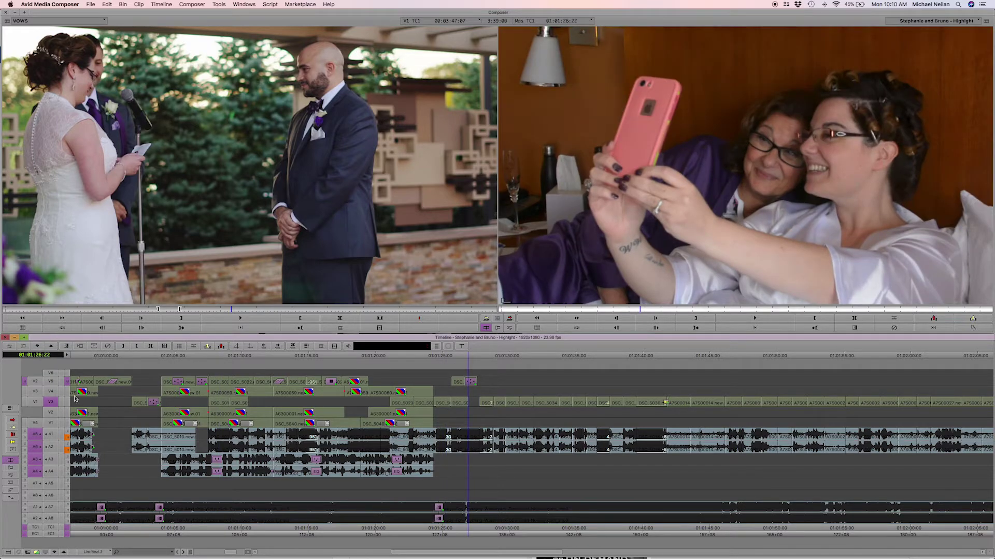
left_click(68, 394)
left_click_drag(460, 404, 454, 402)
mouse_move(218, 385)
left_mouse_down()
mouse_move(249, 386)
mouse_move(199, 388)
left_mouse_up()
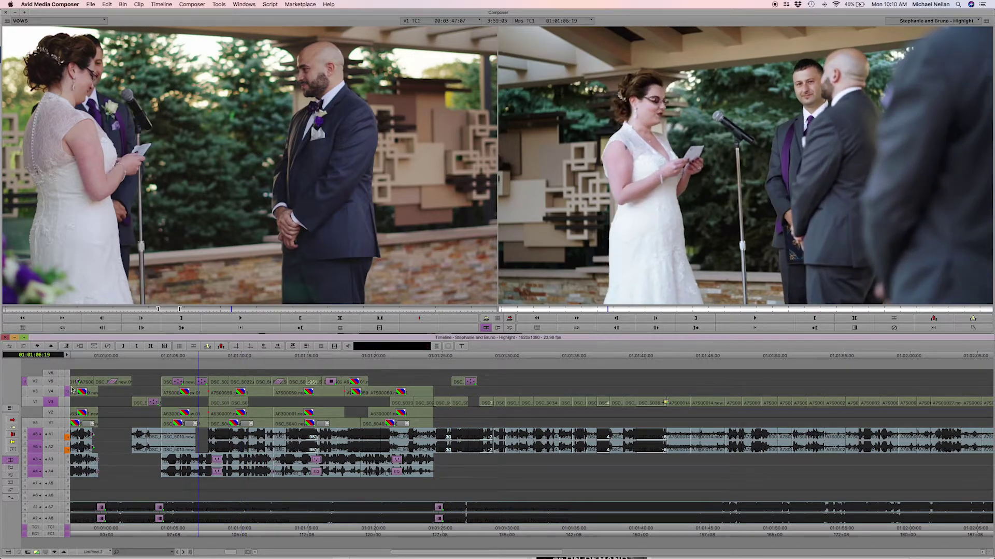
key("space")
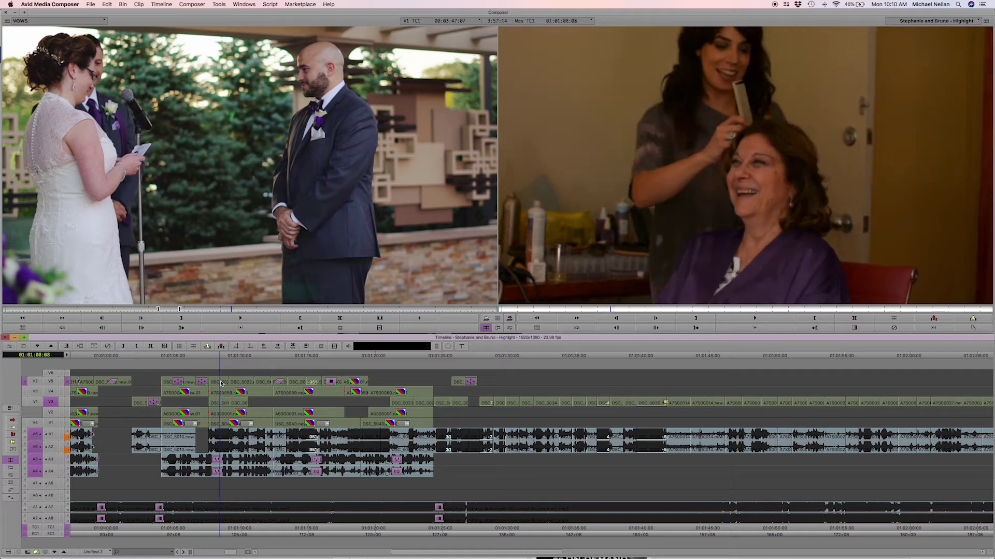
- Check the layer beneath the first selfie shot at 01:01:26:11 and lift the hidden V3 hair and makeup footage from 01:01:25:14
left_click(462, 405)
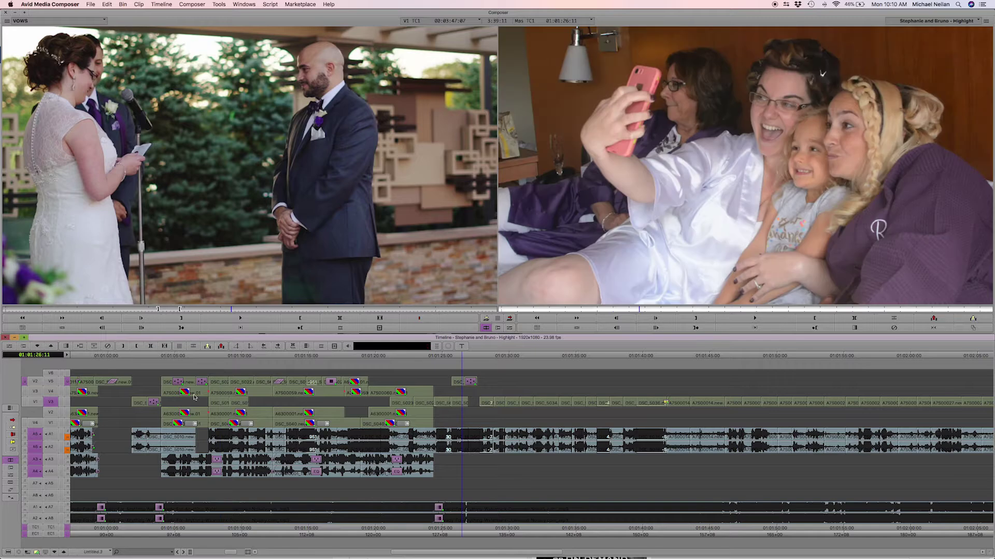
left_click(67, 392)
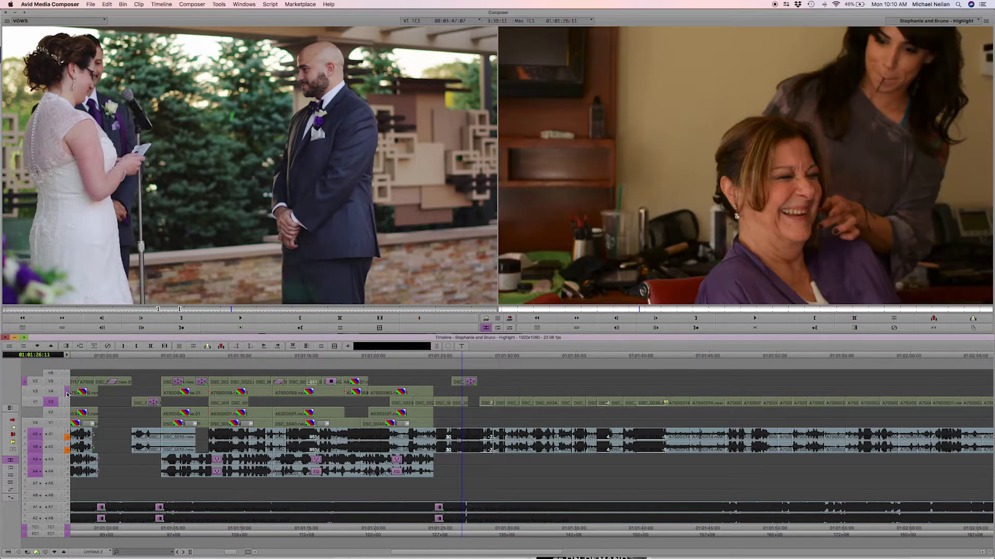
left_click(456, 404)
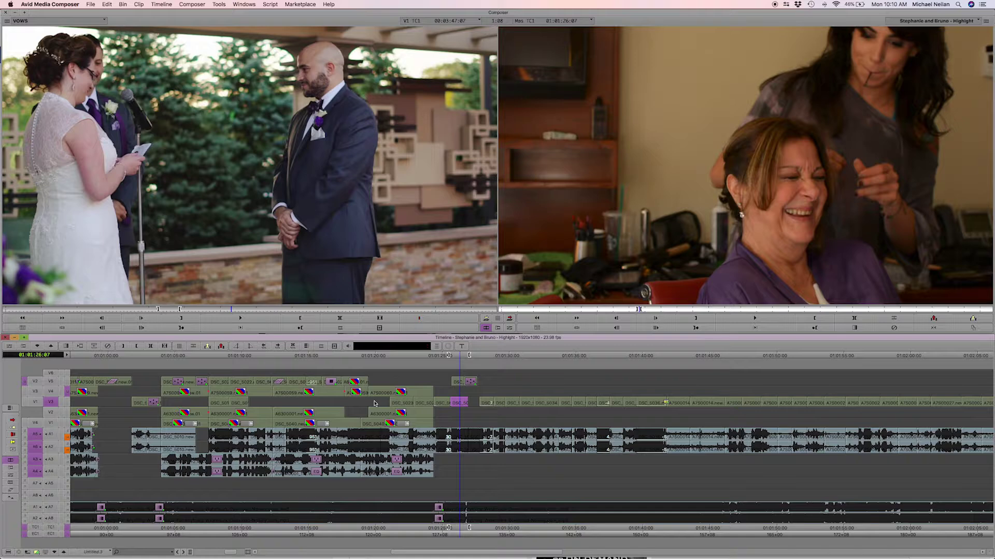
key("z")
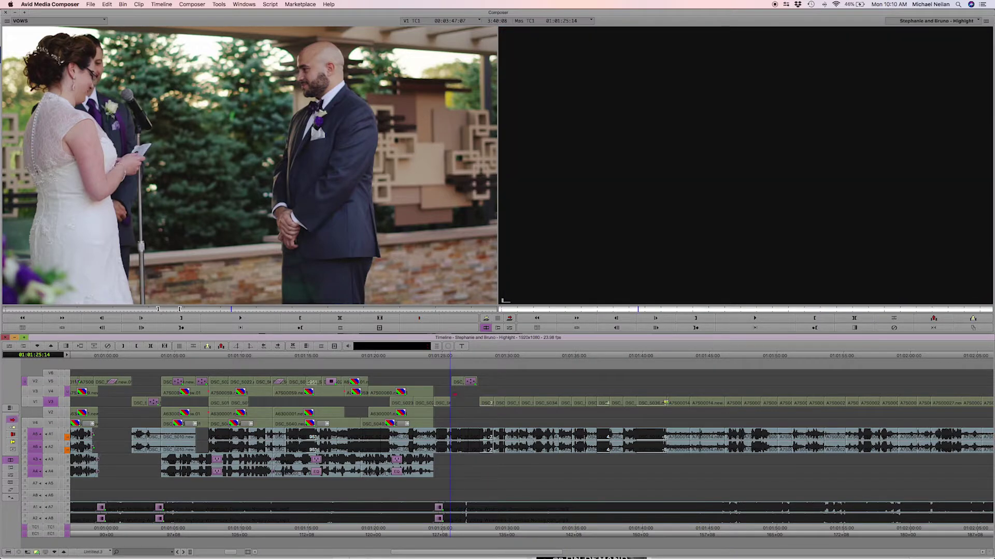
- Move the selfie clips from V5 down to V3 at 01:01:25:14 and back up to V5
left_click(458, 381)
left_click_drag(458, 382, 458, 403)
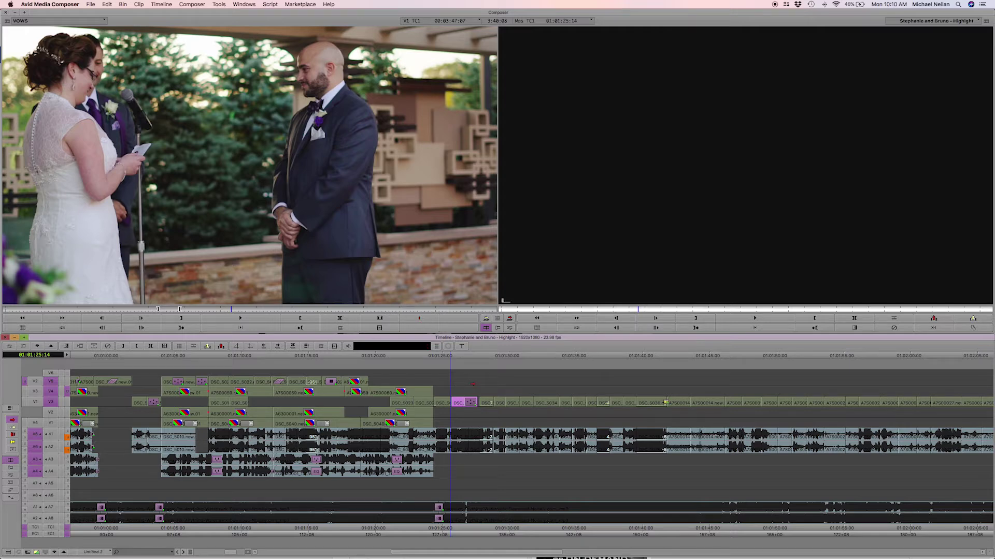
key("alt+Up")
key("alt+Up")
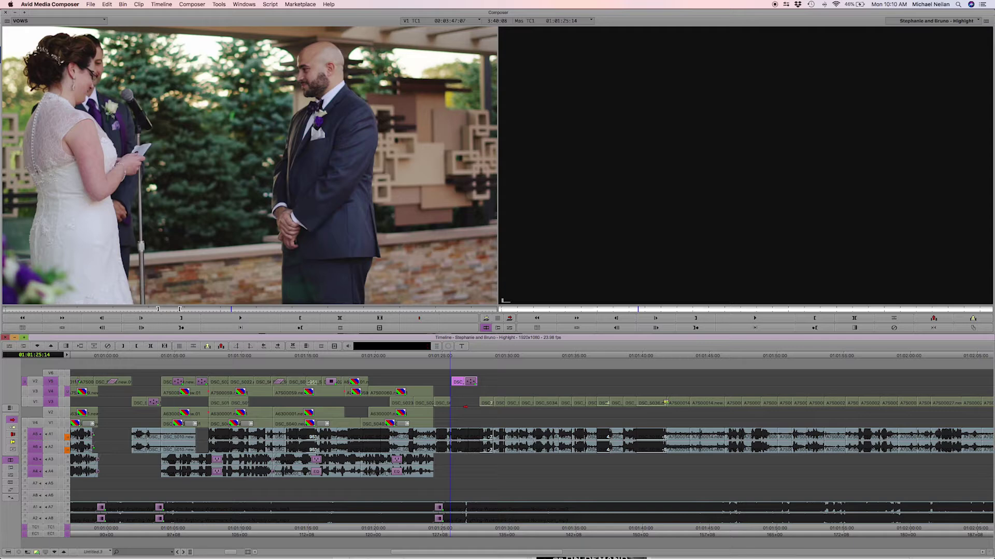
- Move the selfie clips down to V3, try shifting them later on V4, and undo the moves
key("alt+Down")
key("alt+Down")
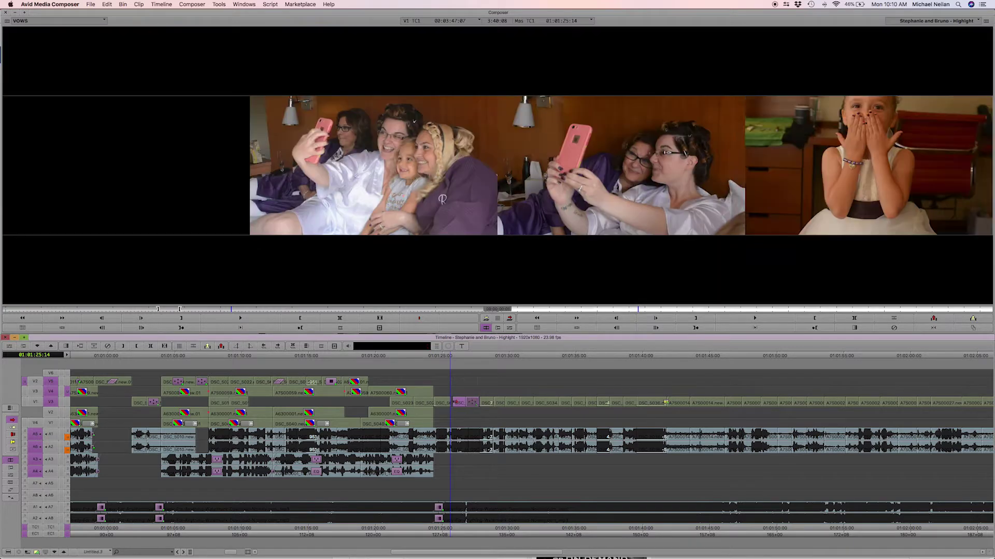
left_click_drag(460, 405, 470, 387)
key("super+z")
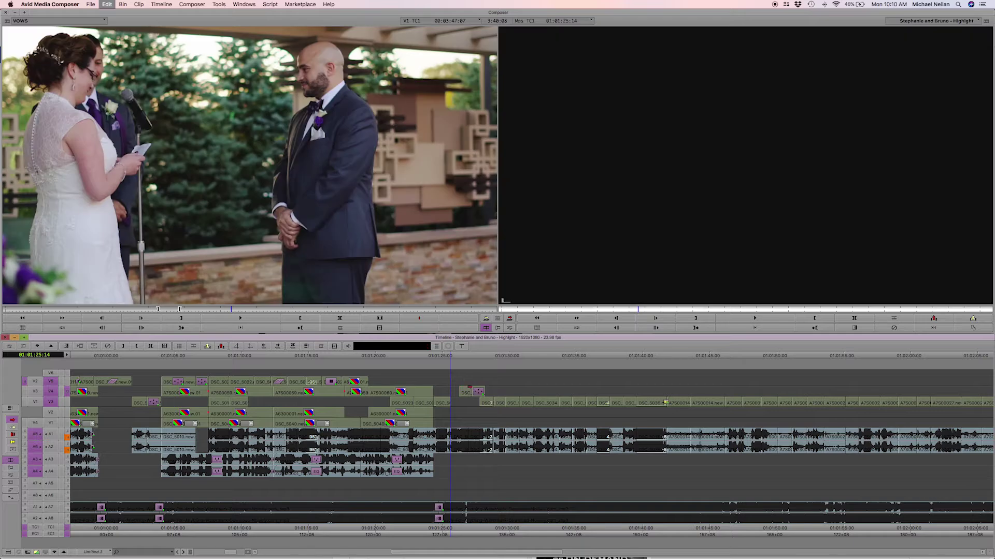
- Select the V5 selfie clips and shift them up and down through the video tracks, ending on V3
left_click(471, 382)
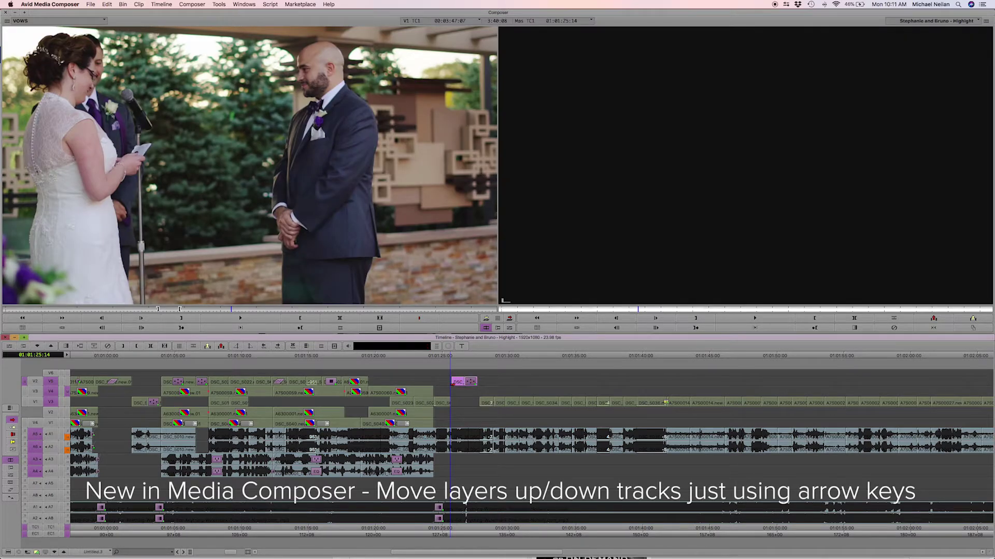
key("Down")
key("Down")
key("Down")
key("Up")
key("Up")
key("Up")
key("Up")
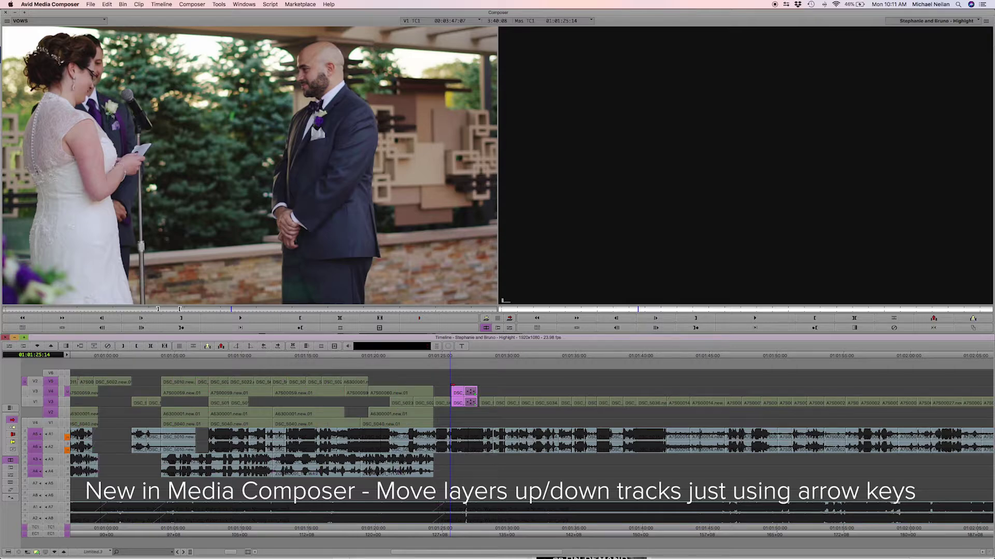
key("Down")
key("Down")
key("Down")
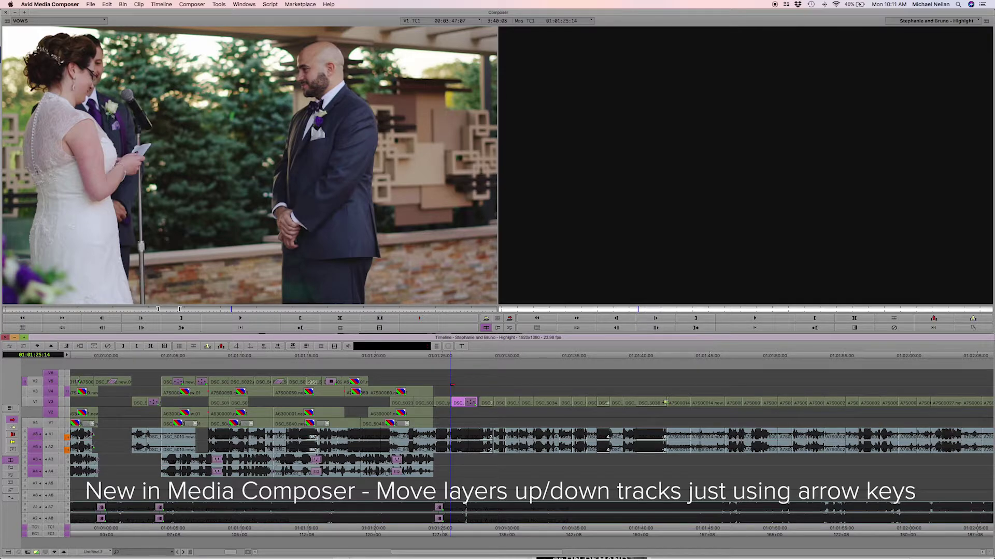
- Raise the selfie clips from V3 to V5, lower them to V3, and raise them to V5 again
key("Up")
key("Up")
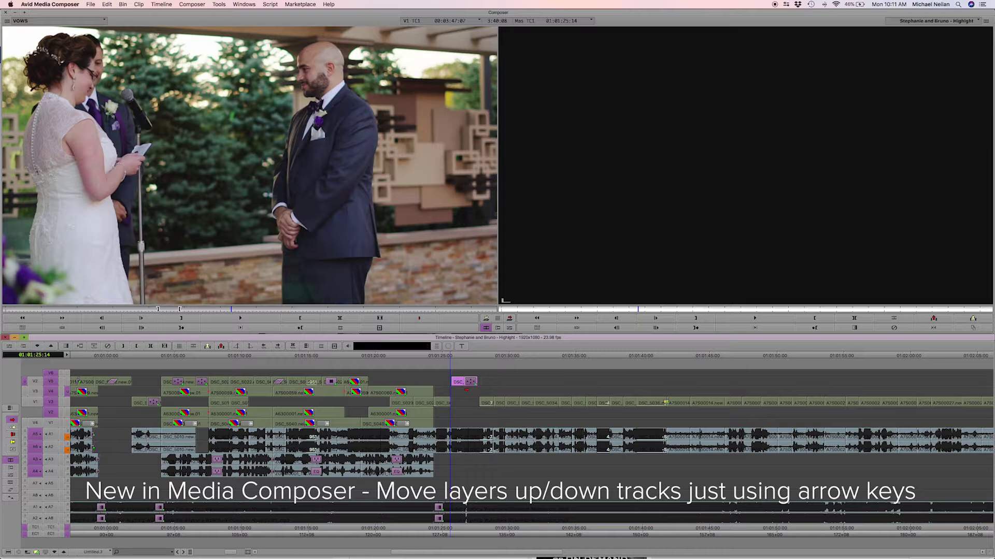
key("Down")
key("Down")
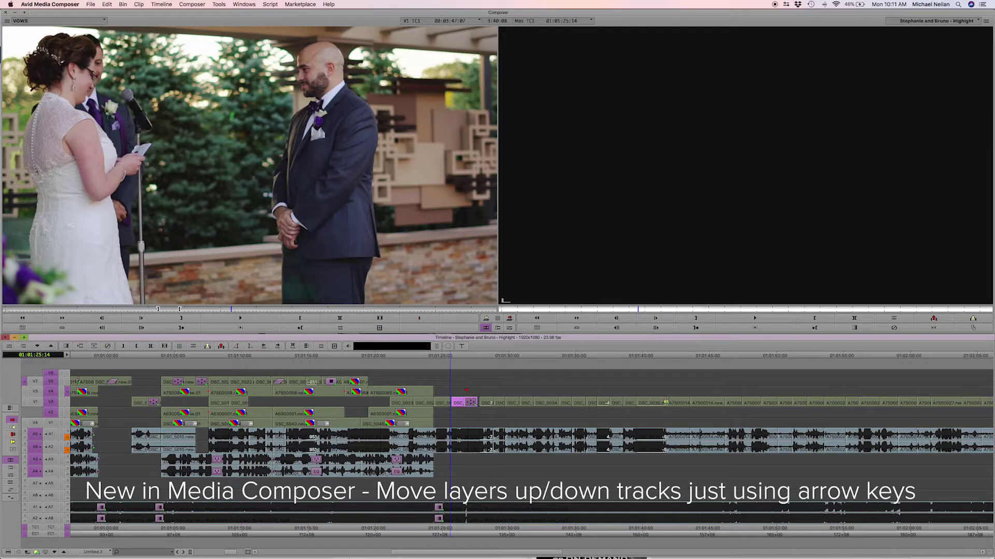
key("Up")
key("Up")
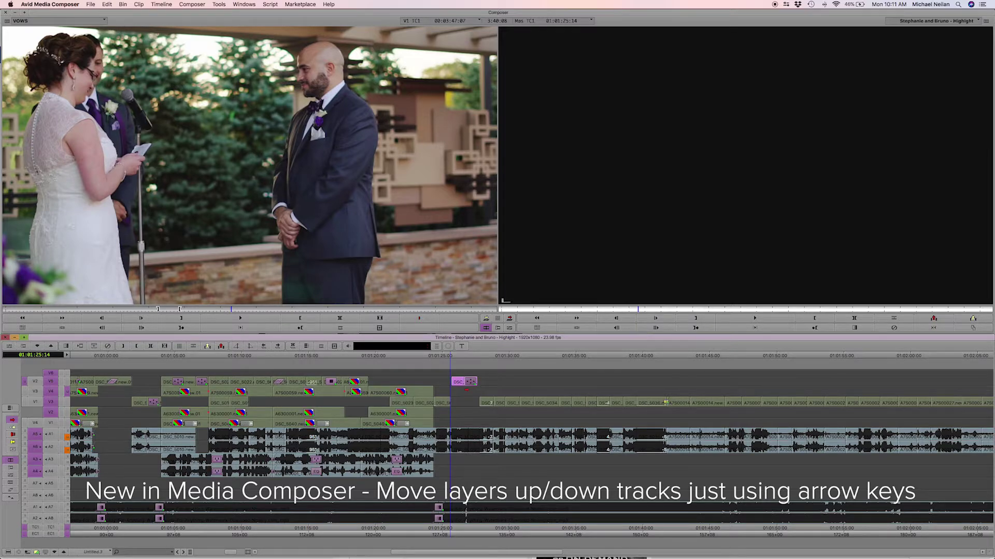
- Raise the selfie clips to V6 and onto a new V7 track, and undo the move to V7
key("Up")
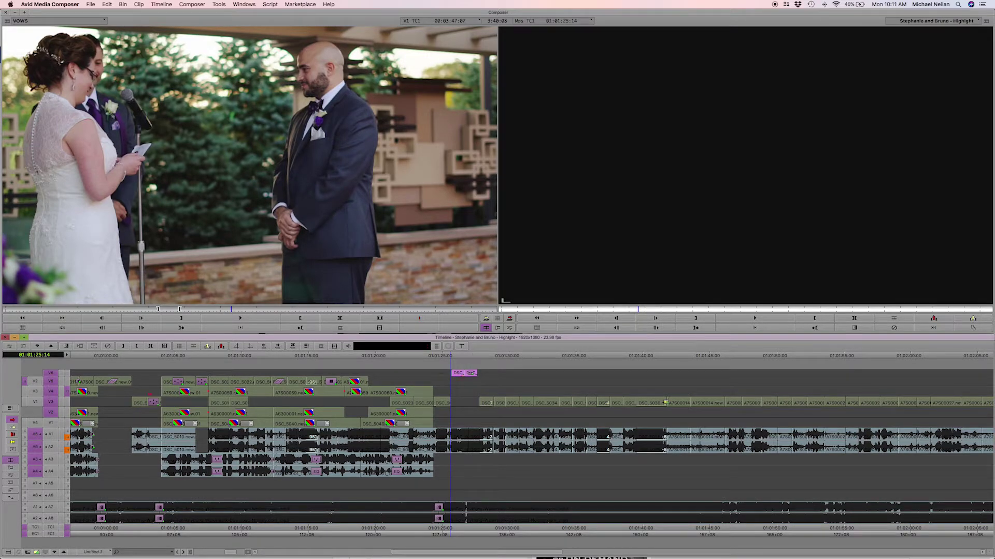
key("Up")
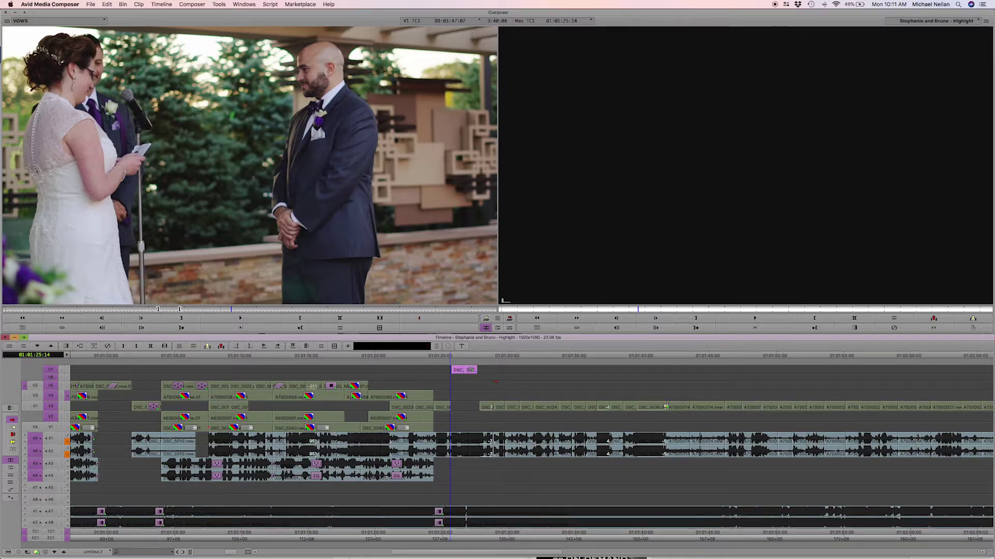
key("Down")
key("super+z")
key("super+z")
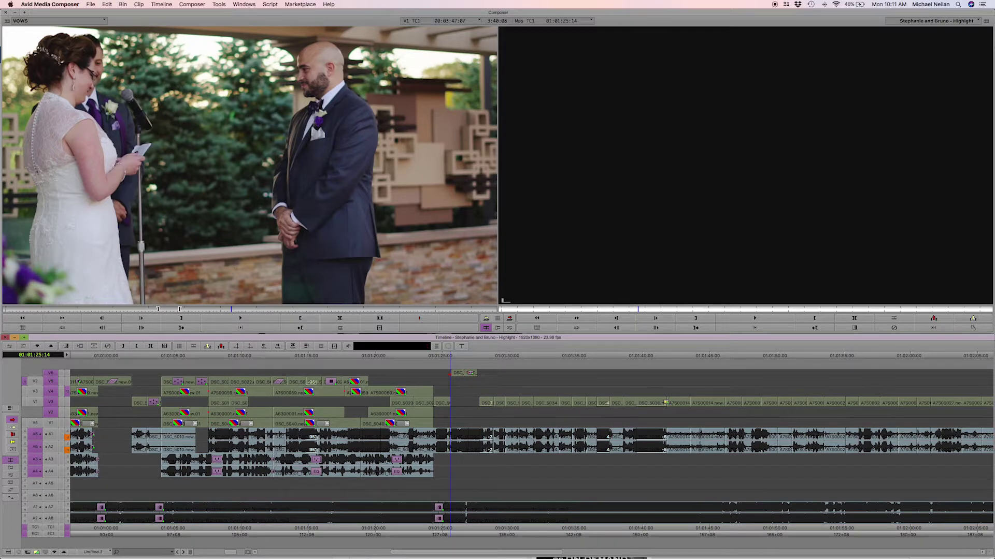
- Move the selfie clips from V6 down to V3, deselect them, and park on the first selfie shot at 01:01:26:05
left_click(469, 372)
key("Down")
key("Down")
key("Down")
key("Down")
key("Up")
left_click(469, 415)
left_click(461, 403)
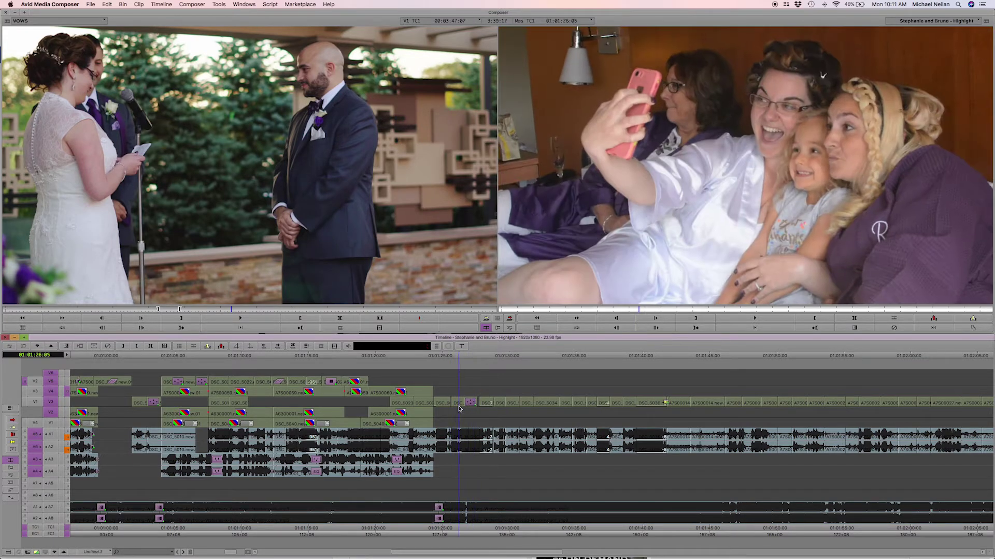
- Slide the two selfie clips on V3 slightly earlier, and pull the flower-girl clip back against them
left_click(459, 403)
left_click(465, 402, "shift")
left_click_drag(458, 403, 477, 407)
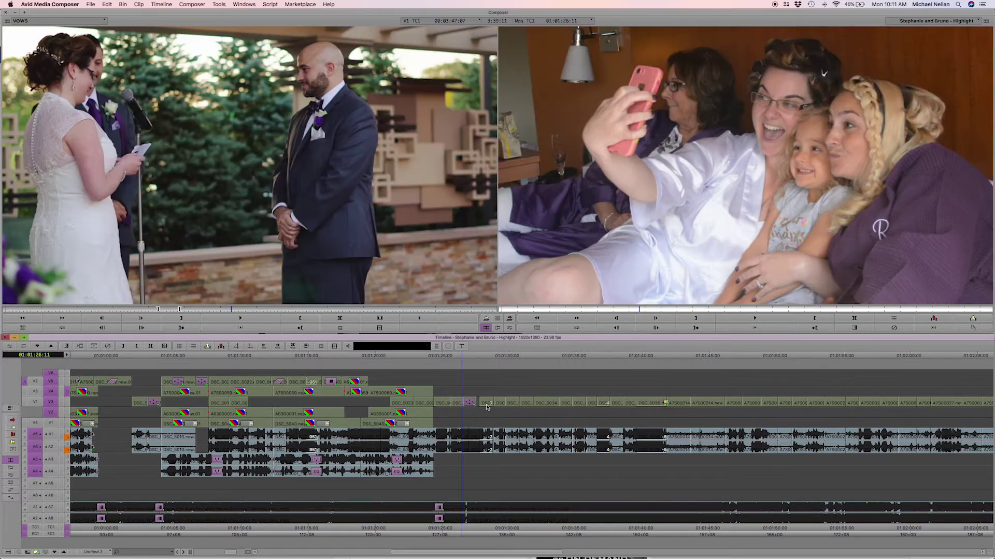
key("space")
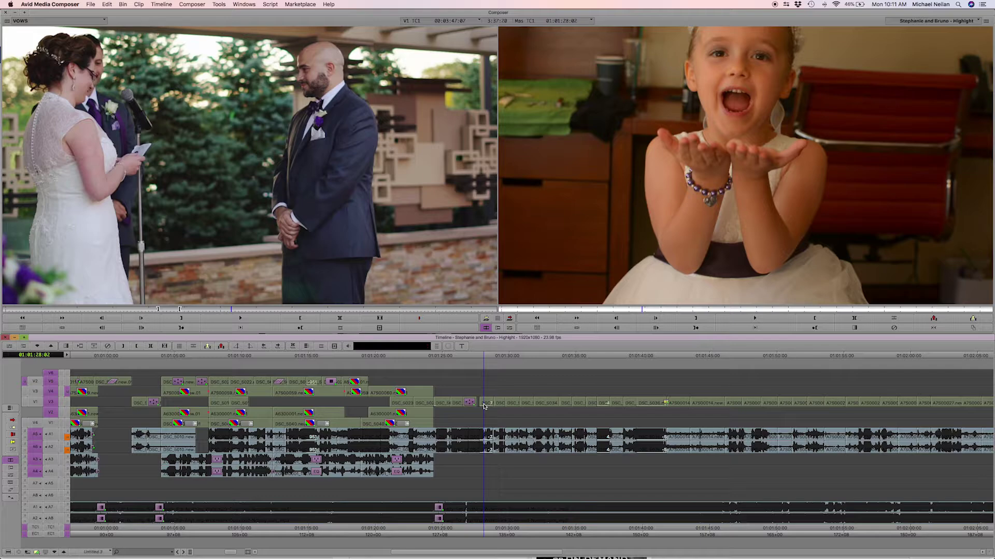
left_click_drag(483, 403, 481, 403)
- Play from the bride's vows shot at 01:01:21:07 to the flower-girl clip, and replay the selfie shots leading into it
left_click(394, 403)
key("Left")
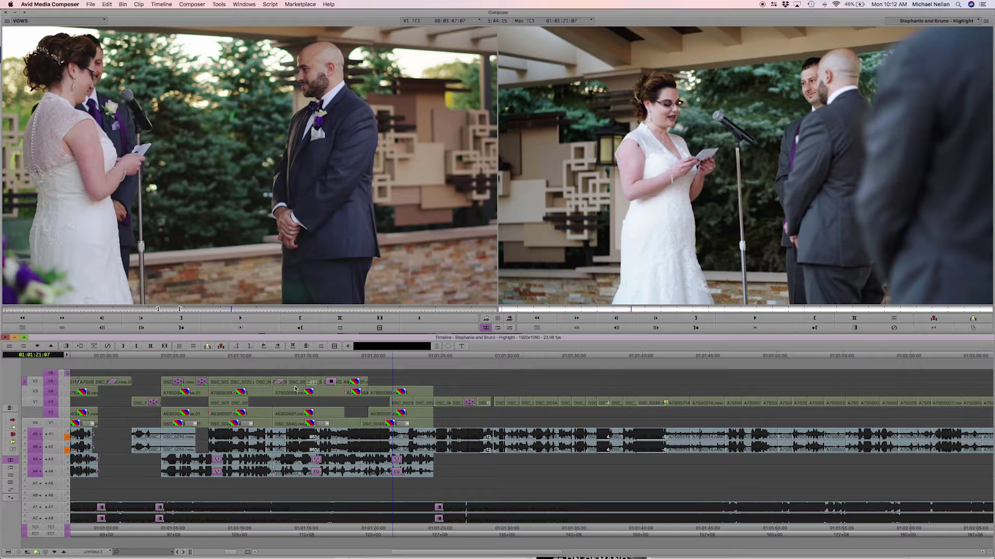
key("space")
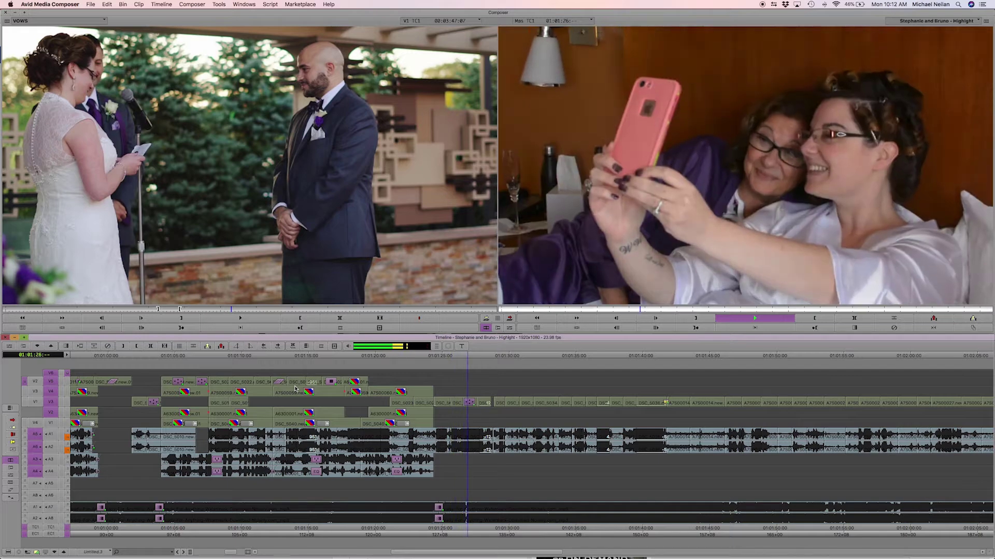
key("space")
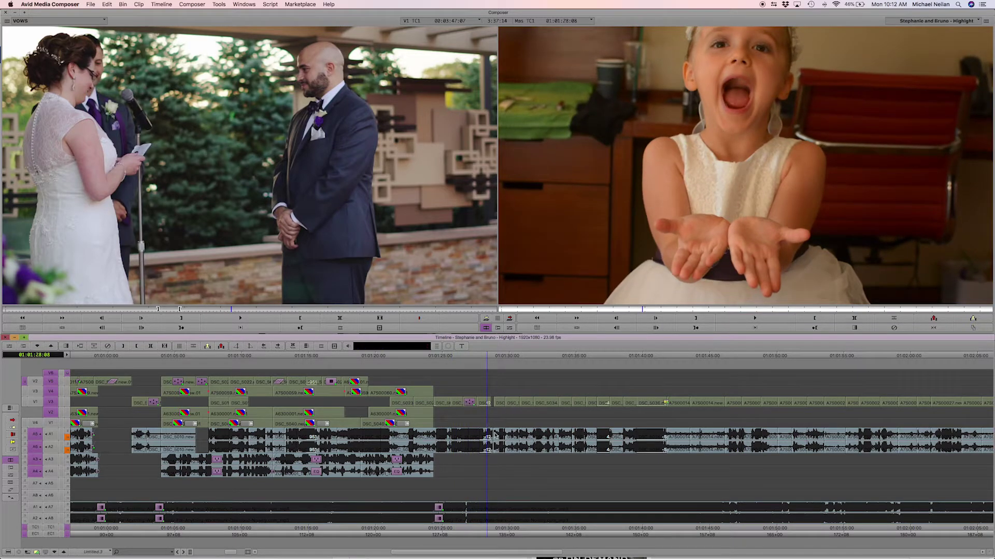
left_click(452, 406)
key("space")
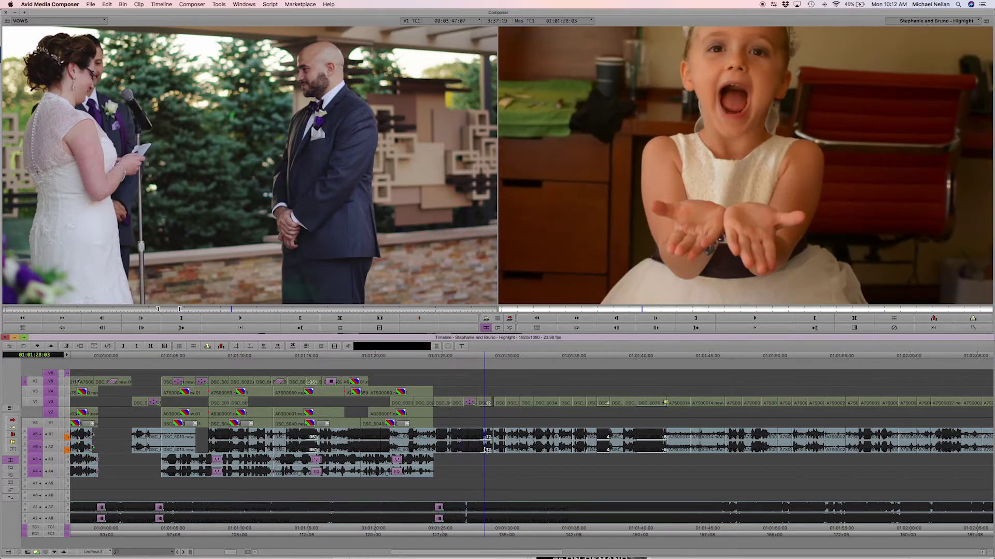
- Review the groom's gift and ring shots further along the sequence, and play the knife shot around 01:01:42
left_click_drag(466, 555, 569, 554)
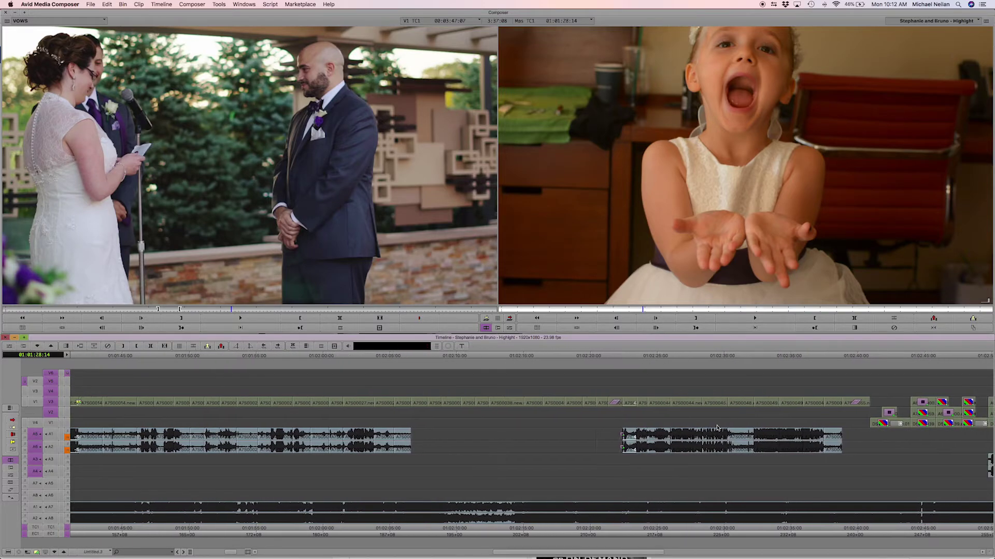
left_click_drag(434, 416, 121, 428)
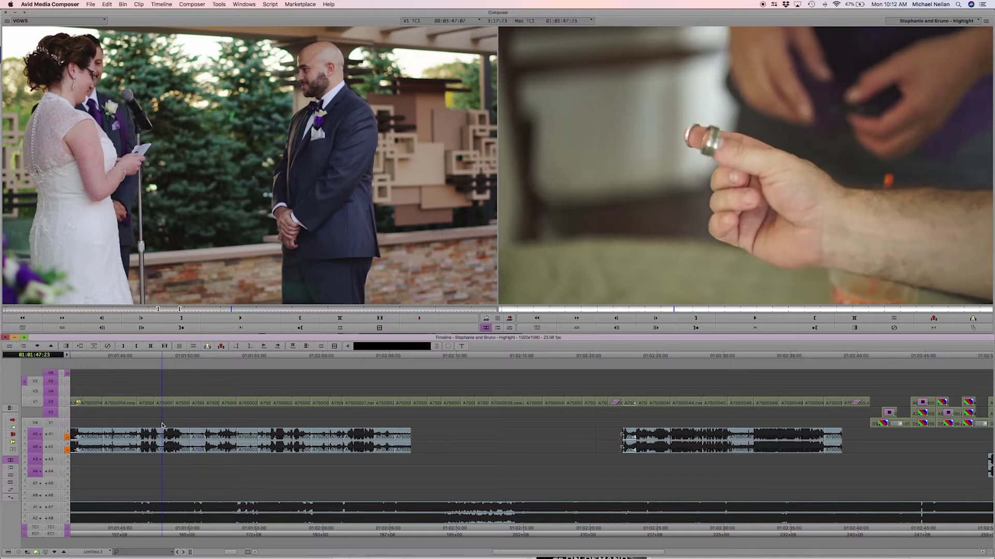
mouse_move(168, 426)
left_mouse_down()
mouse_move(72, 428)
mouse_move(164, 407)
left_mouse_up()
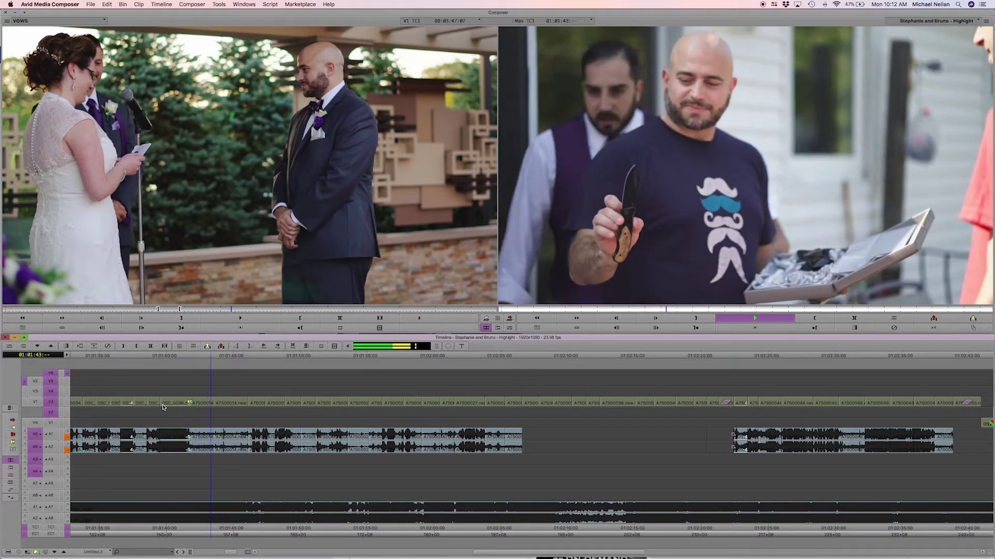
key("space")
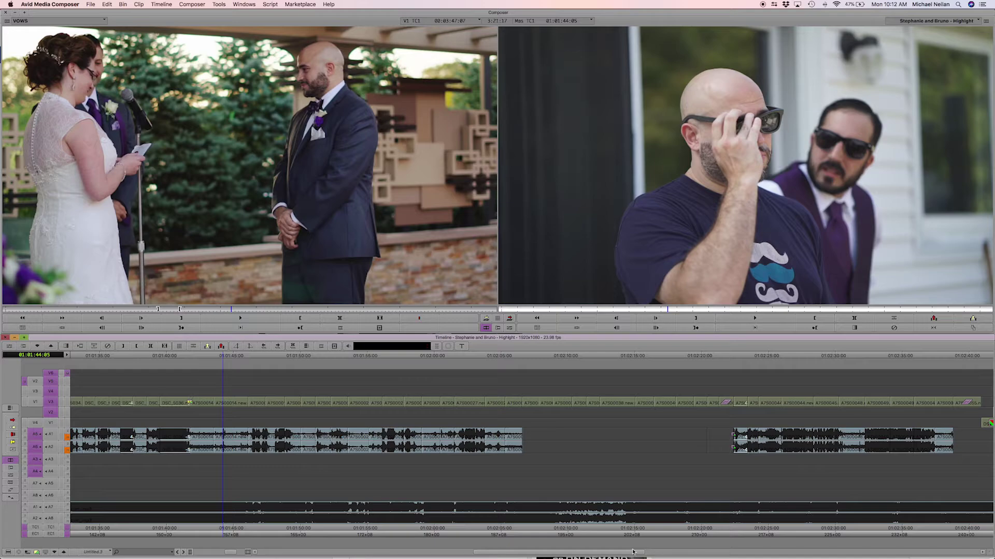
left_click_drag(603, 553, 539, 553)
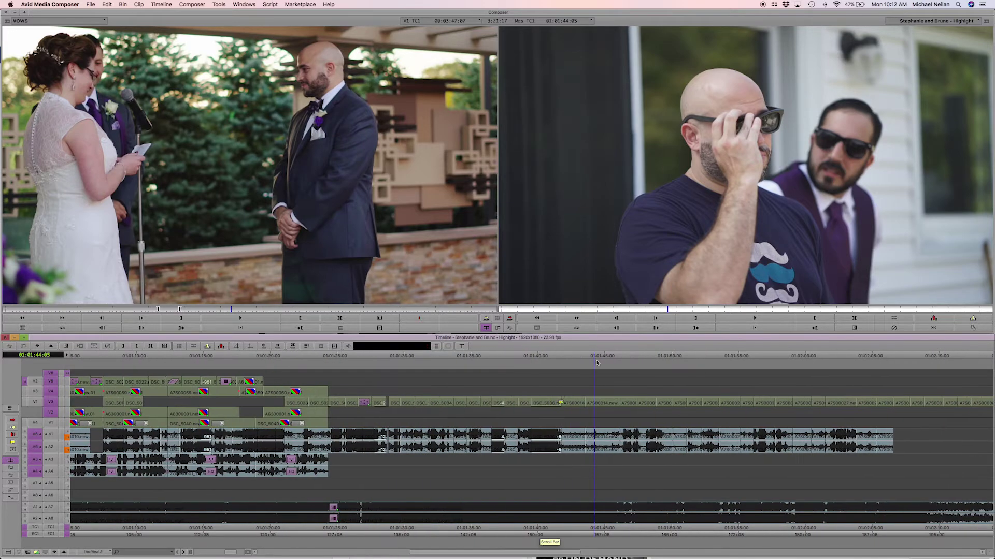
mouse_move(552, 410)
left_mouse_down()
mouse_move(580, 413)
mouse_move(561, 414)
left_mouse_up()
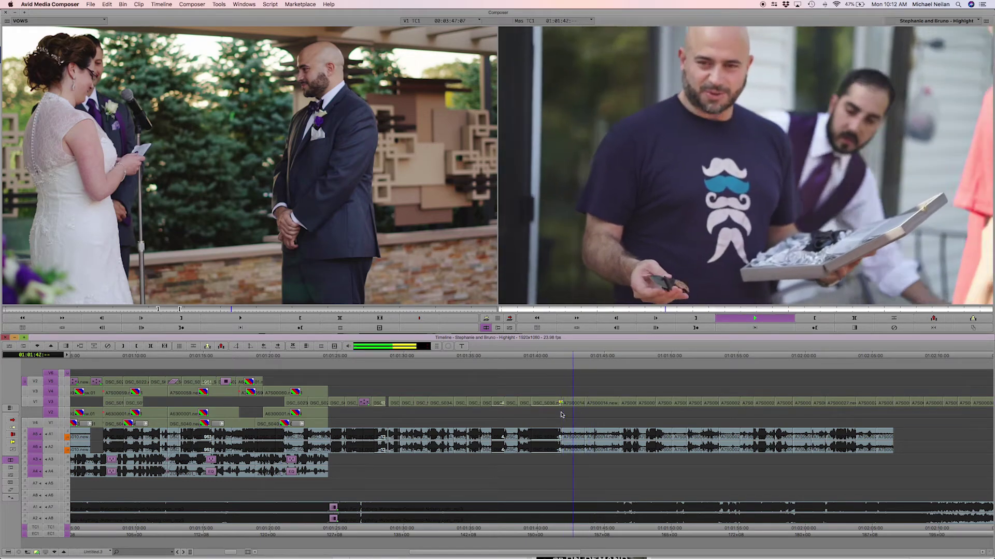
key("space")
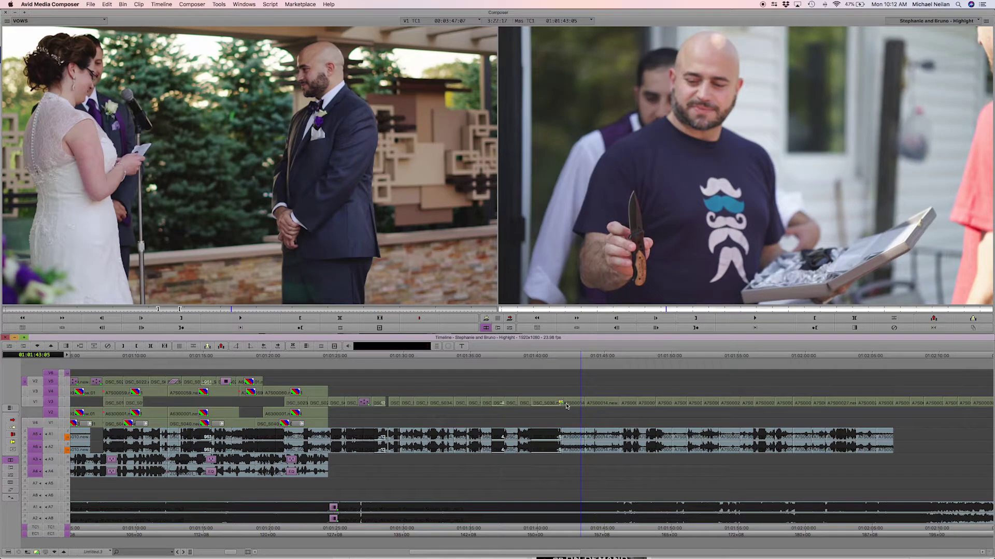
- Make V3 the only active video track, mark the groom's knife clip on it, and clear the marks
key("t")
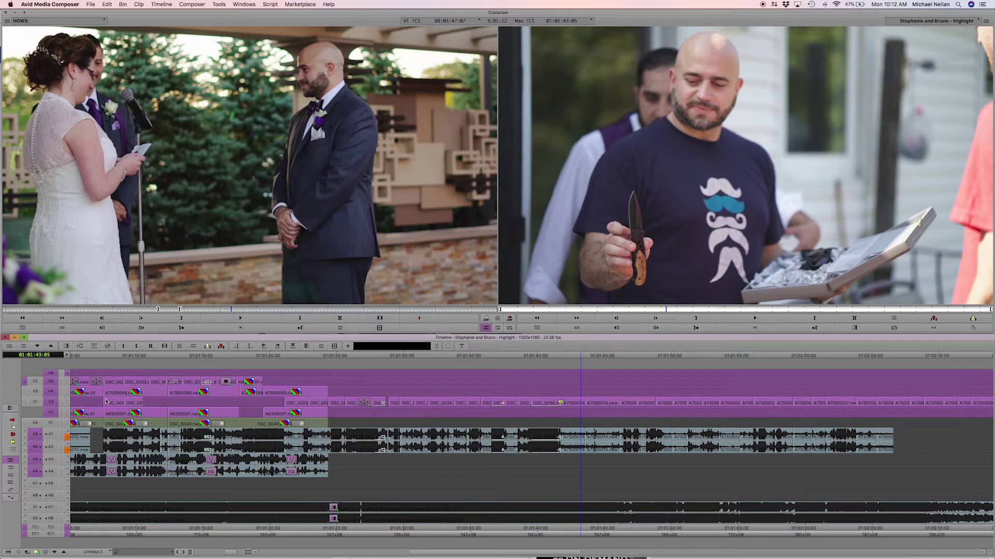
key("super+shift+a")
left_click(51, 402)
key("t")
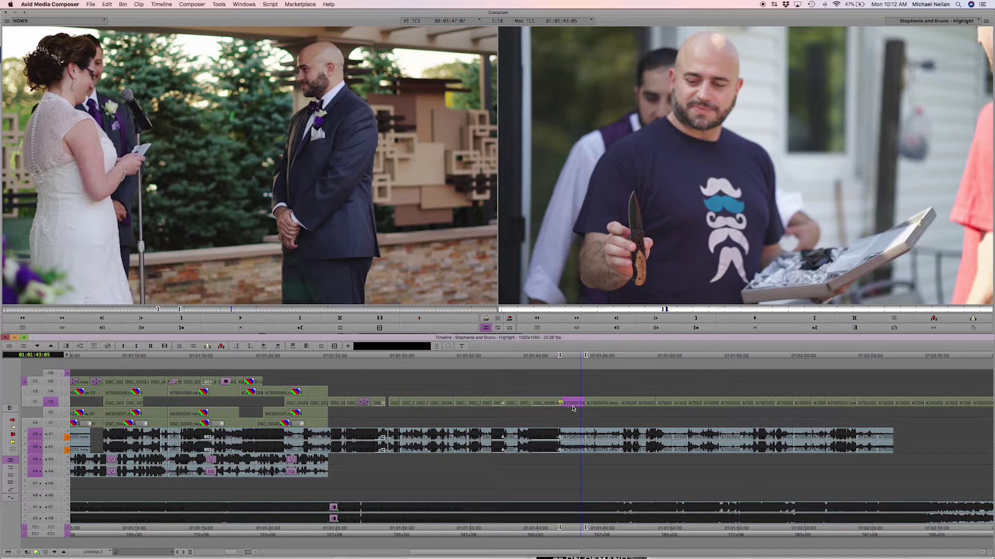
key("g")
- Play the selfie shots through to the flower-girl clip, and scrub back to the vows shot at 01:01:21:22
left_click(382, 408)
left_click(330, 407)
key("space")
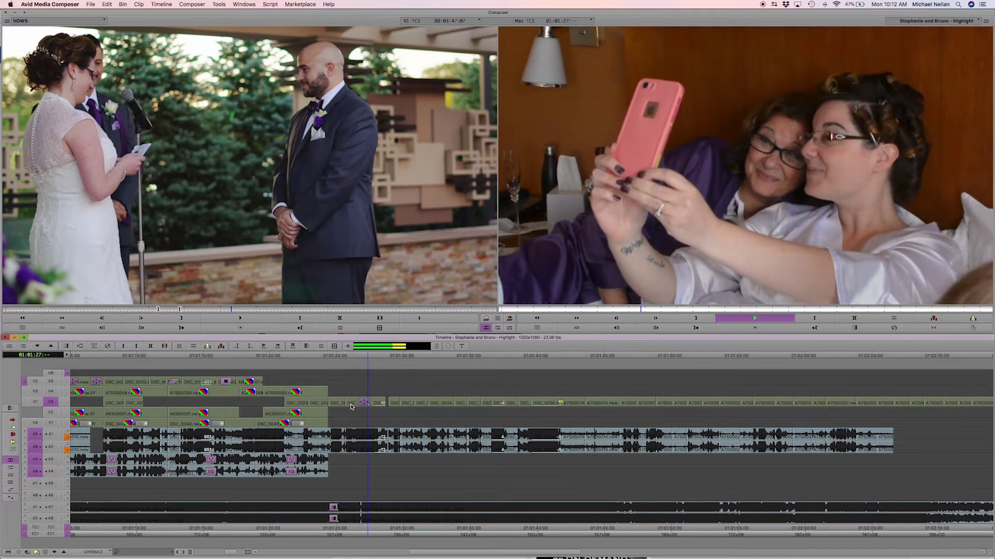
key("space")
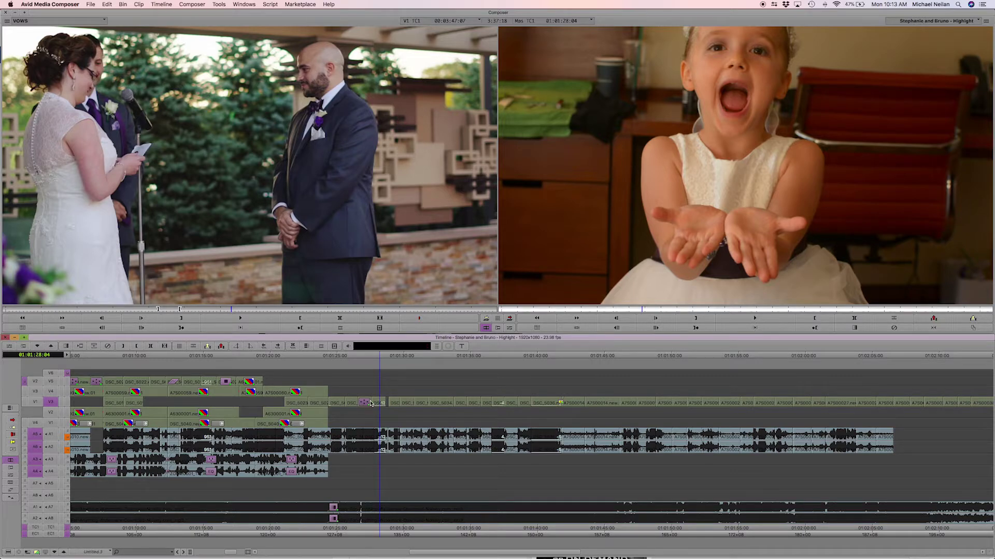
left_click_drag(376, 405, 297, 416)
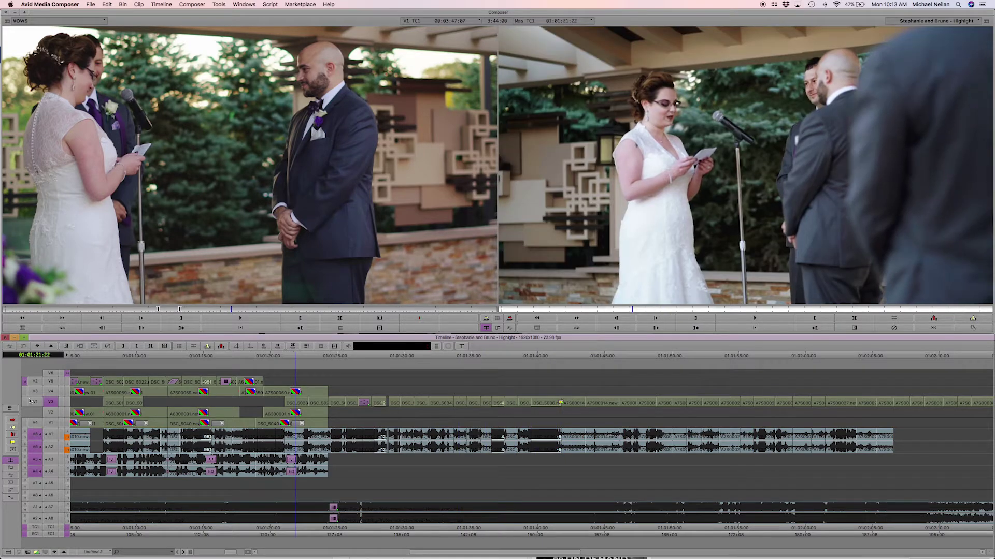
- Set video monitoring to V3, check the hair and makeup shots, and park on the purple-robes shot at 01:01:08:08
left_click(67, 402)
left_click_drag(313, 404, 326, 406)
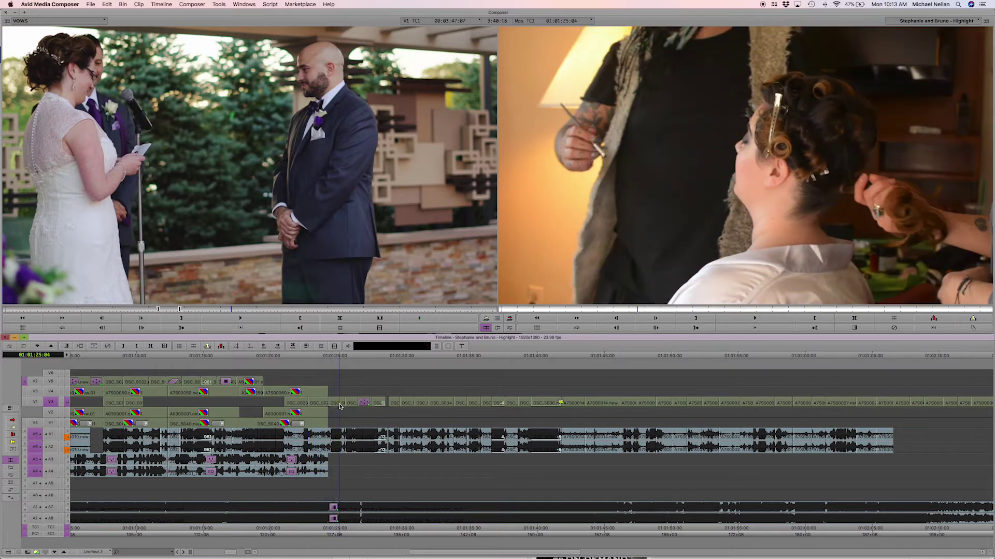
left_click(329, 408)
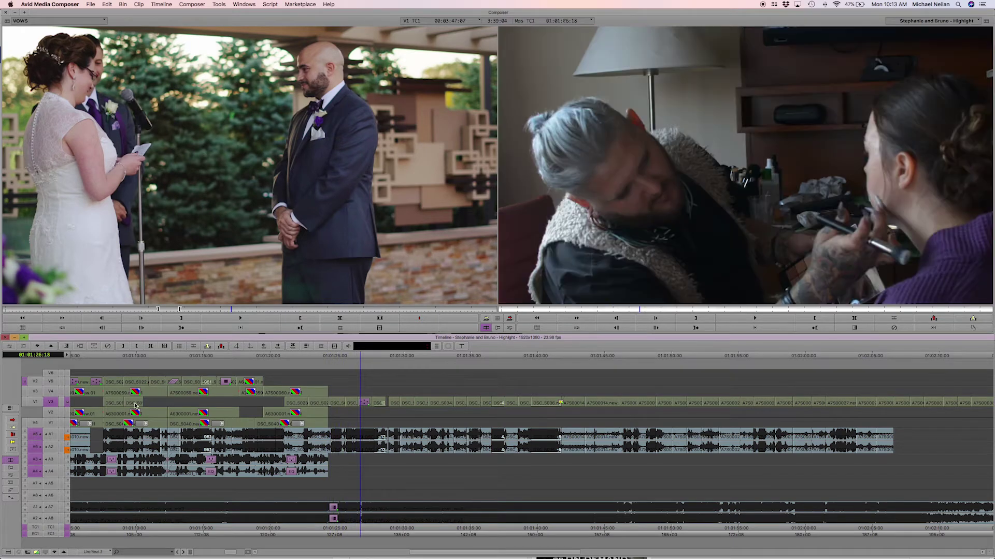
left_click(115, 406)
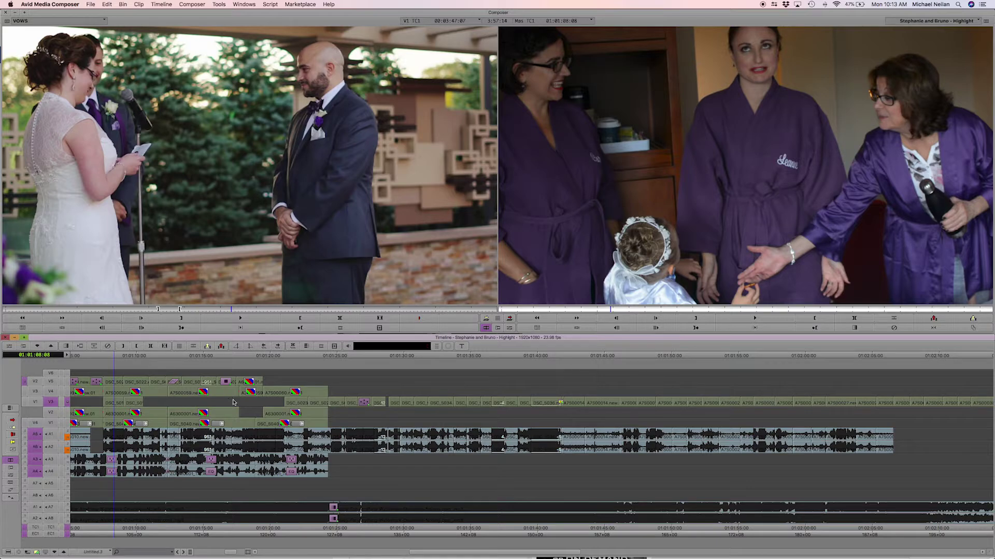
- Move the flower-girl clip on V3 later so it meets the following clip, and play it from its first frame
left_click(380, 403)
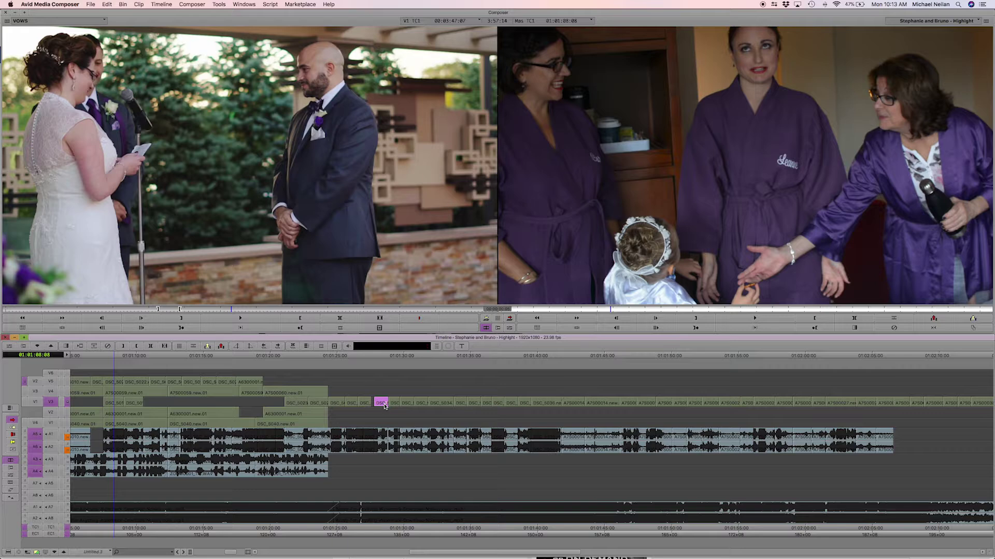
left_click(379, 406)
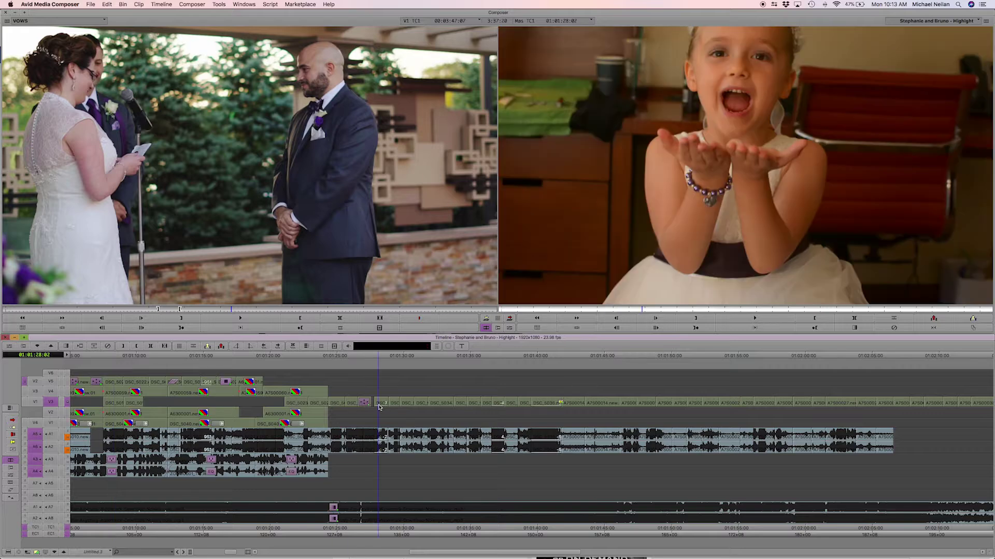
key("space")
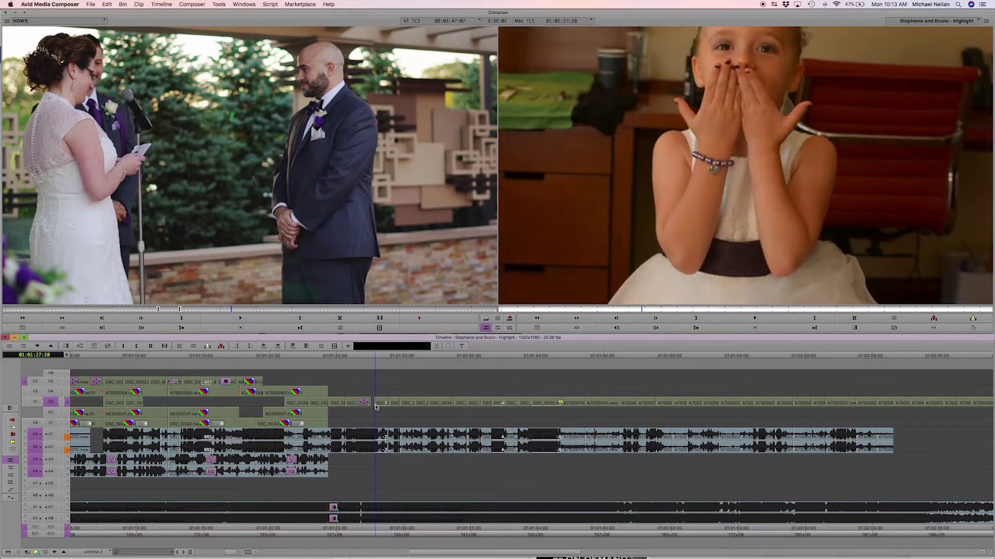
key("space")
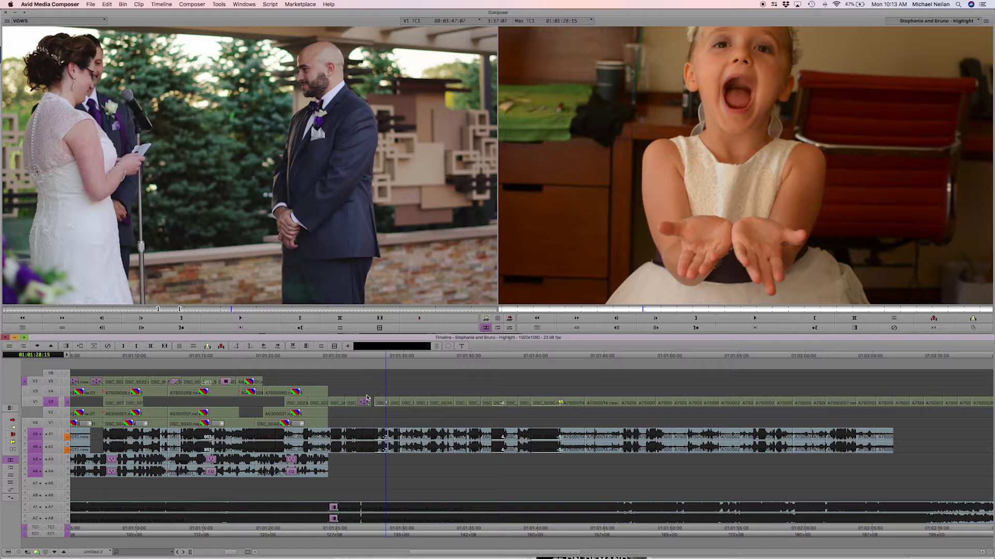
- Scrub around the flower-girl clip's edges, and play the cut from the selfie shots into it
left_click(378, 404)
mouse_move(385, 404)
left_mouse_down()
mouse_move(397, 406)
mouse_move(383, 403)
left_mouse_up()
left_click_drag(373, 405, 369, 405)
key("space")
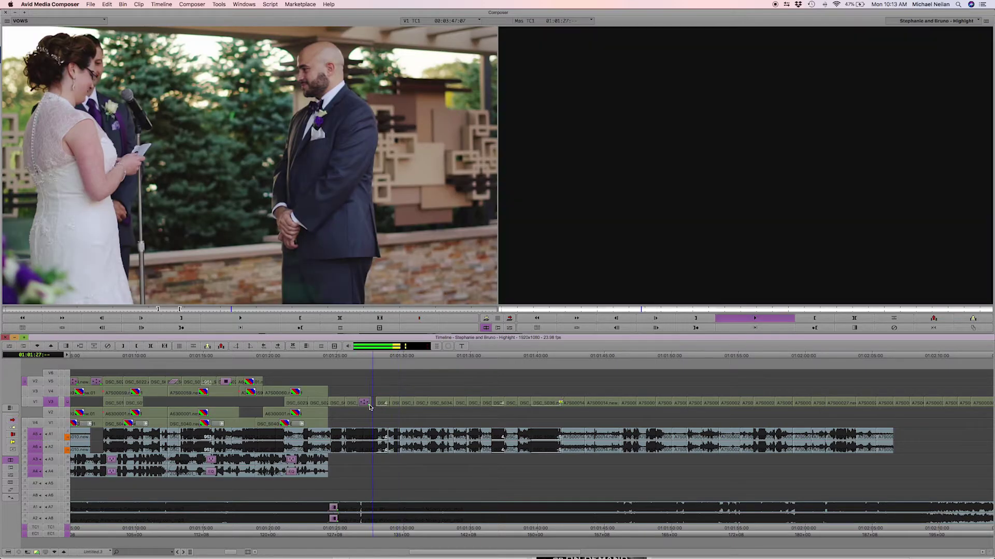
key("space")
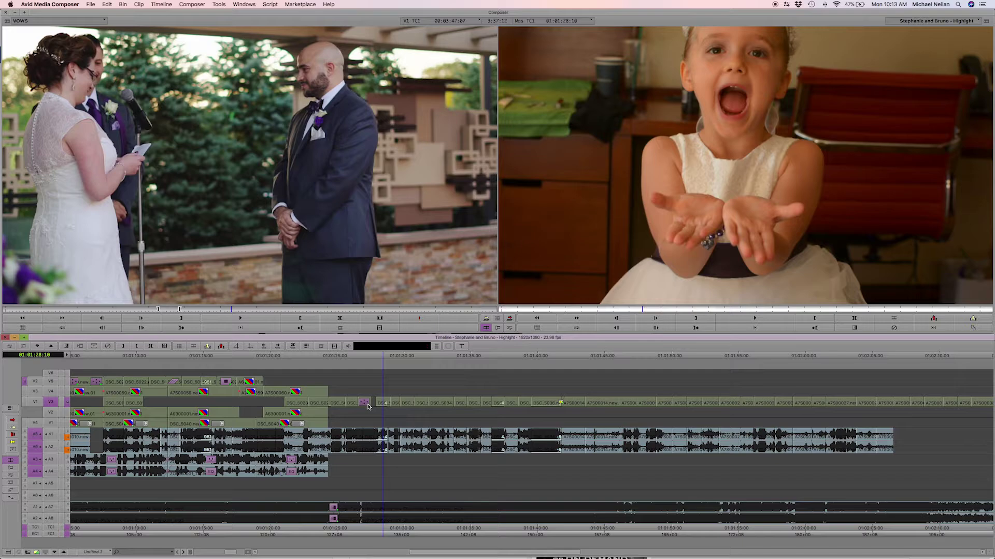
- Move the hair-styling and selfie clips on V3 later to meet the flower-girl clip, and play the cut between them twice
left_click_drag(371, 408, 333, 408)
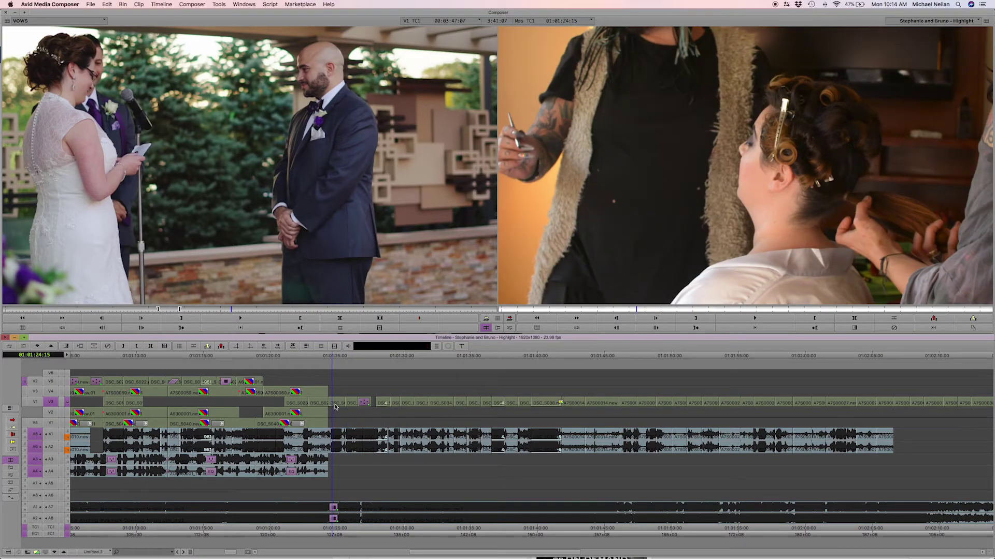
left_click(364, 403)
left_click_drag(364, 402, 343, 405)
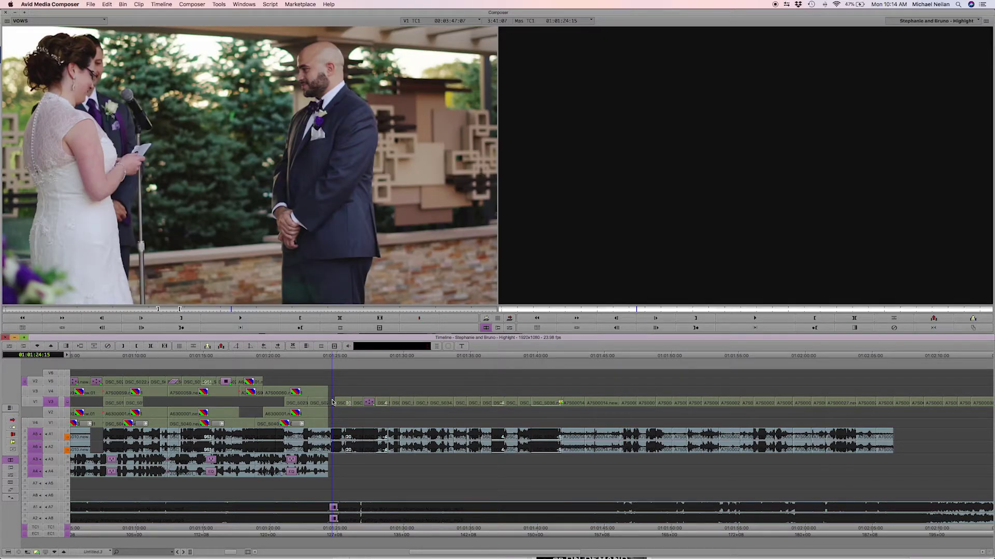
key("space")
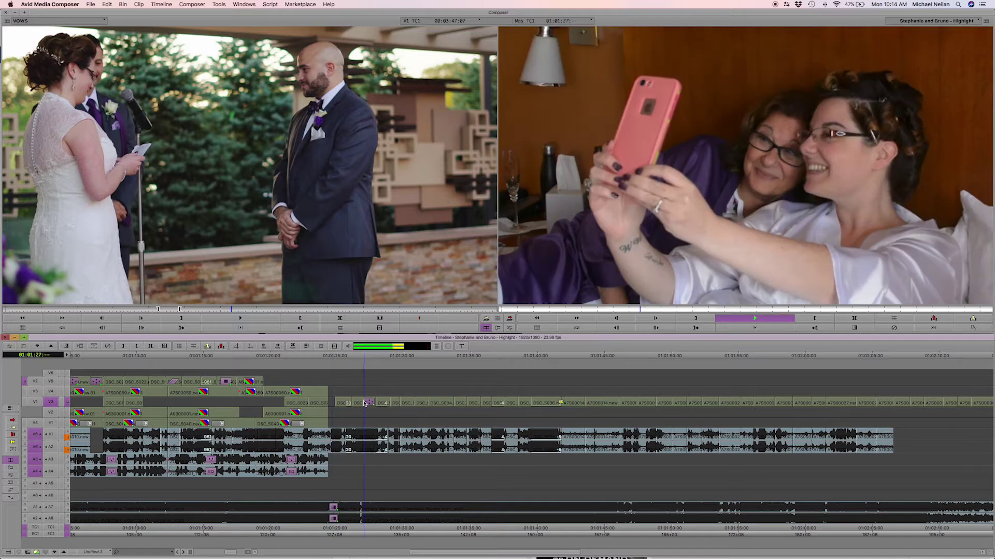
key("space")
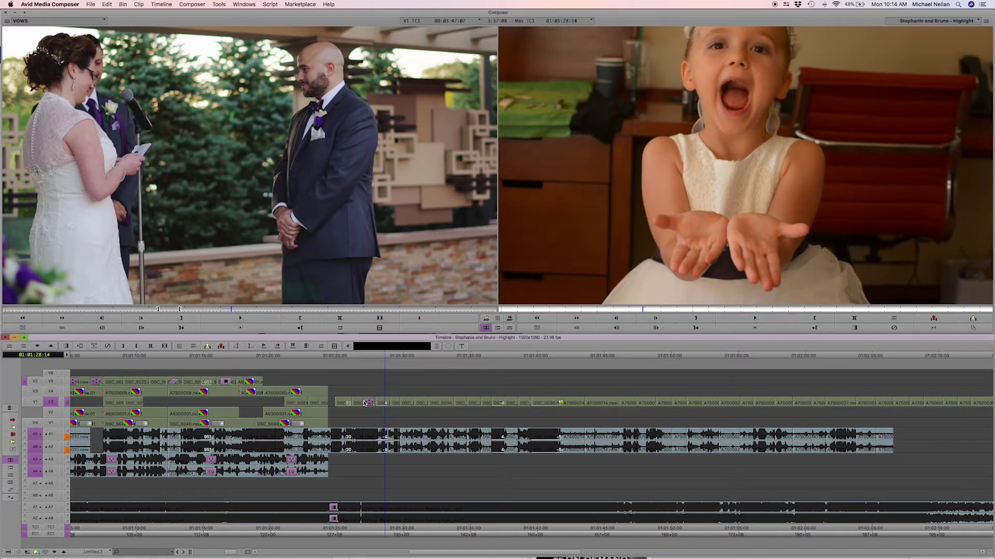
left_click(361, 405)
key("space")
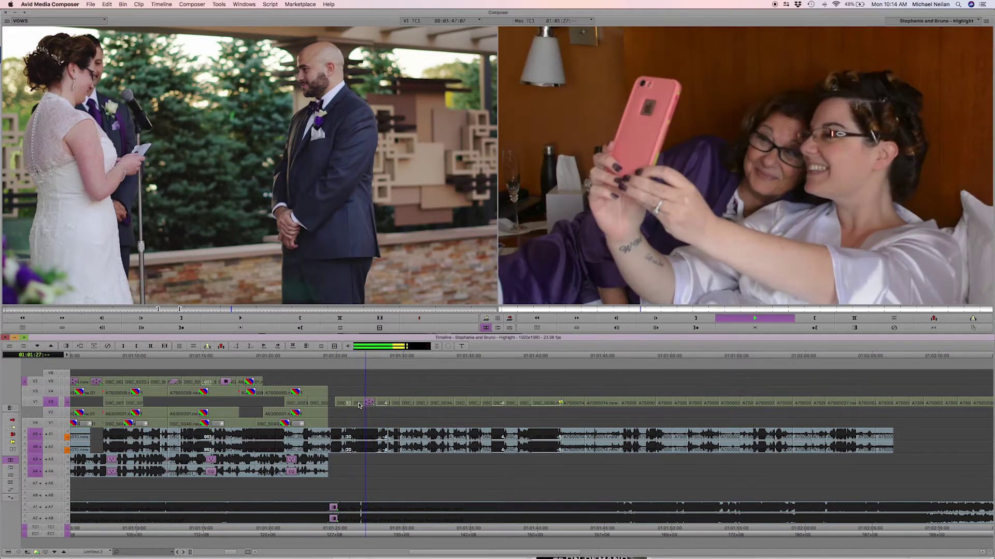
key("space")
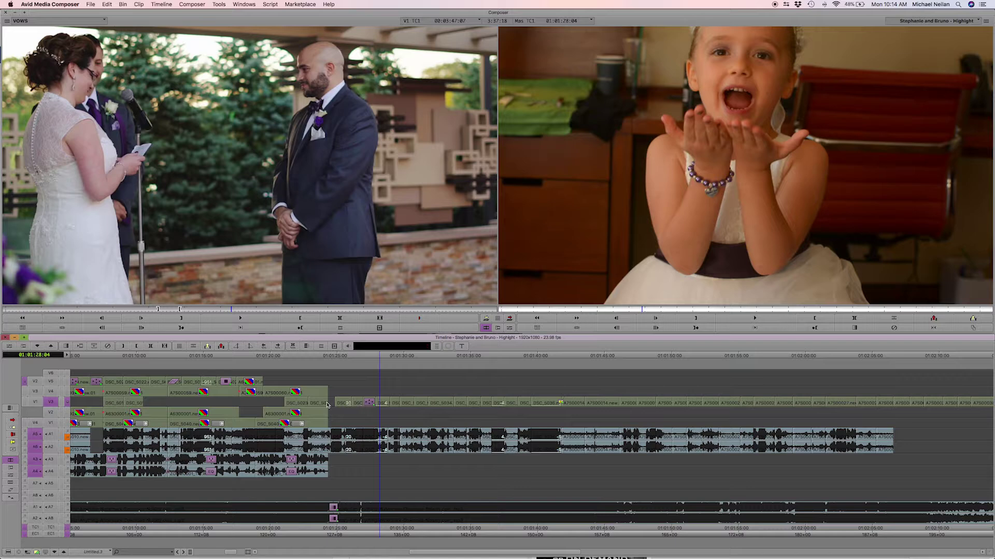
- Select the run of V3 clips from the hair styling through the clip after the flower girl, move it earlier to close the gap, and play it
key("shift+a")
left_click(343, 403)
left_click(359, 404, "shift")
left_click(383, 404, "shift")
left_click(395, 404, "shift")
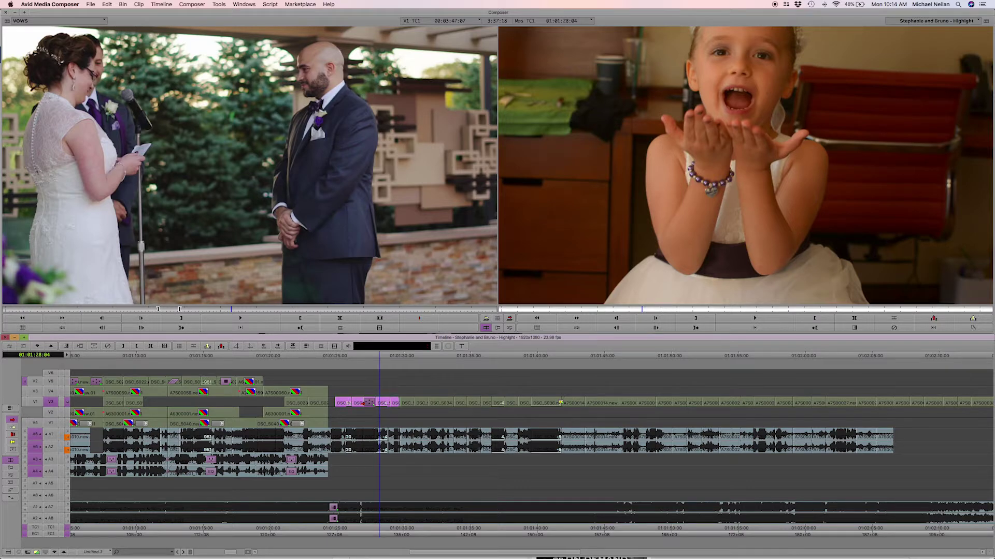
mouse_move(337, 403)
left_mouse_down()
mouse_move(379, 408)
mouse_move(318, 408)
left_mouse_up()
key("space")
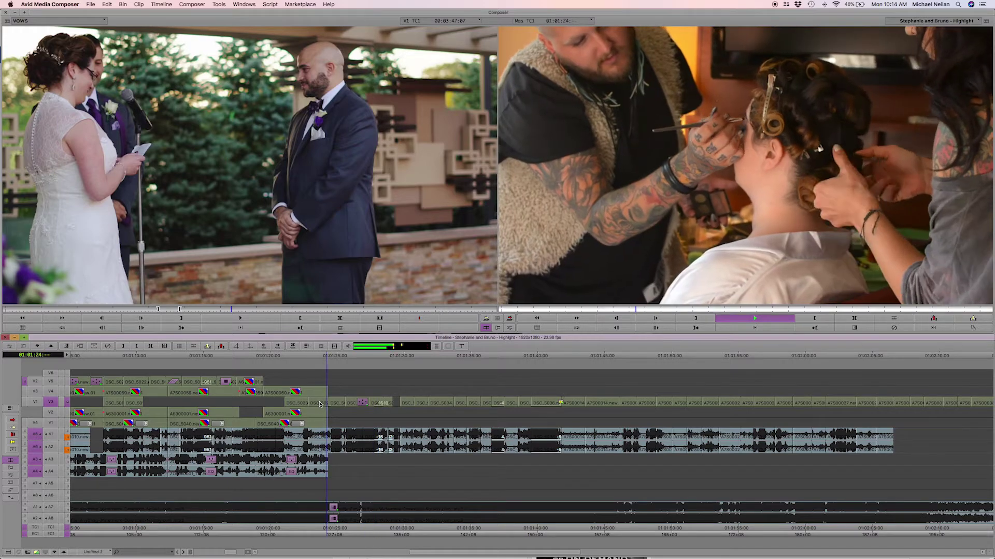
- Play the stretch from the vows through the hair-styling, selfie and flower-girl clips, and replay its opening cuts
key("space")
key("space")
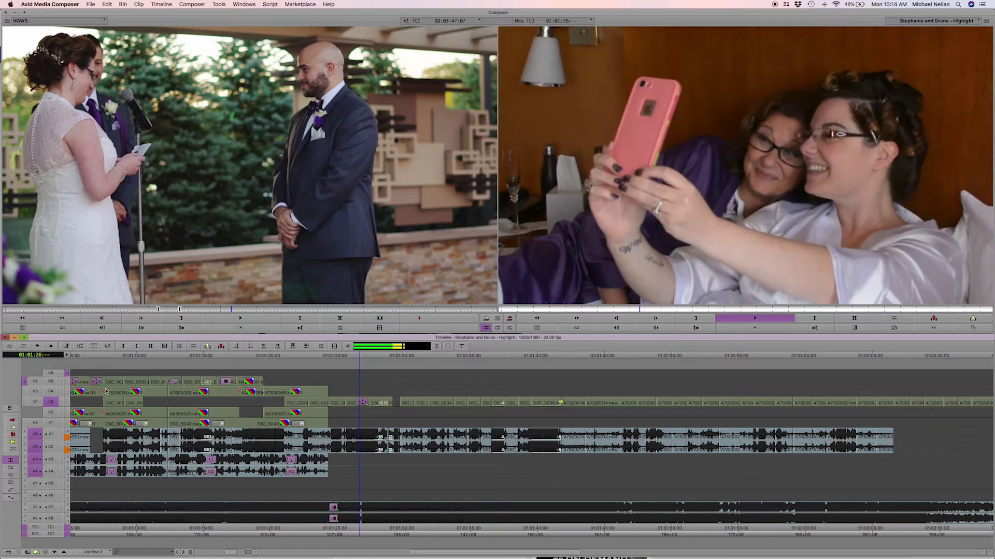
key("space")
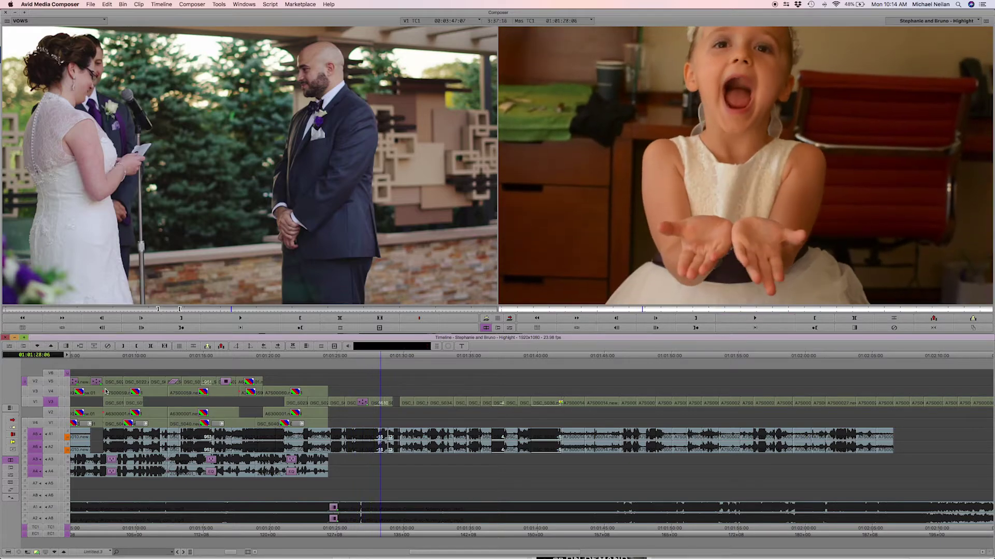
left_click(300, 409)
key("space")
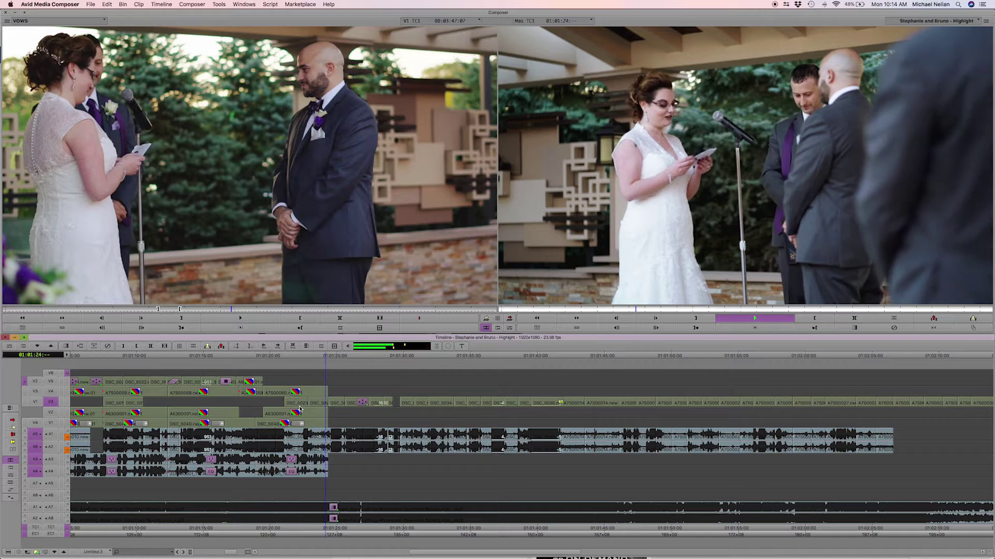
key("space")
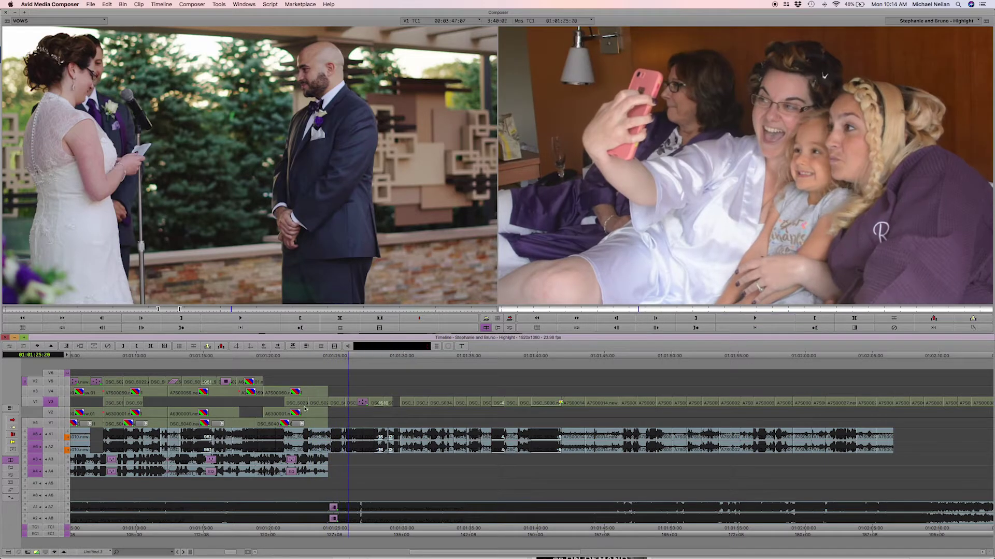
- Mark the end of the hair-styling clip on V3 from 01:01:25:09 to 01:01:25:13 and extract those frames
left_click(340, 406)
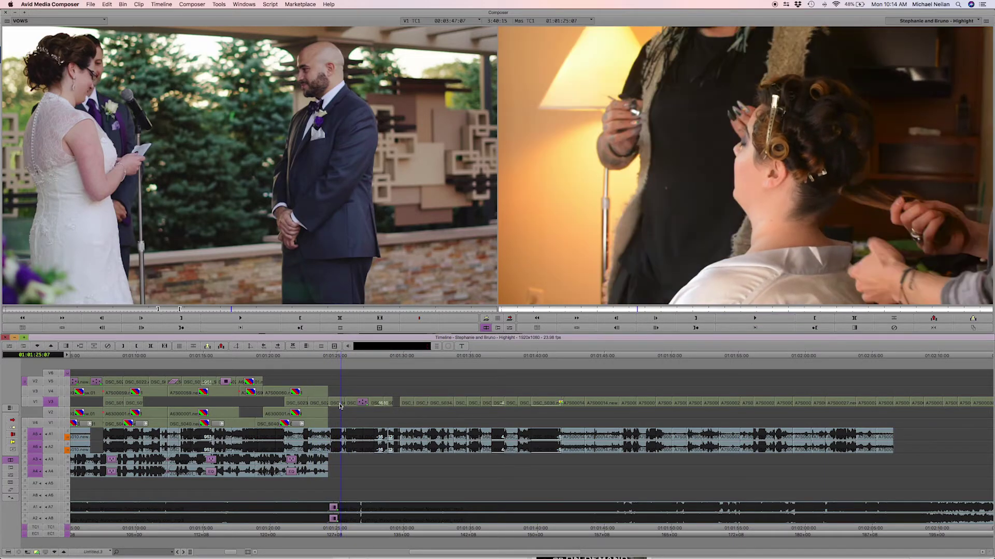
key("super+bracketright")
key("super+bracketright")
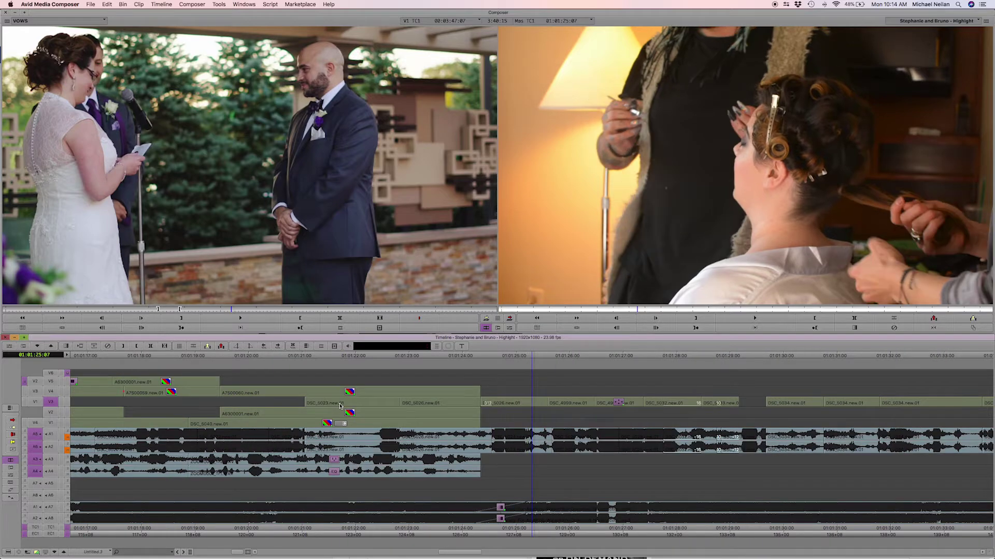
key("Right")
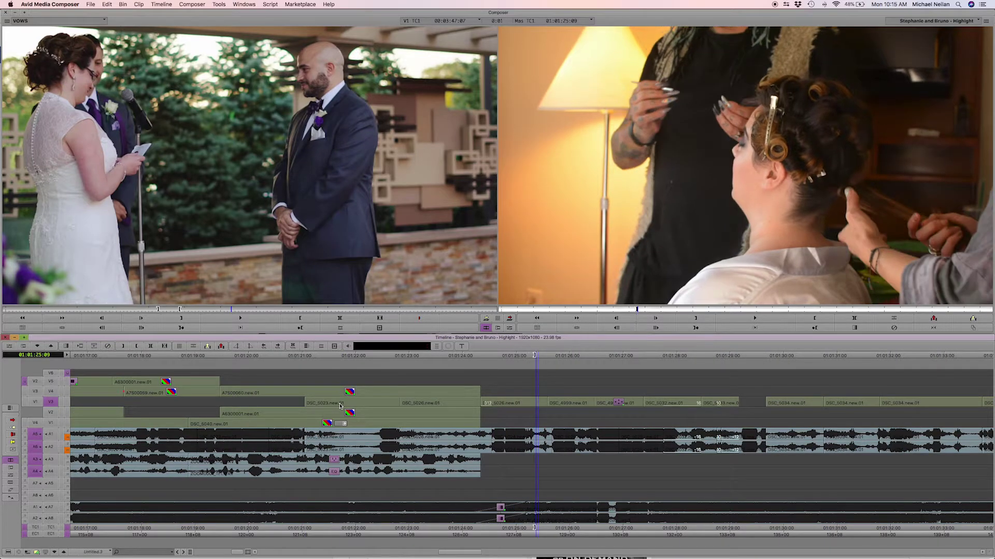
key("Right")
key("Right")
key("Right")
key("Right")
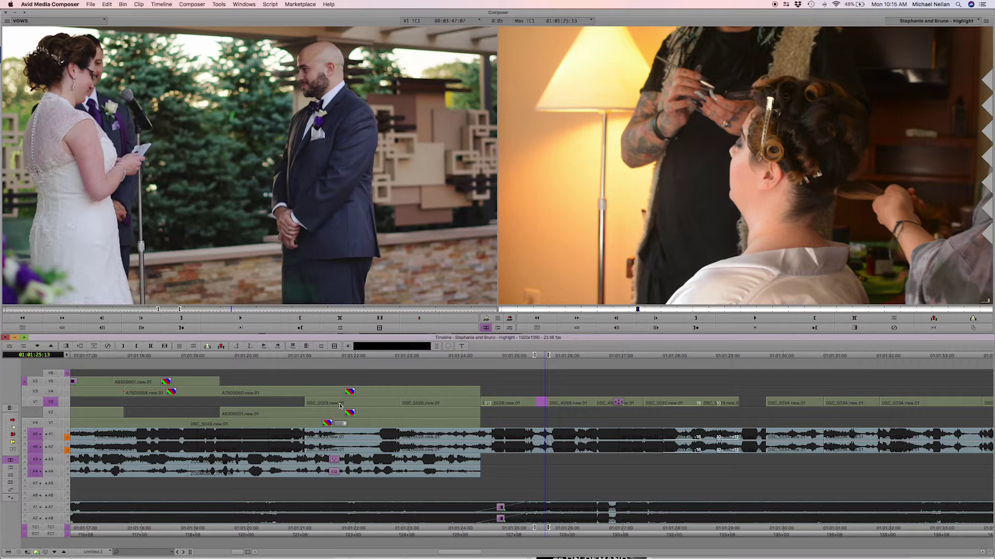
key("x")
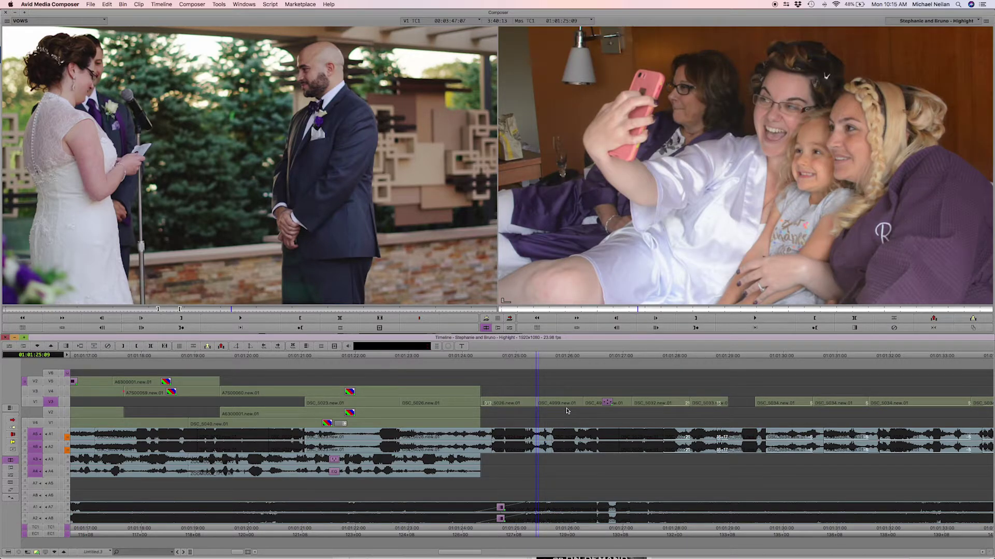
- Play the shortened cut, close the V3 gap between the hanging-dress and dress-fastening clips, and play across the join
left_click(410, 406)
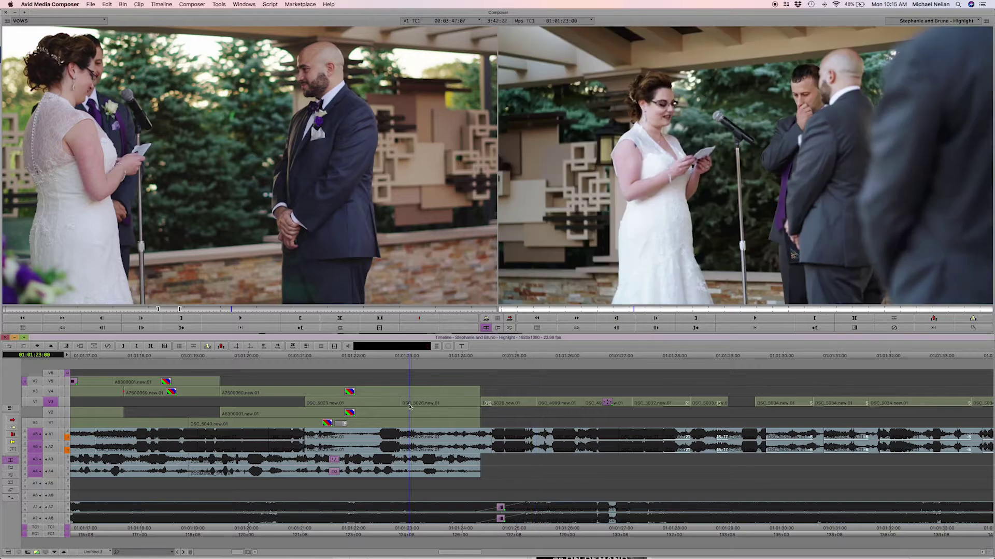
key("space")
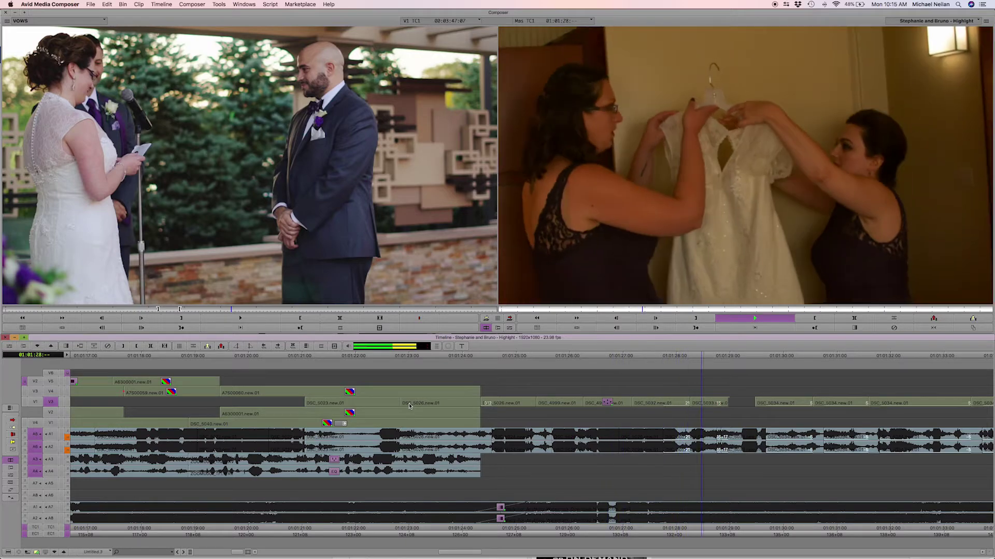
key("space")
left_click(737, 405)
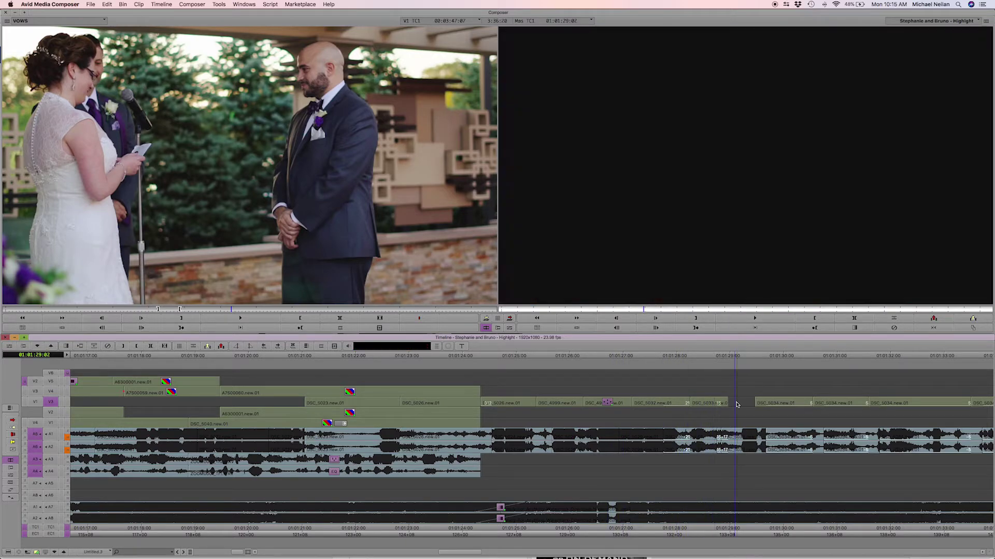
key("Delete")
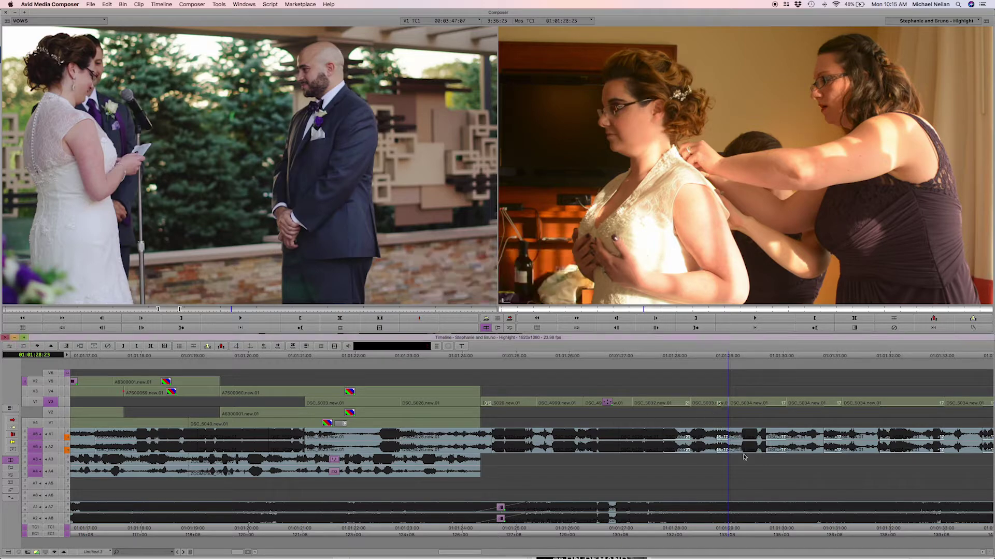
key("space")
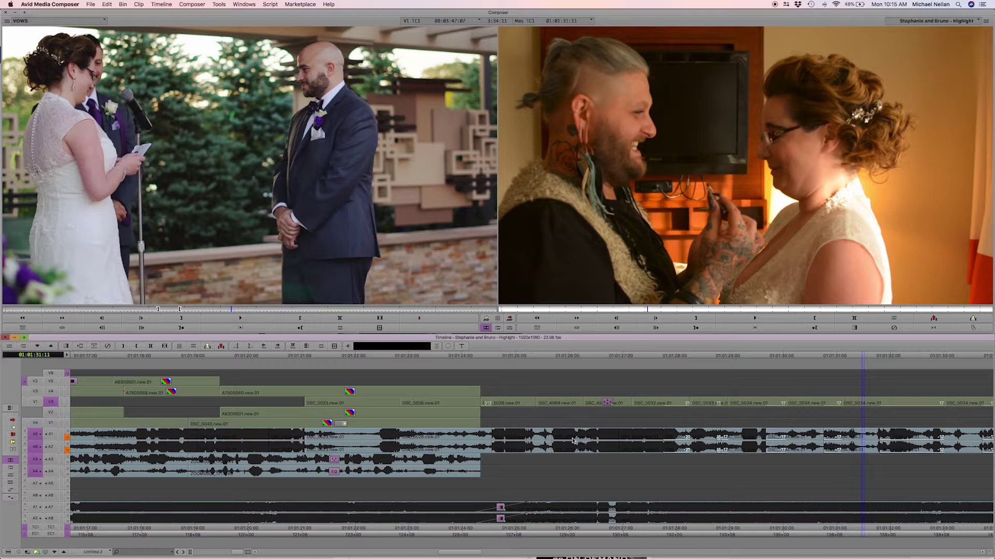
- Check the hair-styling and selfie cut, and replay the sequence from the vows through to the groom's gift-box clip
left_click(536, 434)
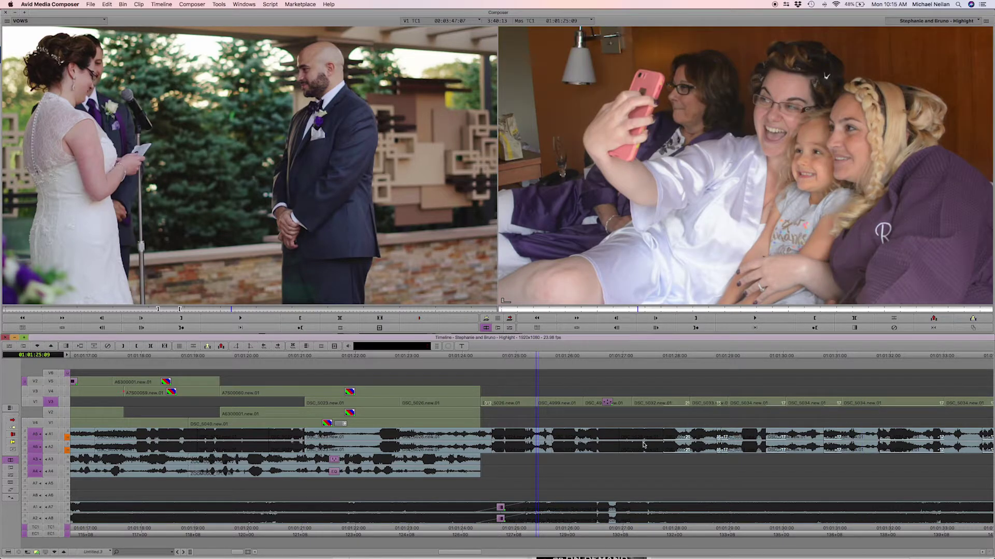
left_click_drag(559, 407, 500, 409)
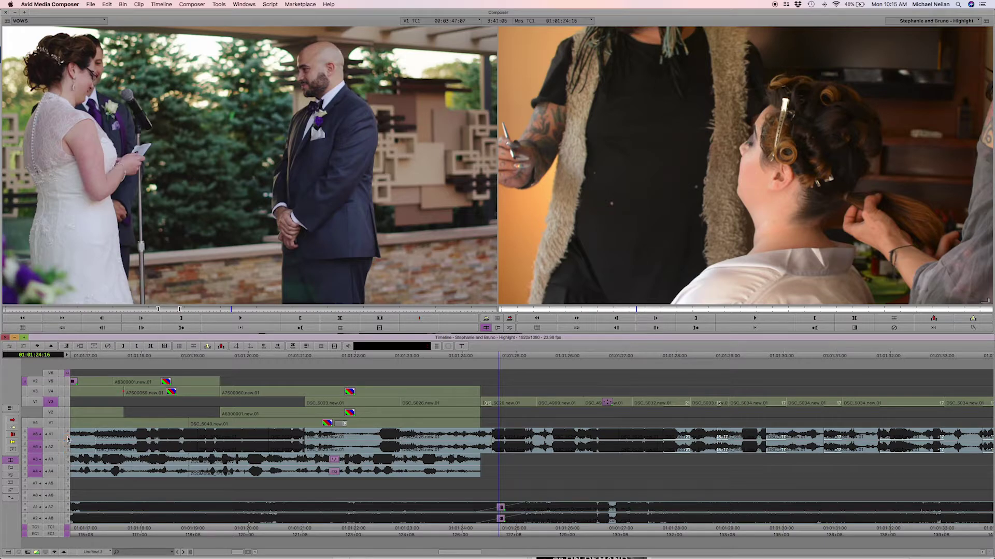
left_click(414, 424)
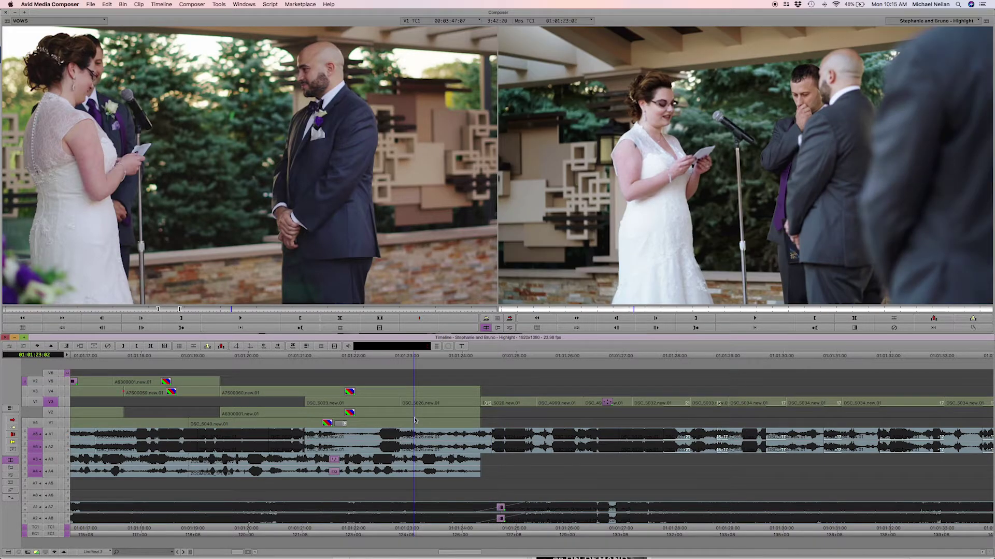
key("space")
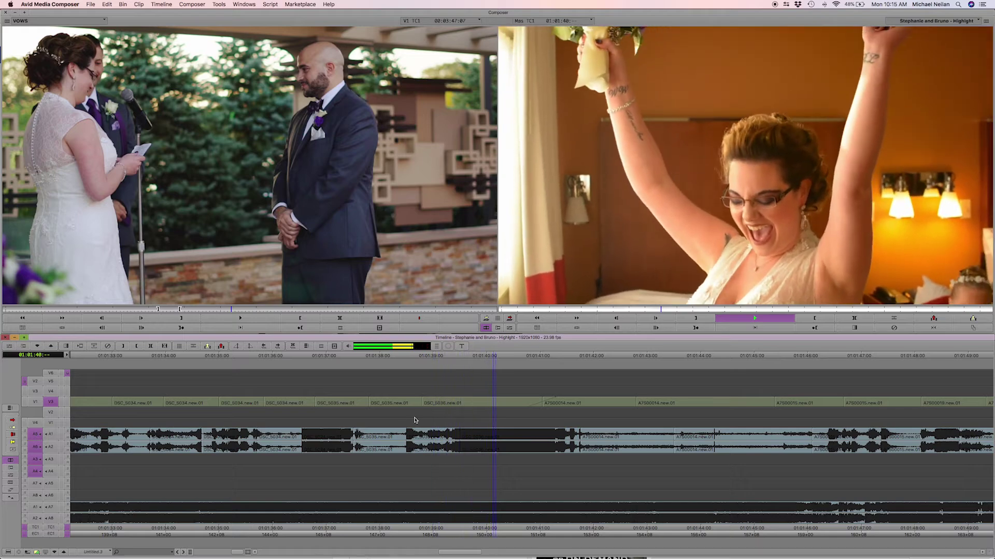
key("space")
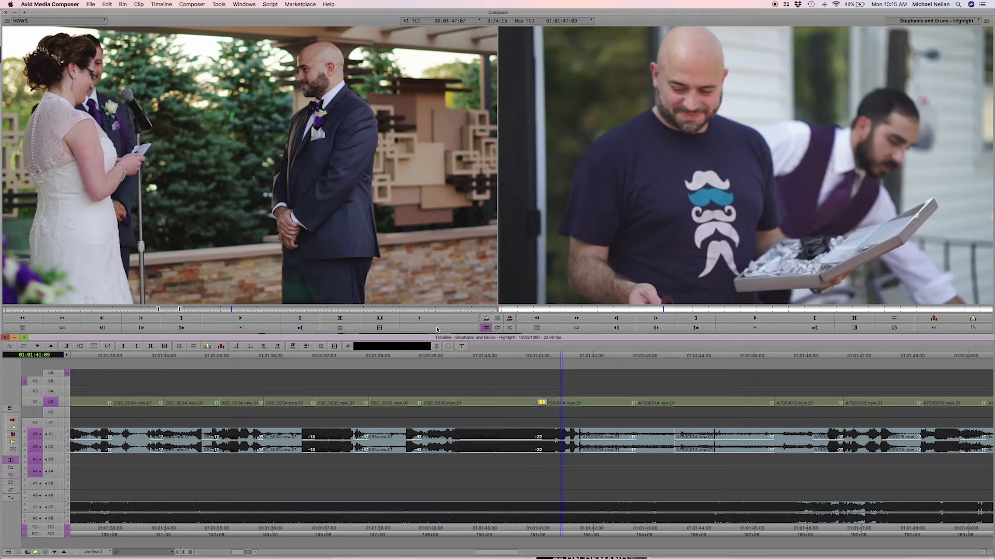
- Select the A1 and A2 audio beneath the last bride clip, before the groom's gift box, and move it earlier
key("shift+a")
left_click(487, 436)
left_click(487, 447, "shift")
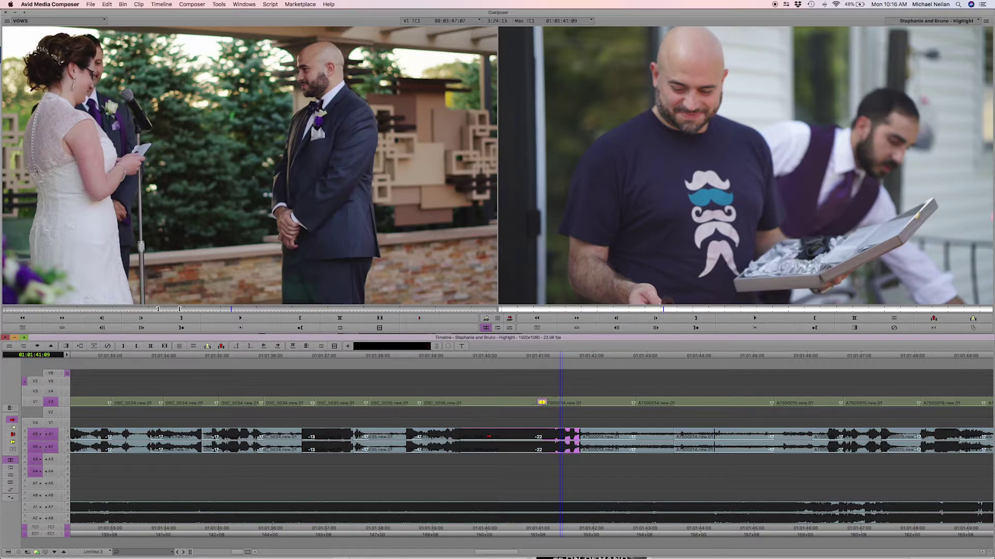
left_click_drag(487, 447, 440, 434)
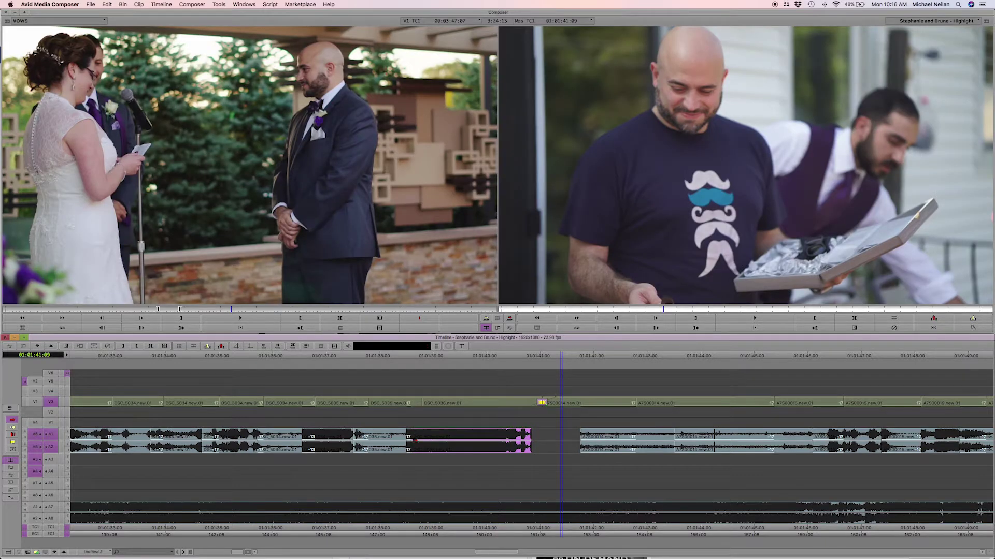
- Trim both ends of the bride clip's A1 and A2 audio to match its video, and play on through the groom's clips
left_click(409, 439)
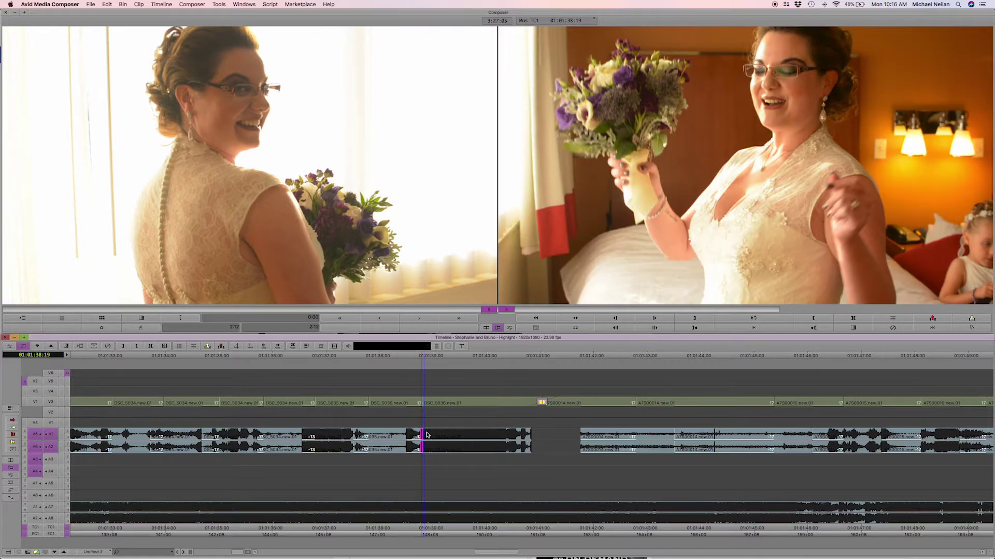
left_click(533, 437)
left_click(542, 438)
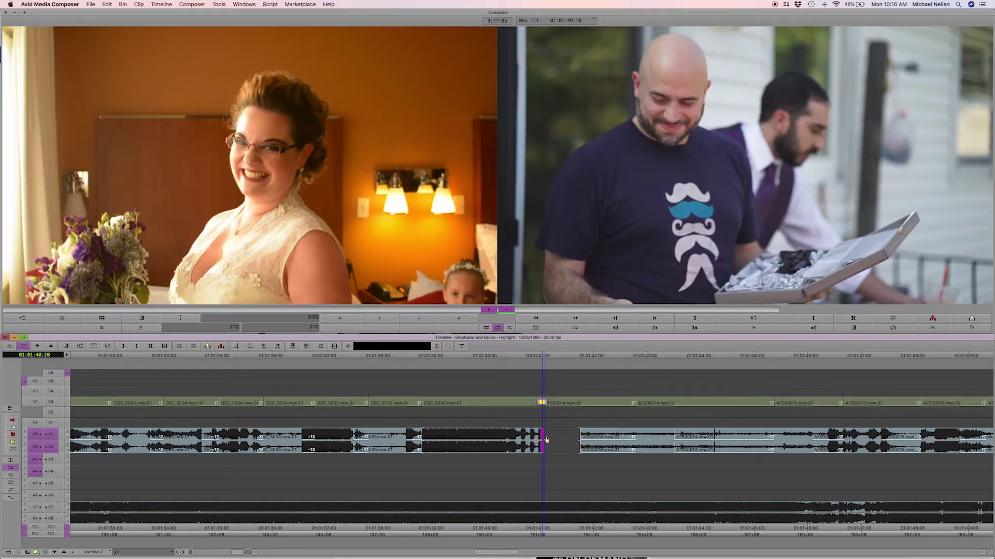
left_click_drag(546, 439, 416, 440)
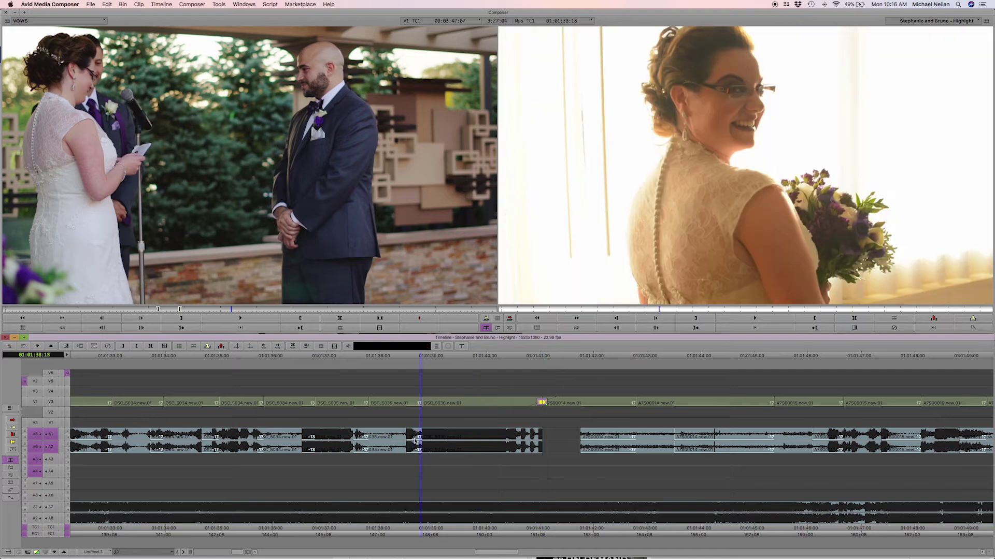
key("space")
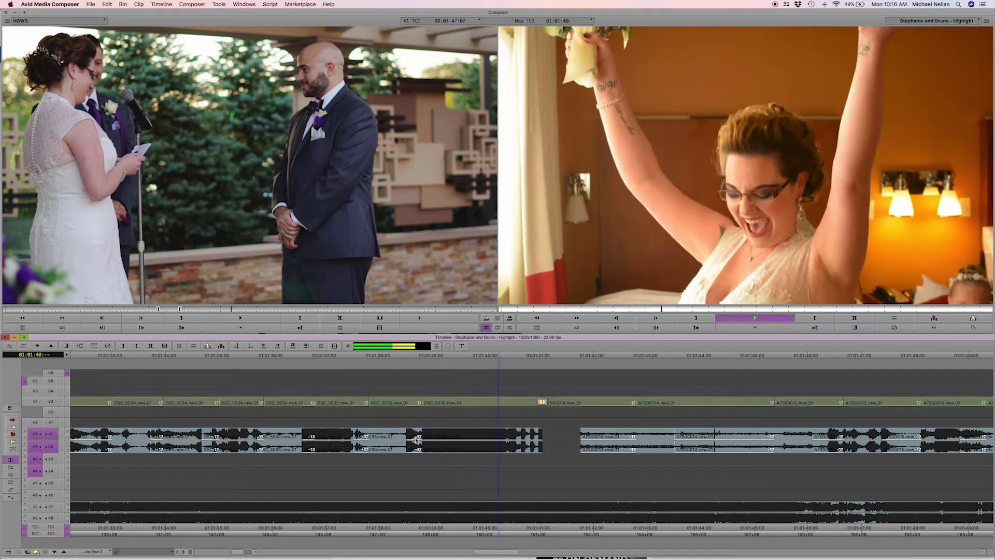
key("space")
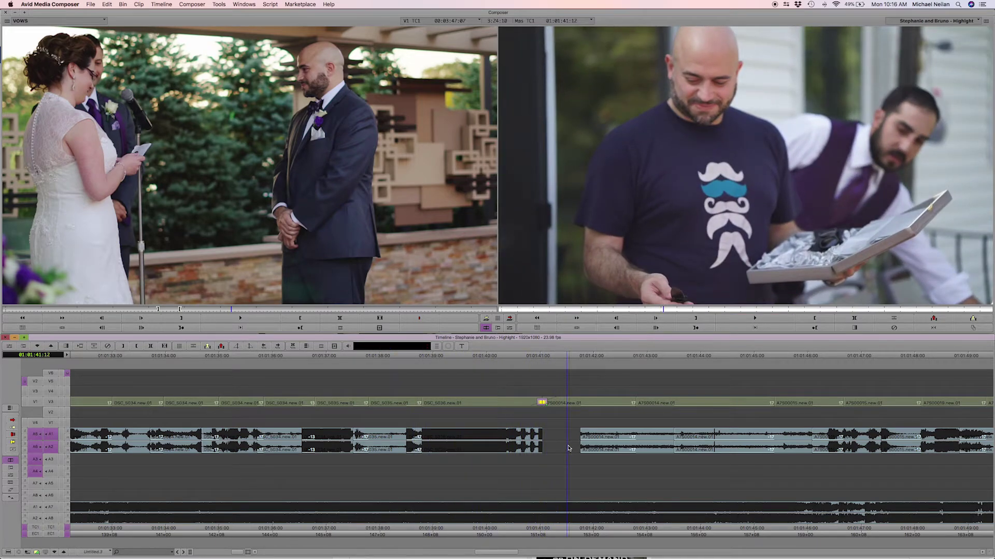
key("space")
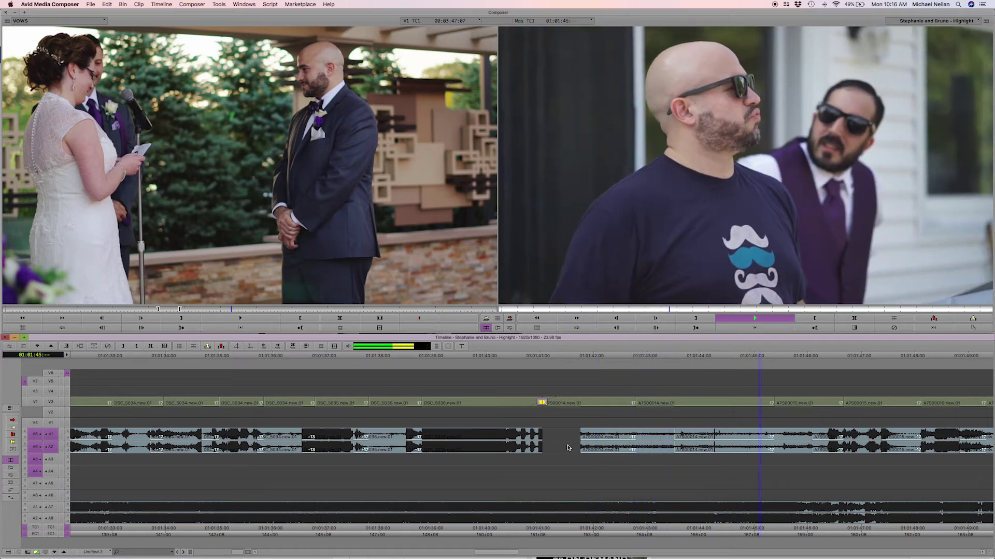
key("space")
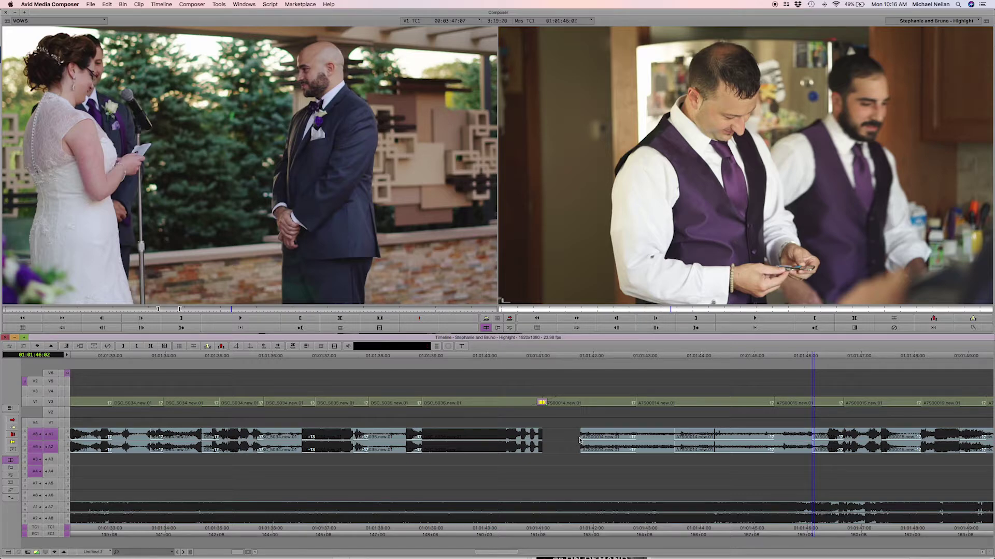
- Move the groom clips' audio on A1 and A2 earlier to meet the bride clip's audio, and extract the gap behind it
left_click(630, 441)
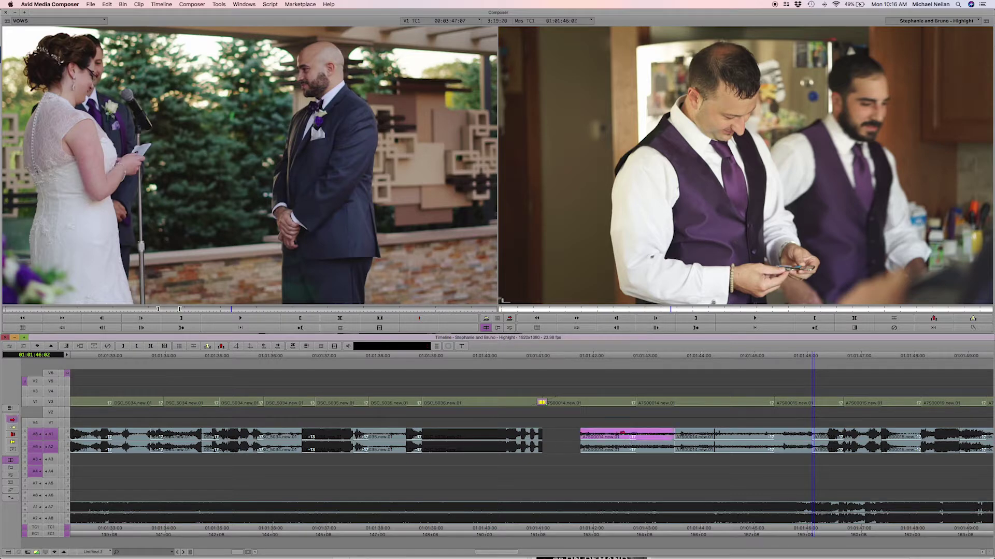
left_click(697, 437, "shift")
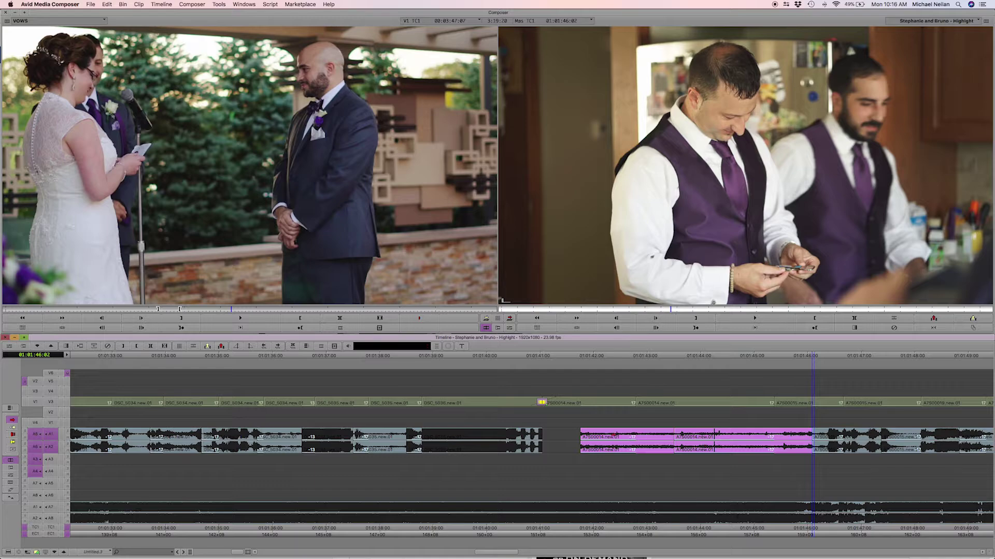
left_click_drag(602, 437, 565, 438)
left_click(778, 444)
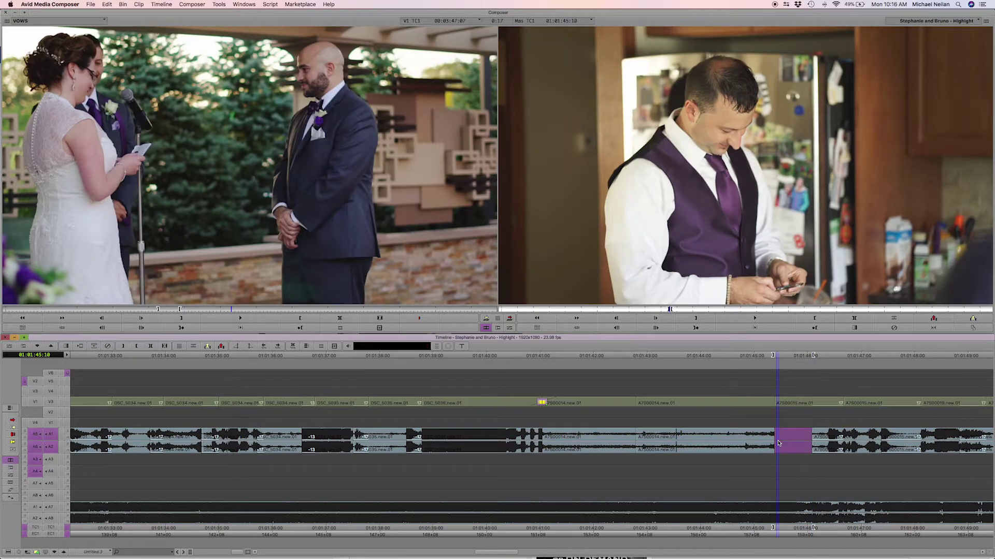
key("Delete")
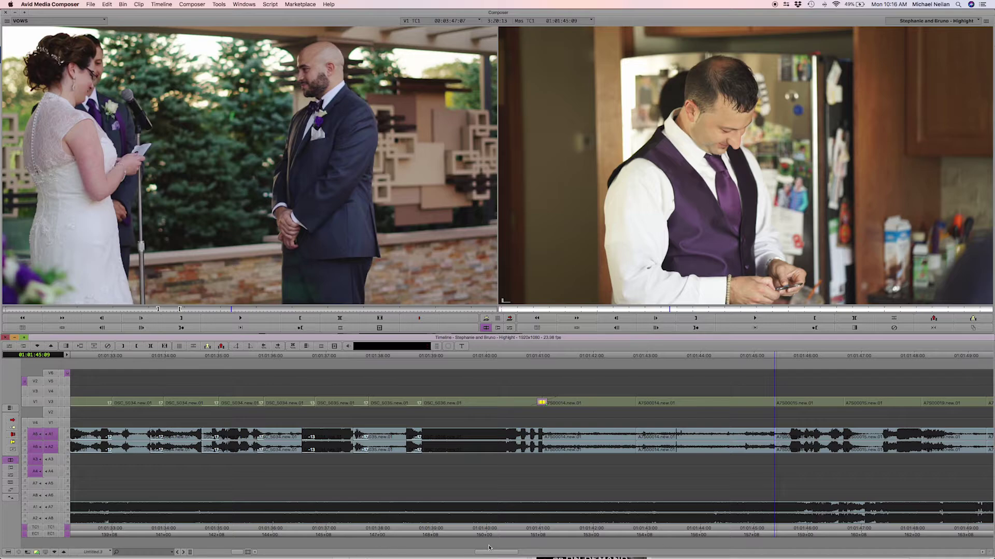
- Save the work, and play the vows from 01:01:18:08 to the start of the covering V3 clip
left_click_drag(499, 553, 455, 554)
key("super+s")
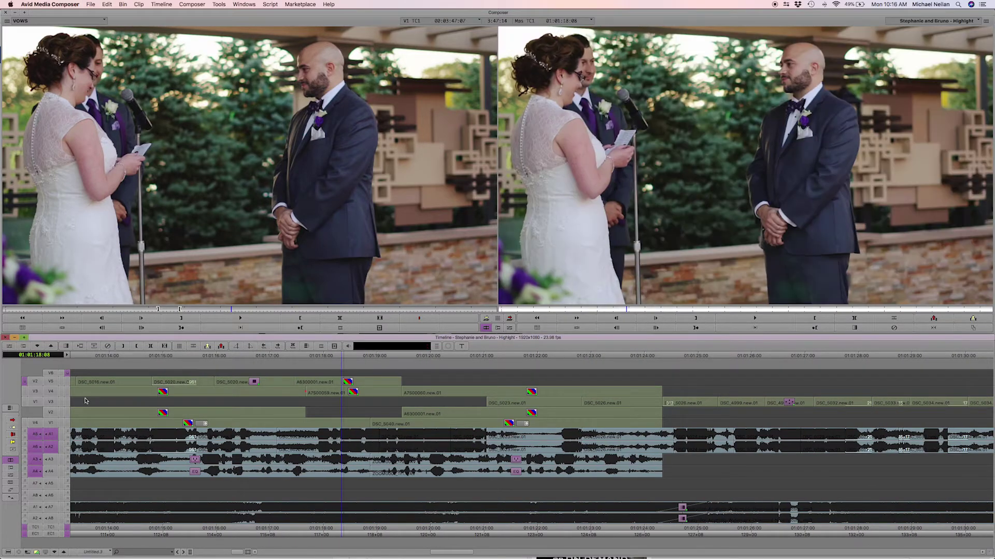
key("space")
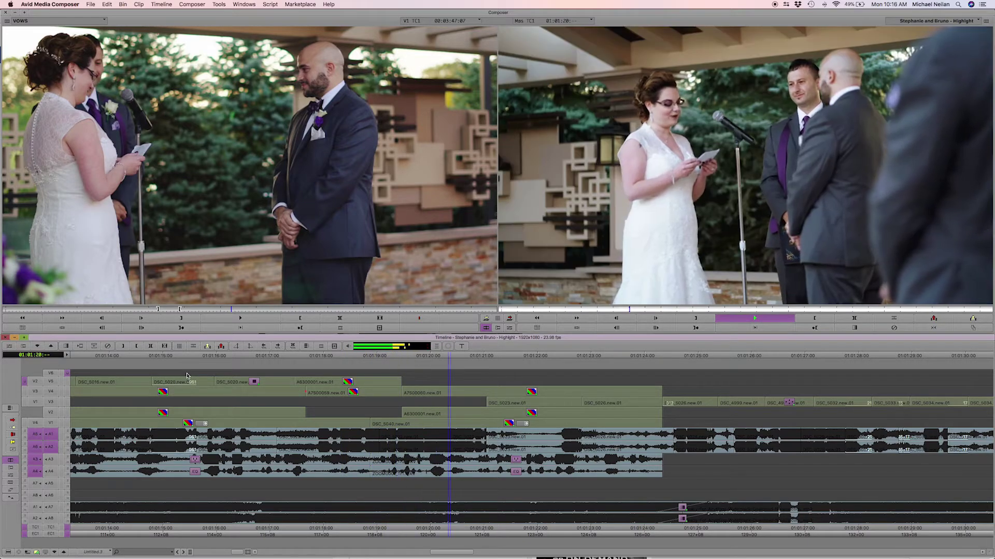
key("space")
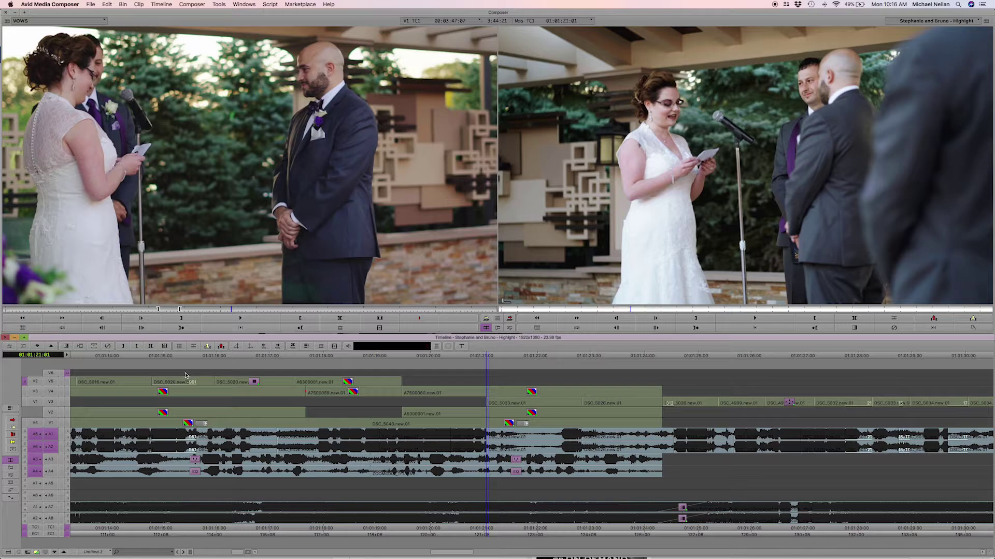
- Mark the section from 01:01:07:12 to 01:01:24:07 and lift its A1 and A2 audio
left_click(660, 436)
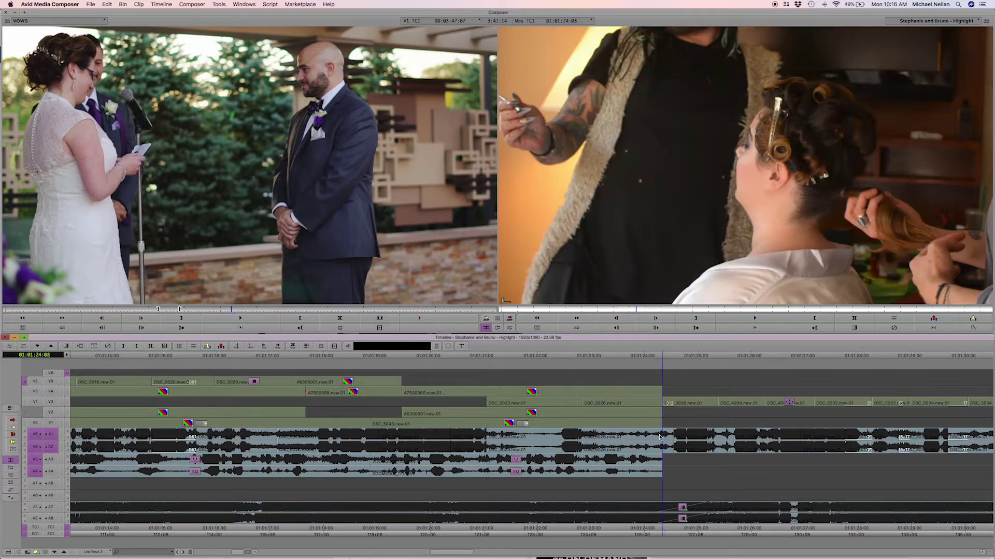
key("Left")
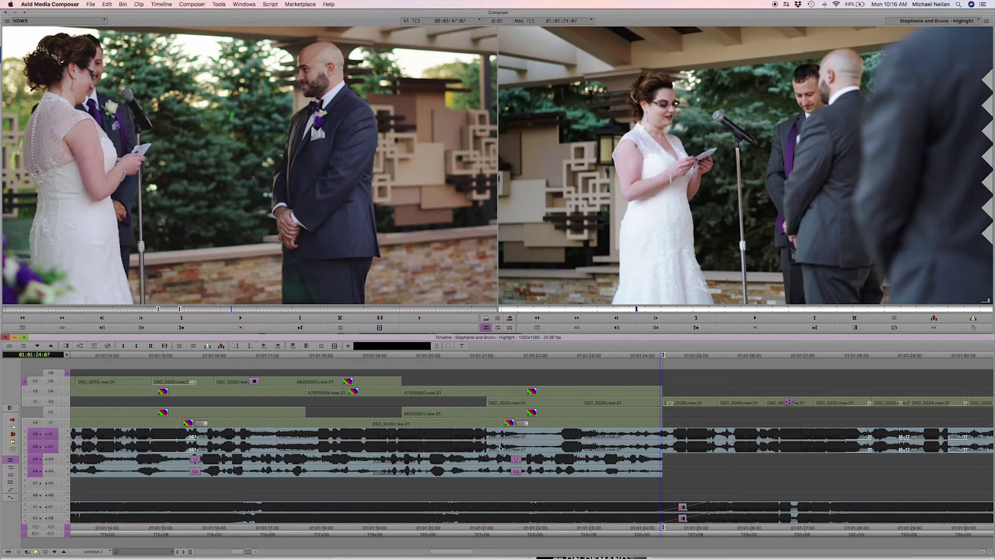
key("j")
key("j")
key("j")
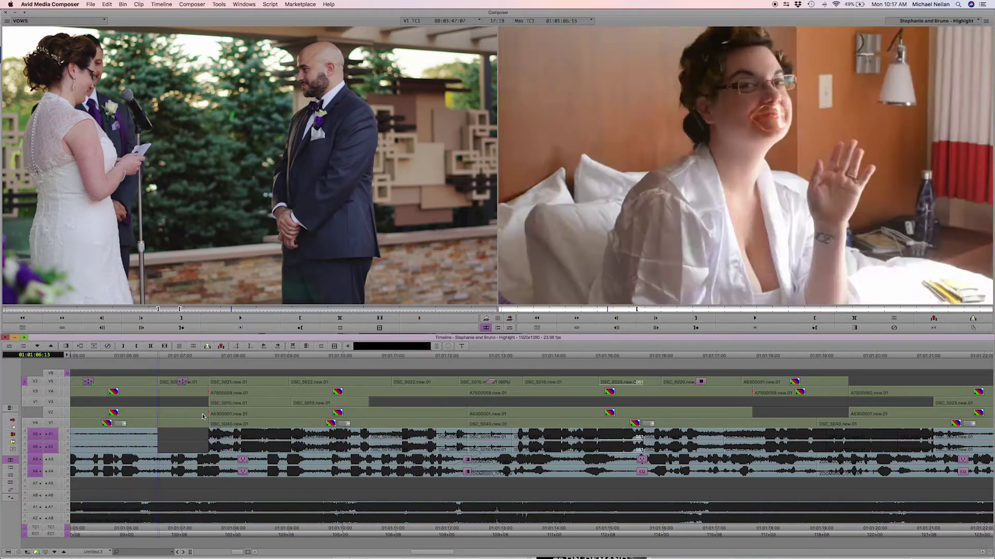
left_click(226, 436)
key("j")
key("j")
key("j")
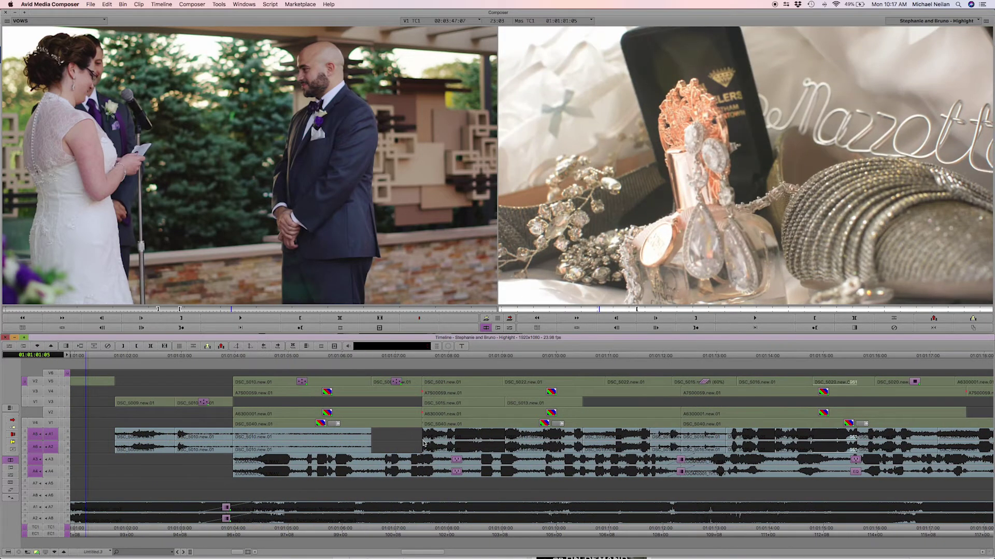
left_click(422, 444)
key("space")
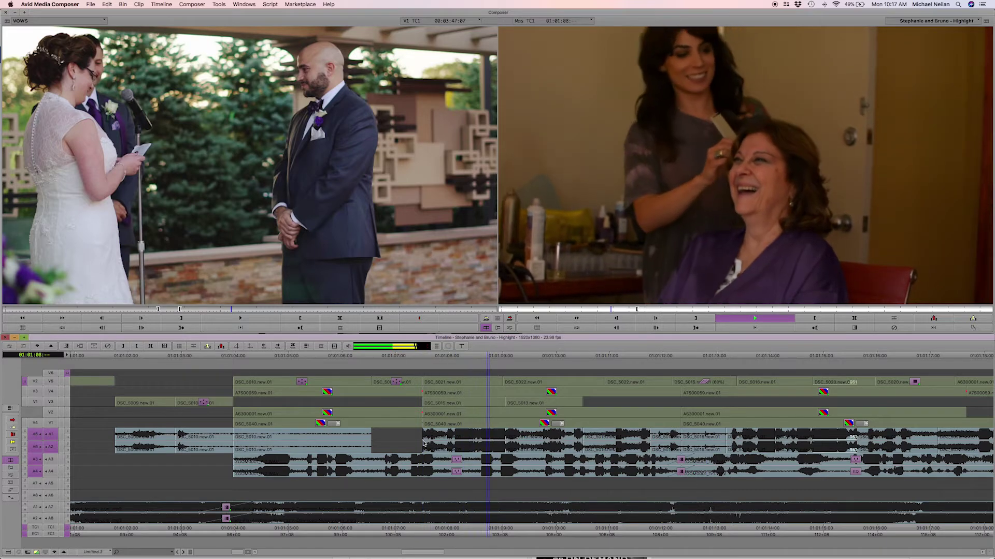
key("space")
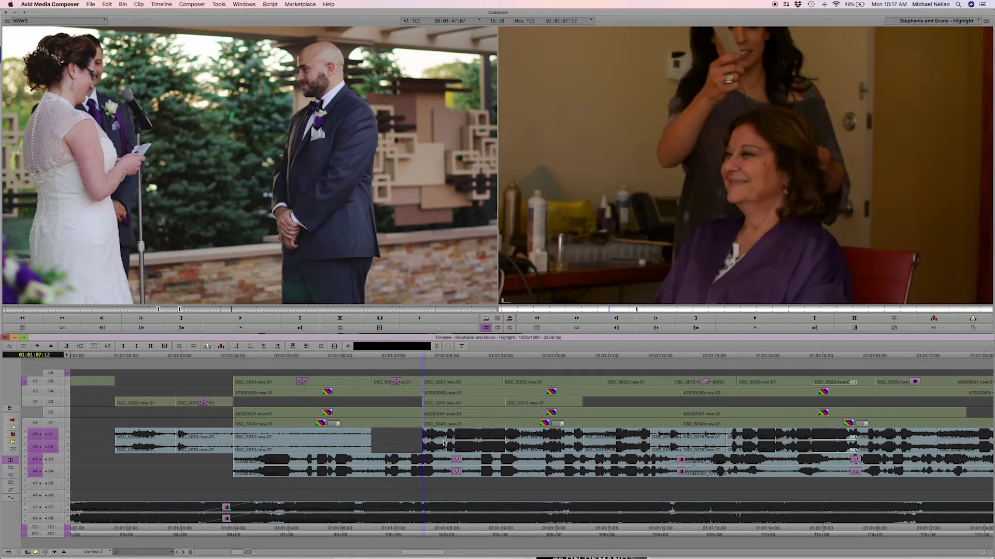
left_click(444, 443)
key("Delete")
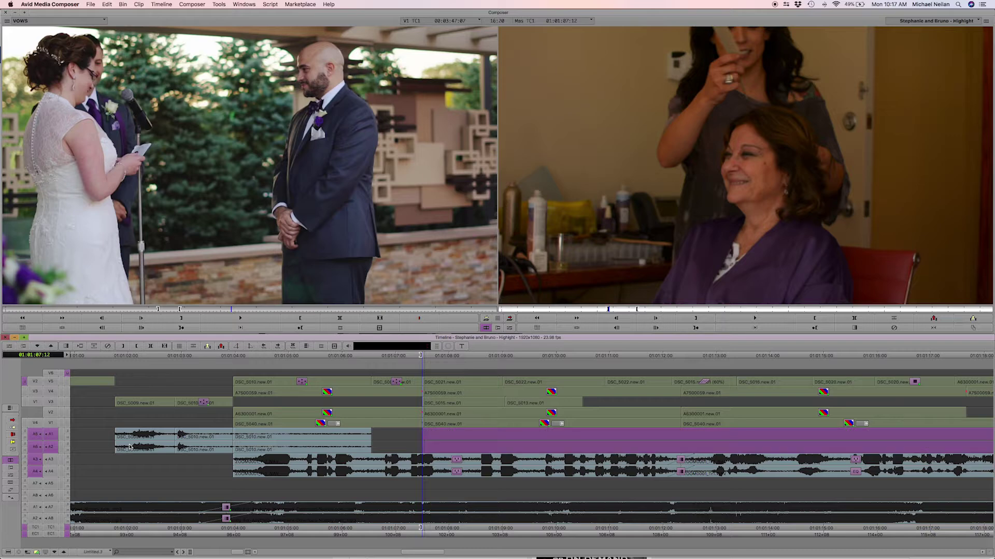
- Play the wedding dress shots and remove the leftover A1 and A2 audio segment that starts at 01:01:03:23
left_click(210, 444)
key("space")
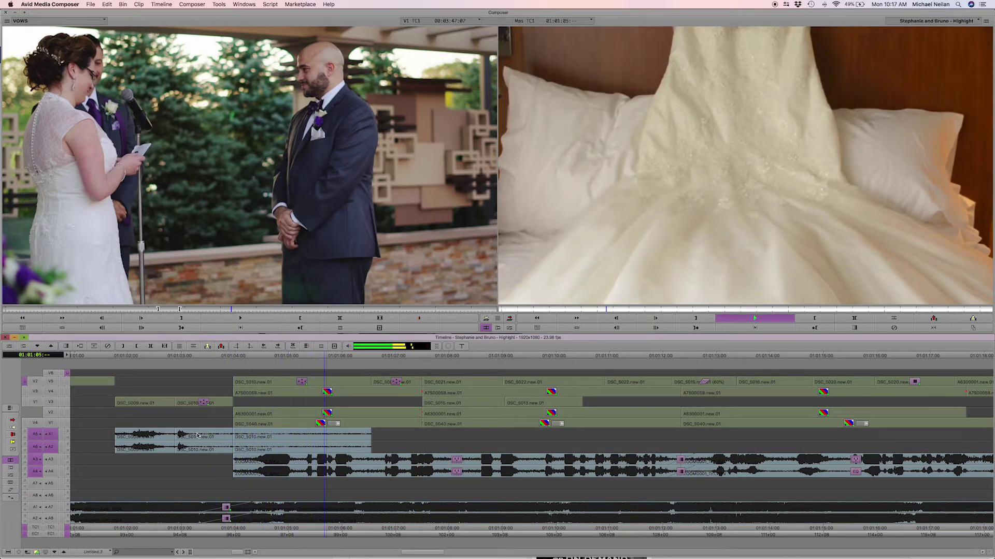
key("space")
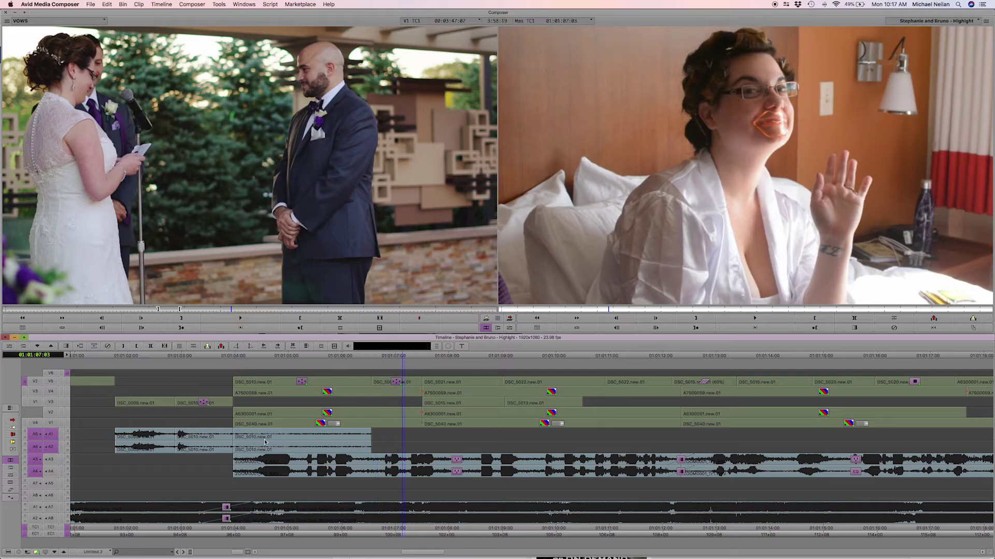
left_click(266, 442)
key("Delete")
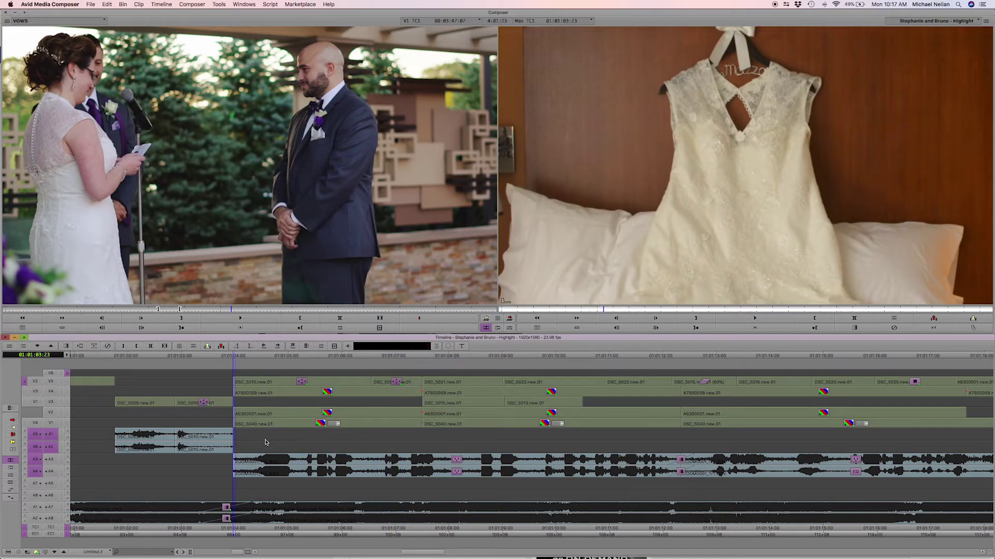
- Play the sequence from 01:01:03:14 to about 01:01:45, and review the change from the bride to the groom's gift box clip
left_click(212, 403)
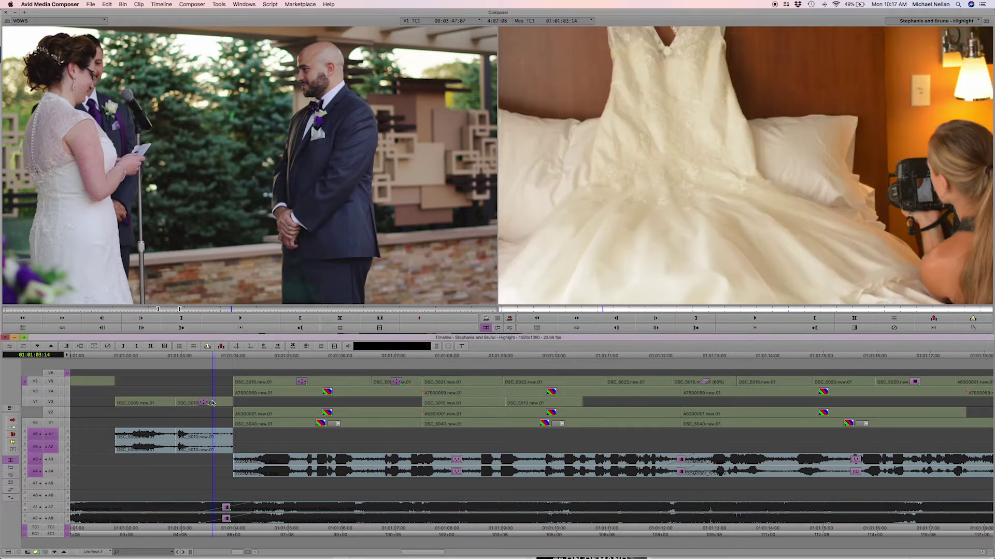
key("super+bracketleft")
key("space")
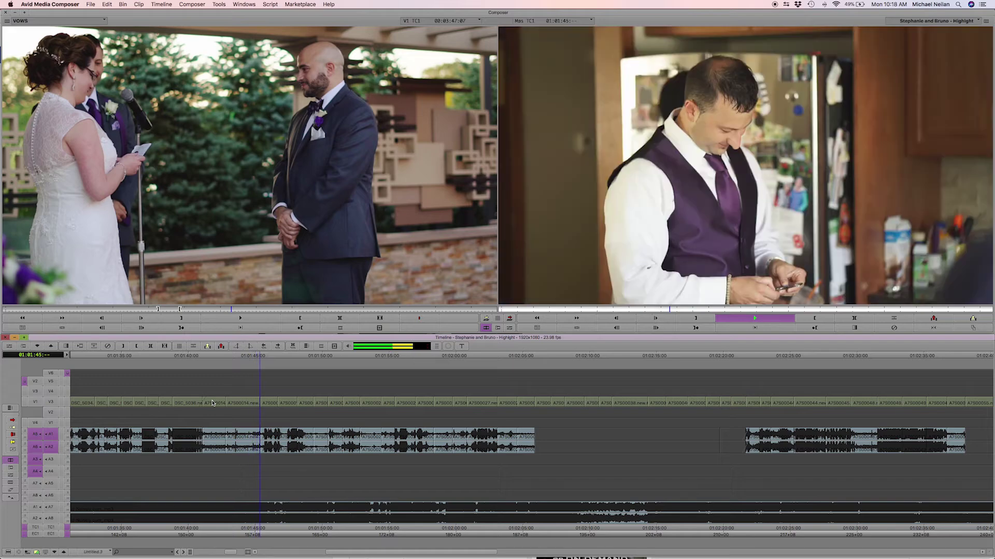
key("space")
left_click_drag(201, 394, 228, 407)
key("space")
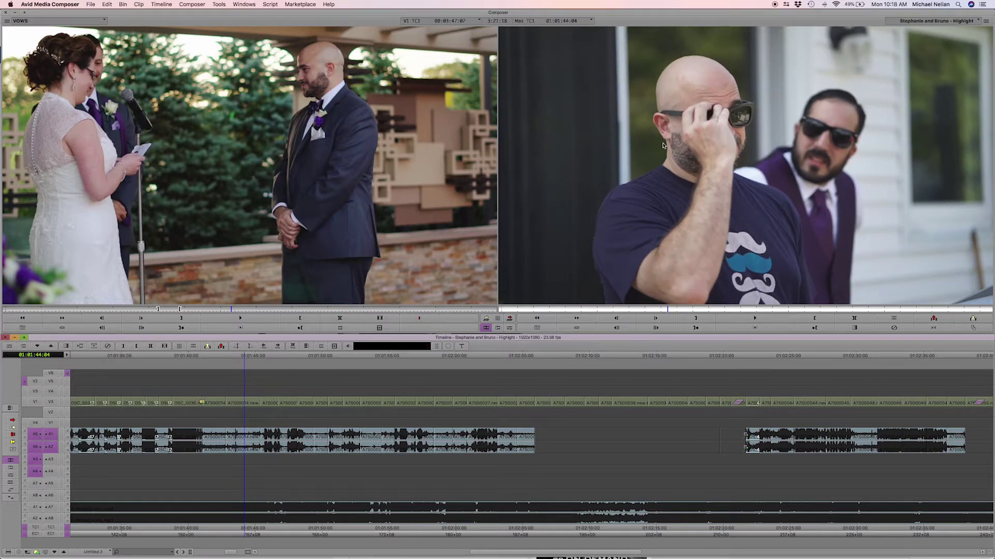
mouse_move(251, 409)
left_mouse_down()
mouse_move(231, 406)
mouse_move(251, 397)
left_mouse_up()
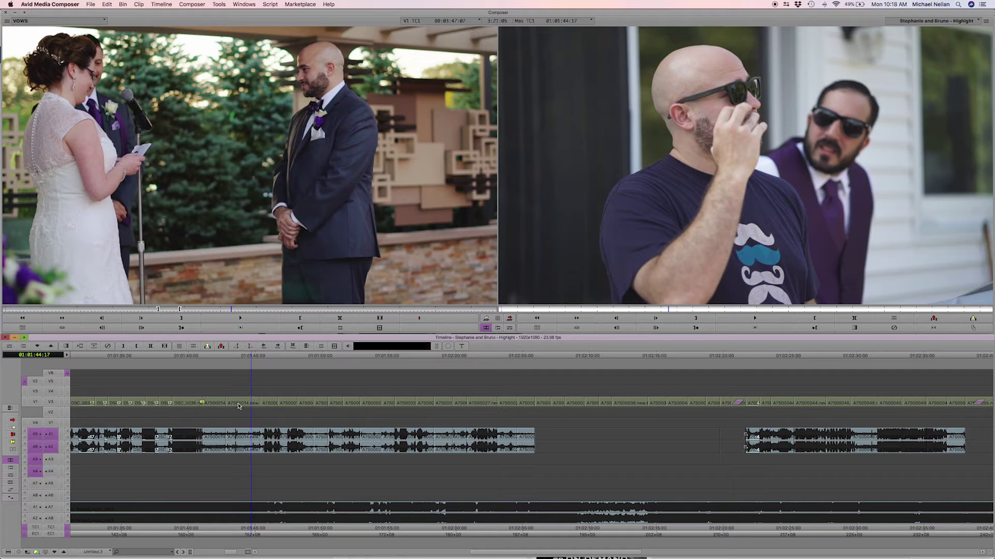
left_click_drag(236, 422, 193, 427)
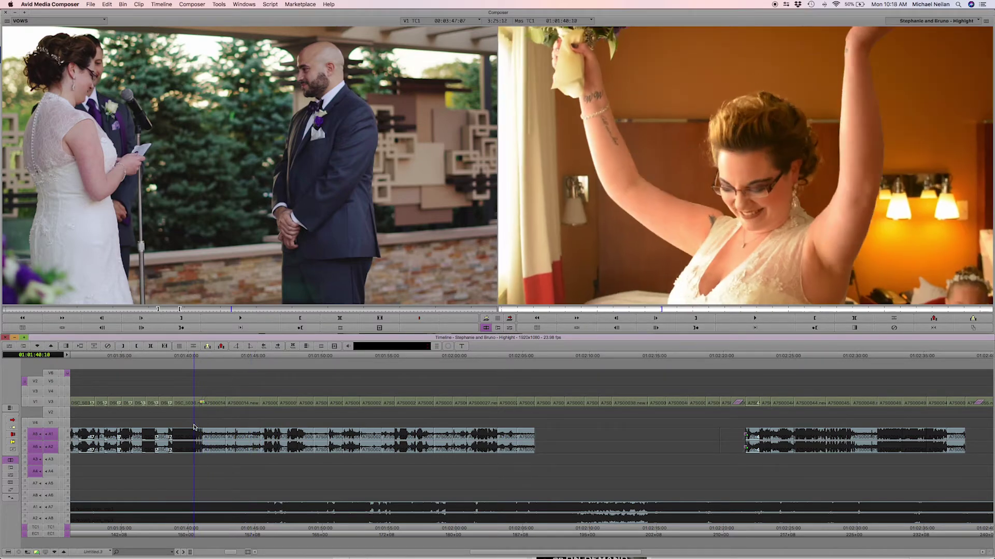
key("space")
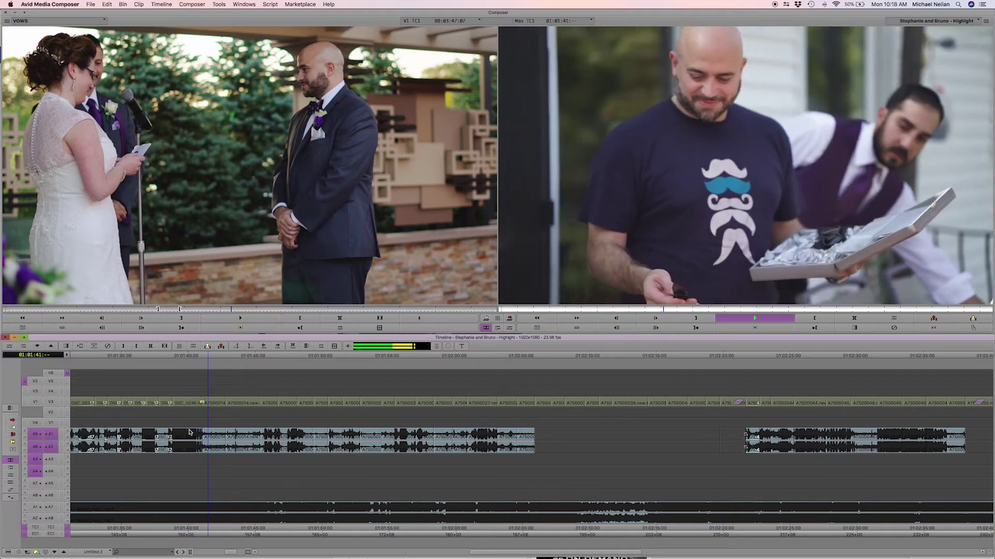
- Mark the groom's gift box section from 01:01:41:01 to 01:01:45:08 and lift its A1 and A2 audio
left_click(215, 439)
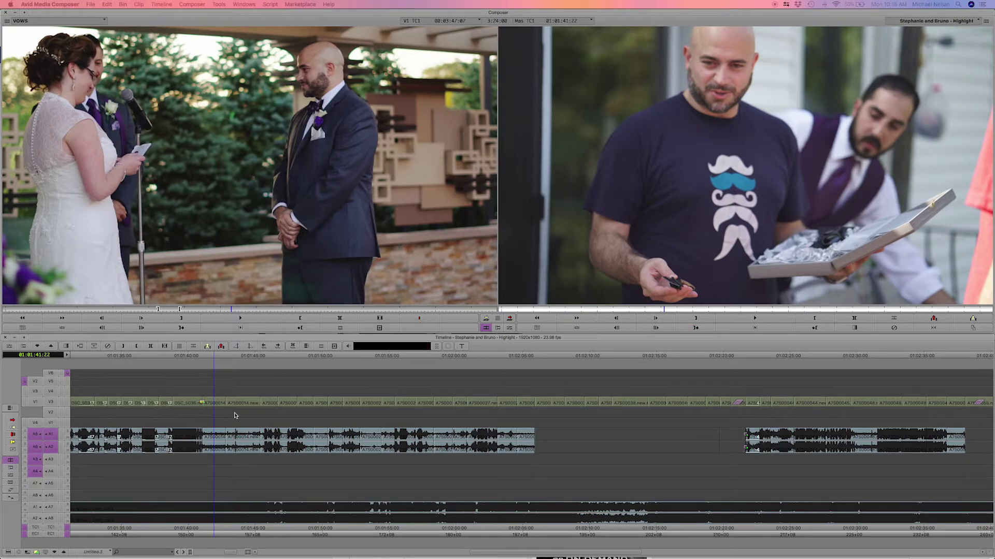
key("space")
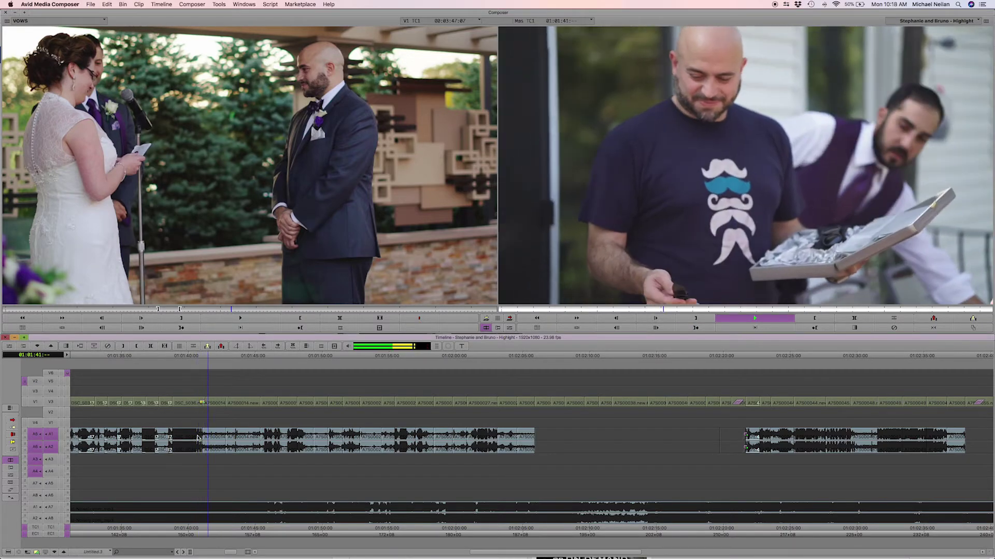
key("space")
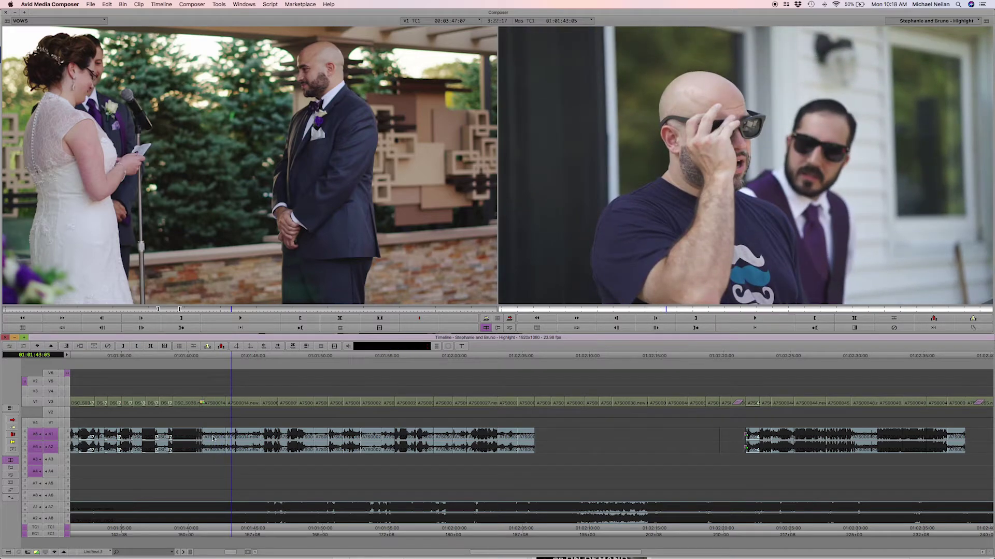
left_click(202, 443)
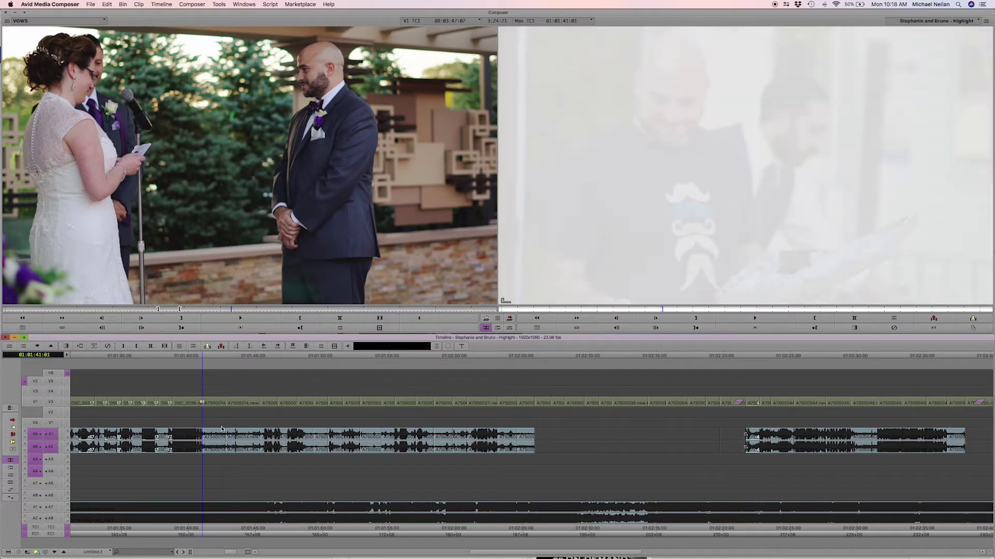
key("i")
key("space")
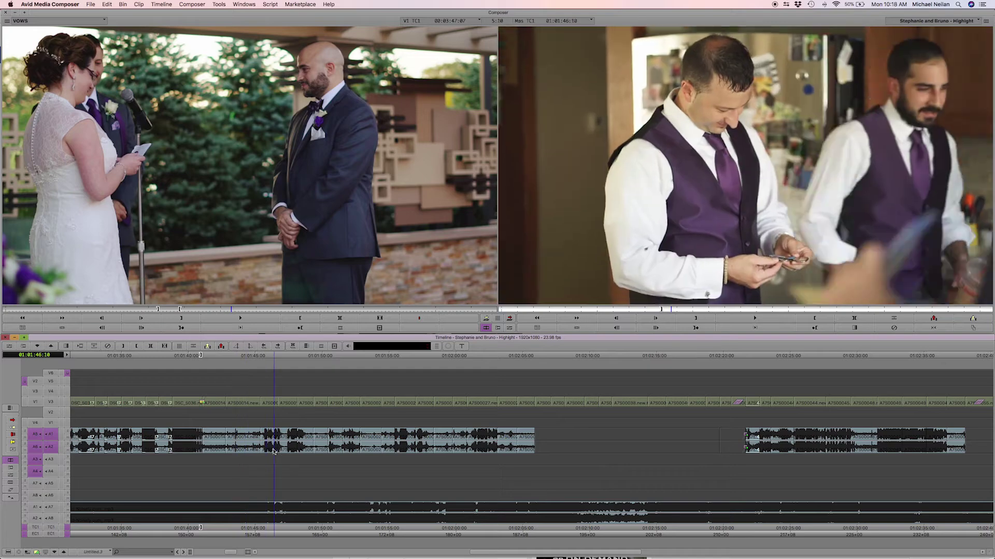
left_click(257, 442)
key("Left")
key("o")
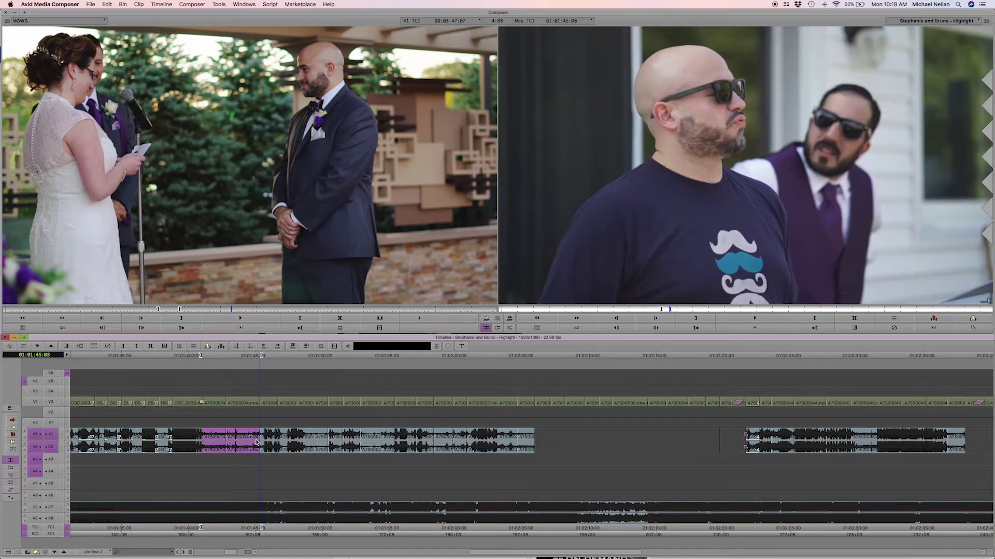
key("z")
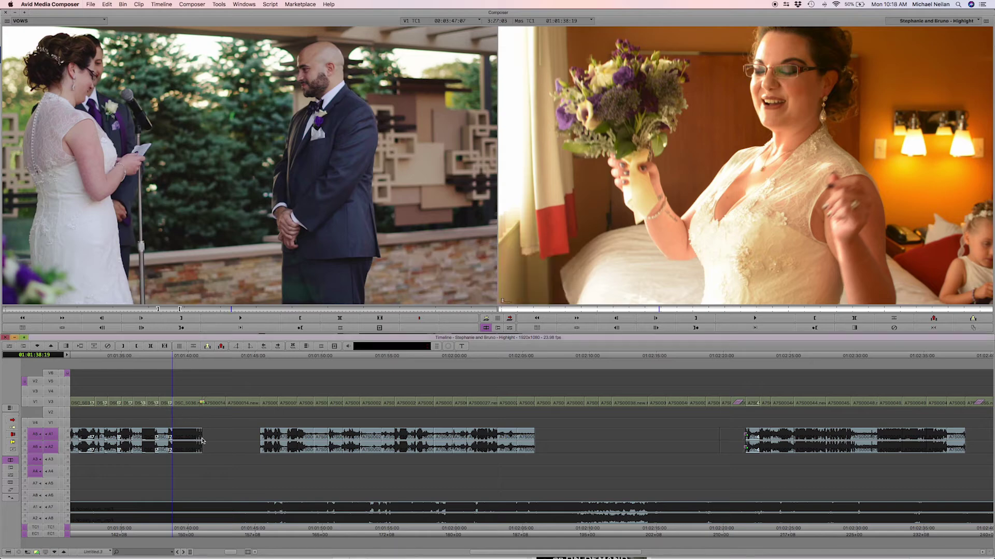
- Add a dissolve to the A1 and A2 audio cut at 01:01:41:01, and play the sequence to 01:02:03:00
key("backslash")
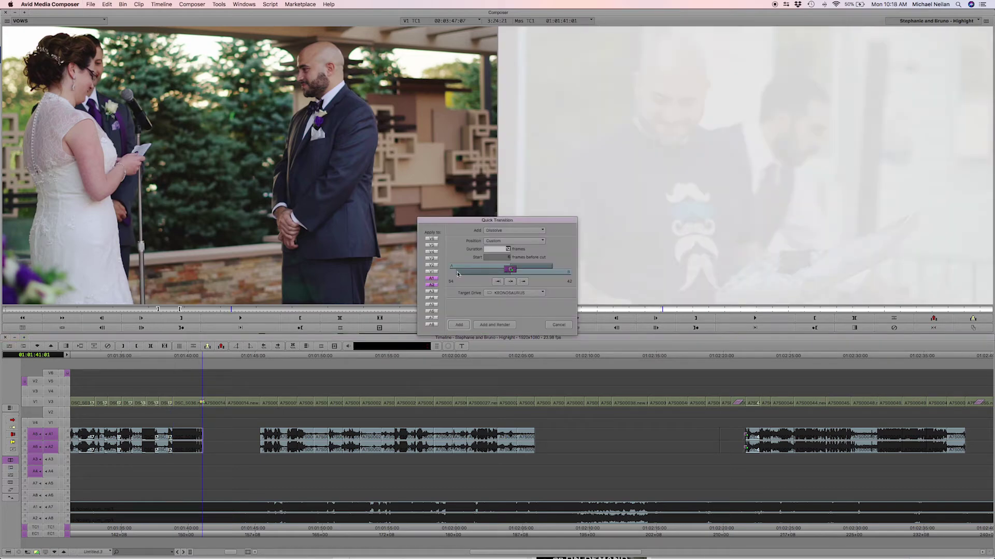
key("Return")
key("space")
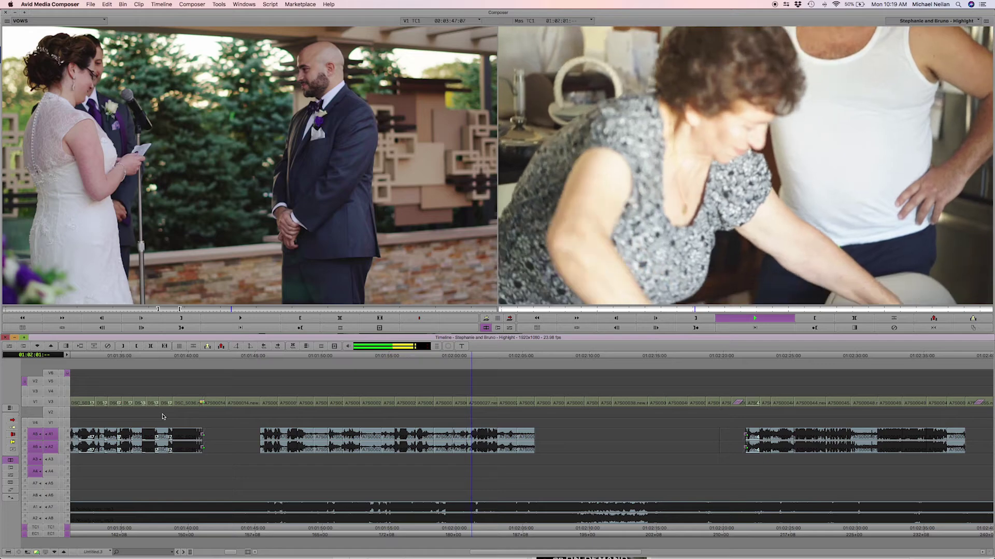
key("space")
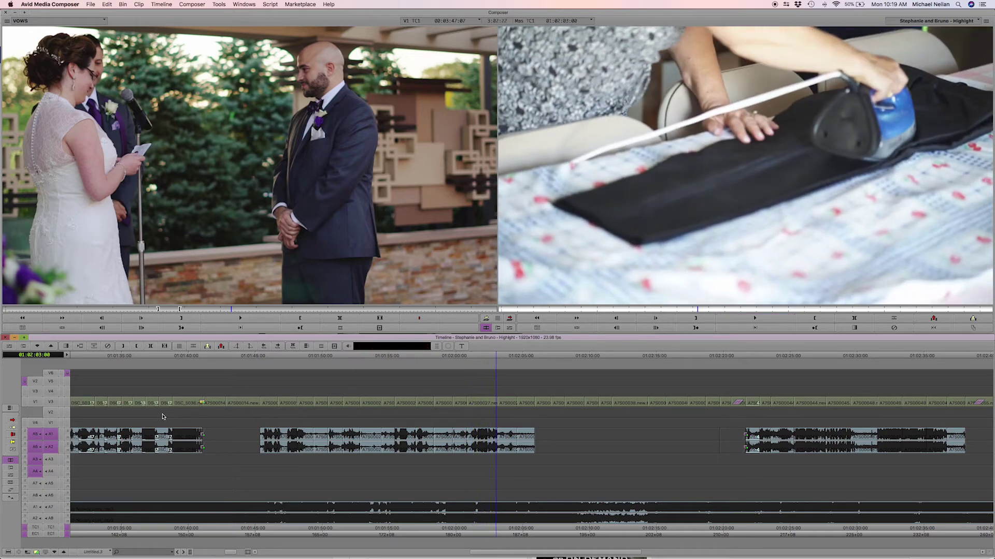
- Find the groom speaking in the VOWS source clip and mark a section of his vows ending at 00:04:17:23
left_click(239, 422)
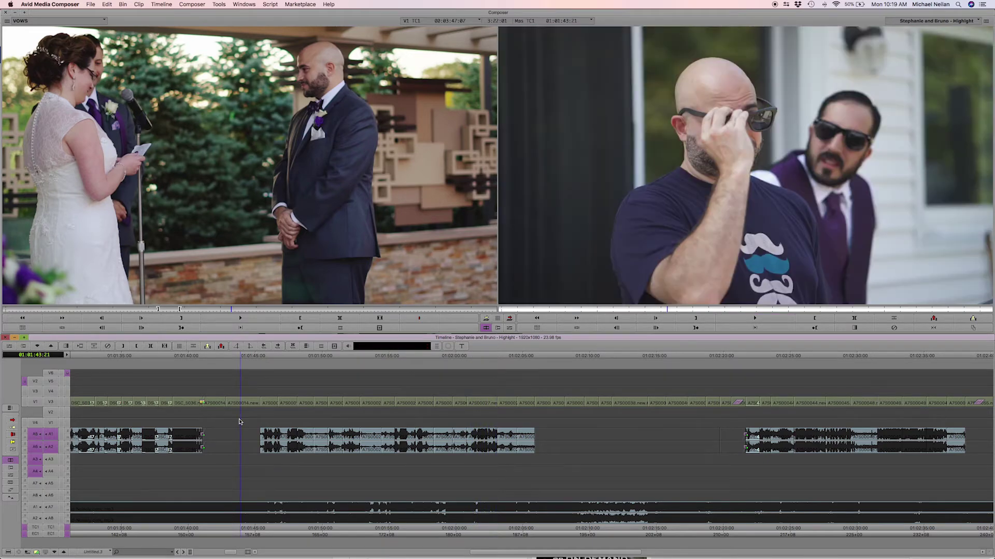
mouse_move(211, 411)
left_mouse_down()
mouse_move(200, 414)
mouse_move(213, 414)
left_mouse_up()
left_click(220, 265)
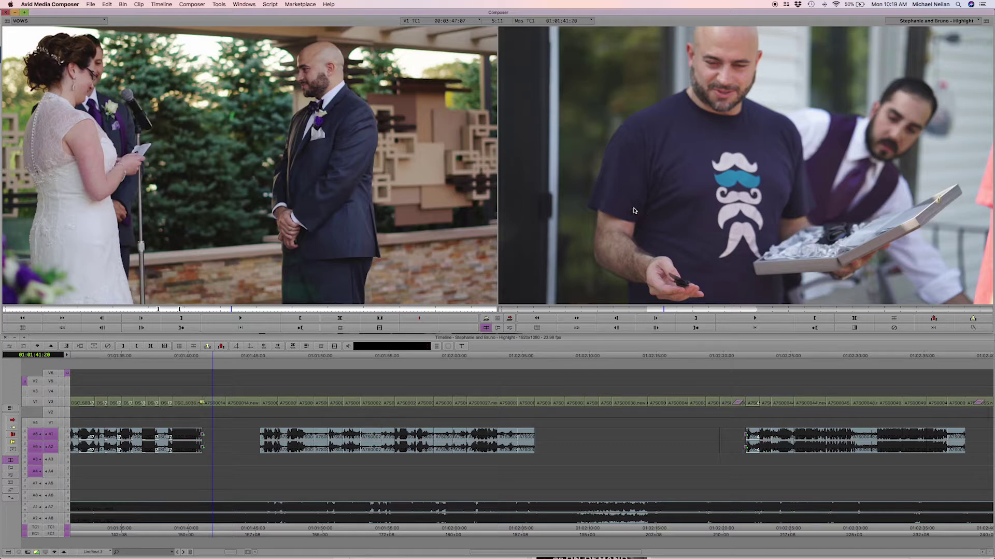
left_click(225, 311)
key("space")
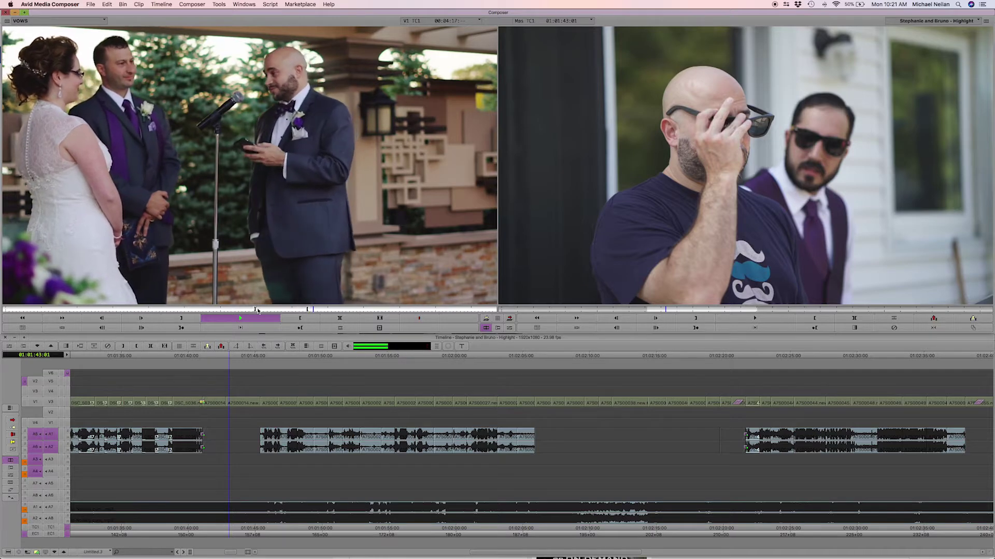
key("space")
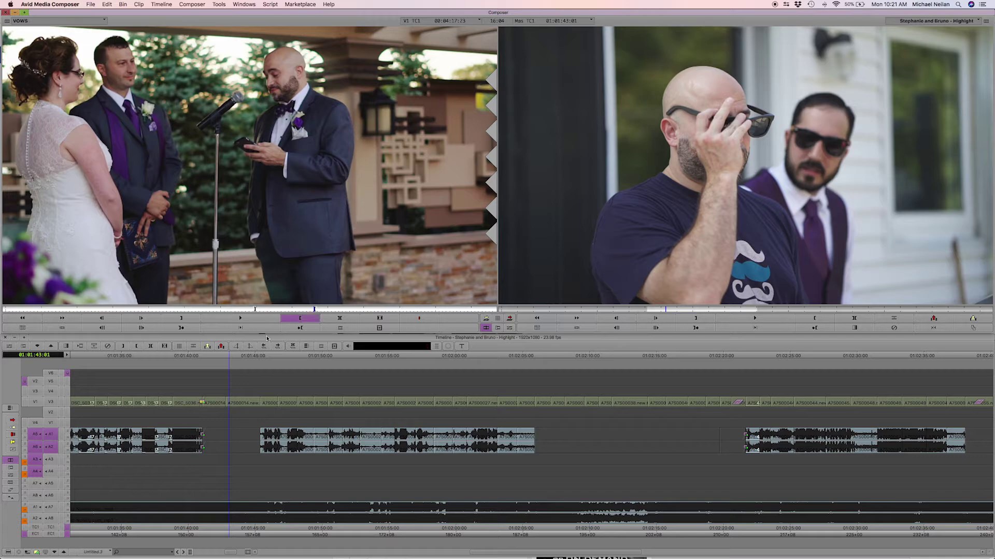
- Play the sequence from 01:01:40:01 to about 01:01:50, and review the A1 and A2 audio gap under the gift box clip
left_click(191, 418)
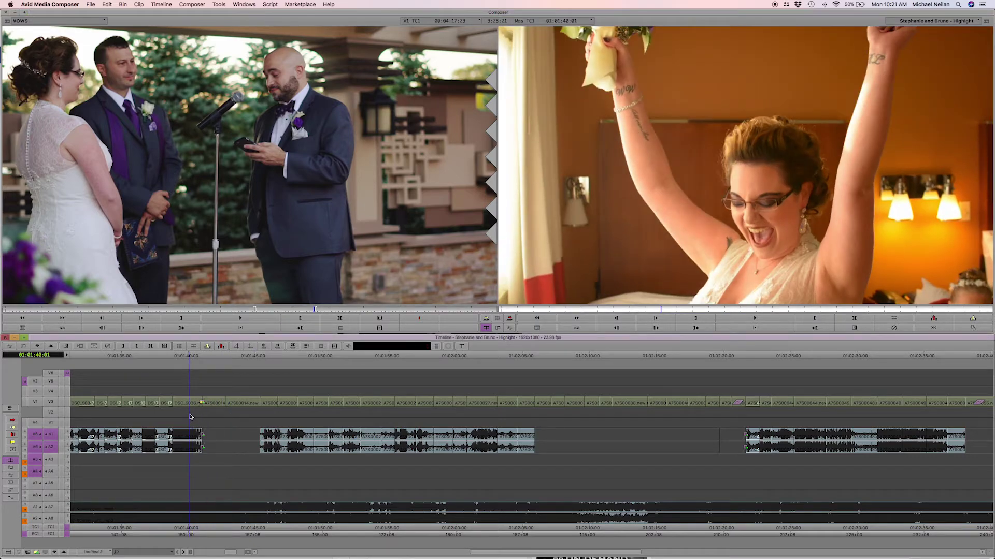
key("space")
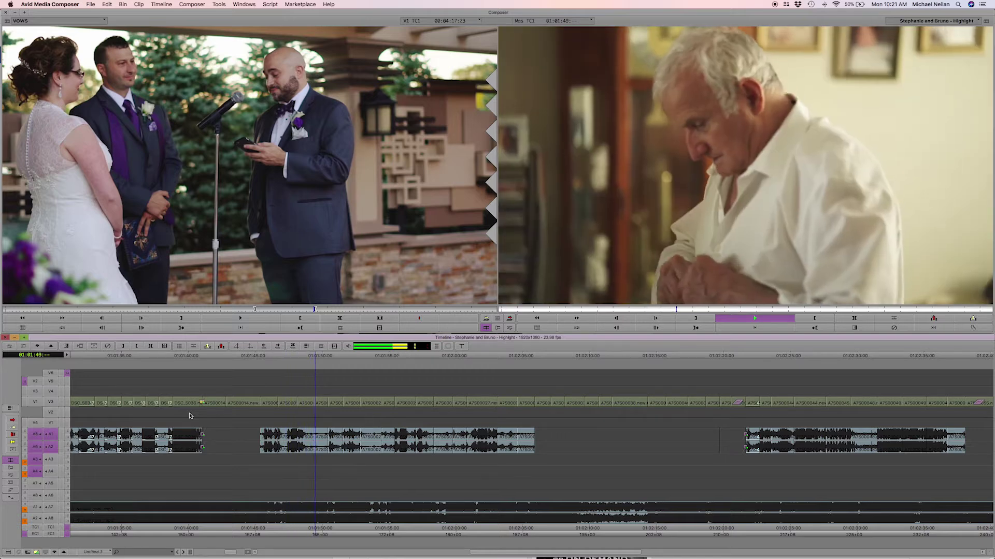
key("space")
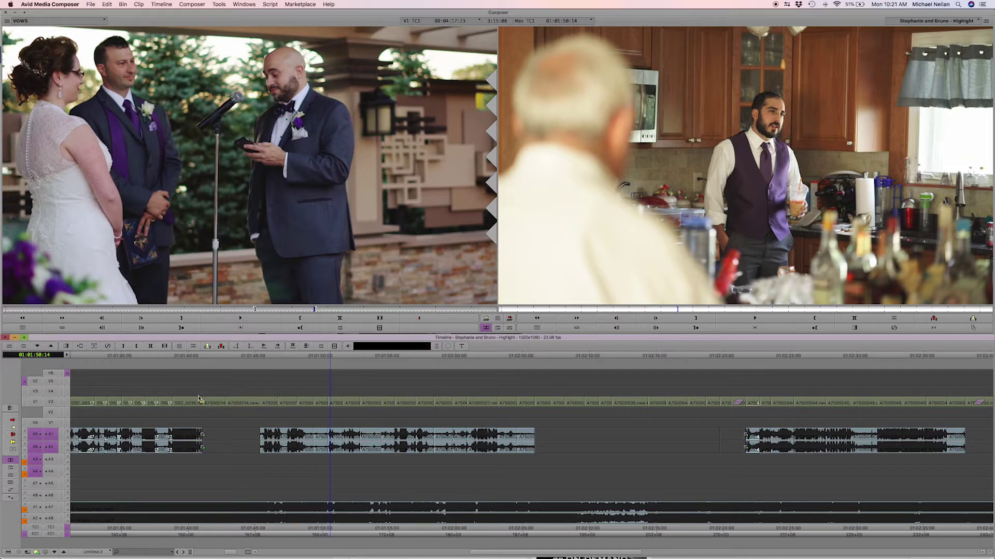
mouse_move(203, 405)
left_mouse_down()
mouse_move(309, 408)
mouse_move(210, 415)
left_mouse_up()
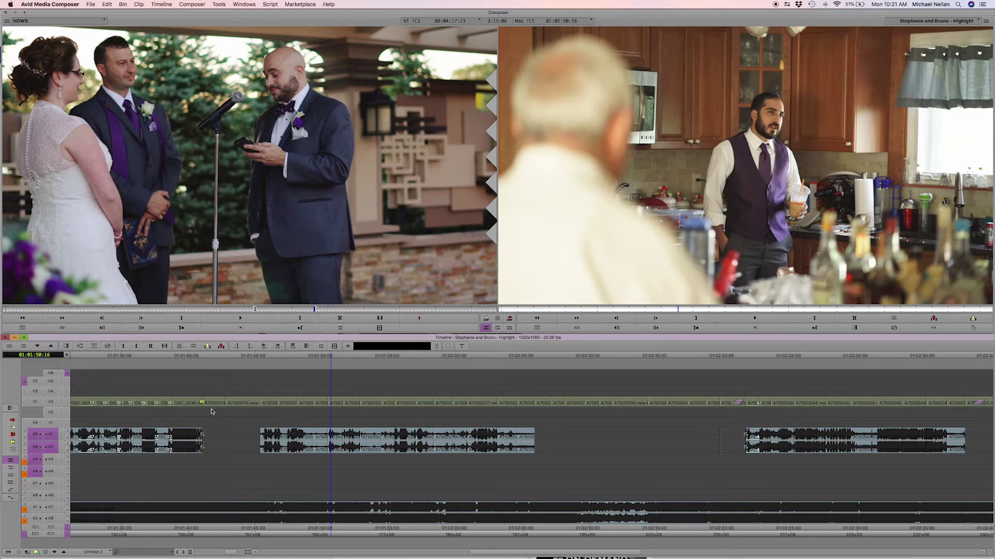
left_click(206, 410)
left_click_drag(205, 409, 288, 420)
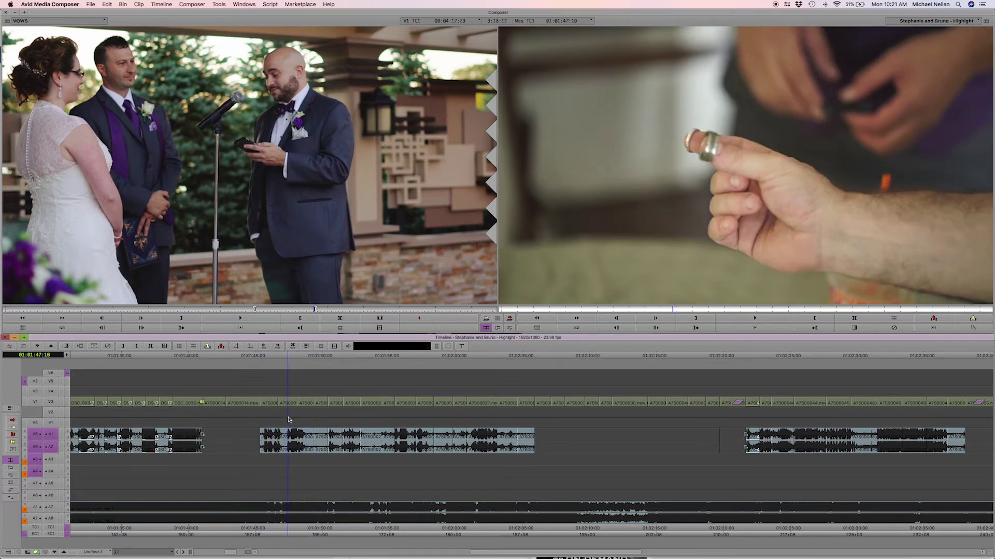
- Play the highlight to 01:01:50:17 and cut the A7 and A8 audio there and at 01:02:15:01
key("space")
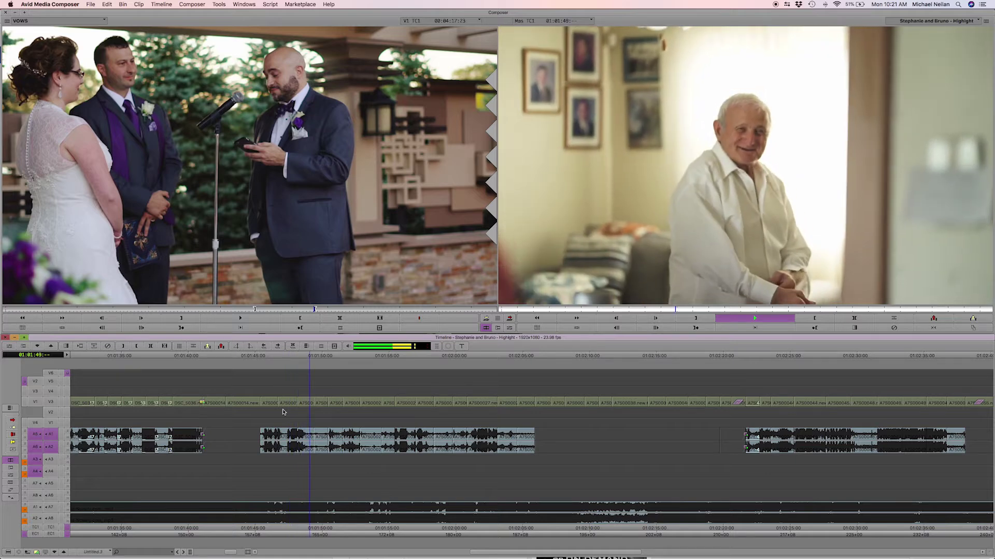
key("space")
key("Right")
key("Right")
key("Right")
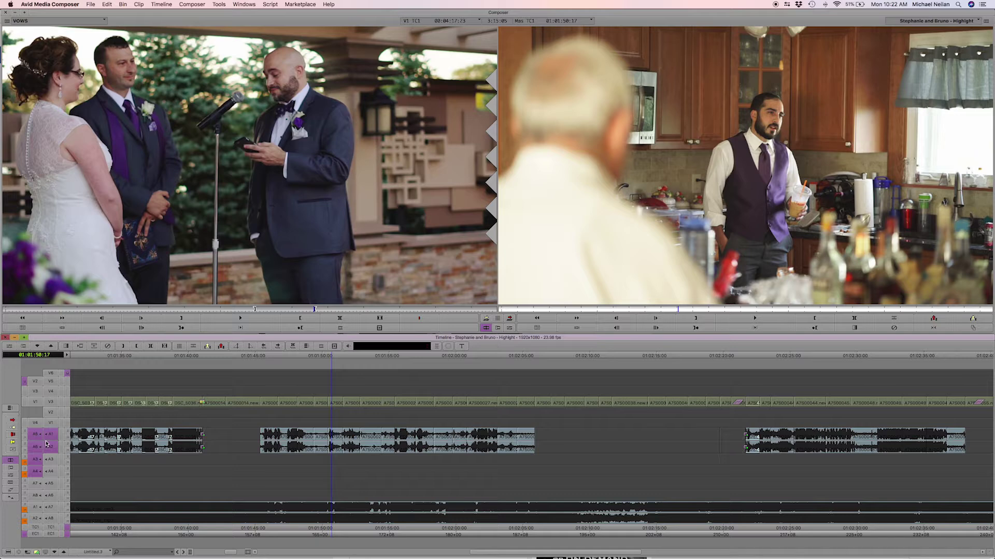
left_click(51, 438)
left_click(52, 449)
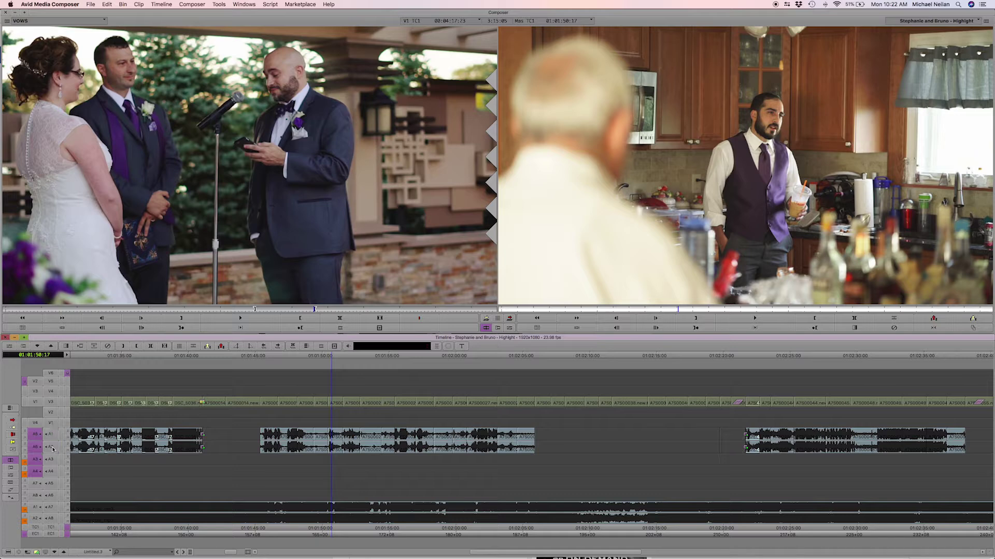
left_click(51, 511)
left_click(52, 520)
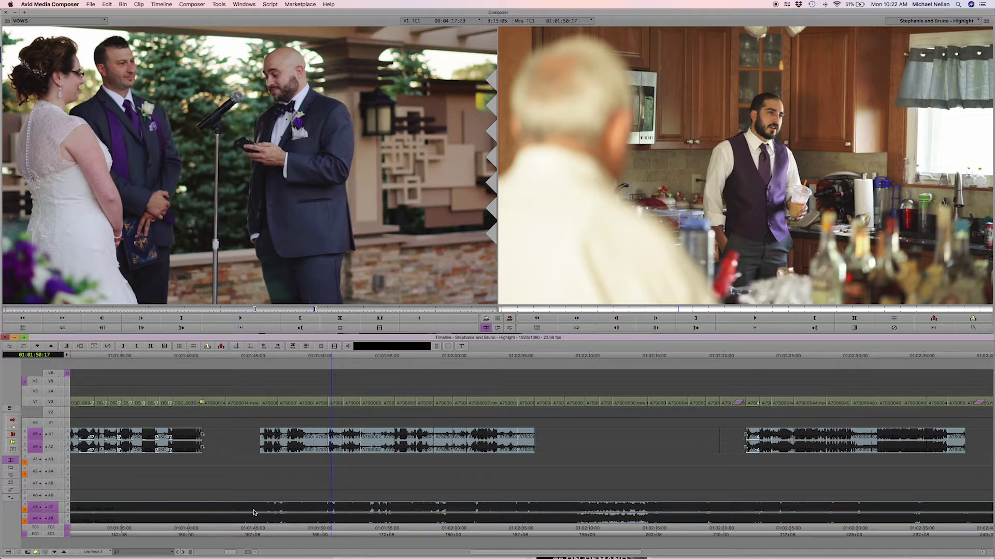
key("h")
left_click_drag(600, 510, 662, 512)
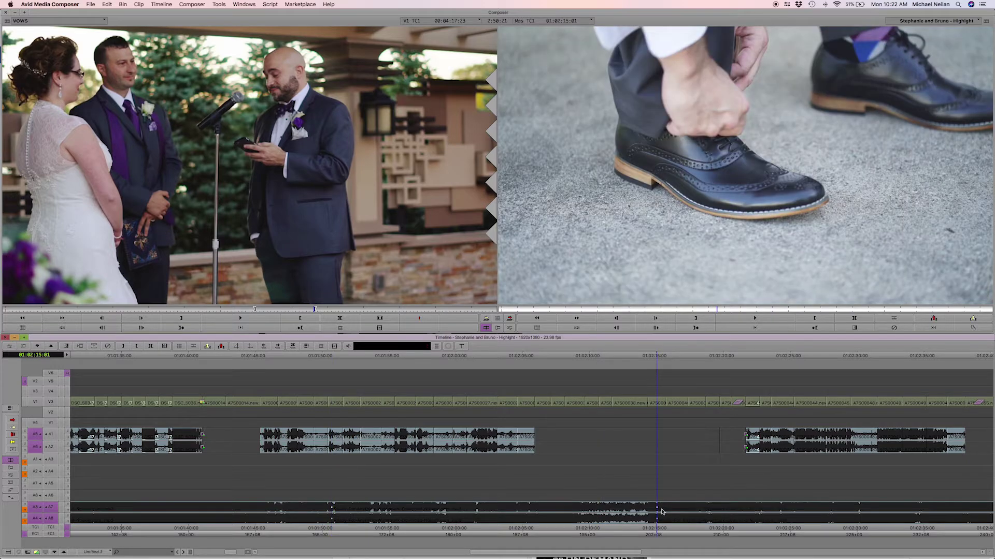
- Add 24-frame dissolves to the A7 and A8 audio cuts at 01:01:50:17 and 01:02:15:01
left_click(335, 512)
key("backslash")
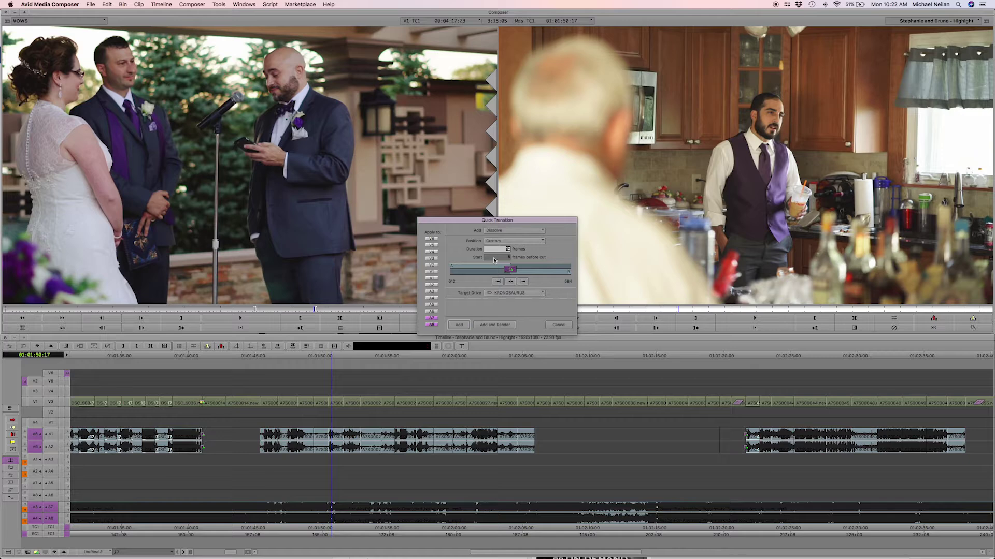
type("24")
left_click(459, 325)
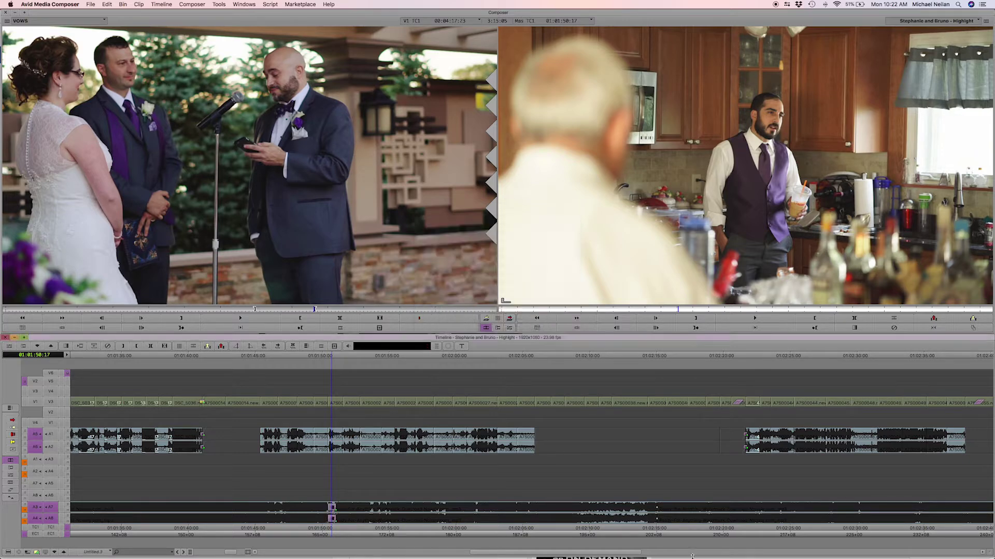
left_click(656, 515)
key("backslash")
key("Return")
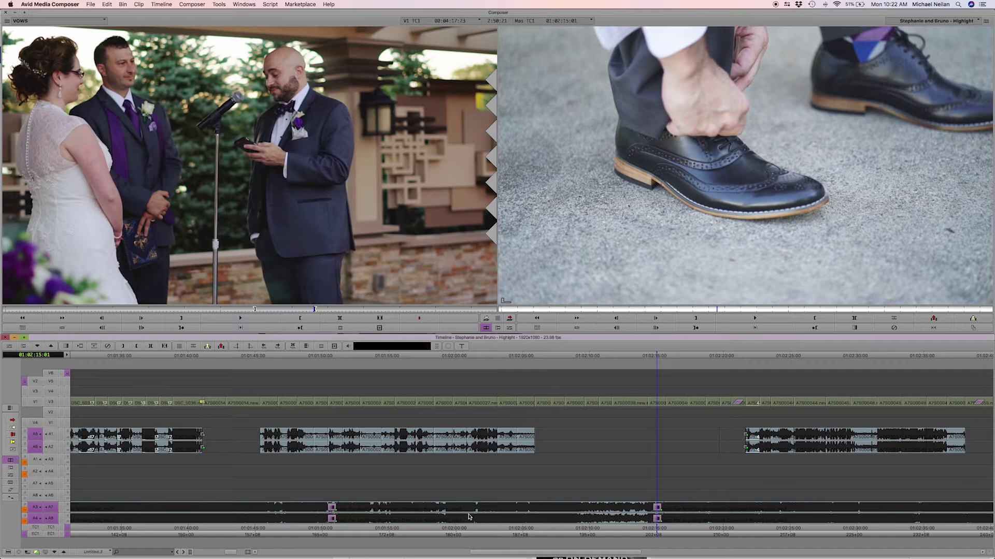
- Park the highlight at 01:01:49:23 and patch the VOWS source's V1, V2, V3, A3 and A4 to the matching tracks
left_click(397, 513)
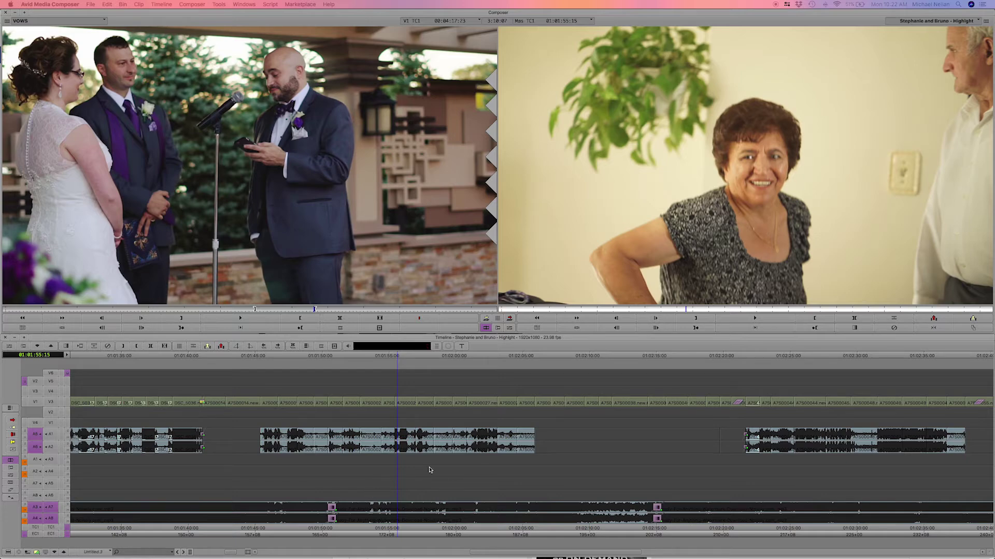
left_click_drag(408, 487, 321, 490)
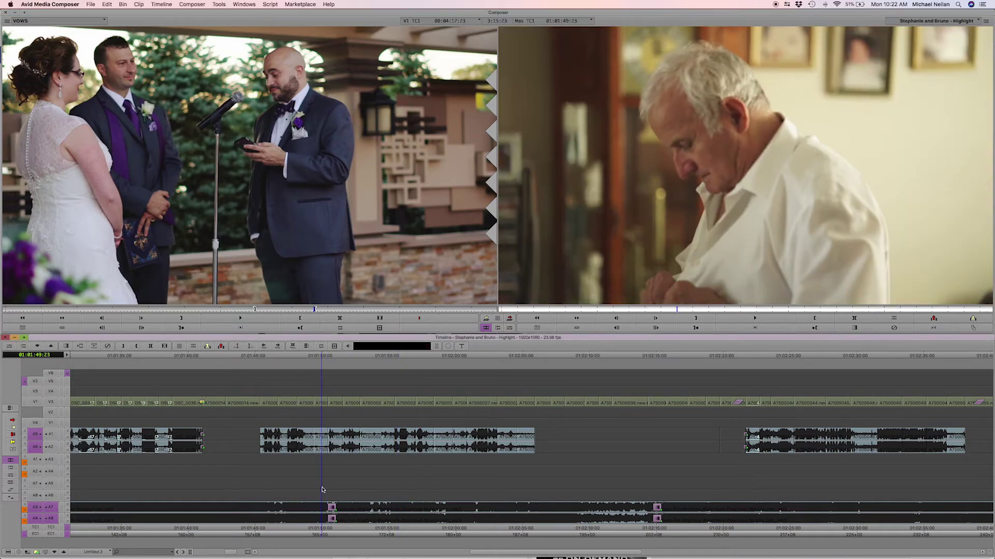
left_click(211, 291)
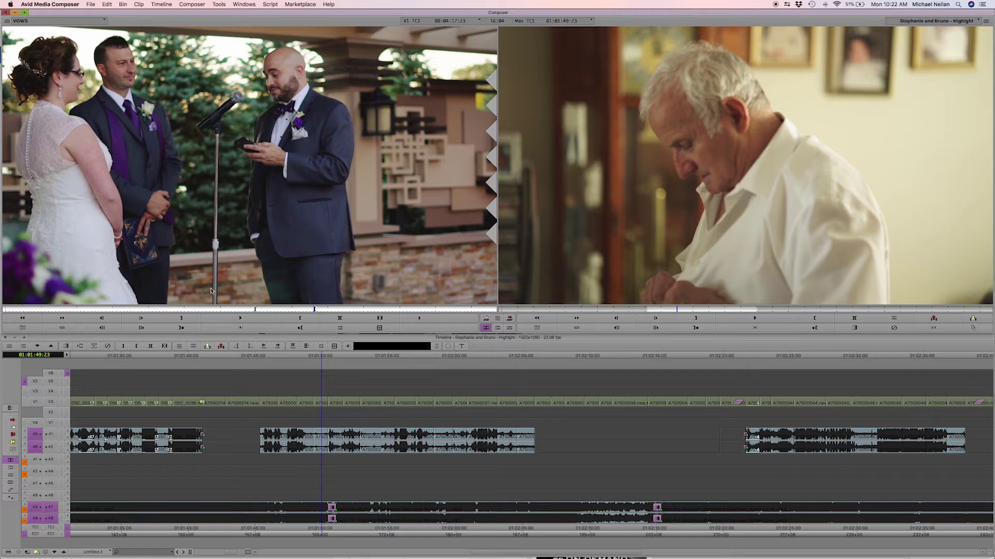
left_click_drag(36, 402, 48, 422)
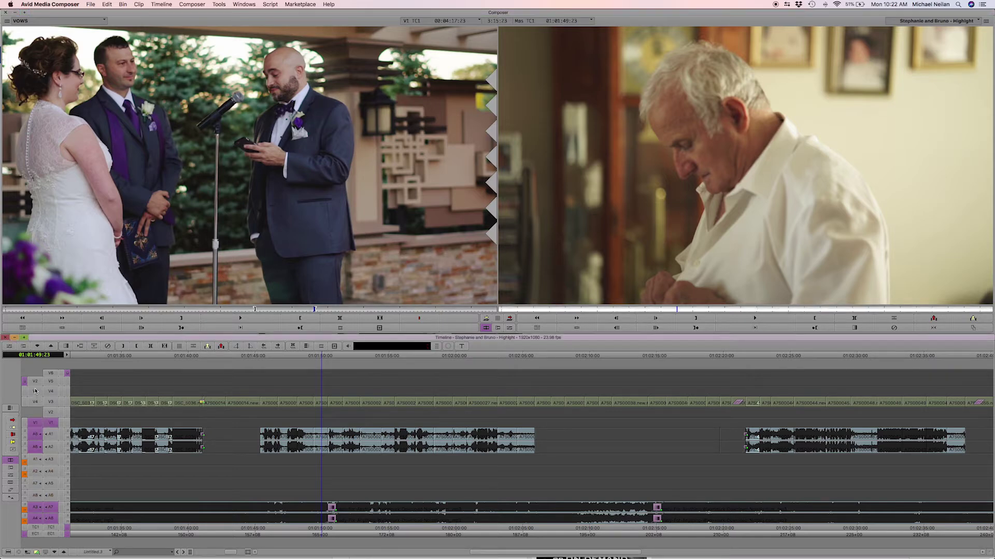
left_click_drag(37, 384, 52, 413)
left_click(35, 393)
left_click(48, 393)
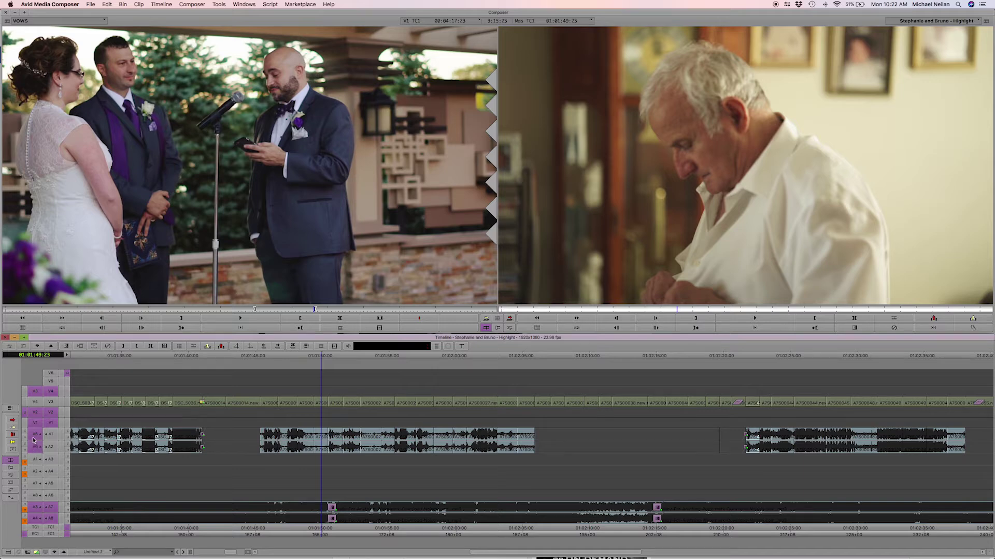
left_click_drag(34, 435, 54, 471)
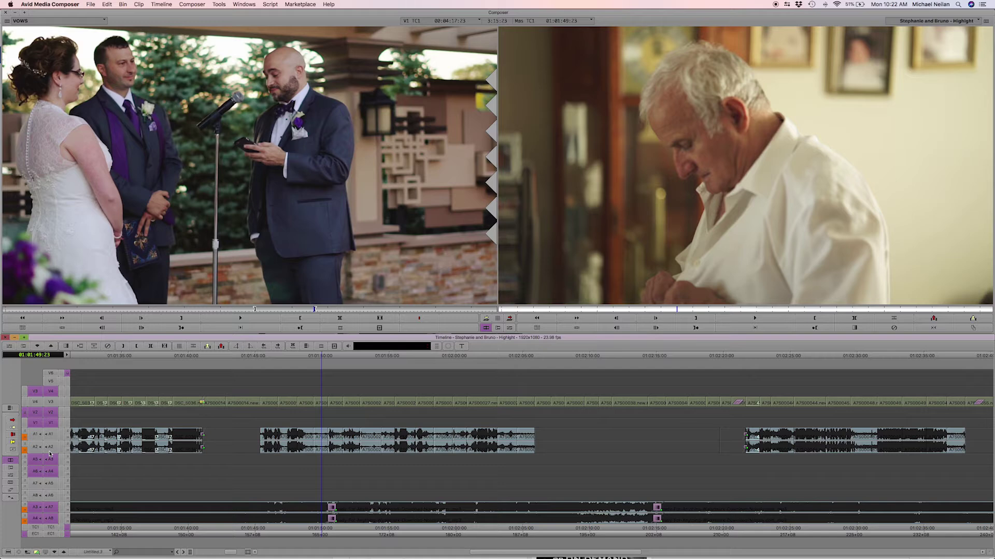
left_click(34, 468)
- Review the marked groom's vows and their tracks in the VOWS source timeline, back to the section's start at 01:01:09:21
left_click(64, 64)
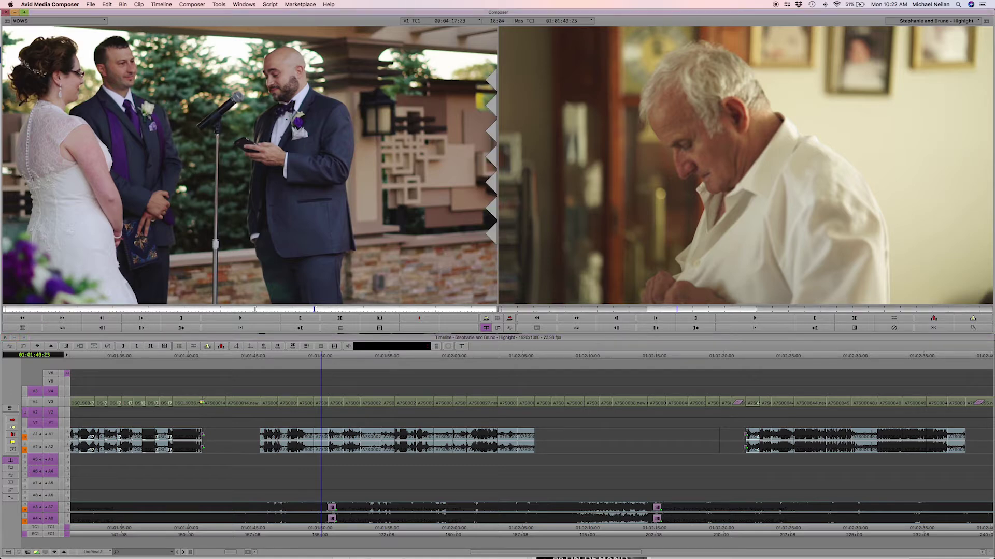
left_click(548, 423)
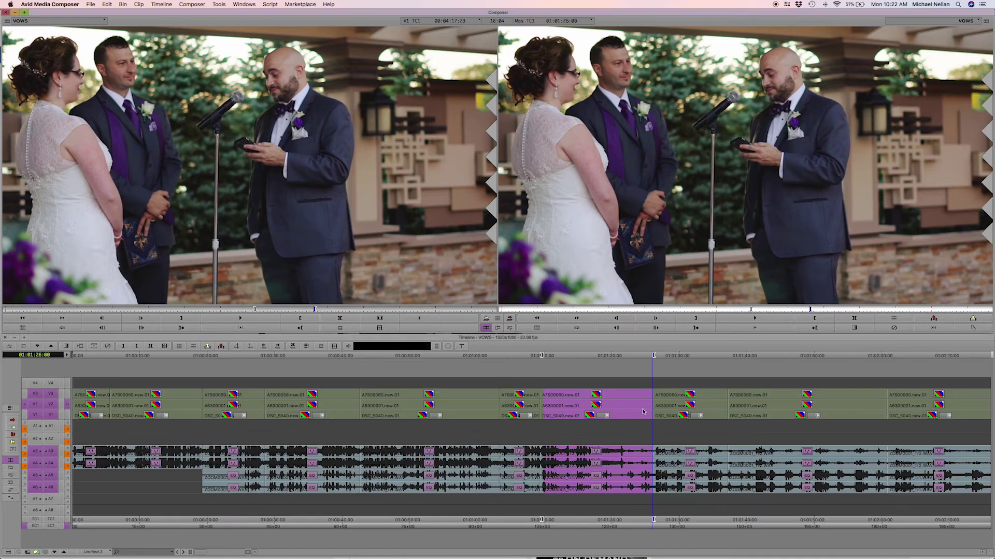
left_click_drag(858, 424, 545, 402)
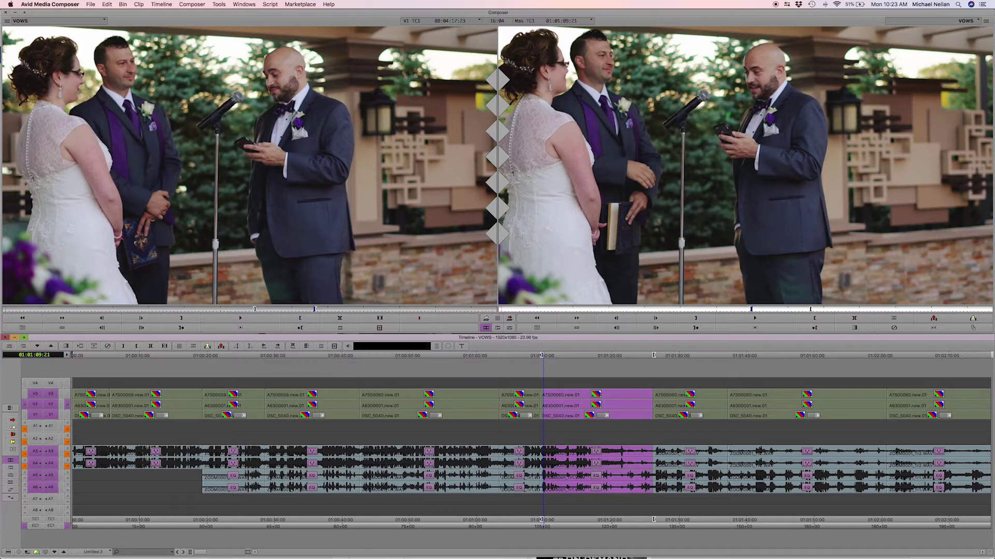
left_click(167, 121)
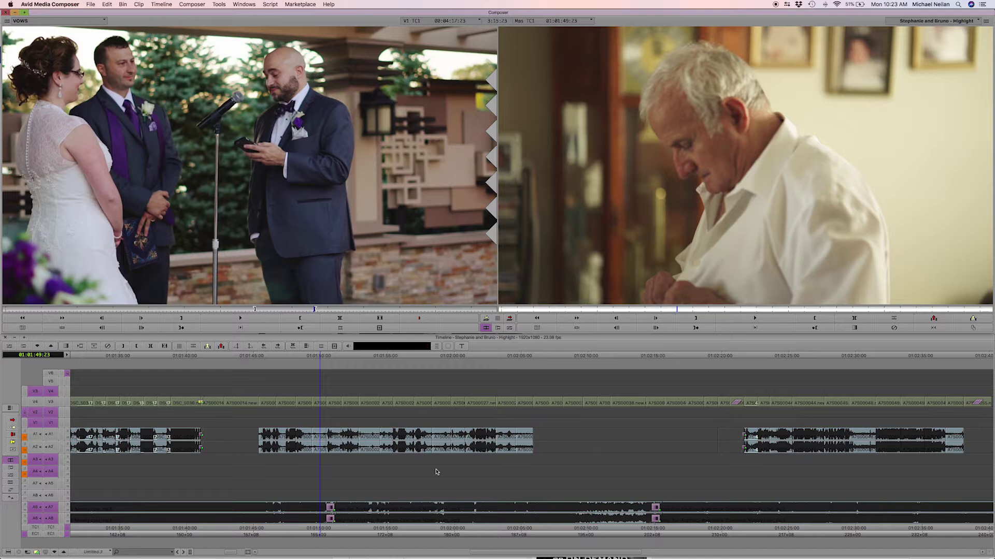
- Park the highlight at 01:01:51:07 and patch the VOWS source's A5 and A6 to the matching audio tracks
left_click(324, 409)
left_click_drag(325, 412, 338, 410)
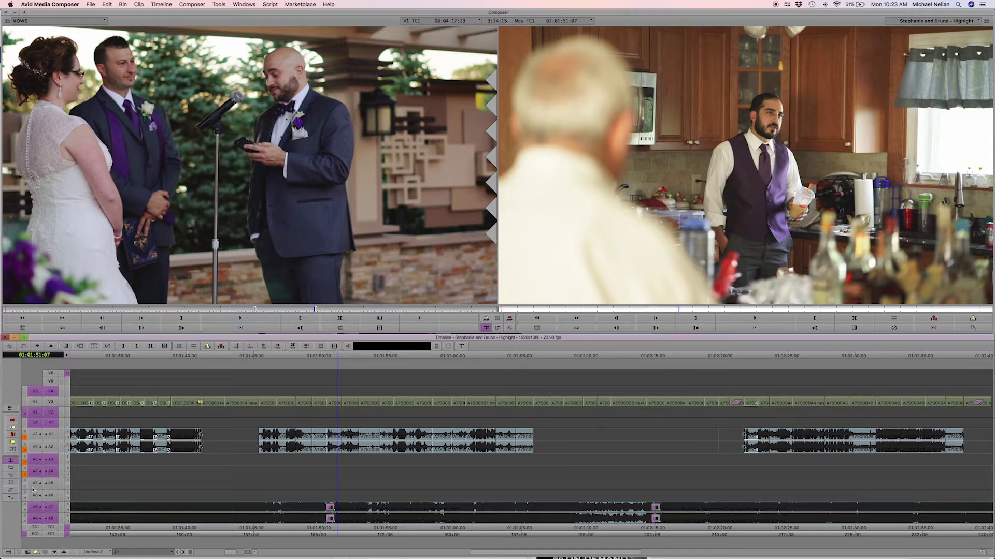
left_click(39, 484)
left_click(50, 484)
left_click(35, 496)
left_click(50, 495)
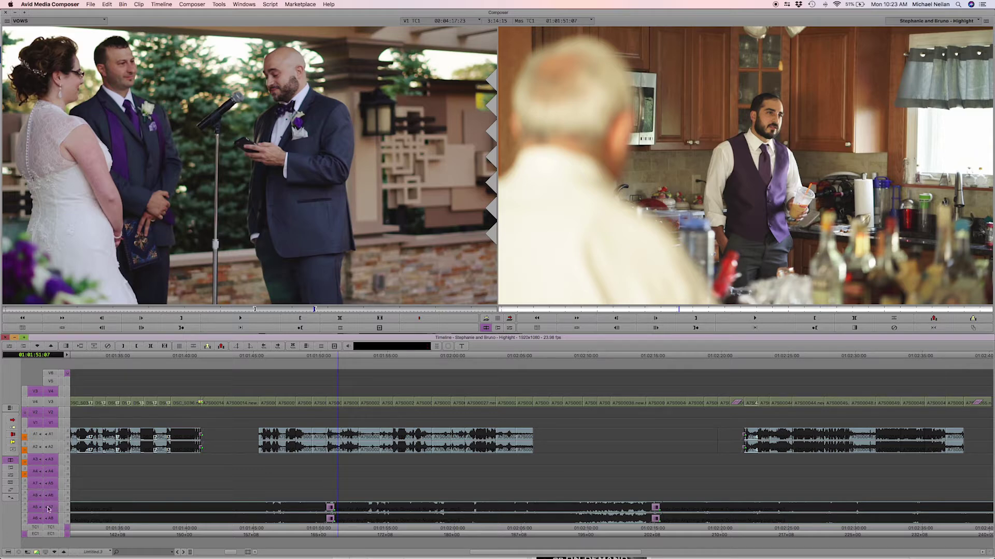
left_click(35, 510)
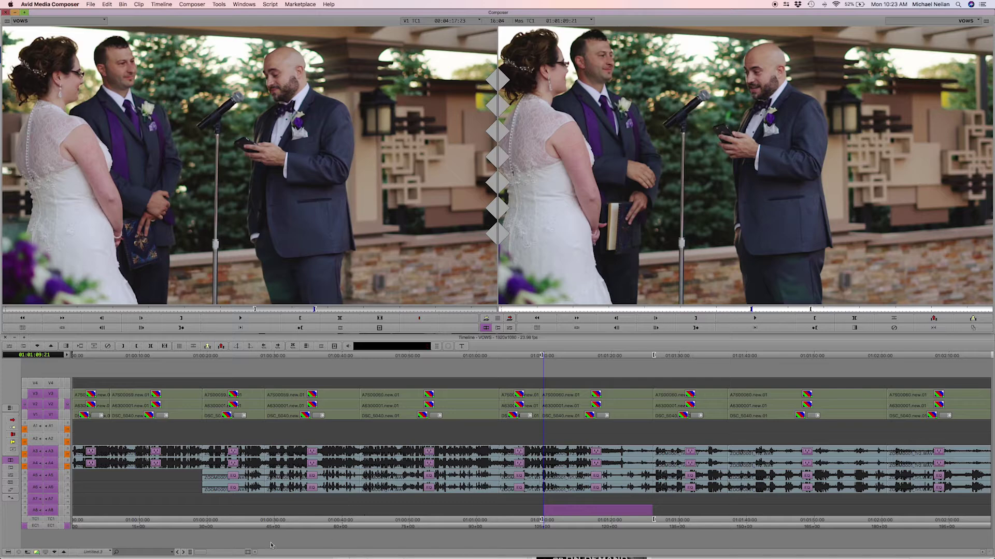
- Delete the empty A7 and A8 tracks from VOWS, and overwrite the marked vows into the highlight at 01:01:51:07
left_click(201, 553)
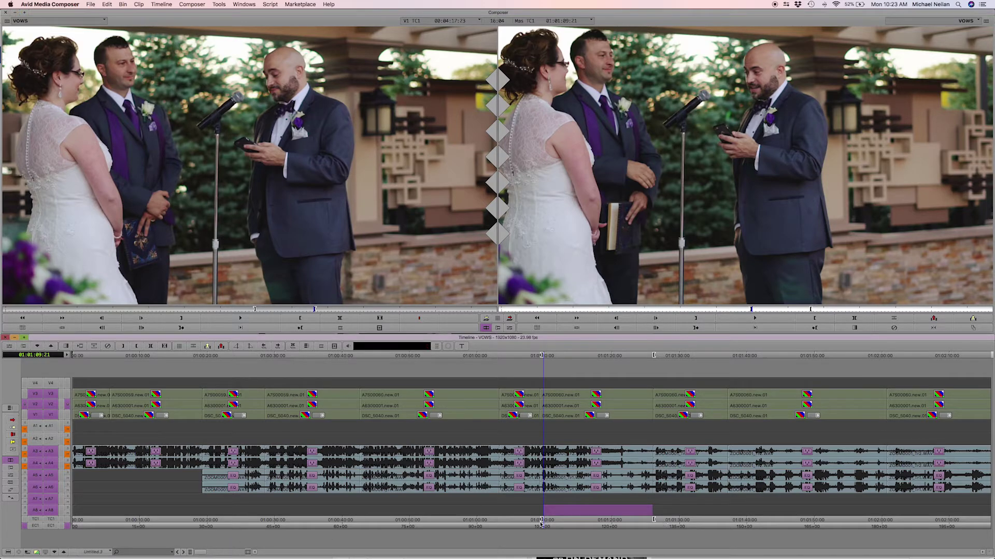
right_click(51, 511)
left_click(62, 491)
right_click(60, 497)
left_click(61, 494)
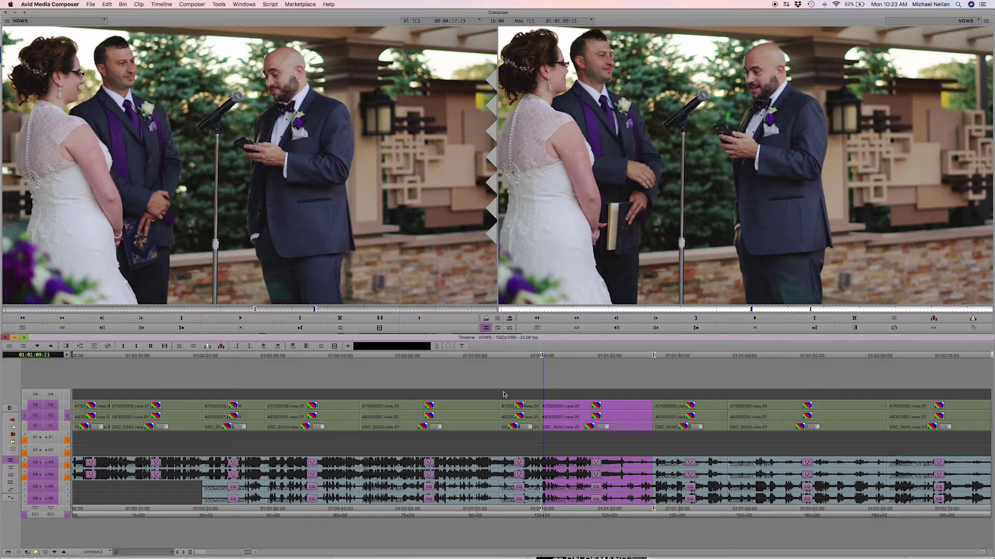
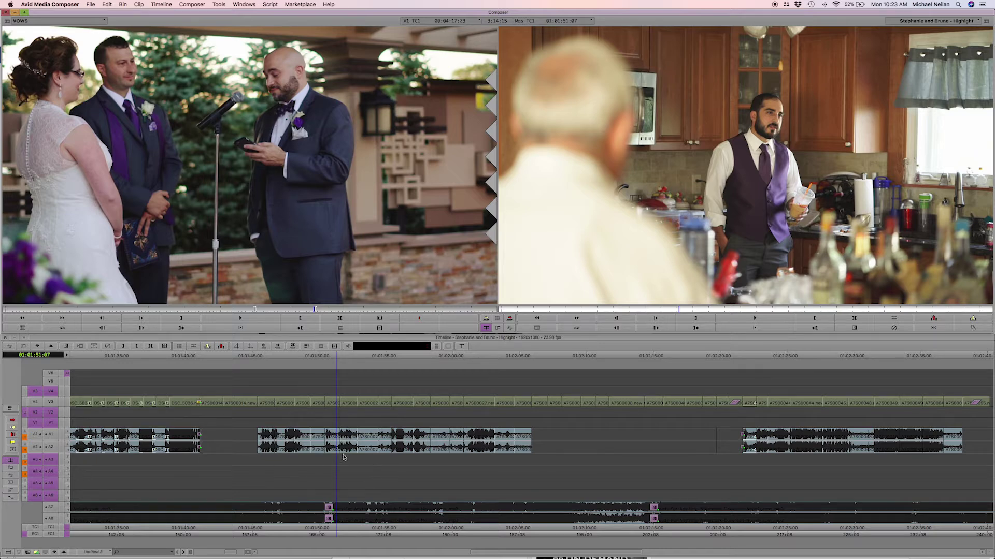
key("b")
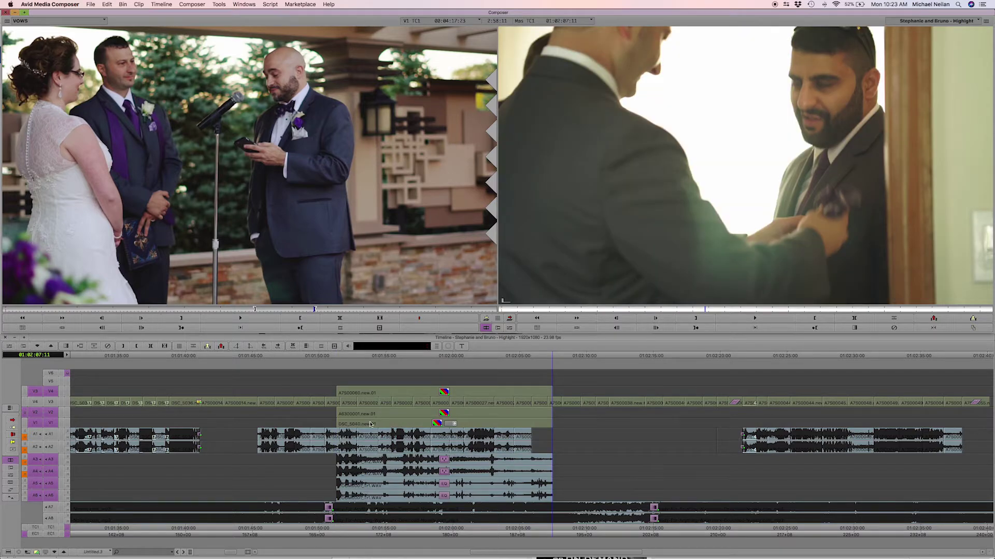
- Play the inserted vows from 01:01:51:13 to 01:02:01:01 while soloing different vows audio tracks together with A7 and A8
left_click(339, 450)
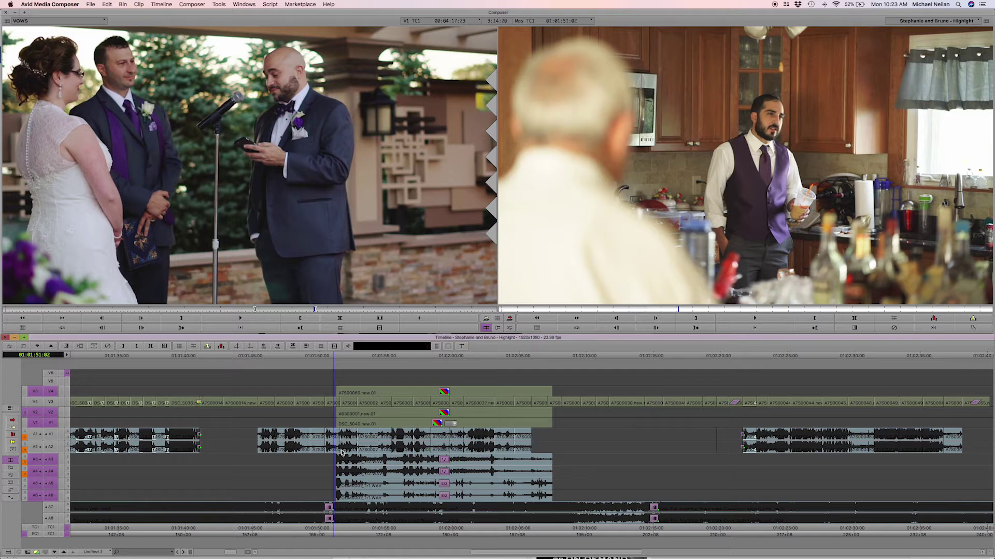
left_click_drag(66, 459, 67, 492)
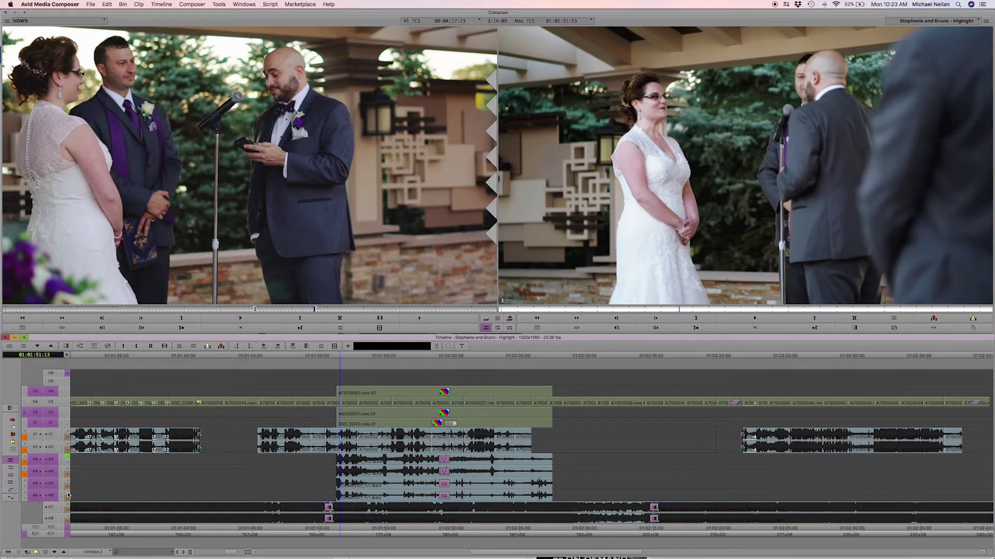
key("space")
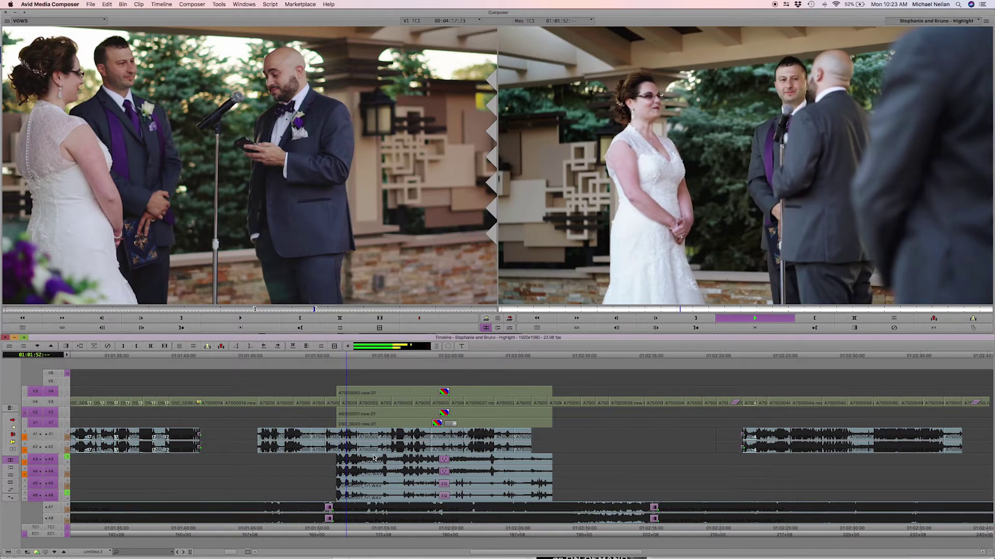
key("space")
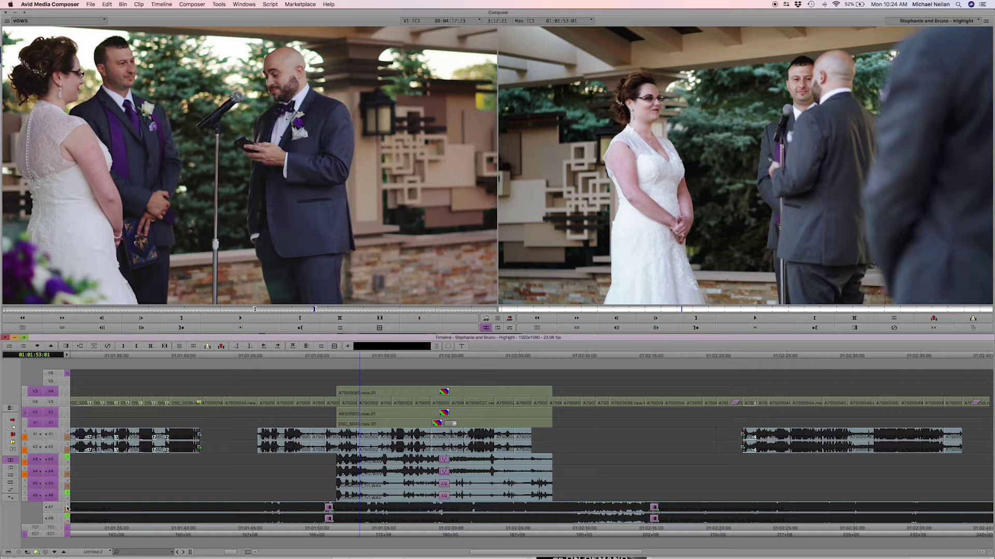
key("space")
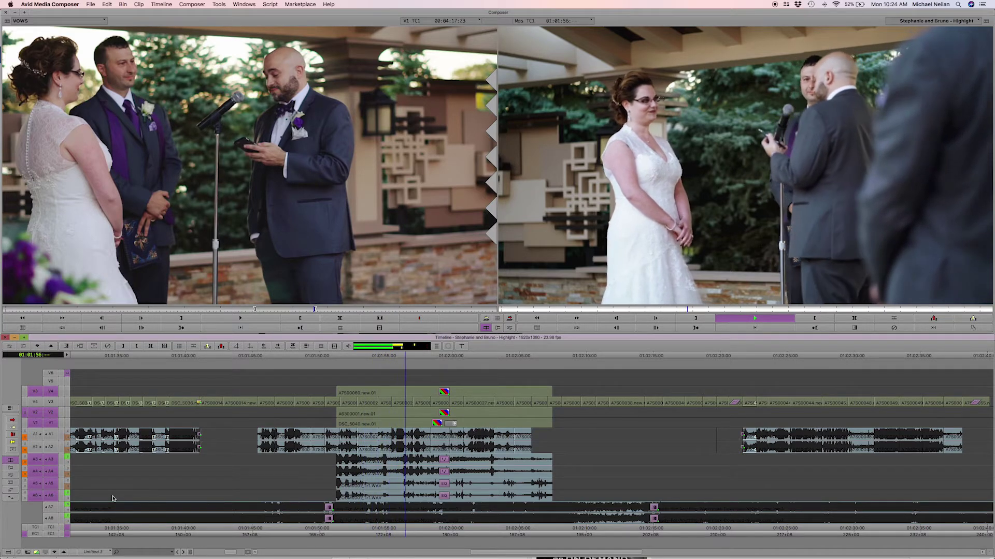
key("space")
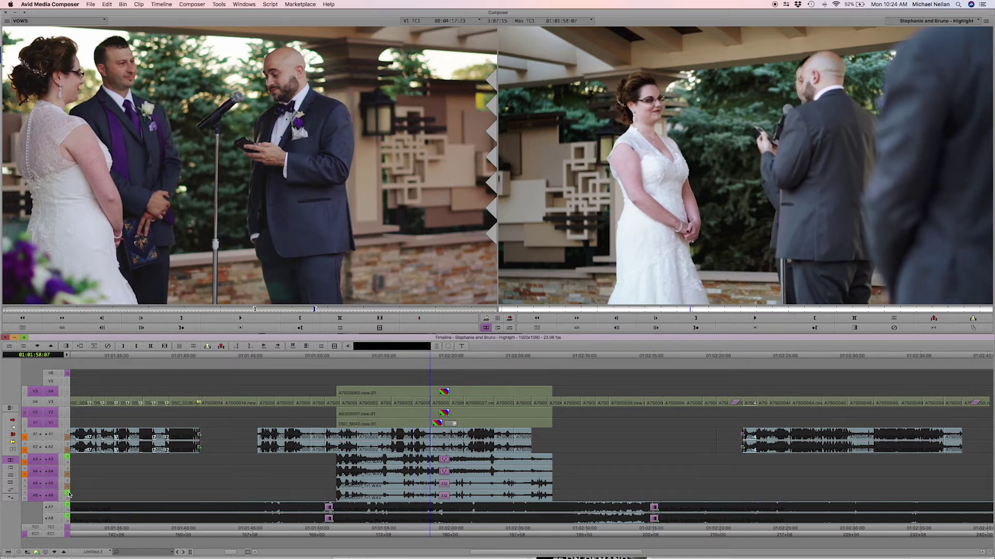
key("space")
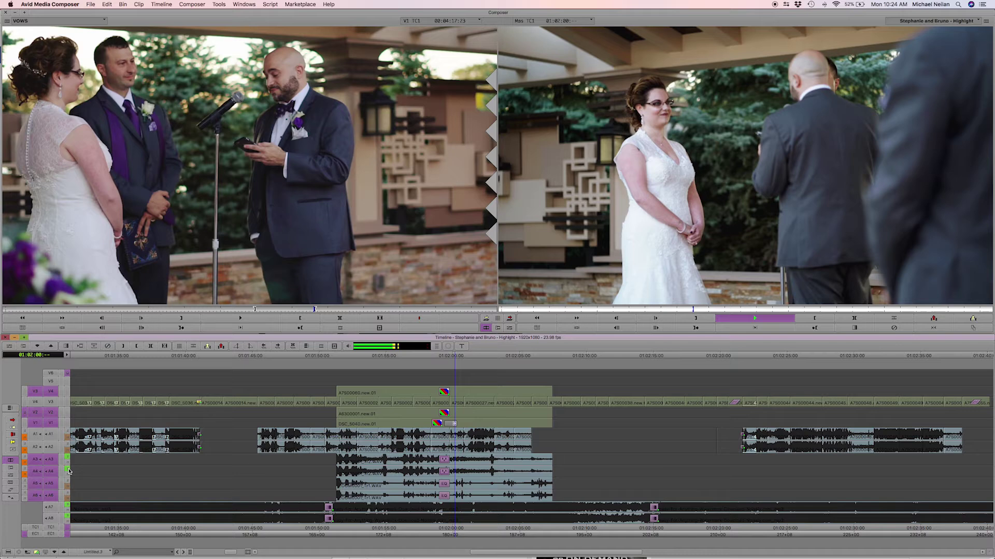
key("space")
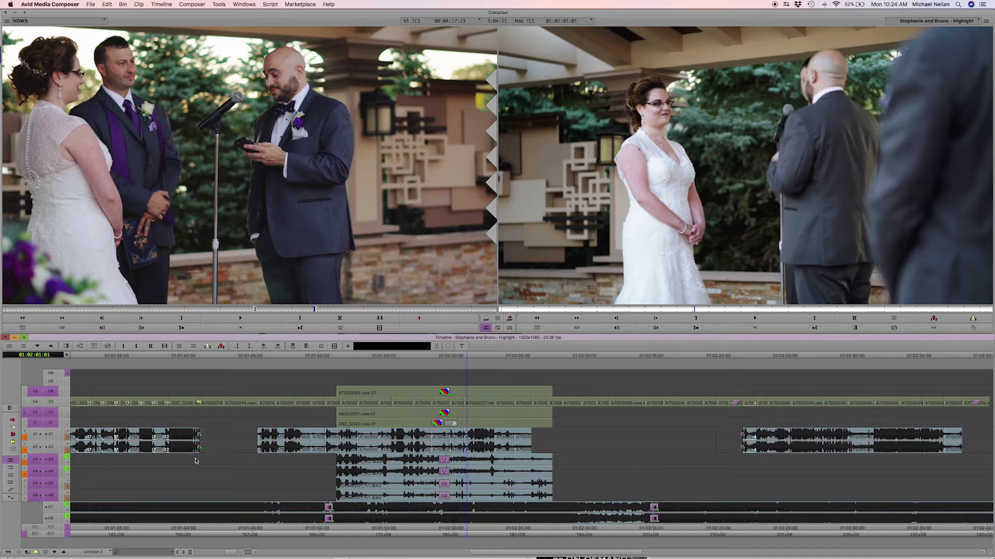
- Solo vows tracks A5 and A6 and play the highlight from 01:01:52:13 to 01:01:54:00
left_click(66, 482)
left_click(66, 494)
left_click(348, 459)
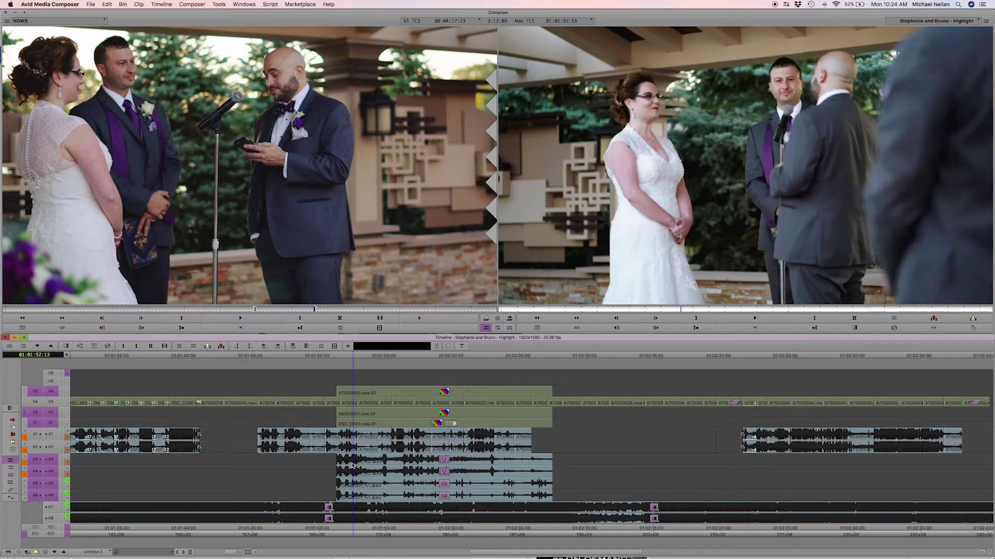
key("space")
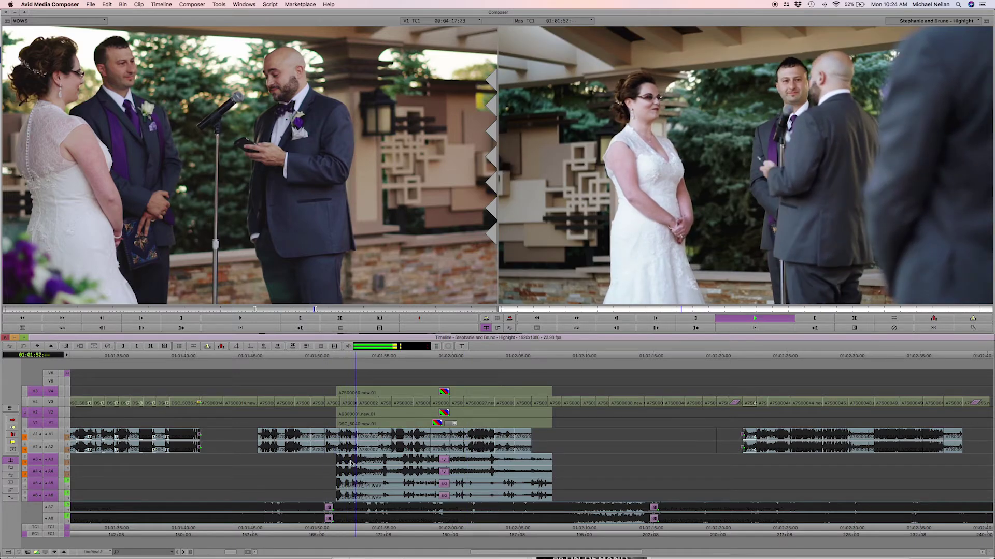
key("space")
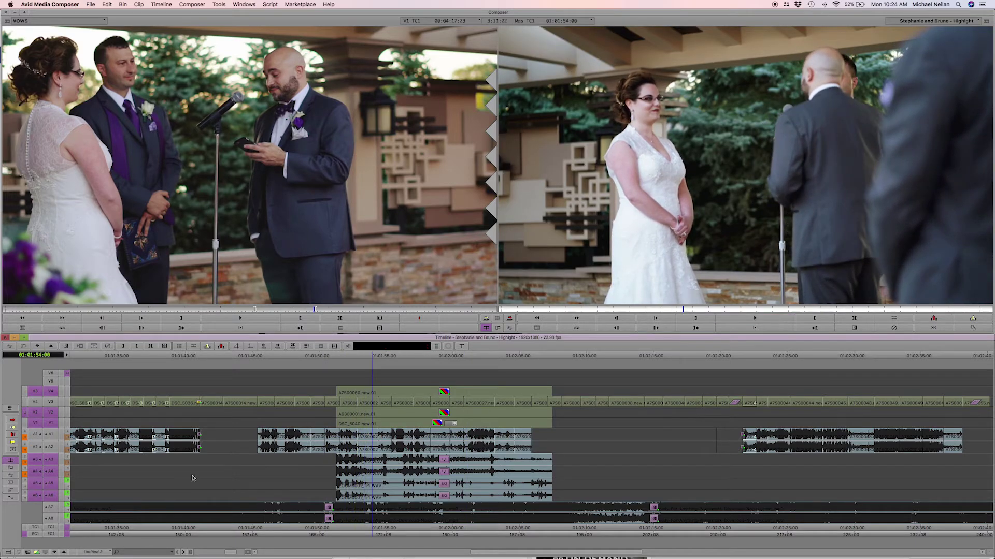
- Disable A3 and A4 and apply the Tape Hiss Filter with High-End Boost EQ to the vows on A5 and A6
left_click(49, 471)
left_click(49, 460)
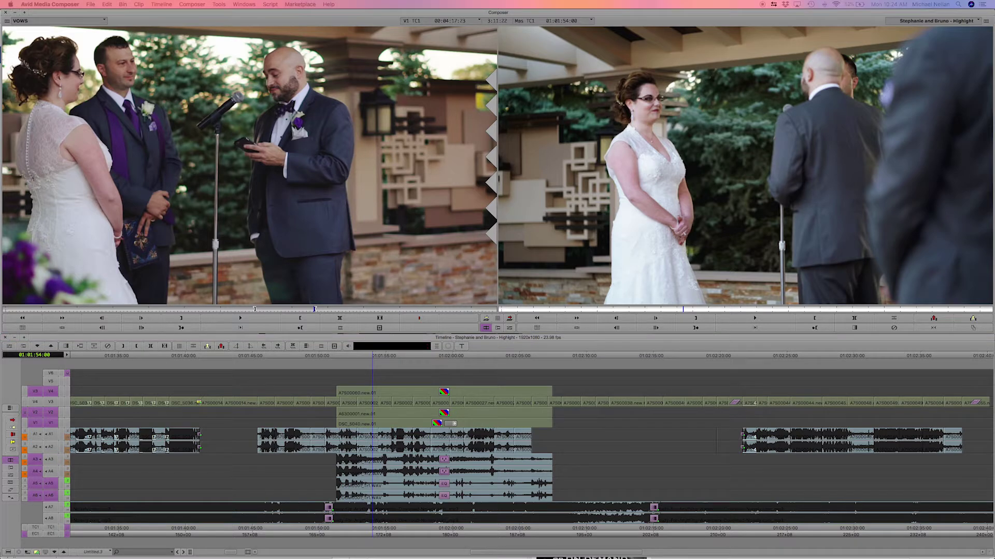
left_click_drag(398, 135, 246, 144)
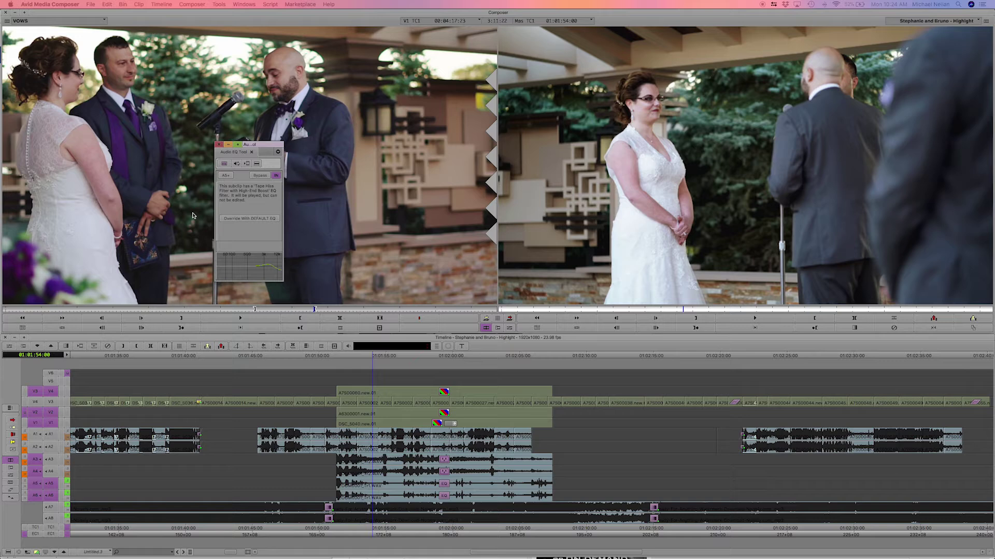
left_click(256, 163)
left_click(257, 165)
left_click(226, 164)
left_click(256, 163)
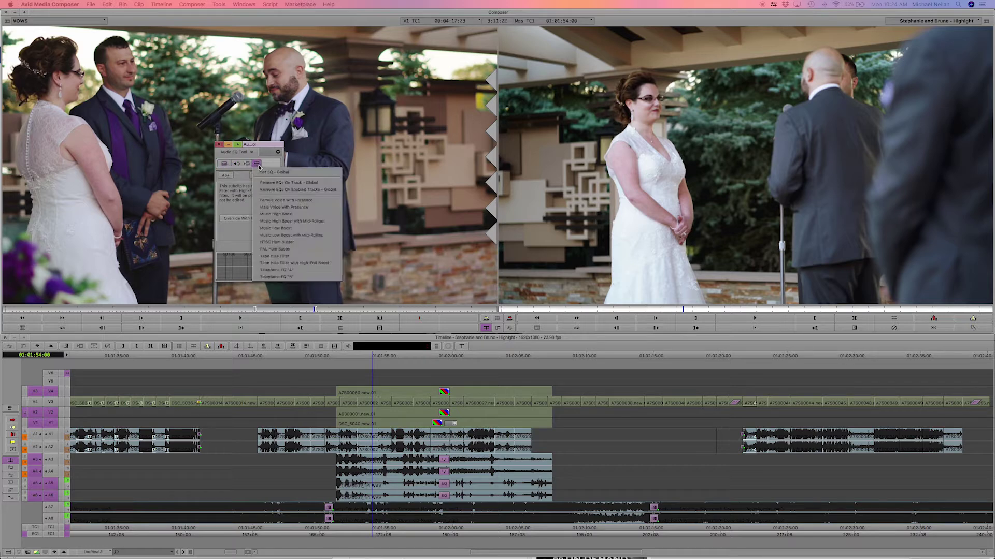
left_click(280, 263)
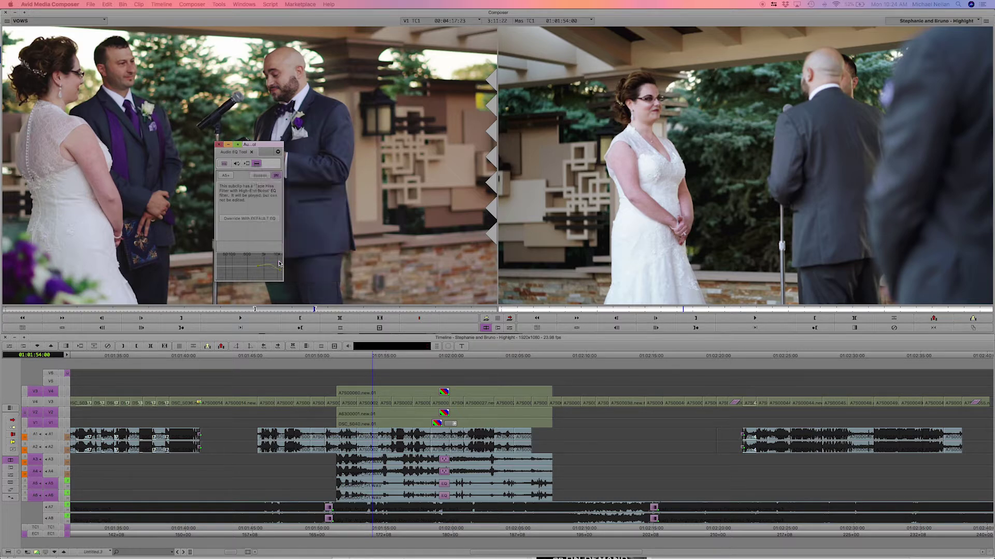
- Disable the video tracks and render only the EQ effects on A5 and A6
left_click(246, 164)
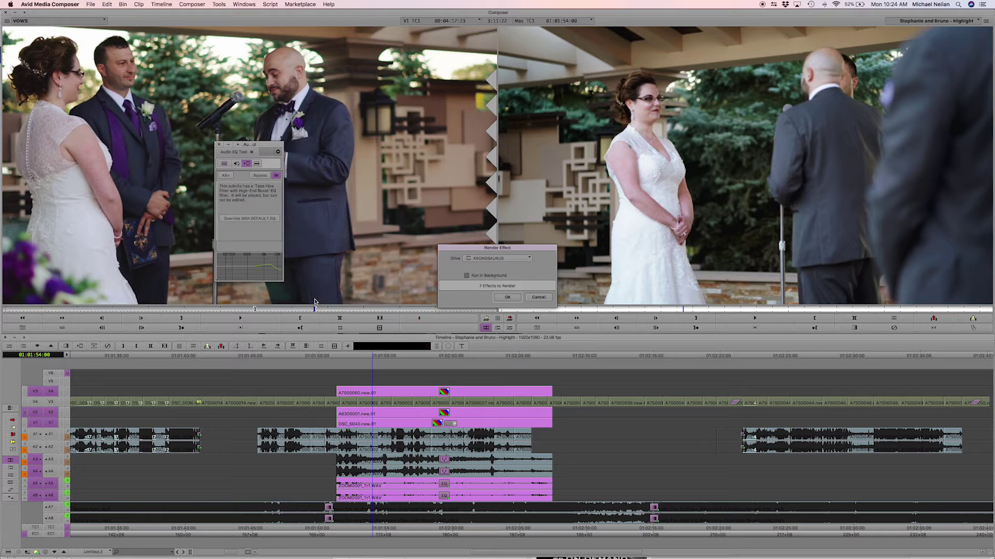
left_click(537, 298)
left_click(44, 393)
left_click(51, 413)
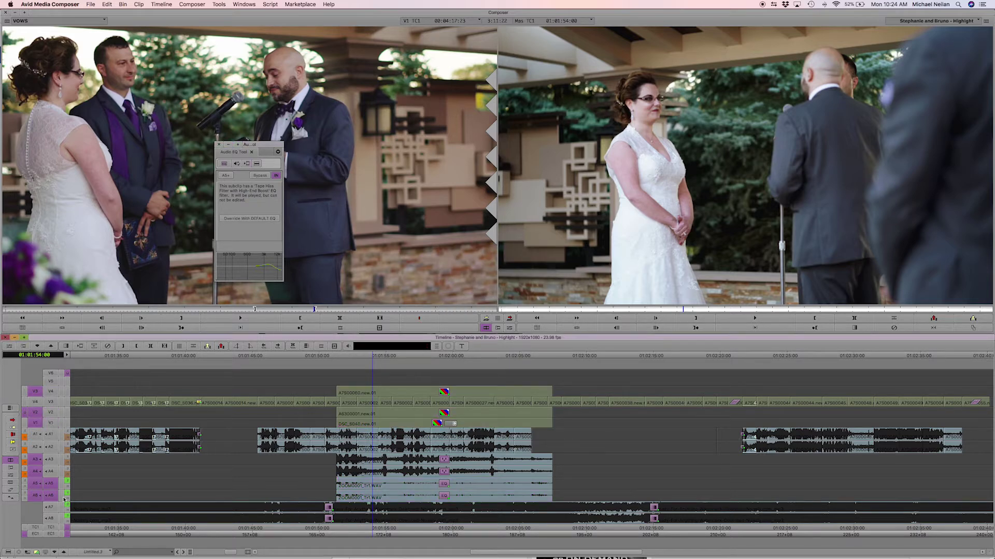
right_click(254, 160)
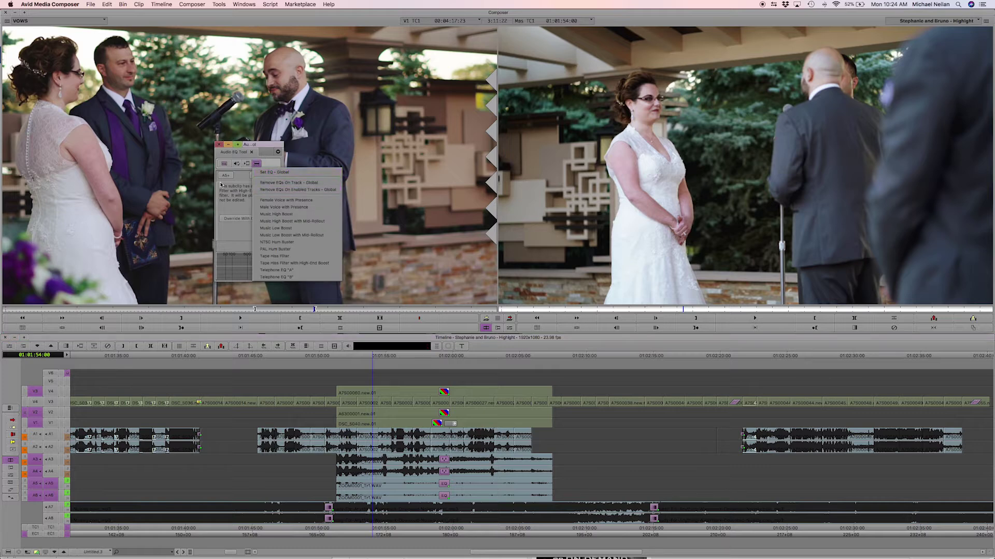
left_click(237, 179)
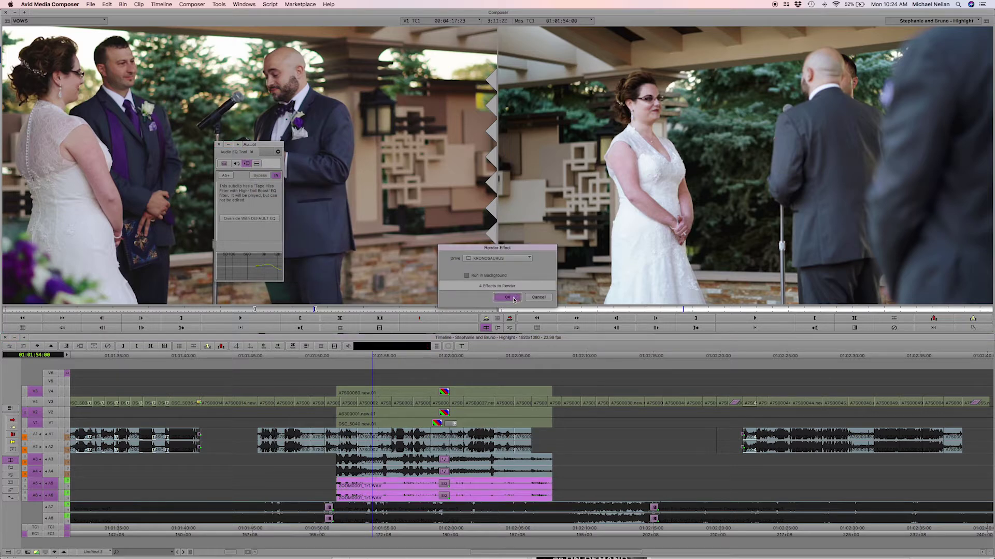
left_click(507, 260)
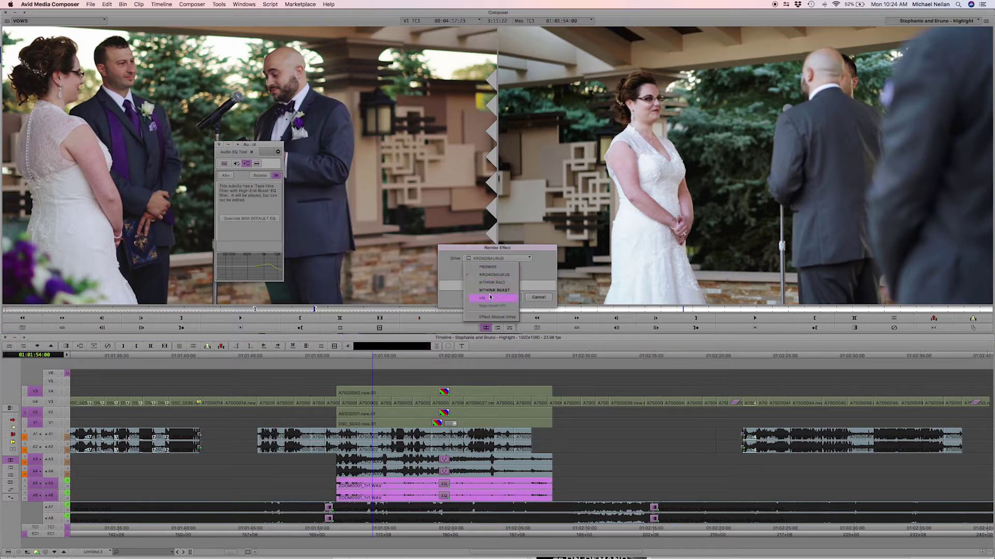
left_click(449, 286)
left_click(507, 297)
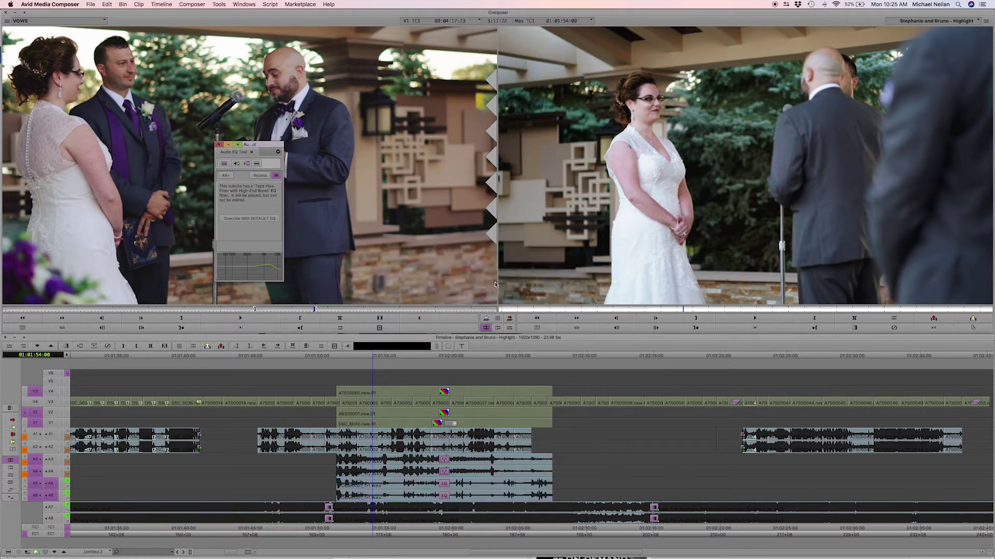
- Play the equalised vows from 01:01:52:17 to 01:02:01:04, also soloing A3 and A4, and return to 01:01:51:00
left_click(378, 490)
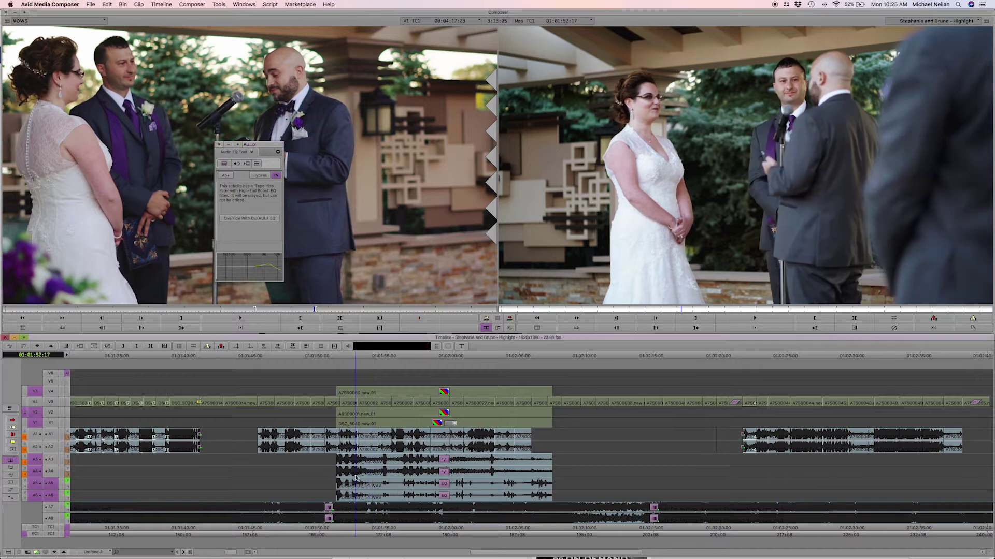
key("space")
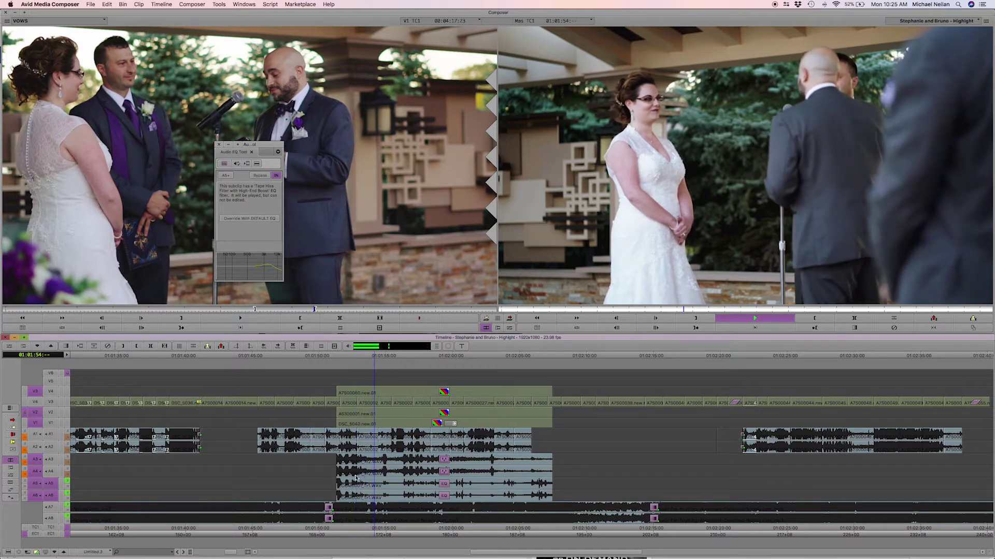
key("space")
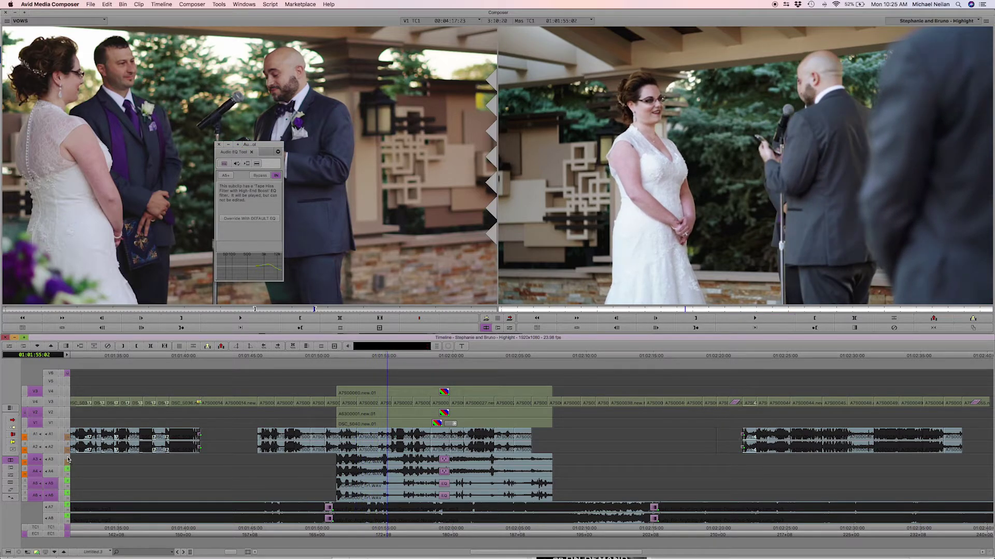
key("space")
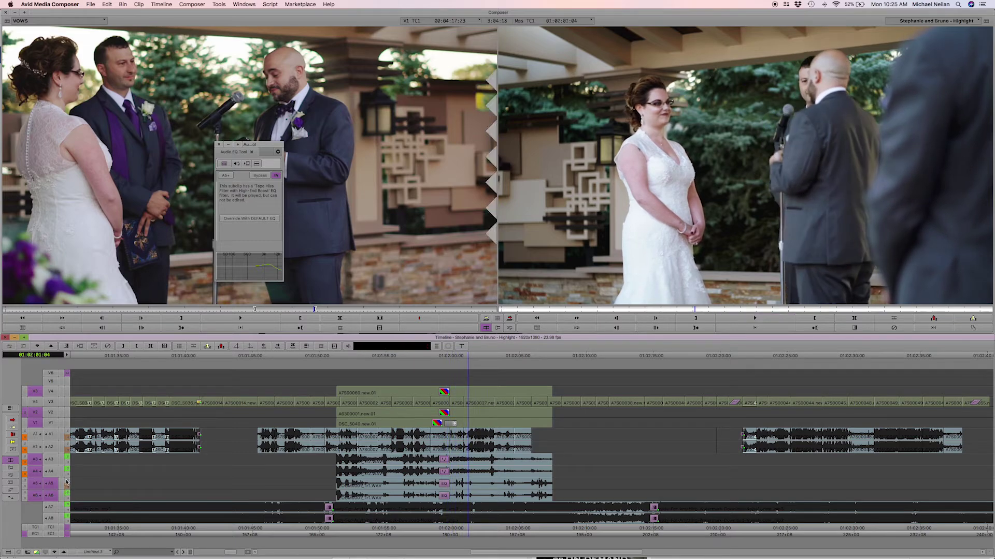
left_click(345, 467)
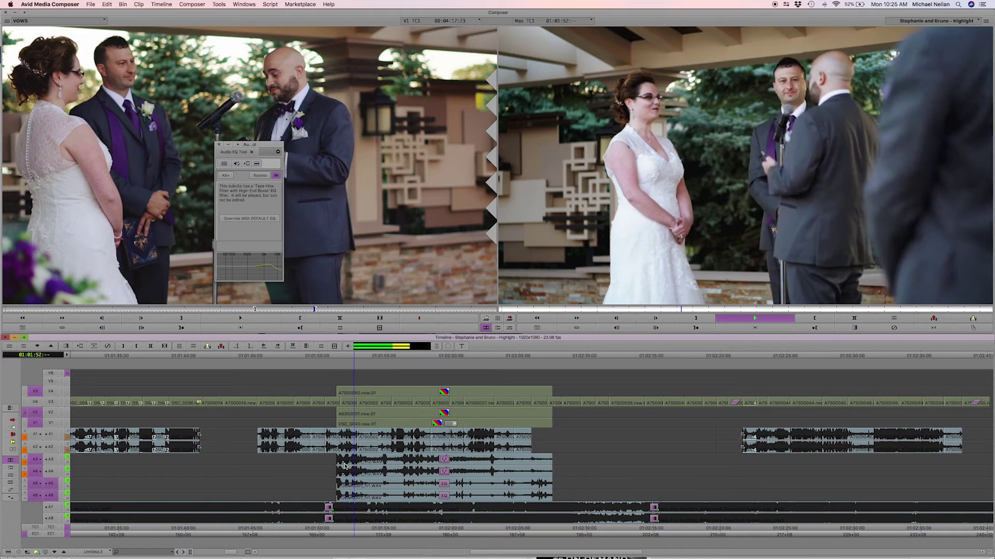
left_click(310, 462)
left_click(332, 461)
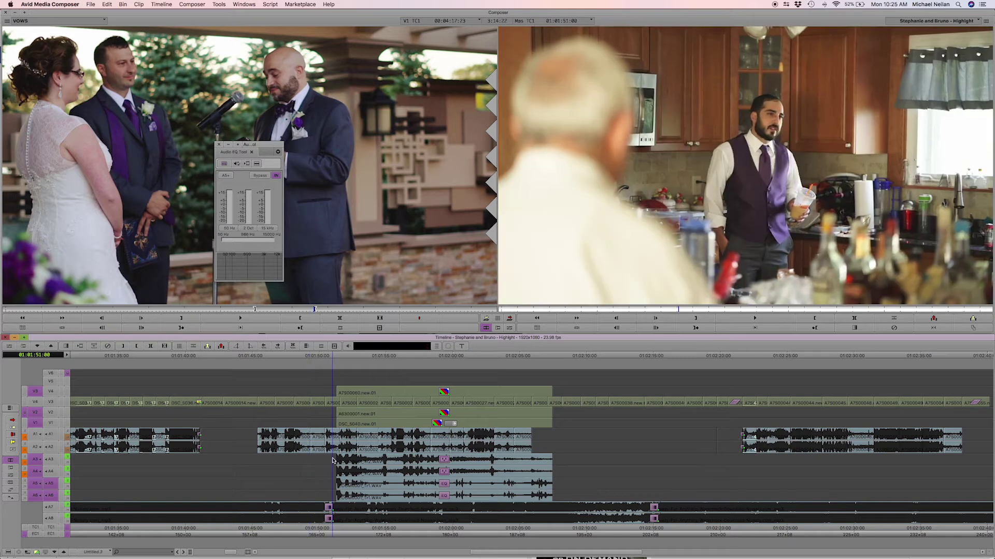
- Enable A3 through A6 and add a rendered 12-frame dissolve at the start of the vows audio, at 01:01:51:07
left_click(52, 474)
left_click(50, 459)
left_click(337, 479)
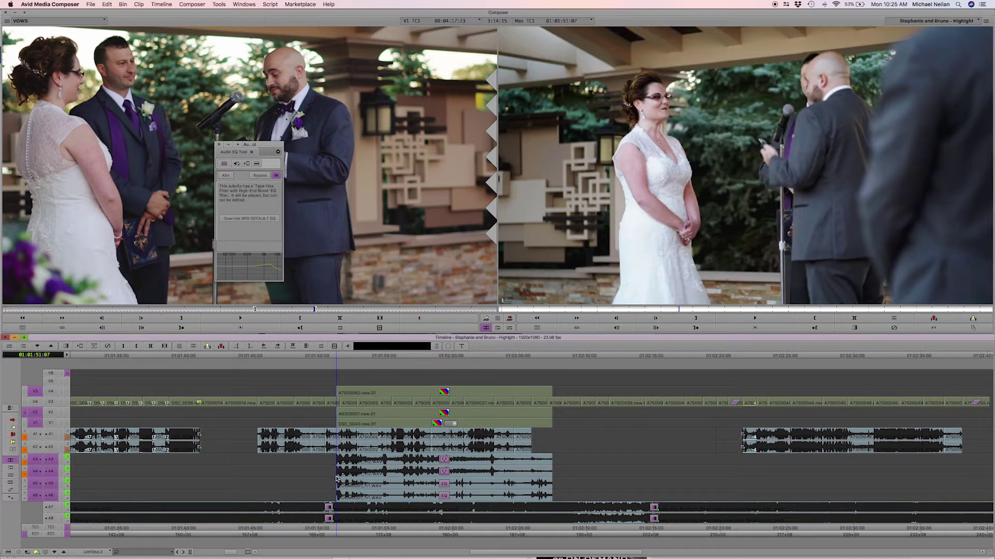
key("backslash")
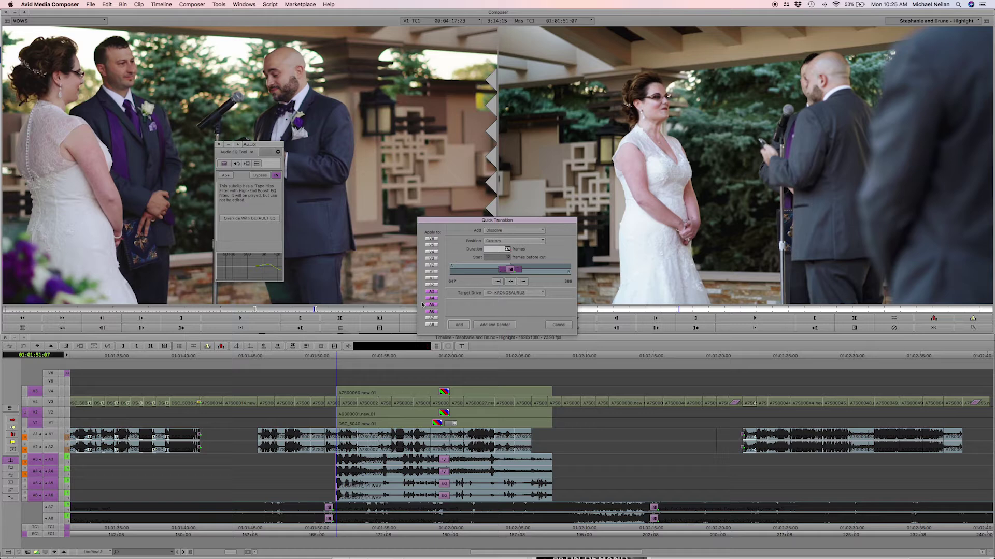
type("12")
key("Tab")
left_click(494, 325)
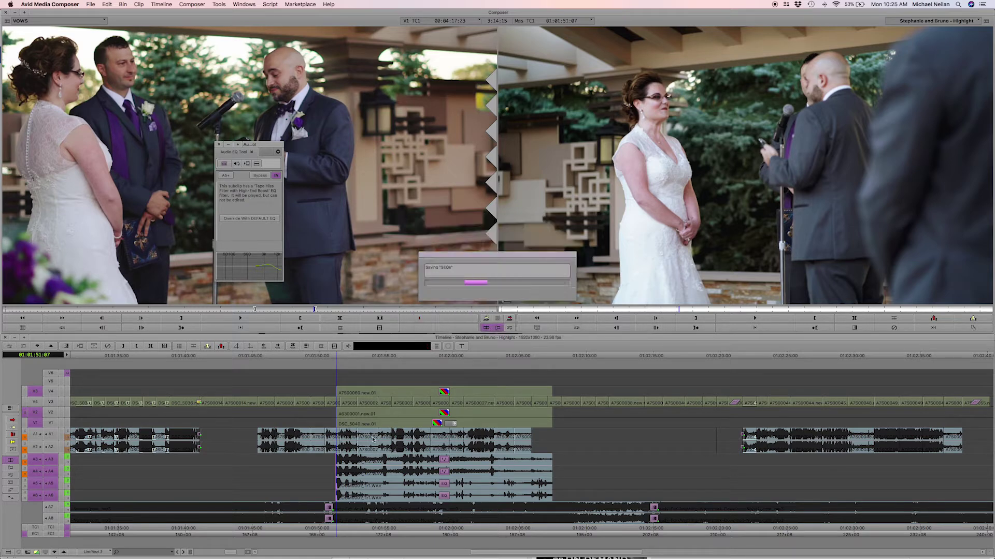
left_click_drag(319, 467, 427, 483)
right_click(416, 485)
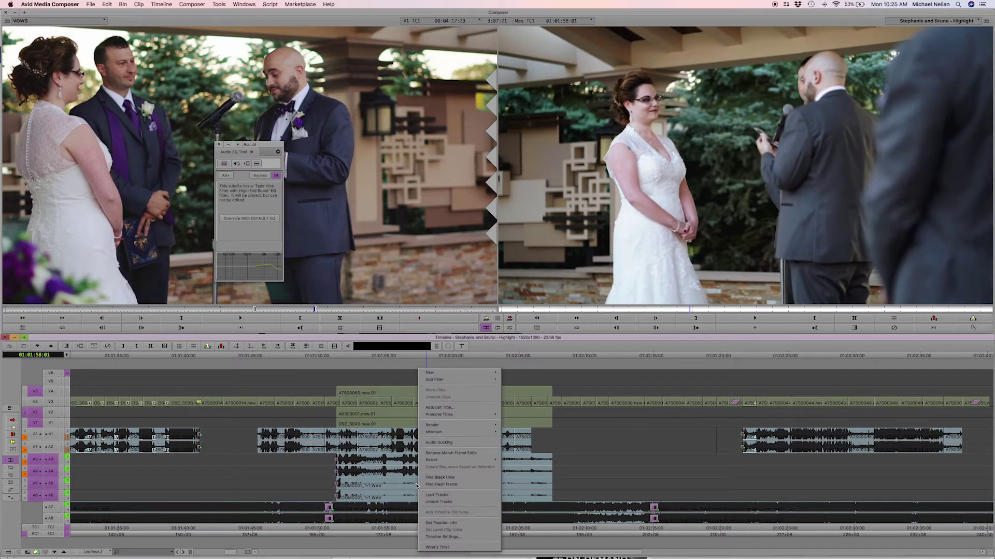
mouse_move(456, 426)
left_click(528, 434)
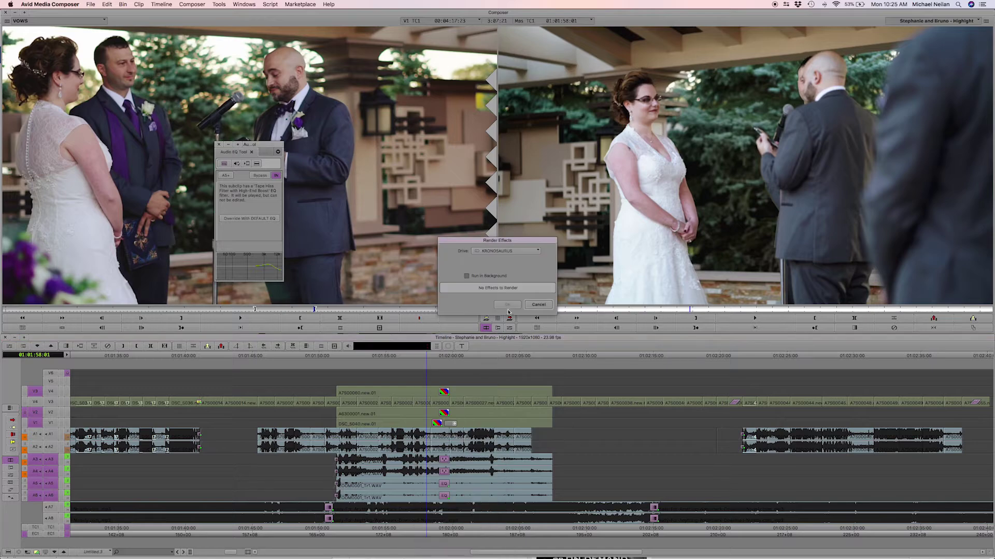
left_click(538, 304)
left_click(440, 495)
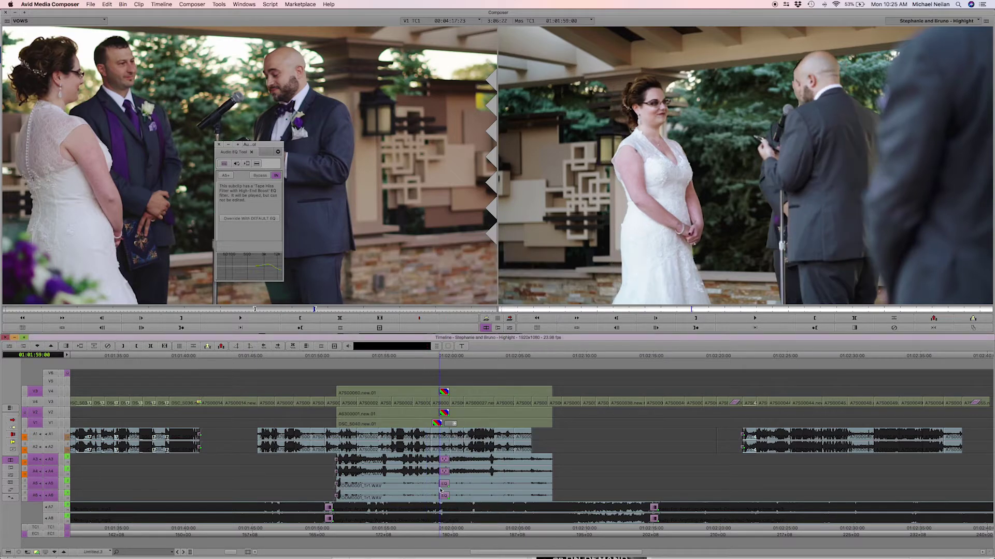
- Monitor the V2 camera angle and review the groom's shot between 01:01:53:13 and 01:01:56:12
left_click(326, 487)
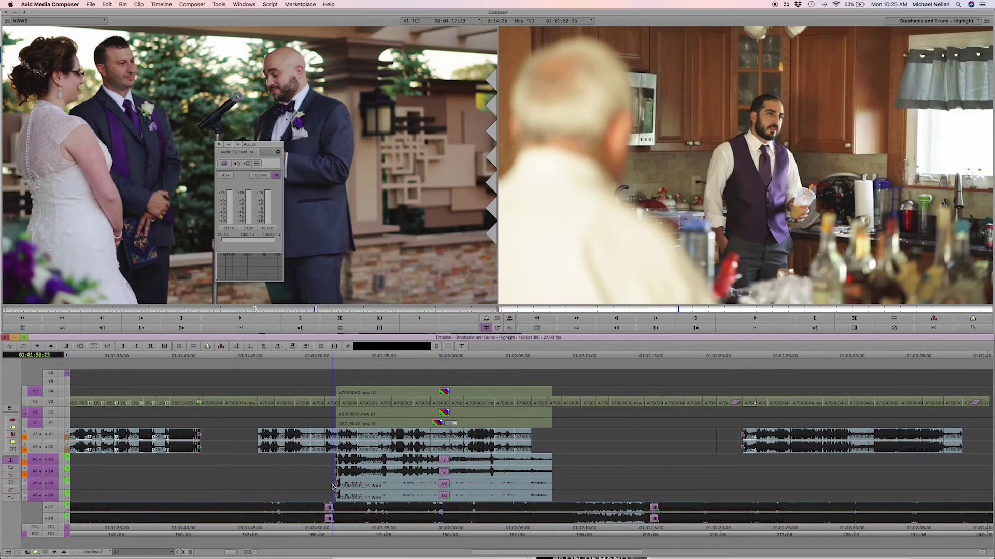
left_click(67, 412)
left_click(384, 356)
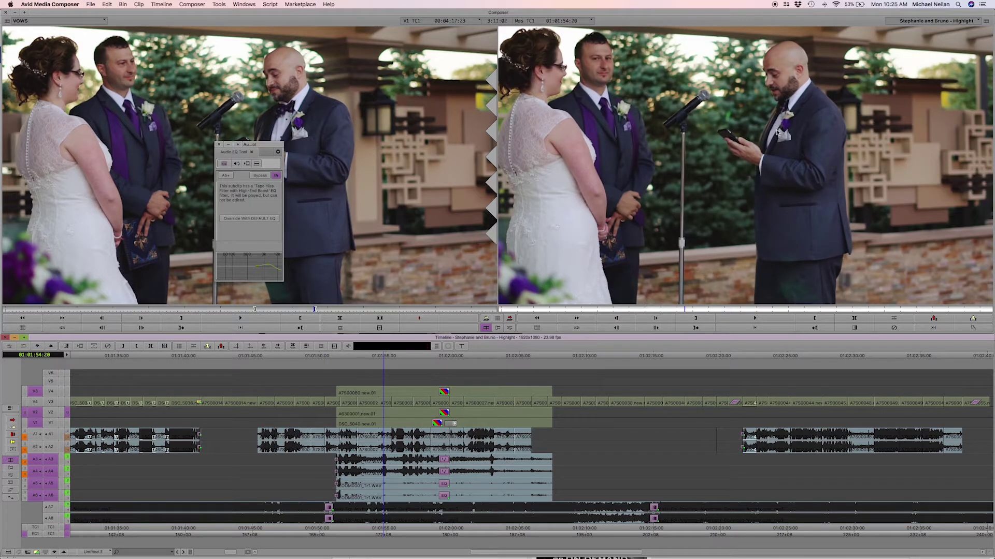
key("j")
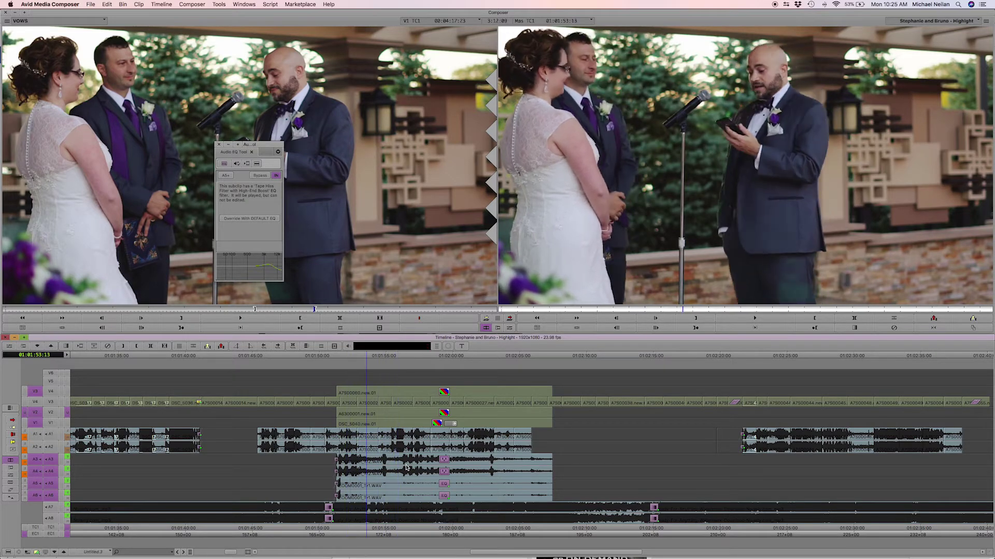
key("l")
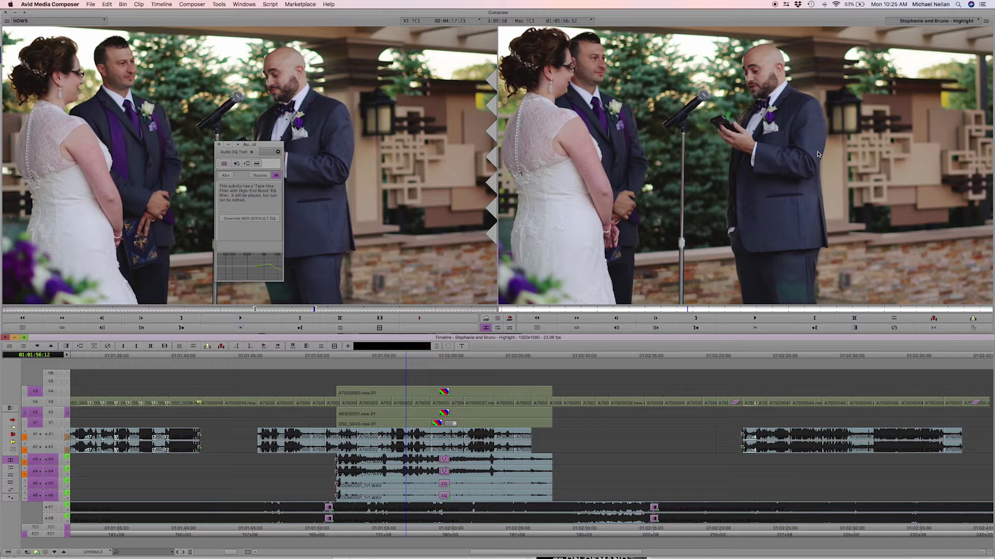
- Restore monitoring of the top video tracks and play the lead-in and vows from 01:01:49 to 01:01:57:05
left_click_drag(391, 453, 307, 428)
key("space")
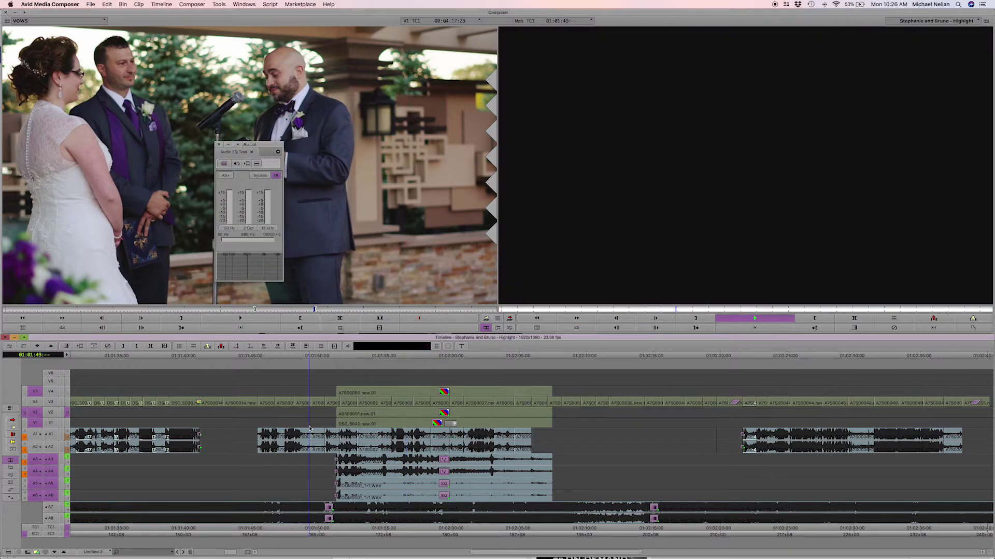
key("space")
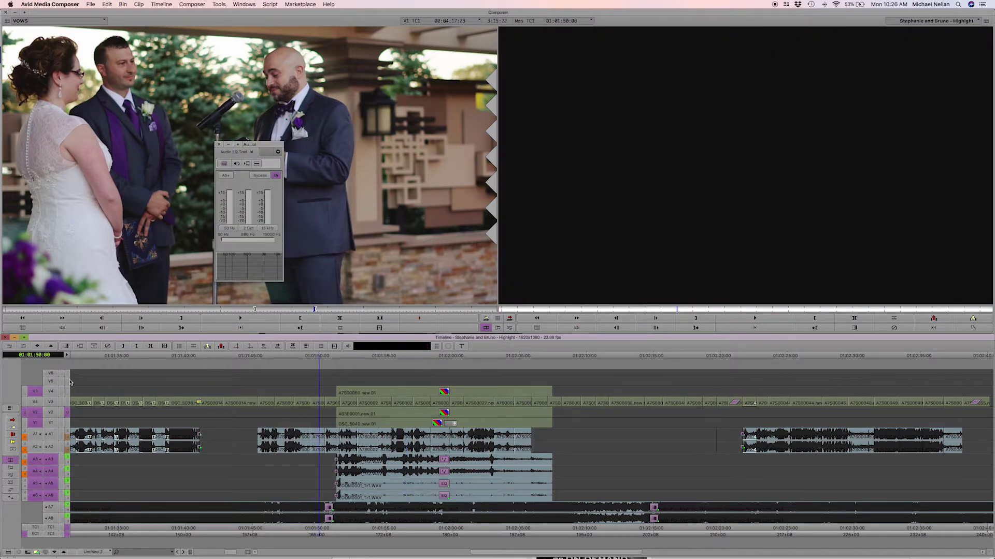
key("space")
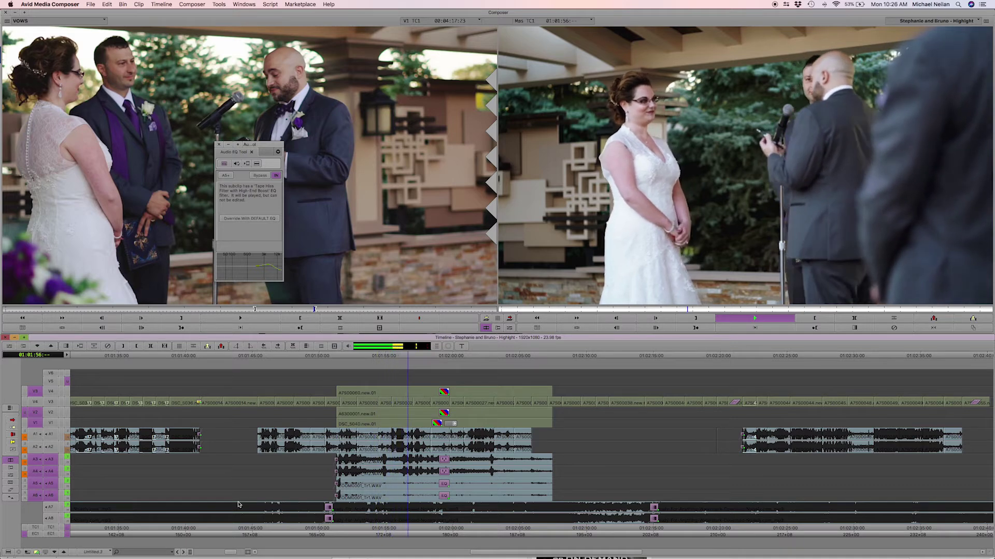
key("space")
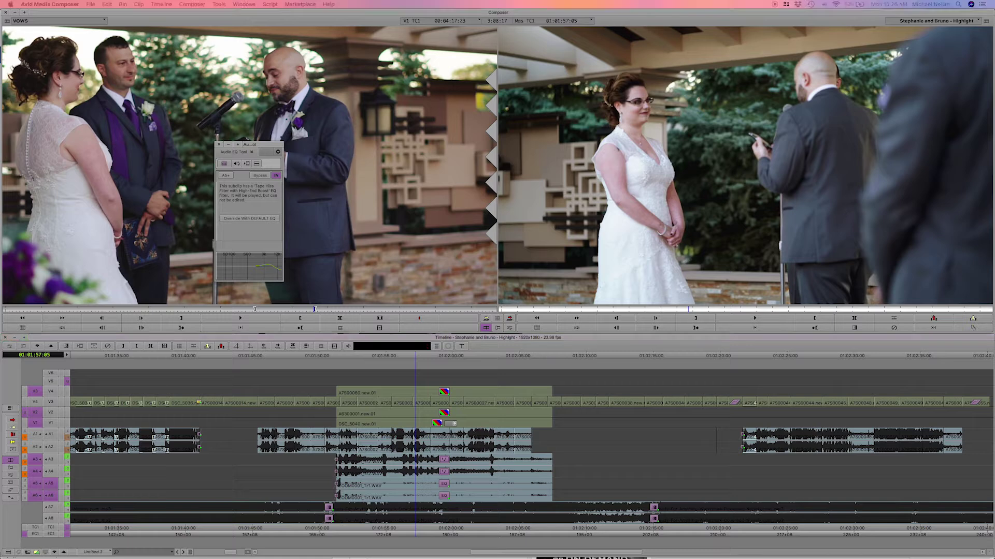
- Close the EQ tool and render the BF76 Peak Limiter effect with its factory default preset on the groom's vows audio
left_click(219, 145)
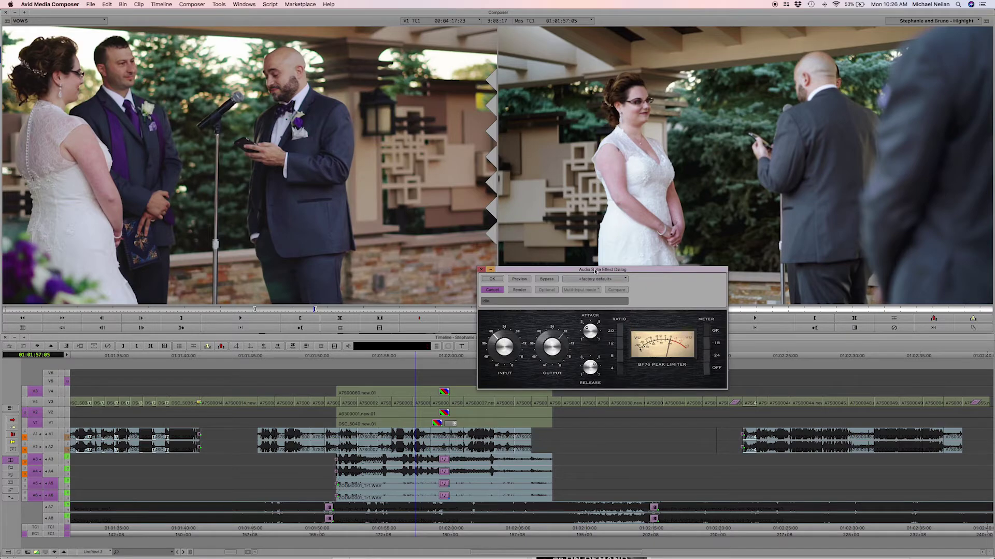
left_click_drag(595, 271, 358, 215)
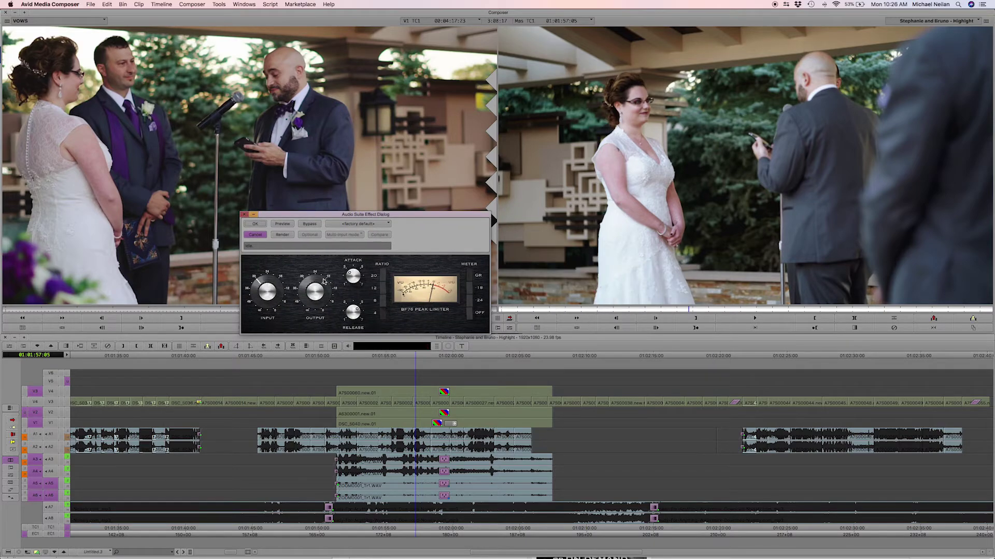
left_click(254, 224)
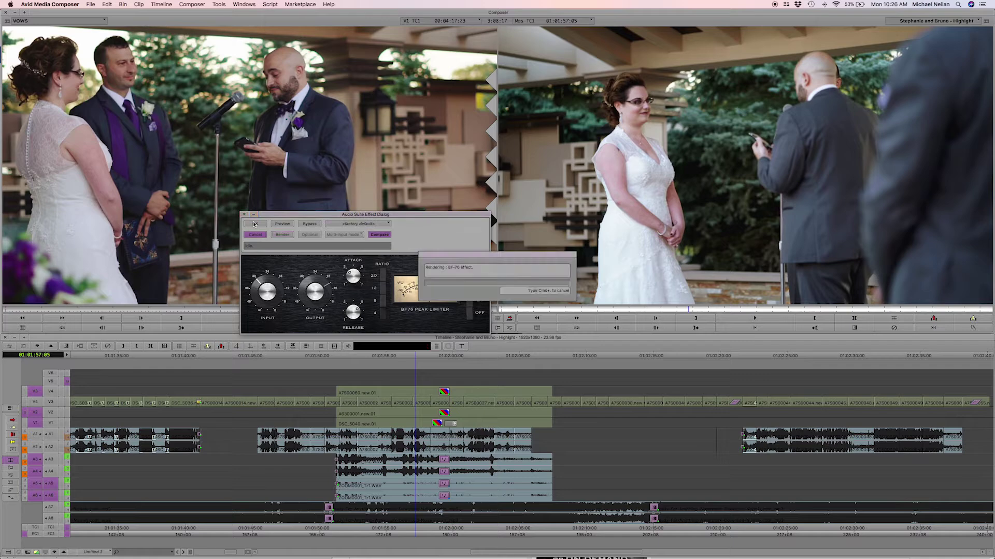
left_click(254, 223)
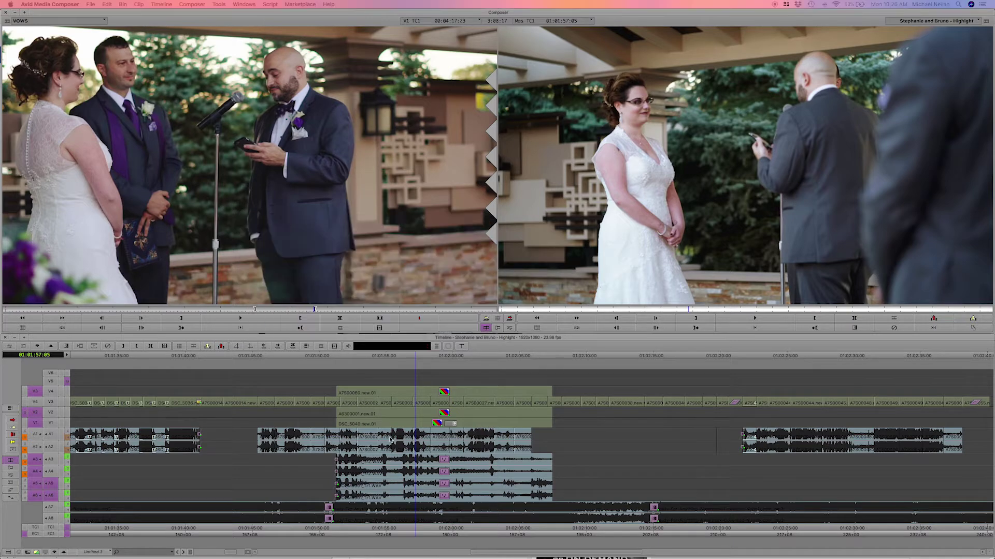
- Play the limited vows audio from its start to 01:01:57:05
left_click(334, 440)
key("space")
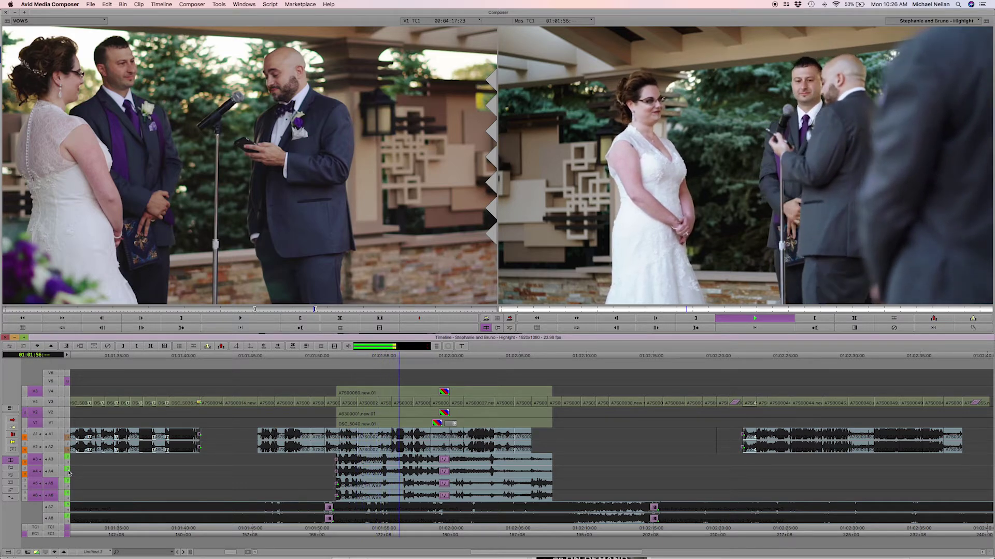
key("space")
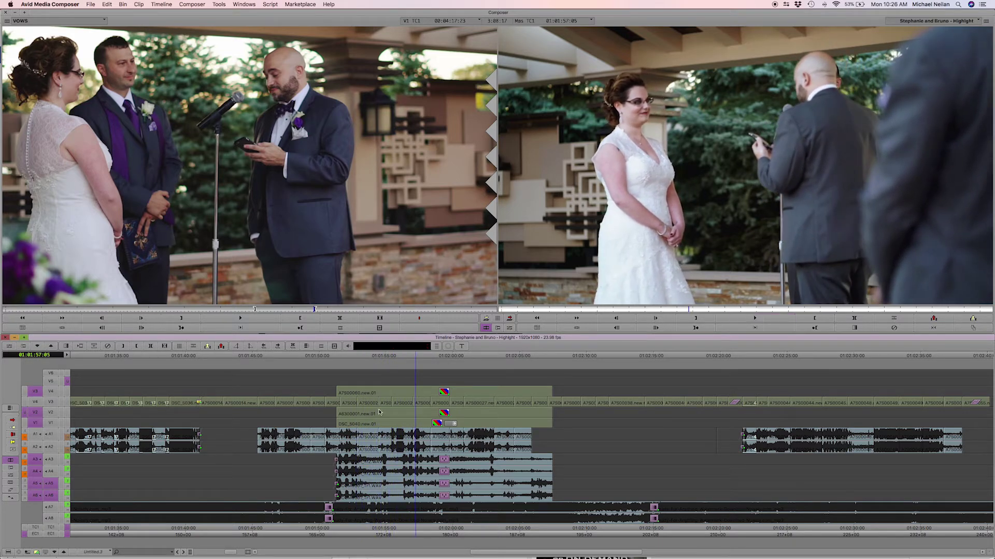
- Try to move the five getting-ready clips over the start of the vows from V3 up to V4
left_click(333, 392)
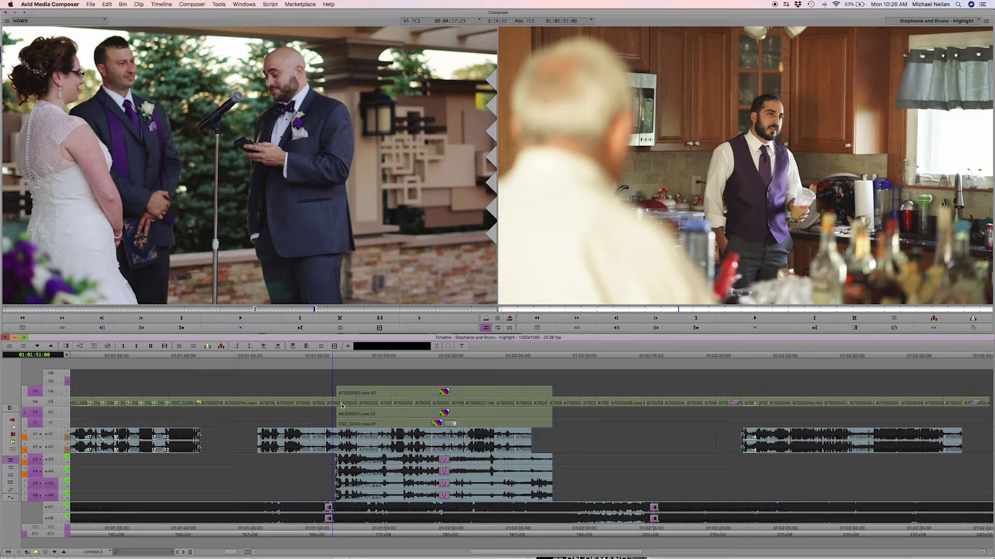
left_click_drag(335, 403, 394, 403)
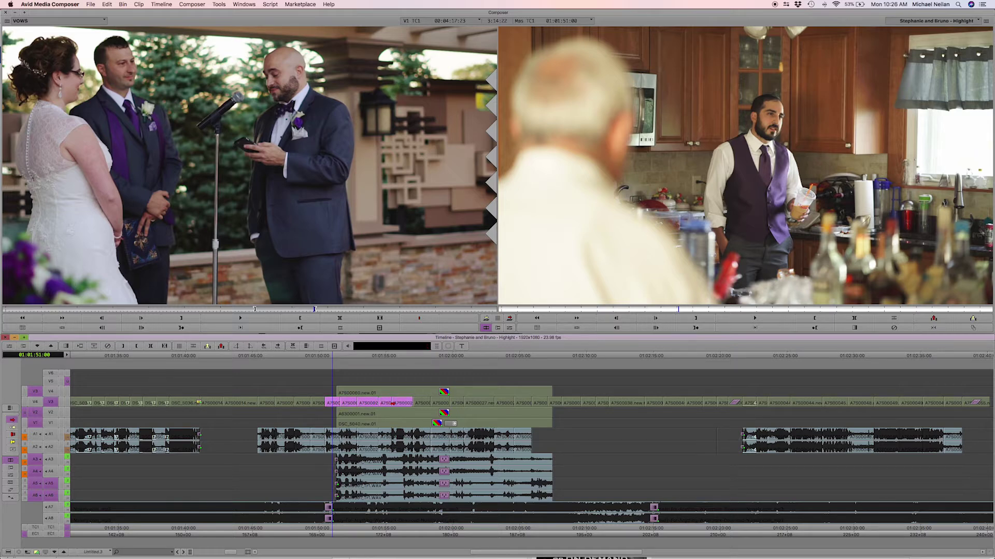
left_click(332, 389)
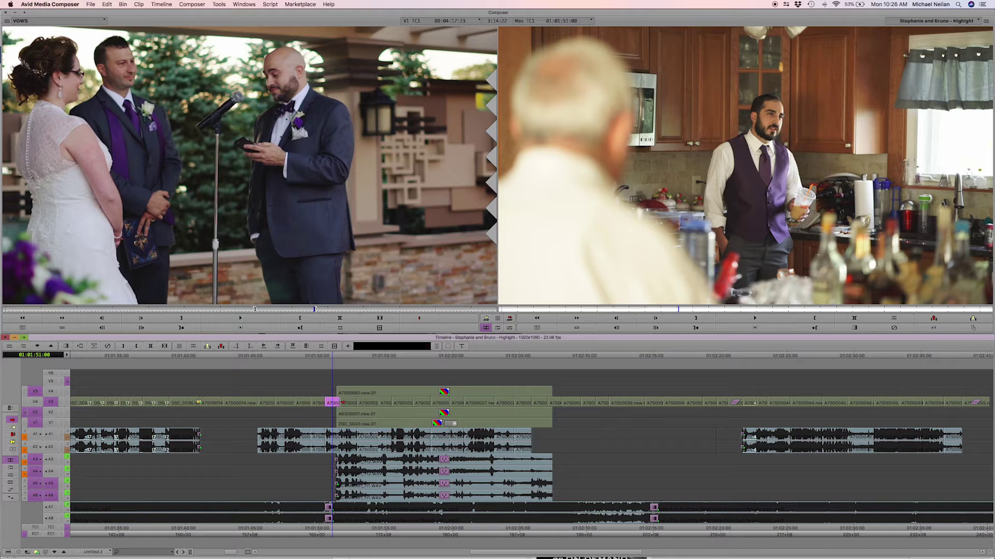
mouse_move(327, 403)
left_mouse_down()
mouse_move(393, 403)
mouse_move(332, 405)
left_mouse_up()
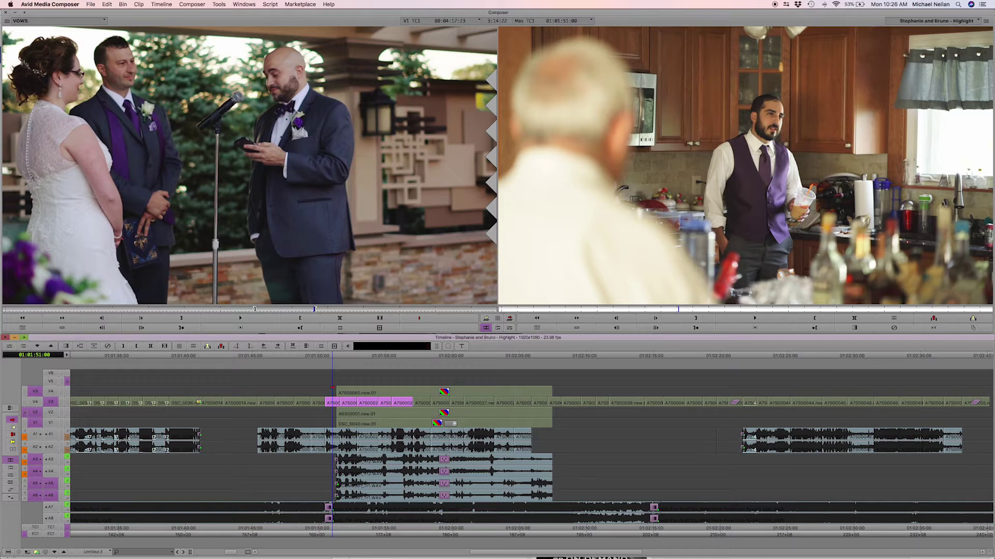
left_click_drag(332, 388, 332, 388)
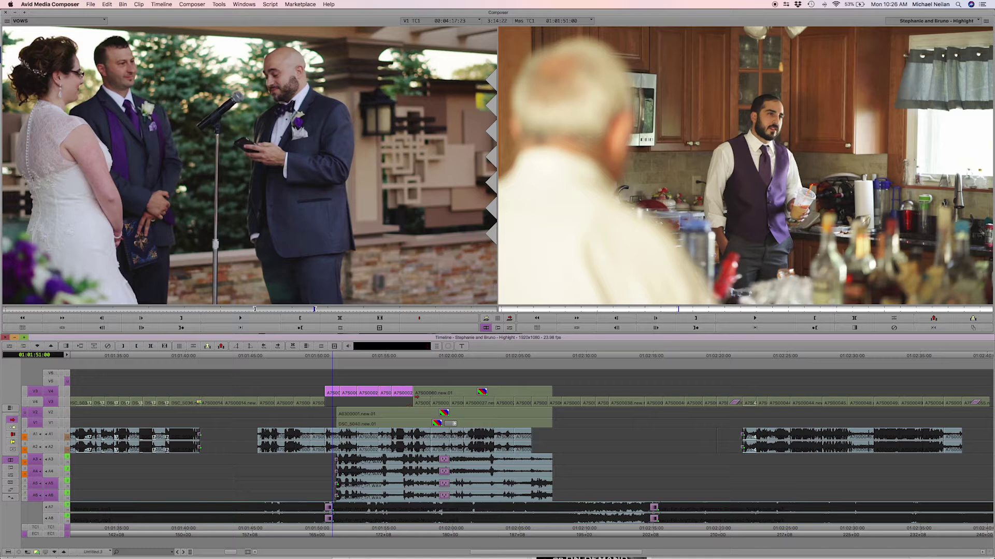
key("super+z")
key("super+z")
key("super+z")
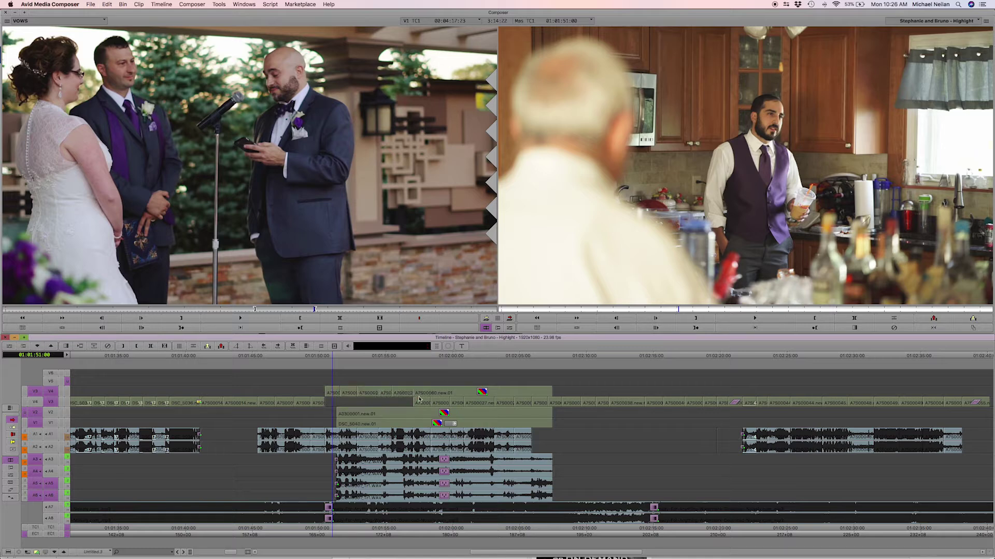
- Move the five getting-ready clips over the start of the vows from V3 up to V5, keeping their timing
left_click(349, 403, "shift")
left_click(367, 403, "shift")
left_click(402, 403, "shift")
left_click(384, 403, "shift")
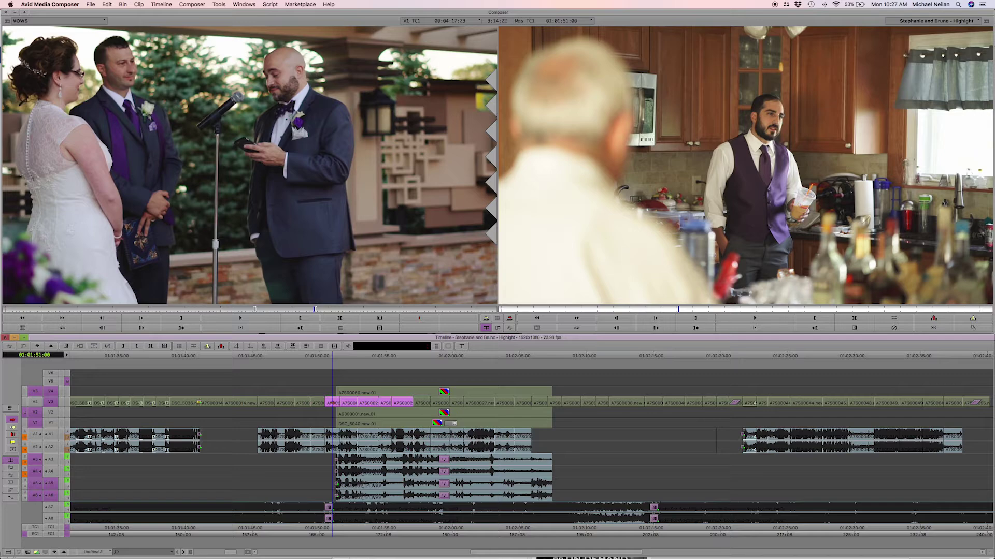
left_click_drag(332, 402, 329, 382)
- Play the getting-ready shots and vows from 01:01:47:12 to about 01:01:54
left_click(296, 392)
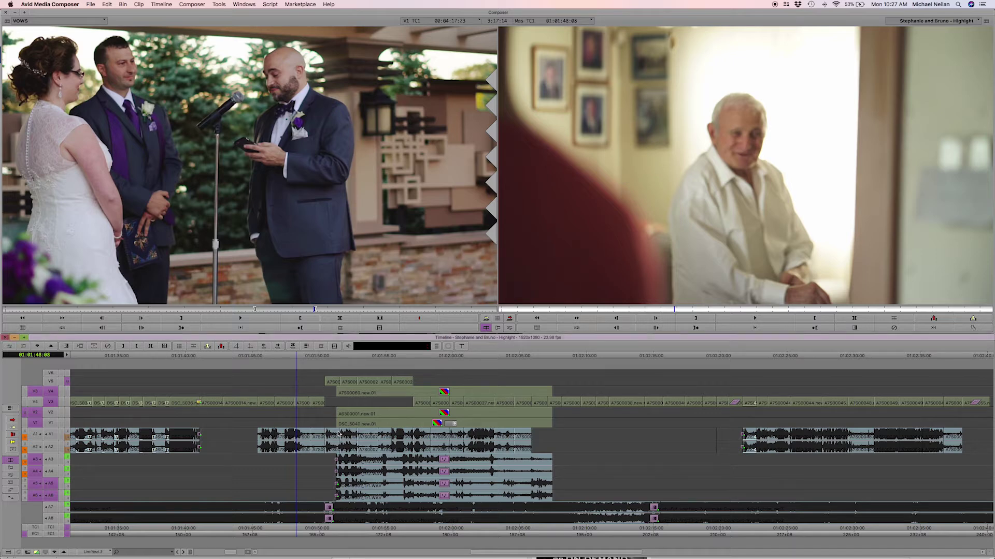
left_click(286, 389)
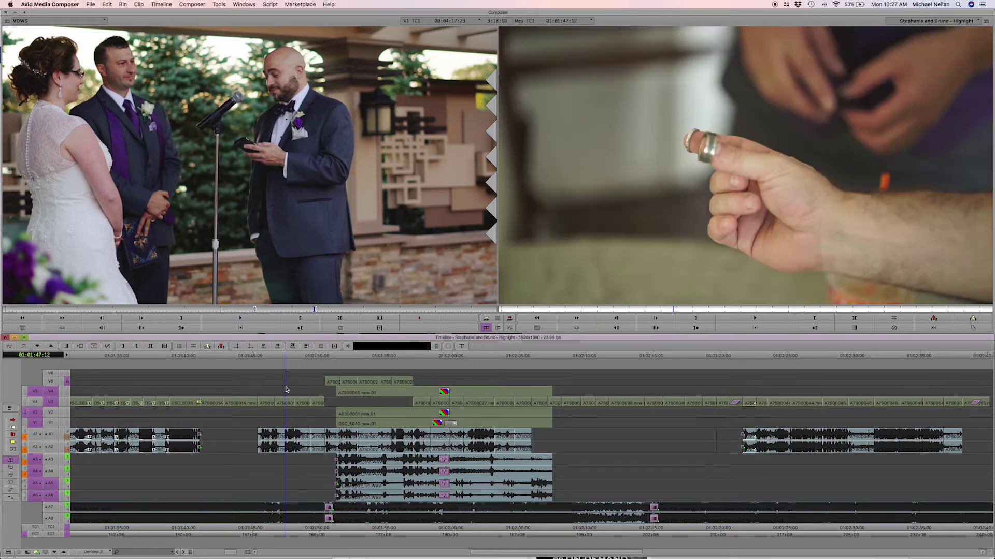
key("space")
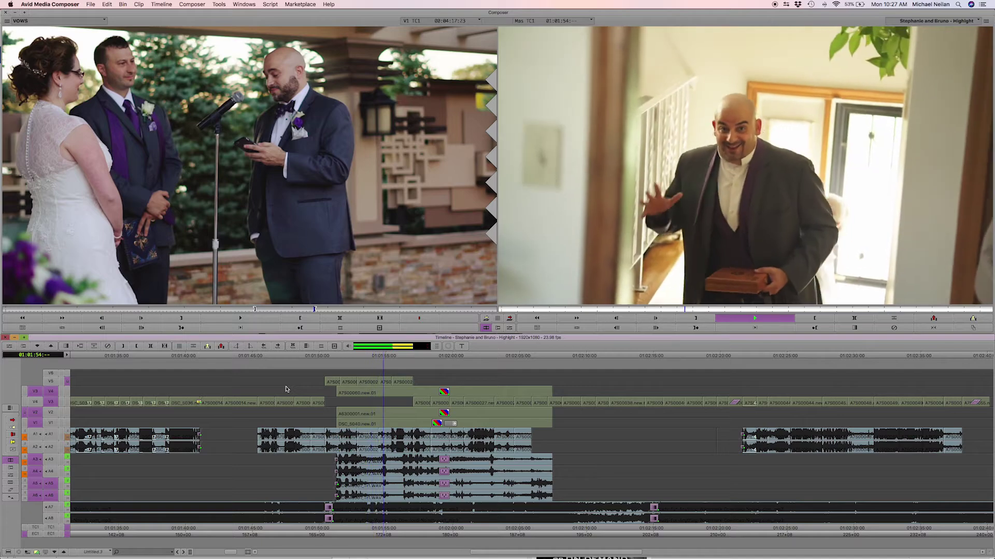
- Play back the vow section and mark the pause from 01:01:53:12 to 01:01:54:05 in the sequence
key("space")
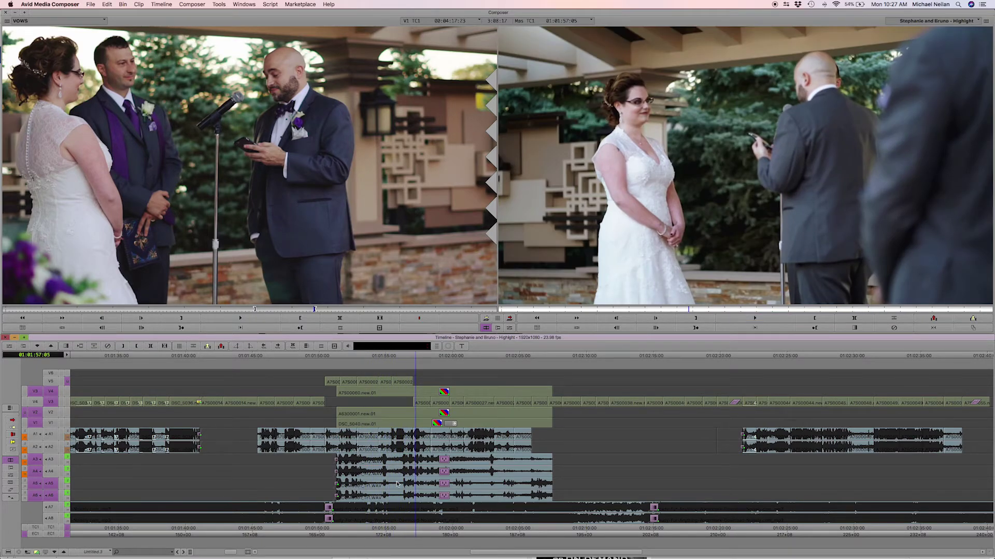
left_click_drag(391, 462, 405, 466)
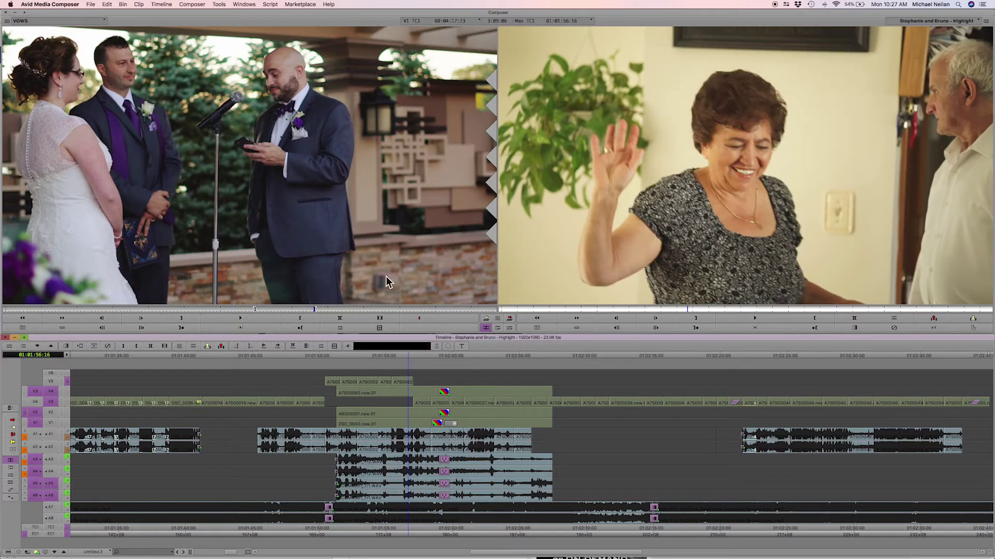
left_click(362, 383)
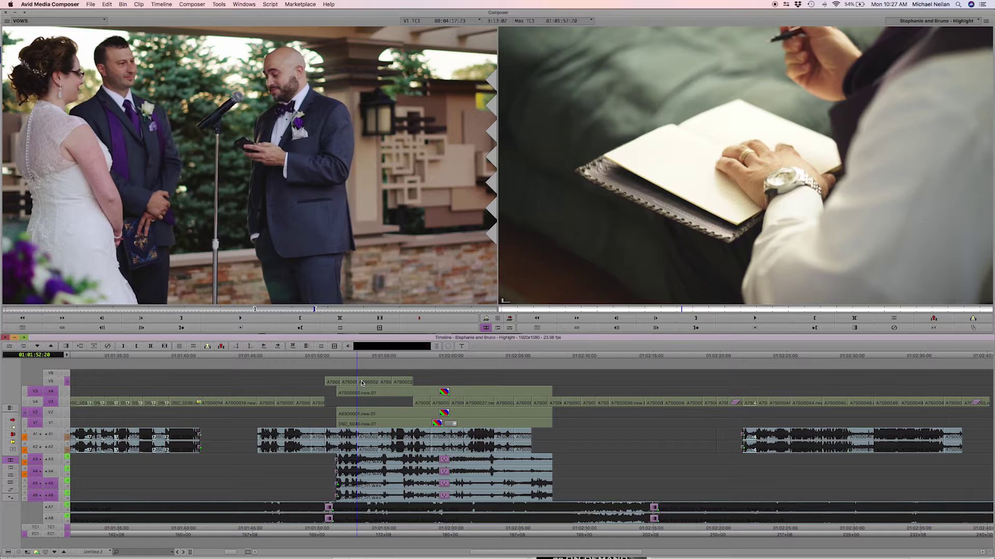
key("space")
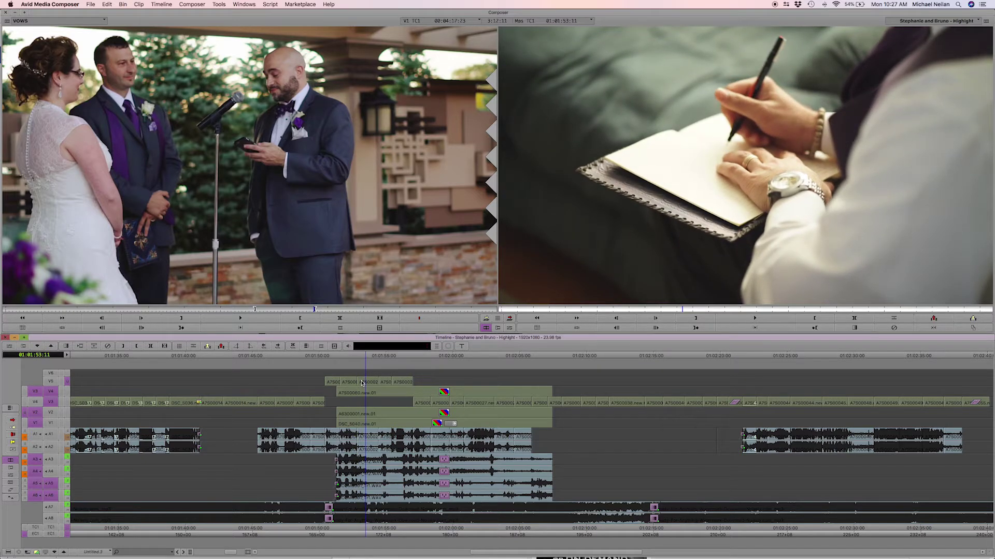
key("i")
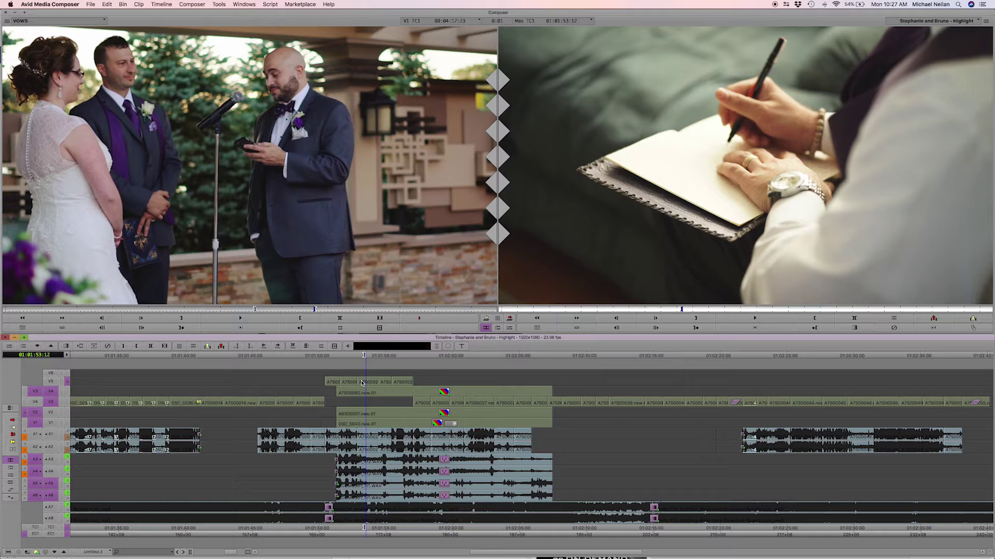
key("space")
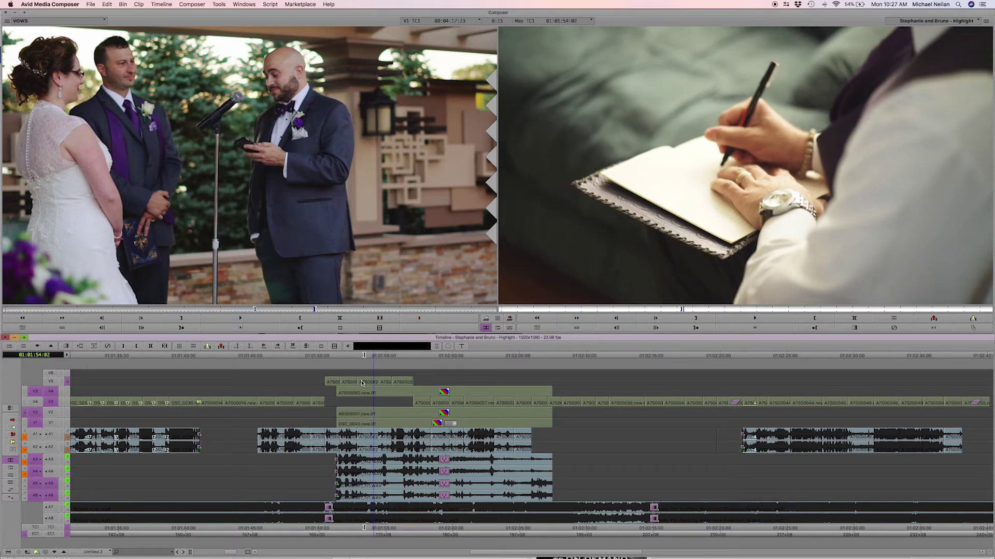
key("o")
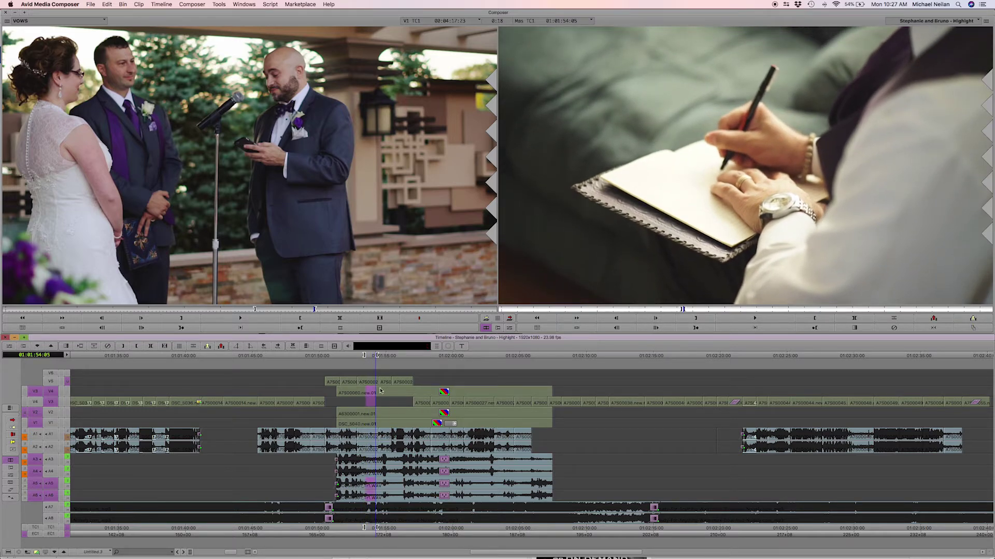
- Adjust the track selection so edits cover the vow clips' video tracks and include audio tracks A3 and A4
left_click(51, 403)
left_click(50, 416)
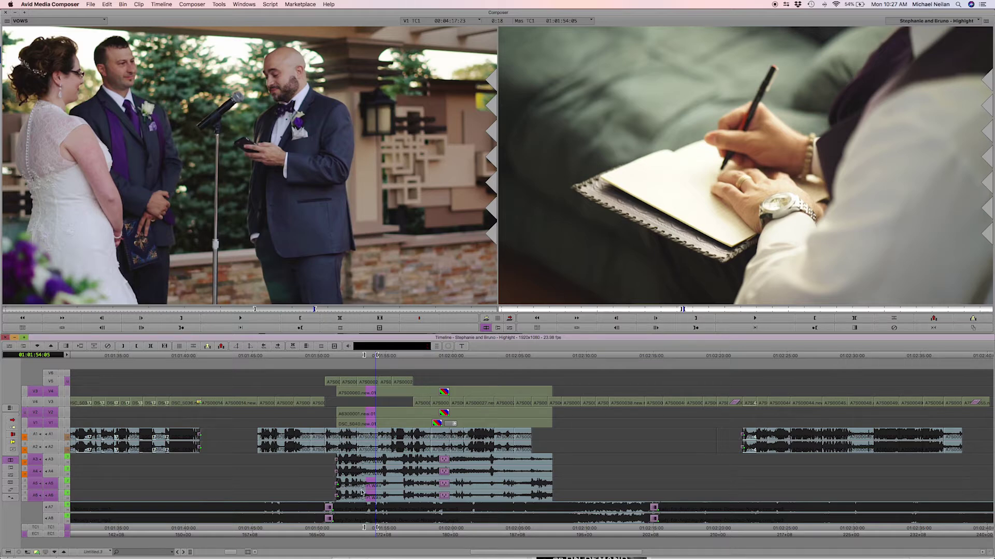
left_click(52, 472)
left_click(50, 460)
- Try extracting the marked pause across the enabled tracks, play back the cut, and undo the extraction
key("x")
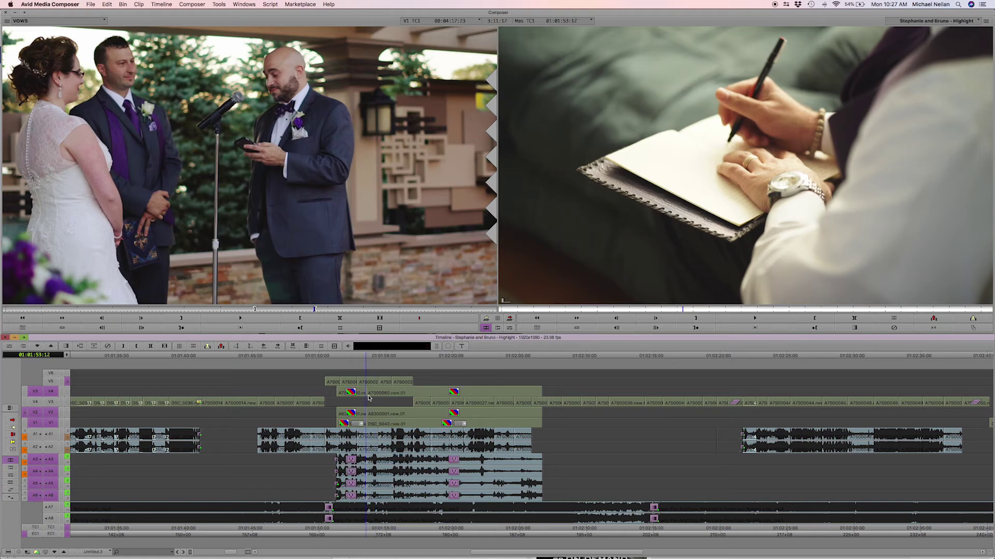
key("space")
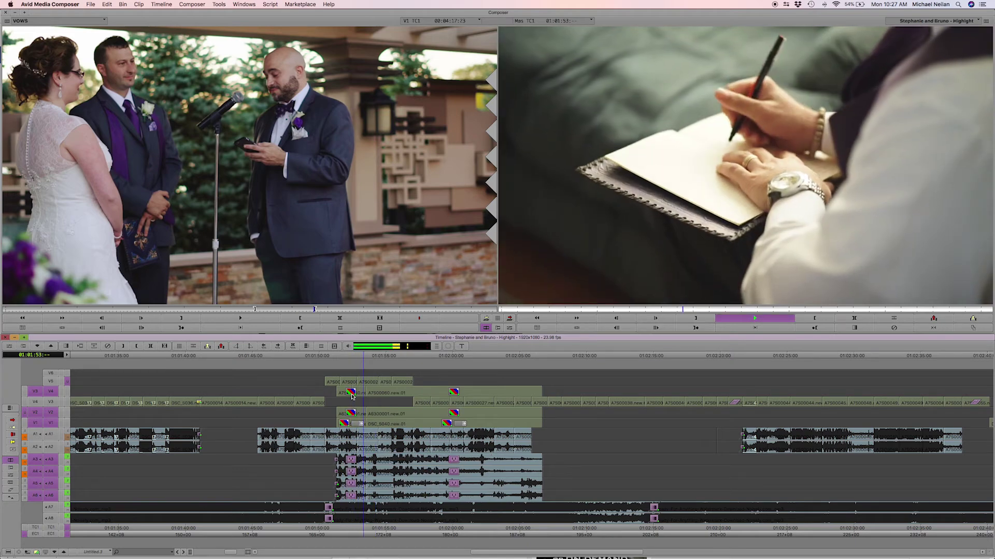
key("space")
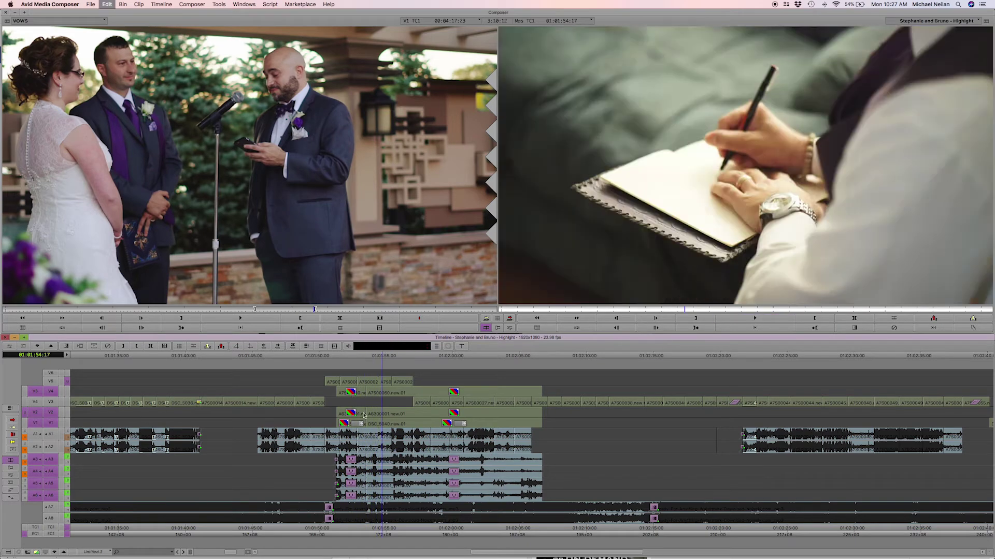
key("super+z")
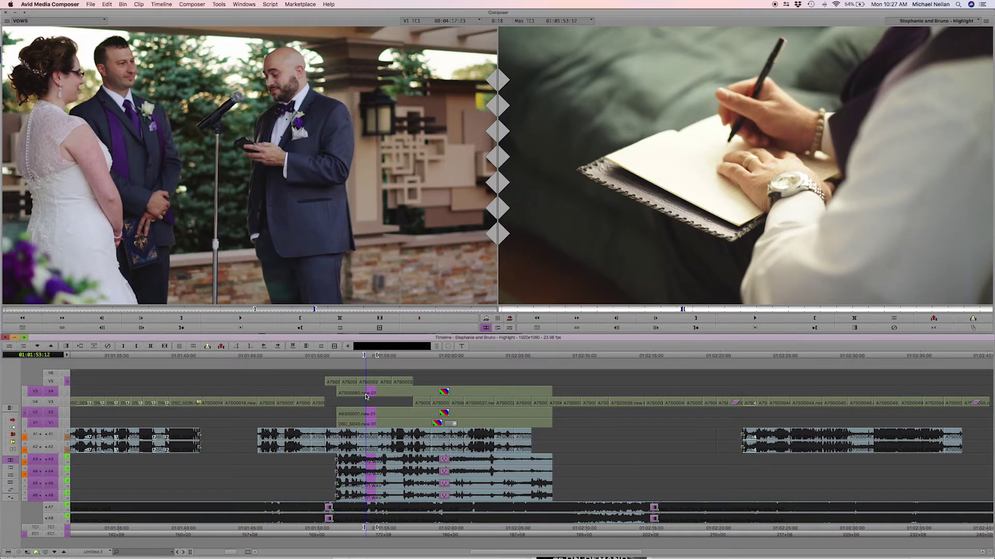
- Move the In mark to 01:01:53:16 and extract the shortened range from the vow clips
key("Right")
key("Right")
key("Right")
key("Right")
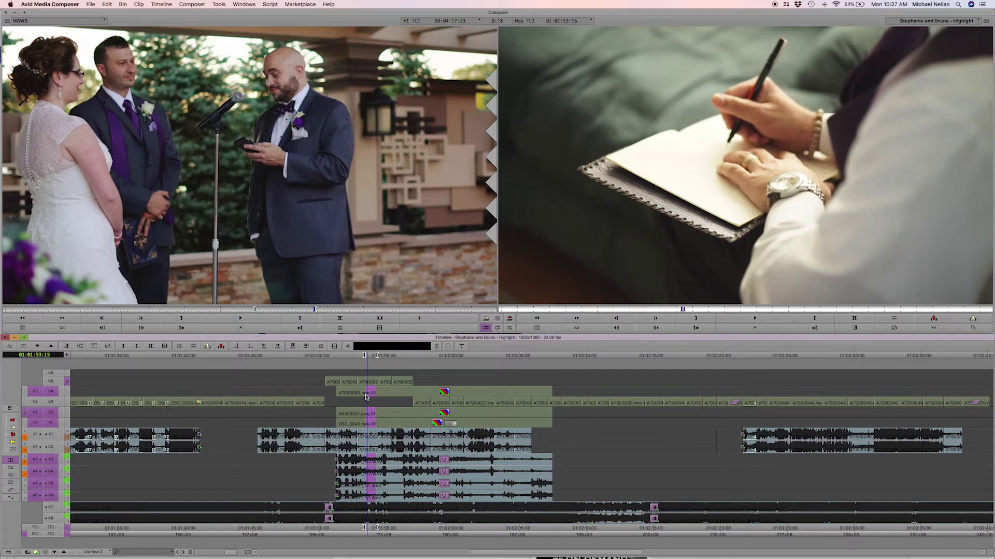
key("i")
key("Right")
key("Right")
key("Right")
key("Right")
key("Right")
key("Right")
key("Right")
key("Right")
key("Right")
key("Right")
key("Right")
key("Right")
key("Right")
key("Right")
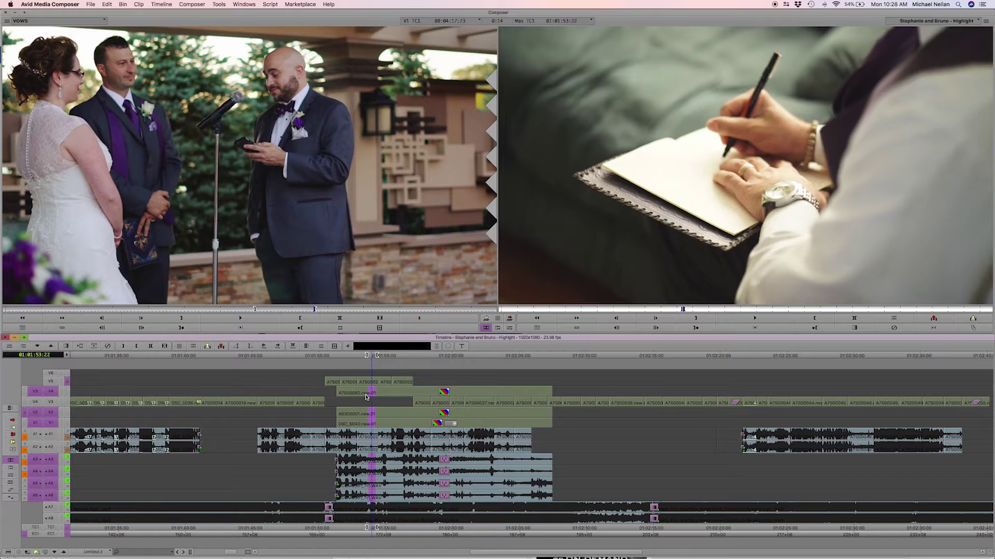
key("x")
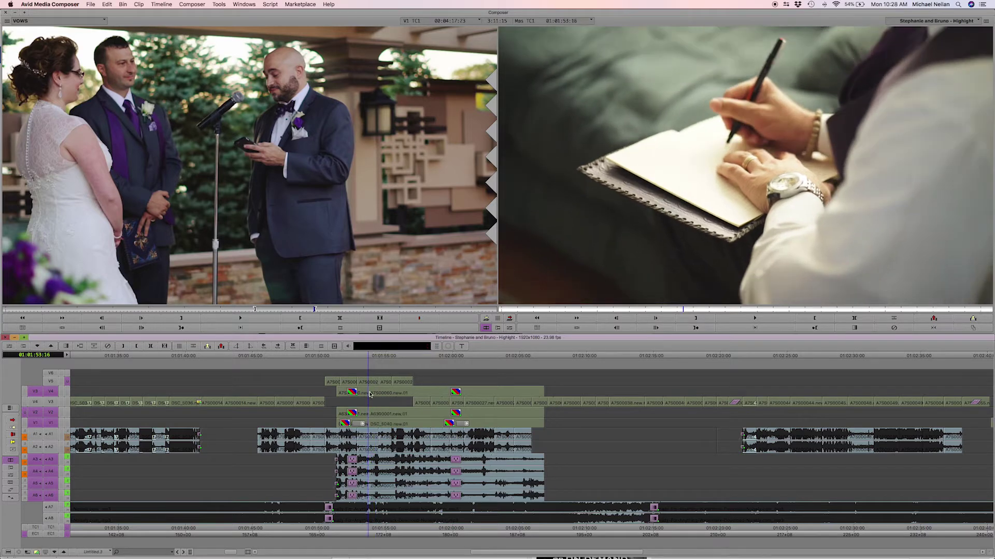
- Play back the vow again and extract the short range from 01:01:54:18 to 01:01:54:23
left_click(341, 398)
key("space")
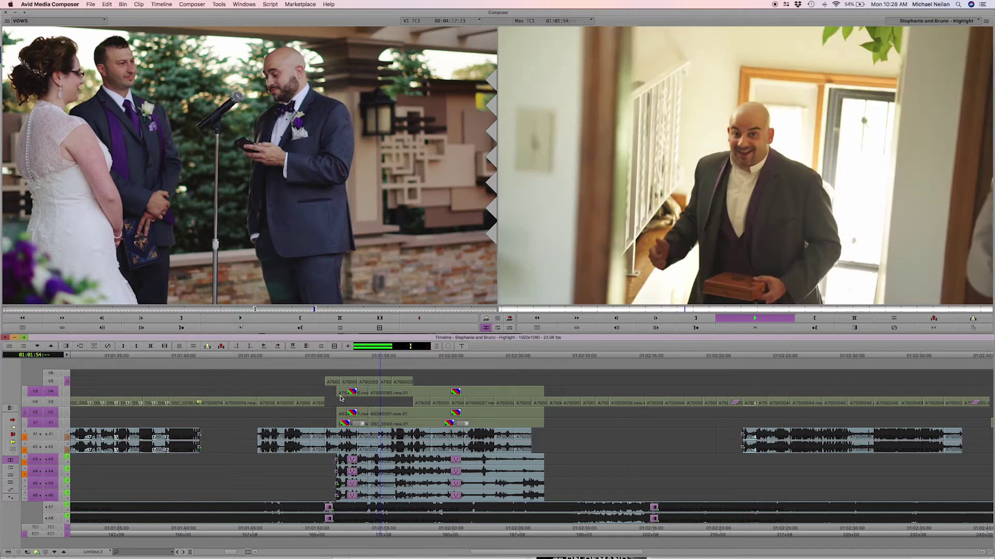
key("space")
key("i")
key("space")
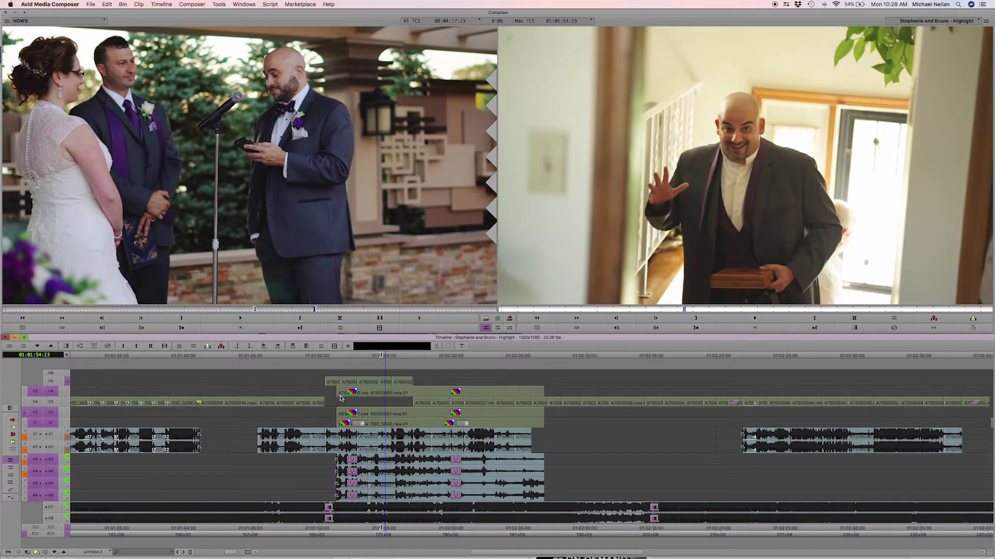
key("x")
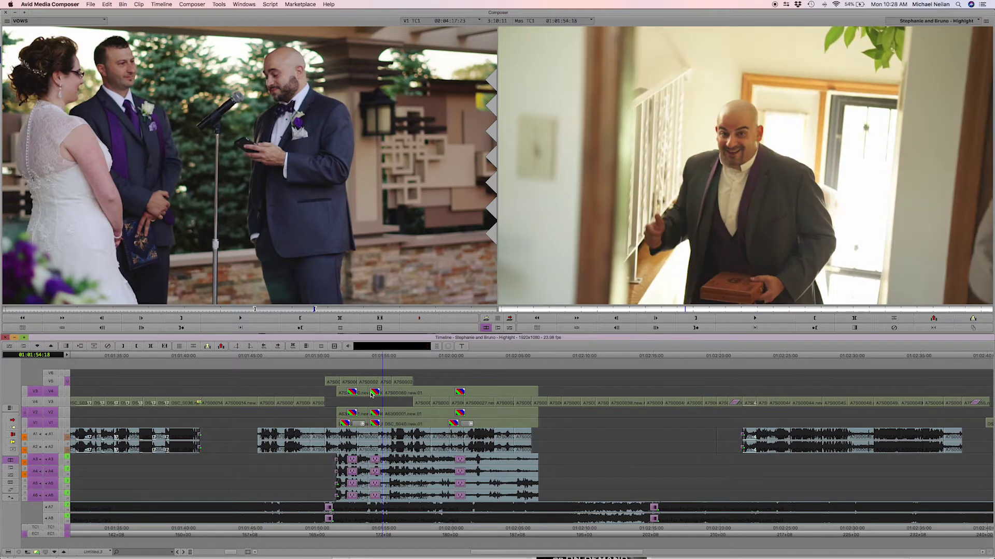
- Play back the tightened vow from its start to past 01:02:00 to check its pacing
left_click(338, 413)
key("space")
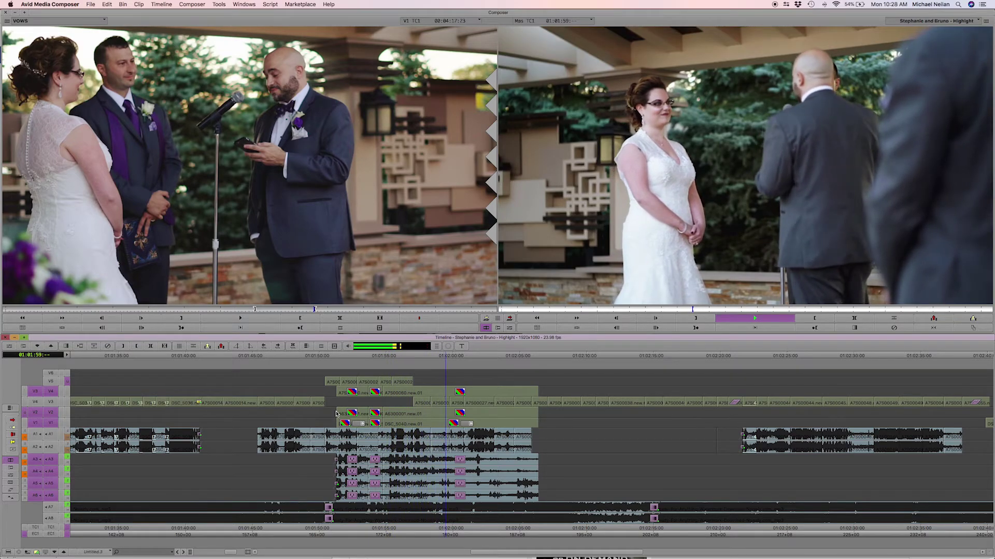
key("space")
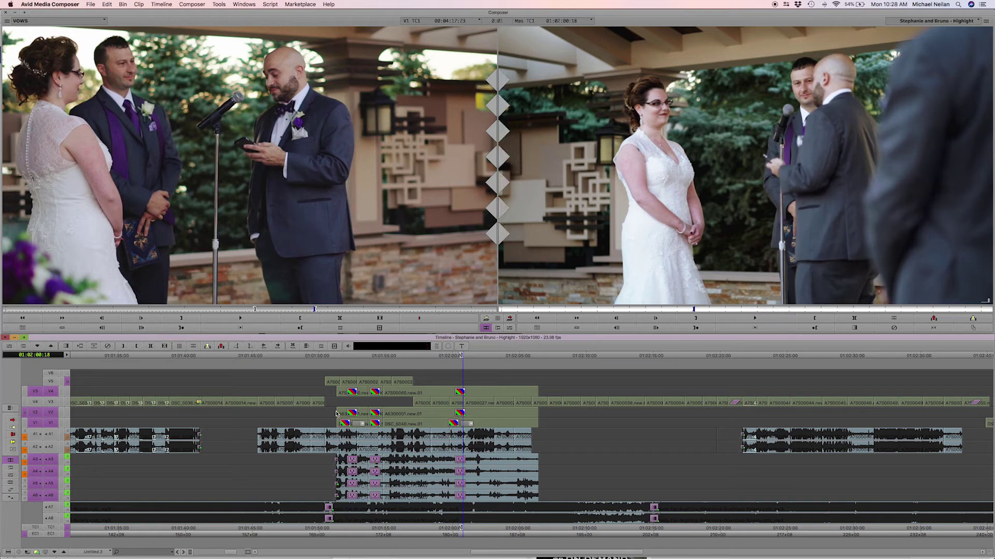
key("space")
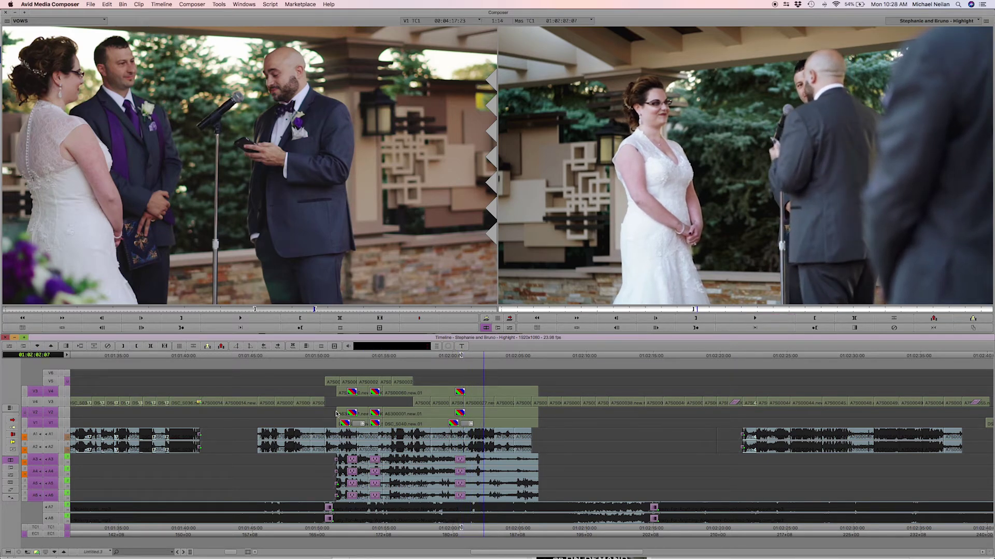
key("space")
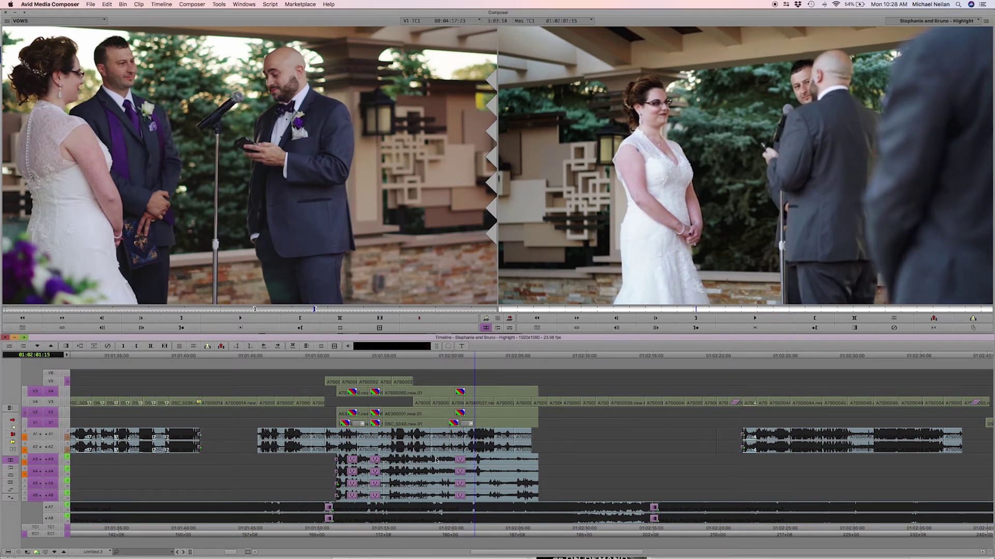
- Dismiss the BF76 Peak Limiter effect dialog and toggle the selection of audio tracks A3 through A6
left_click(459, 472)
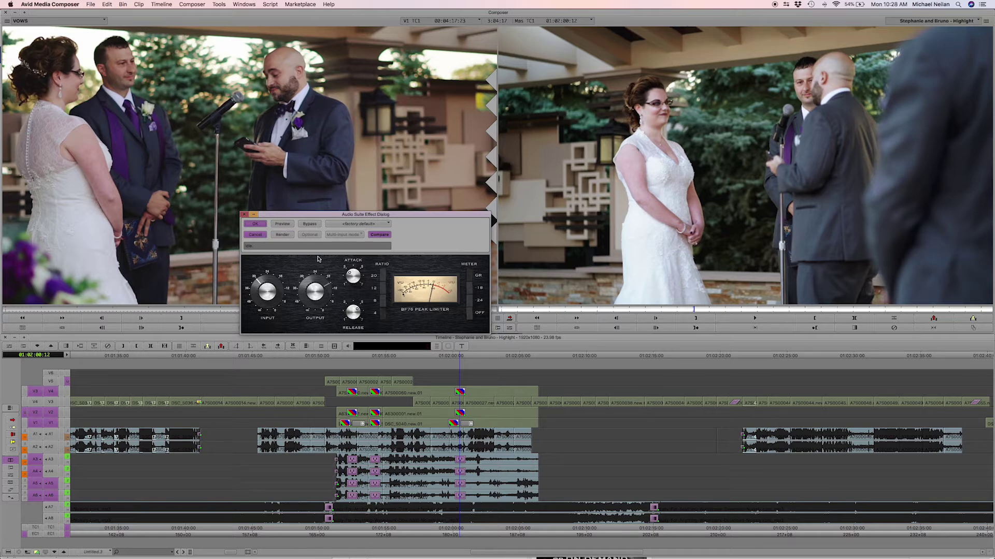
left_click(260, 236)
left_click(51, 462)
left_click(51, 473)
left_click(51, 484)
left_click(50, 499)
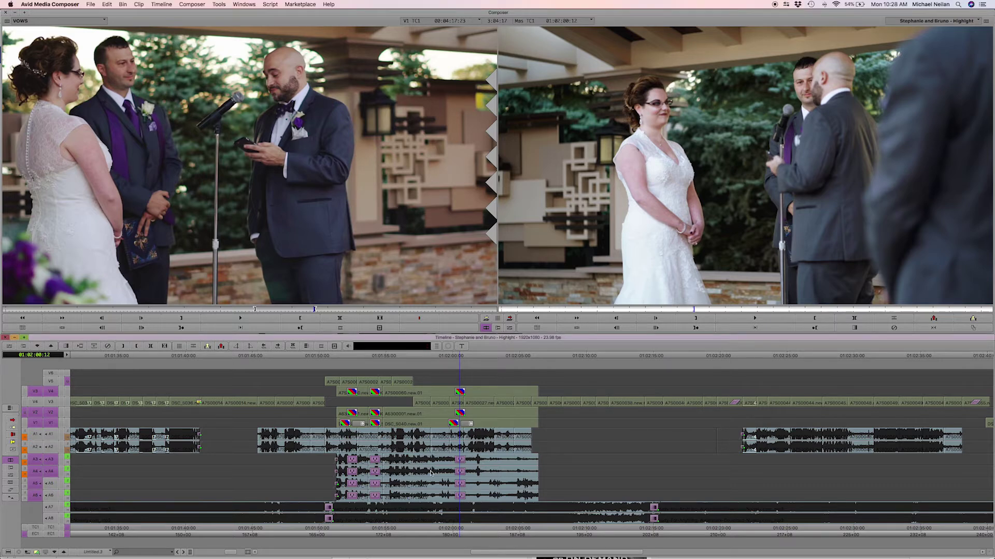
- Render the BF76 Peak Limiter with its factory default settings on the vow audio clip at 01:01:59:21
left_click(452, 470)
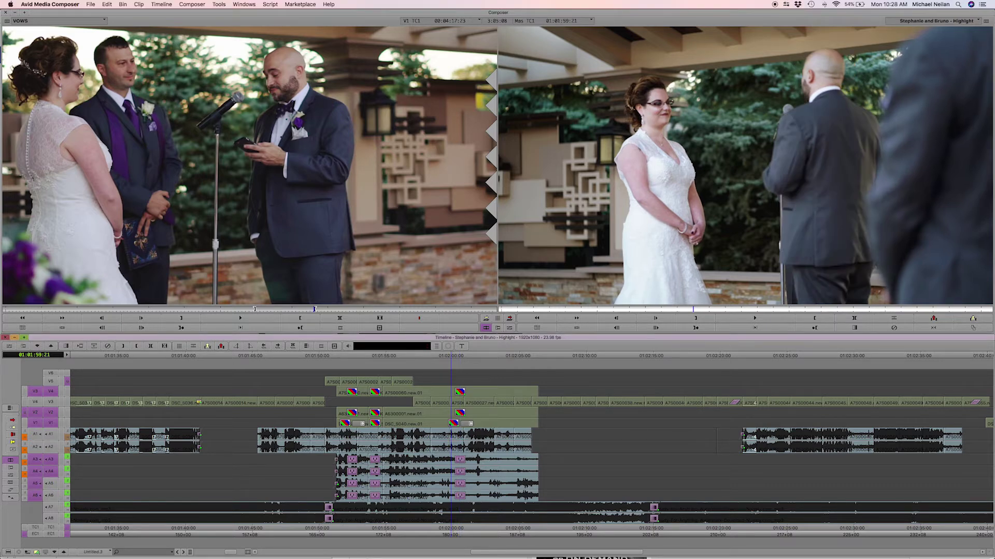
key("F8")
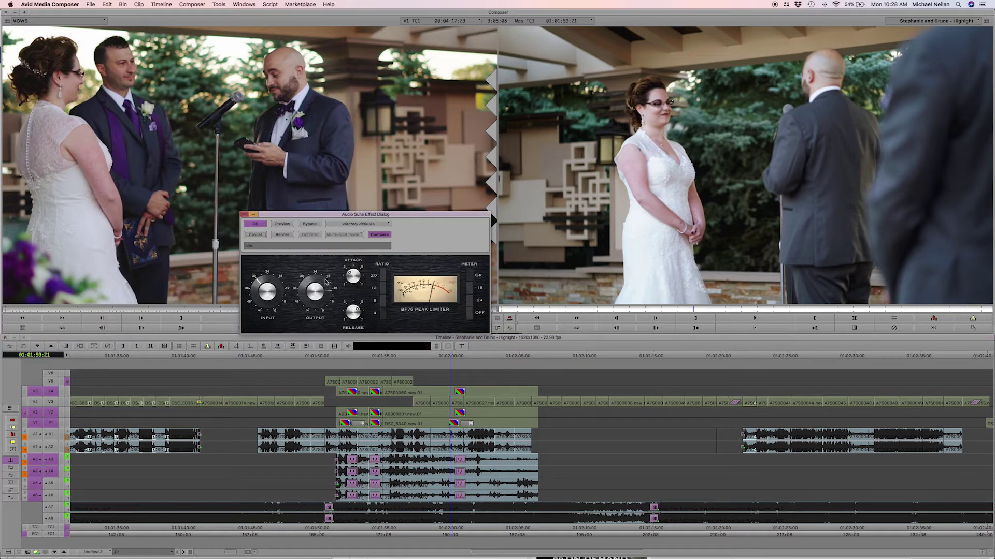
left_click(273, 234)
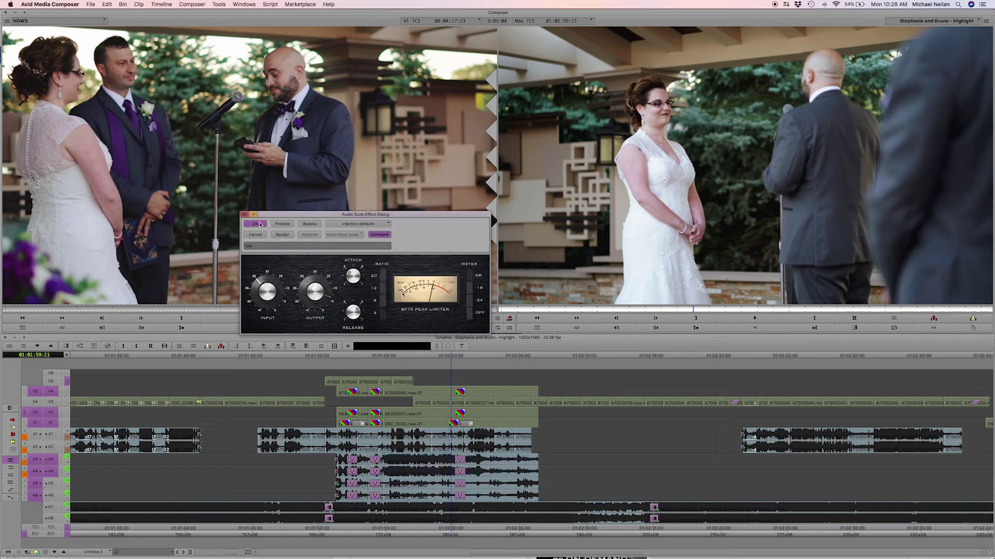
left_click(260, 224)
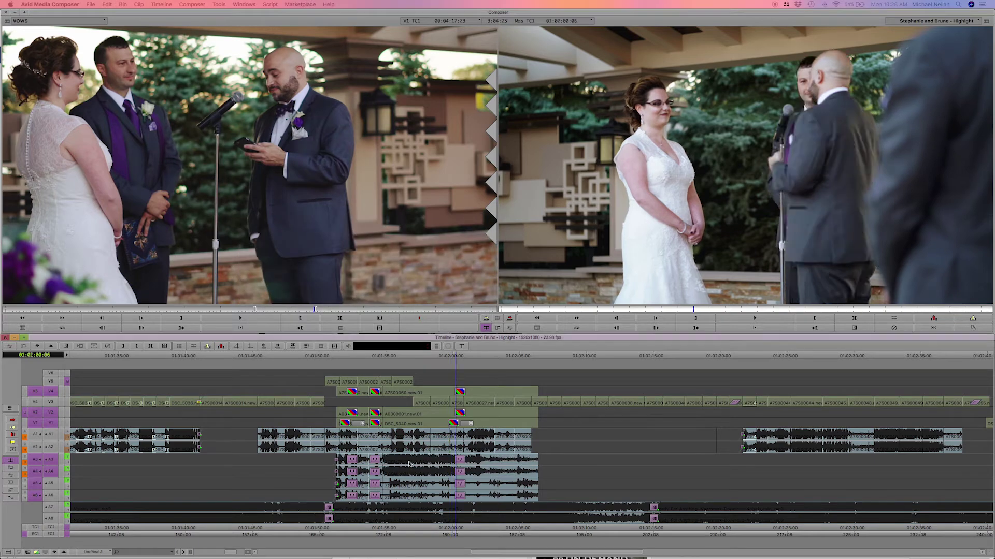
- Play back the limited vow audio and render the BF76 Peak Limiter again on the clip at 01:01:59:04
left_click(371, 462)
key("space")
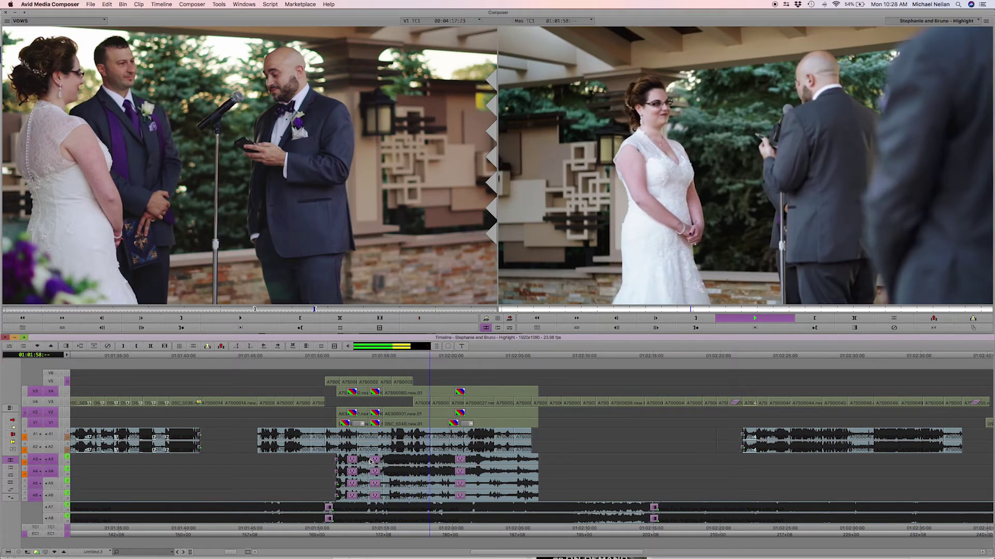
key("space")
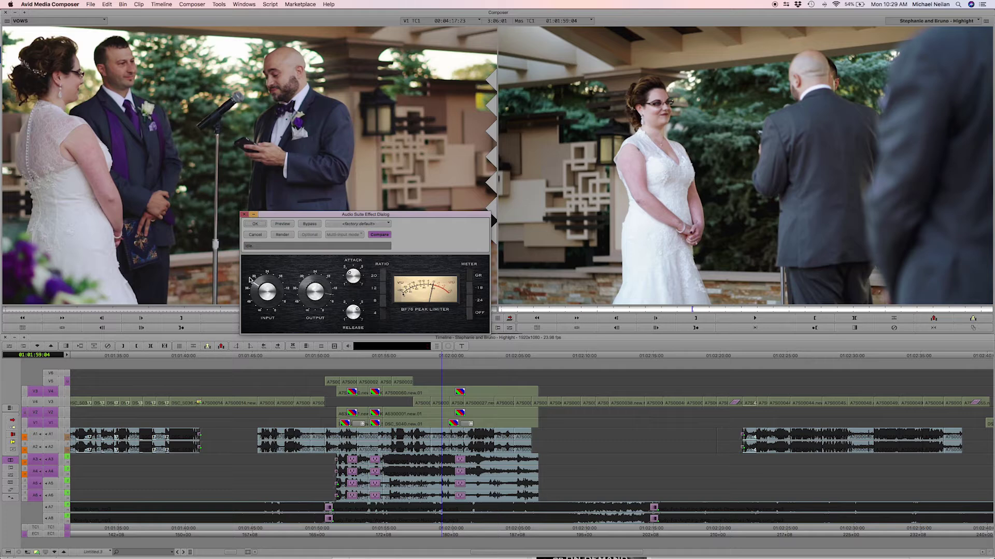
left_click(283, 235)
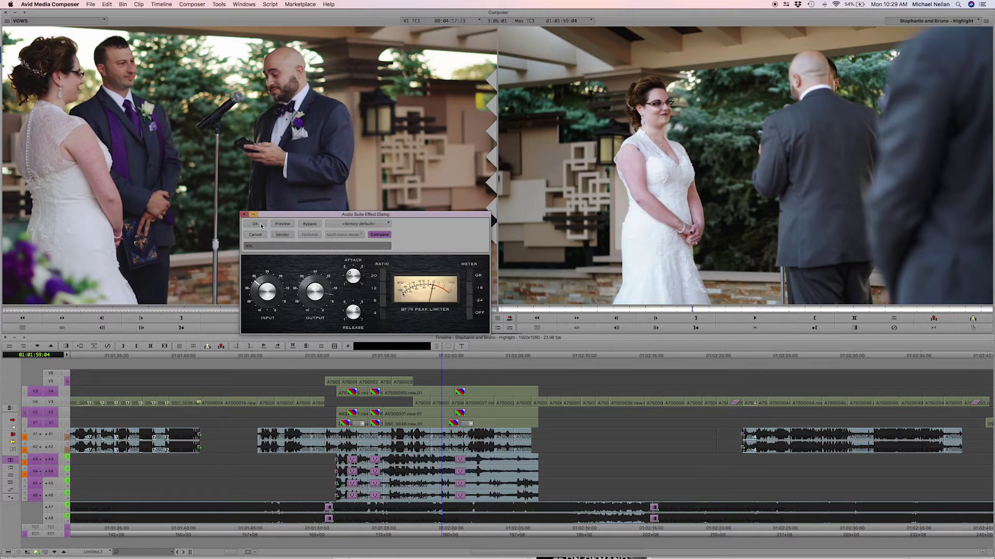
left_click(255, 224)
- Add and render a dissolve on the vow's audio at the cut near 01:01:54:18, and play back the edit
left_click(381, 465)
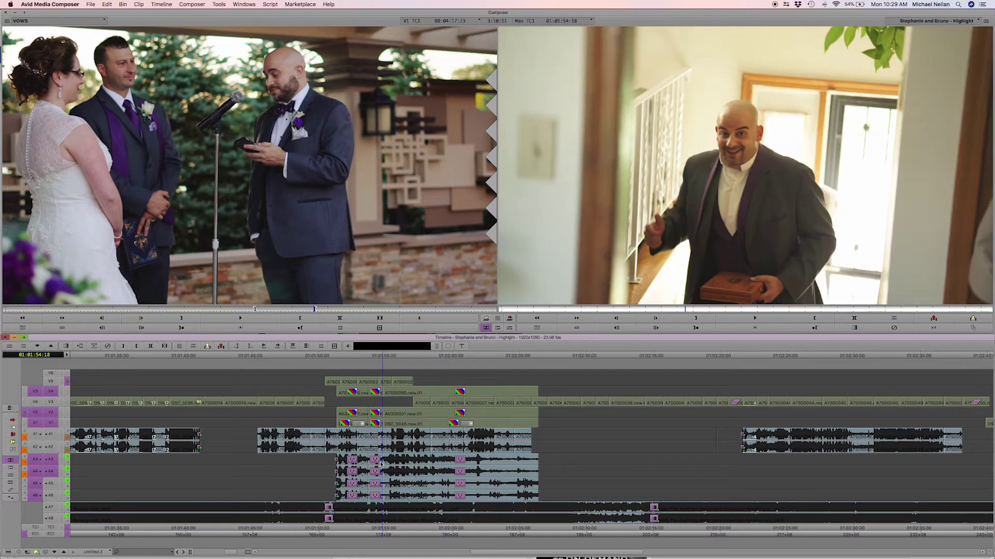
key("backslash")
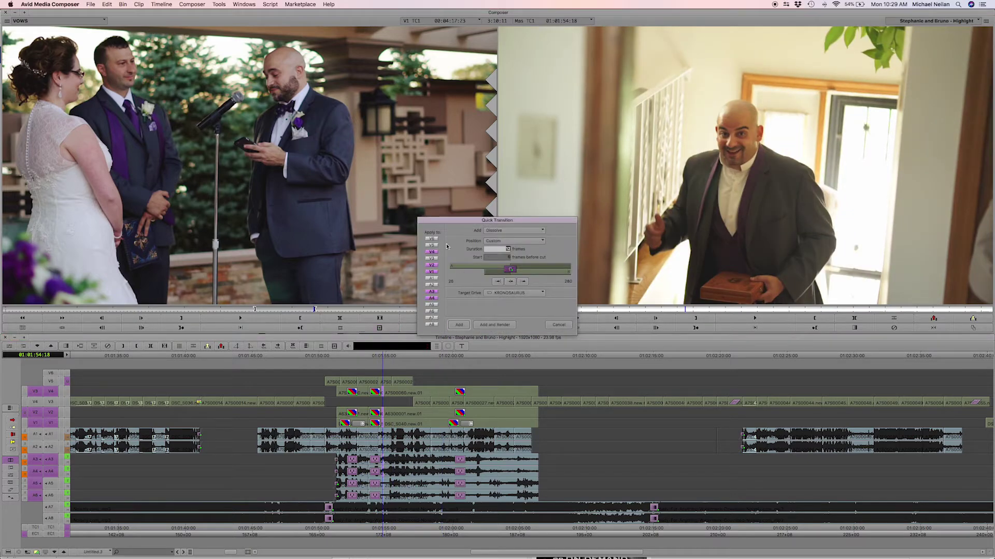
left_click(432, 253)
left_click(491, 326)
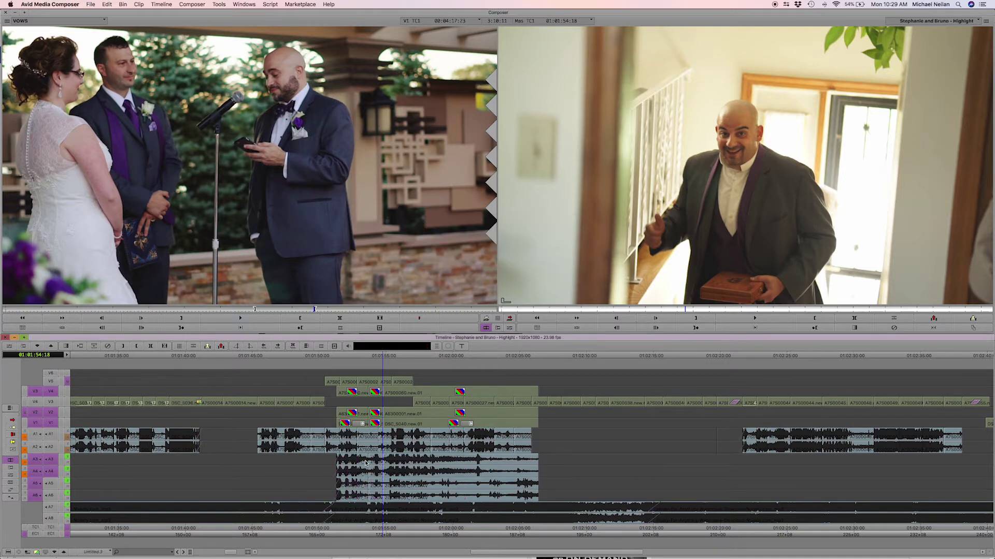
left_click(365, 462)
key("space")
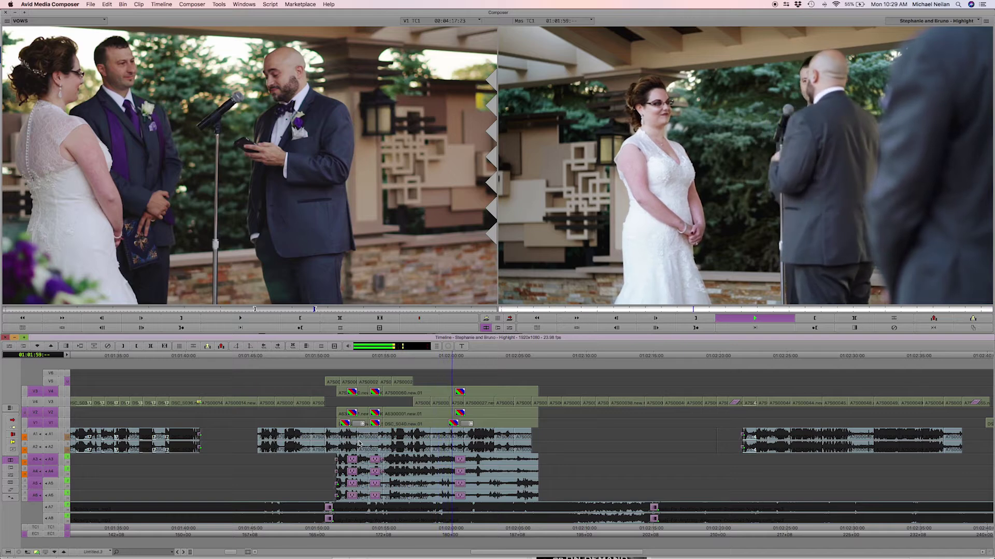
- Stop playback and render the BF76 Peak Limiter with its factory default settings on the vow audio clip at 01:02:00:17
key("space")
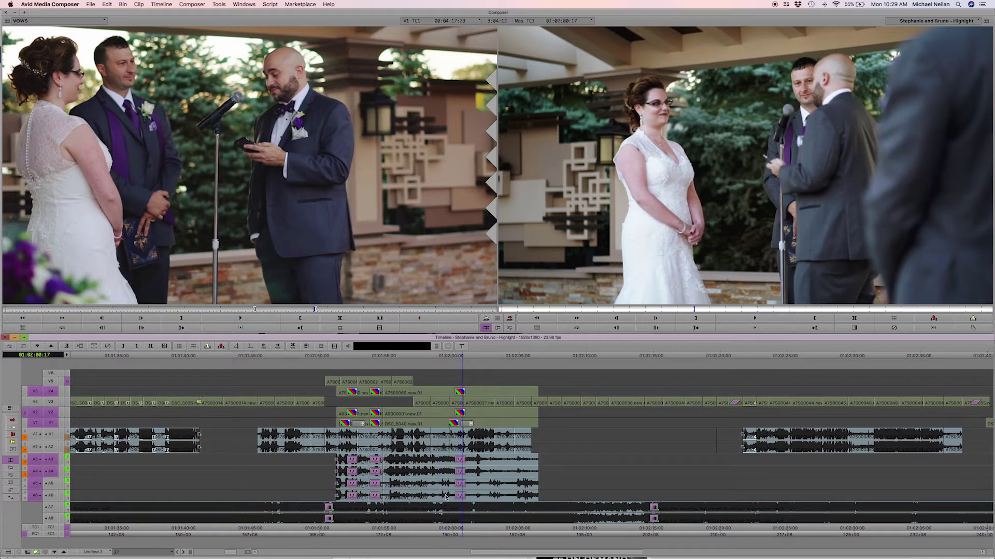
left_click(50, 483)
left_click(50, 496)
left_click(50, 459)
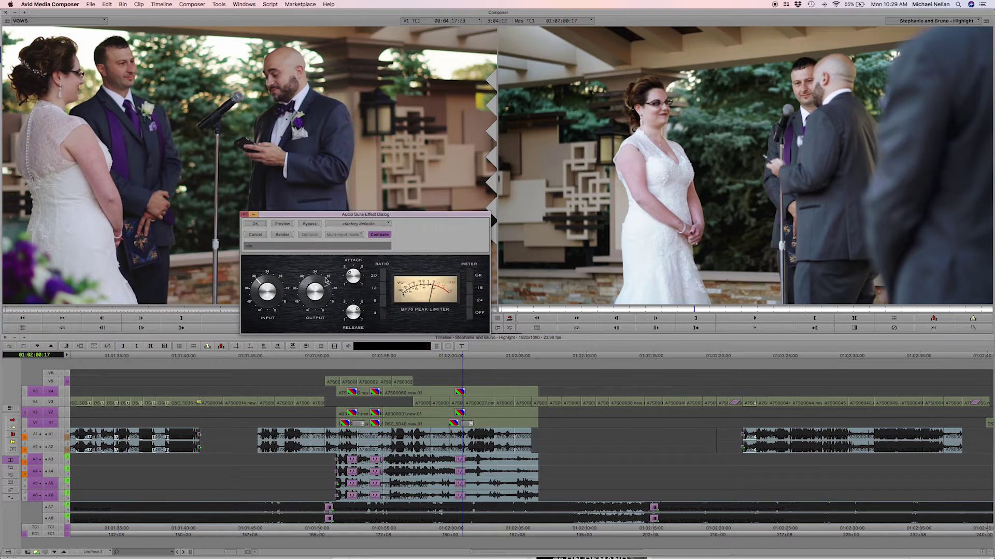
left_click(288, 235)
left_click(258, 224)
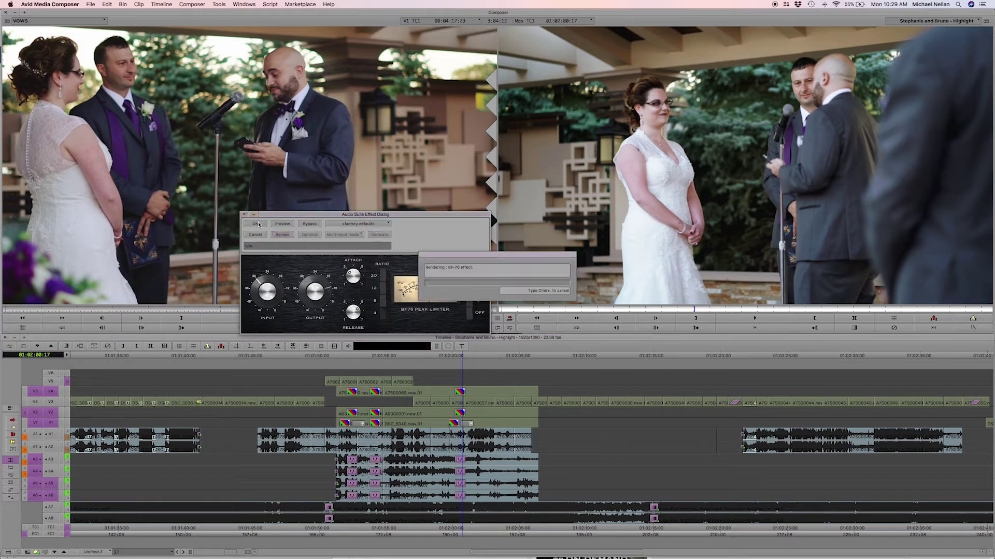
left_click(258, 224)
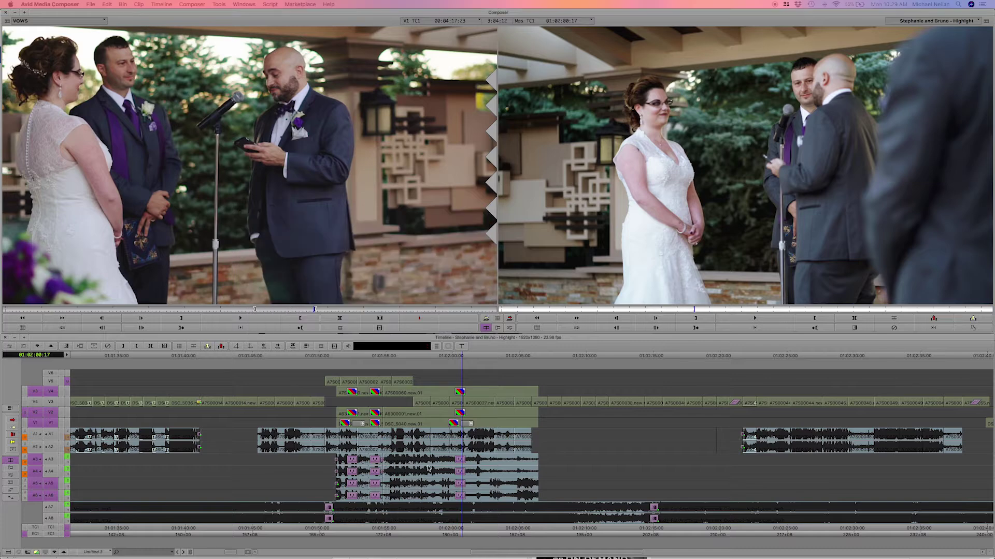
- Play back the limited vow audio and mark the pause from 01:02:00:23 to 01:02:01:09
left_click(355, 465)
key("space")
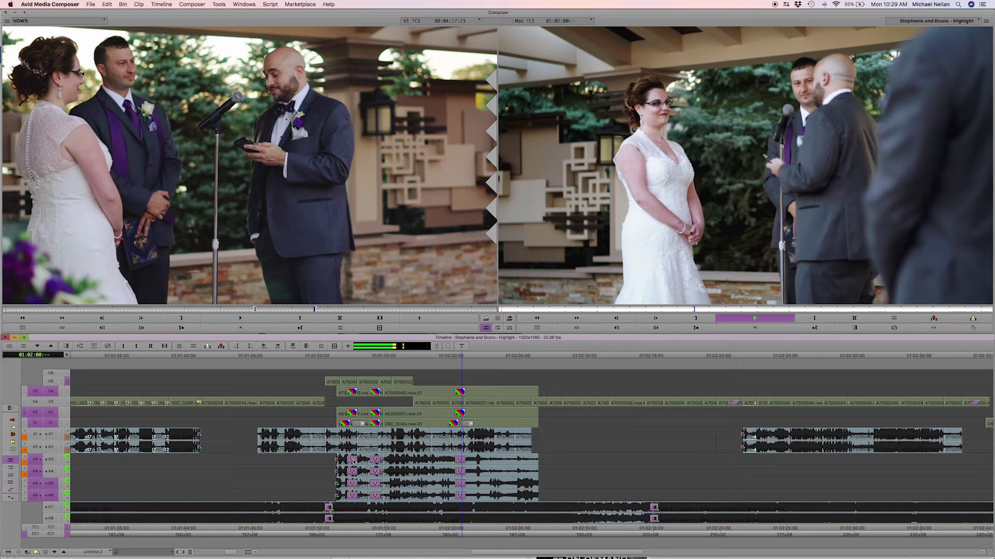
key("space")
key("Left")
key("i")
key("Right")
key("Right")
key("Right")
key("Right")
key("Right")
key("Right")
key("Right")
key("Right")
key("Right")
key("Right")
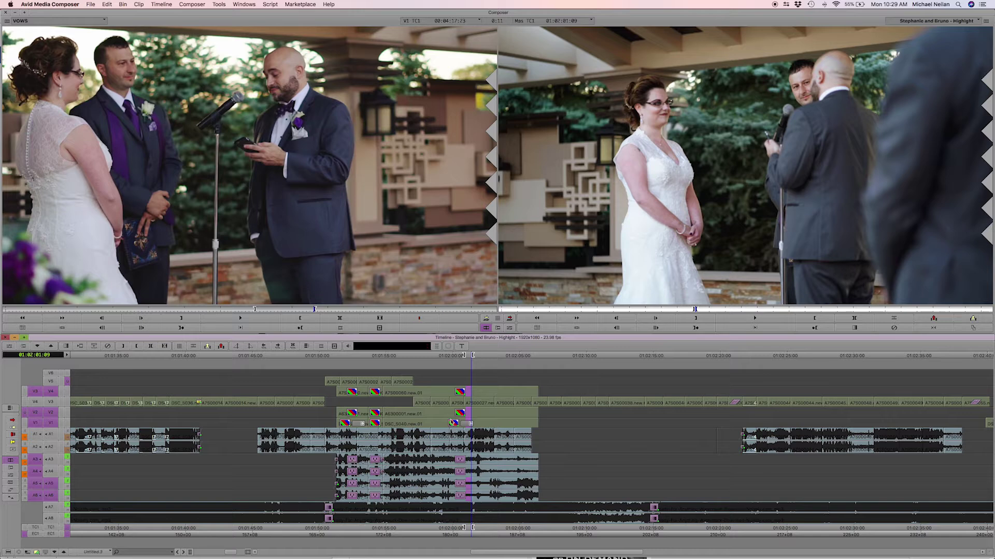
- Try extracting the marked pause without tracks A3 and A4, play back the edit and undo the extraction
key("x")
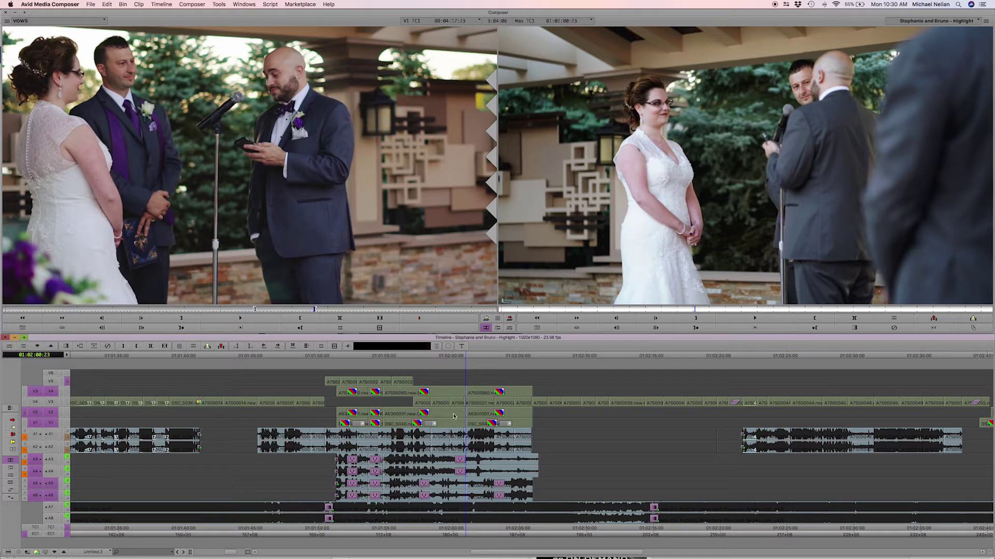
key("space")
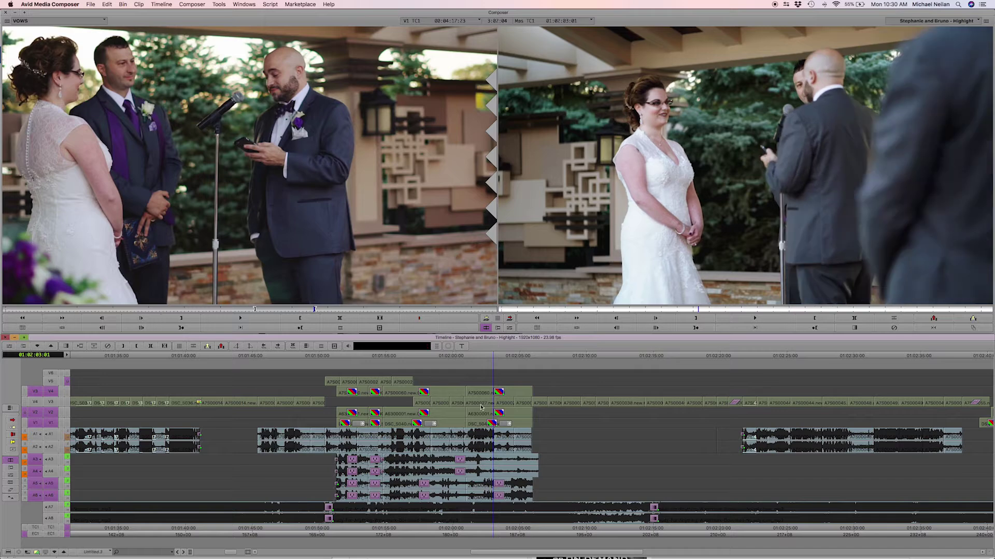
left_click(399, 397)
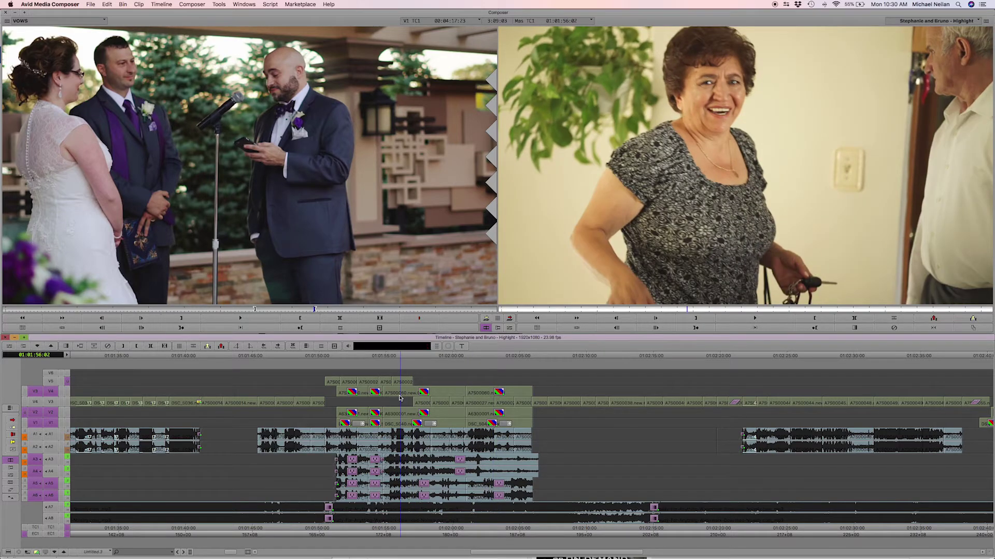
key("space")
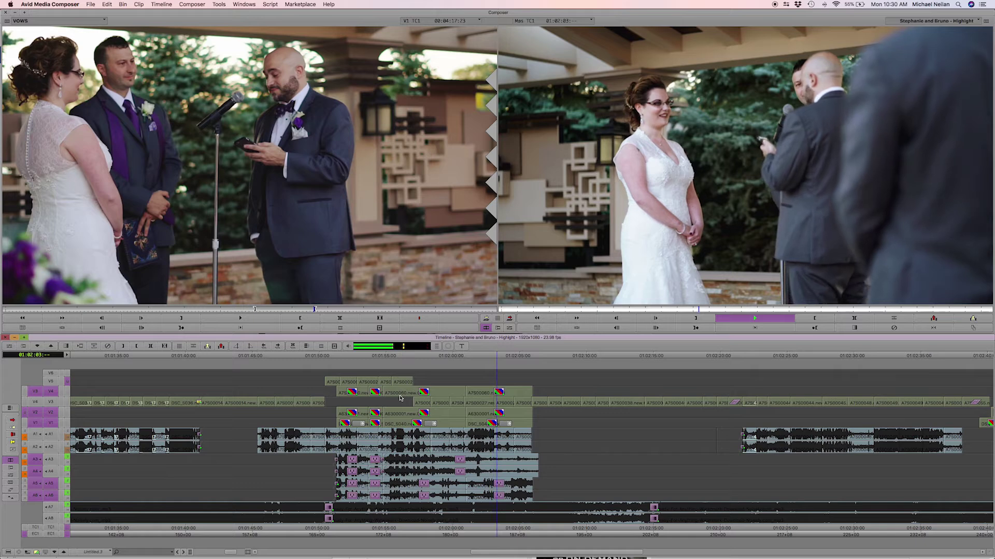
key("space")
key("space")
key("super+z")
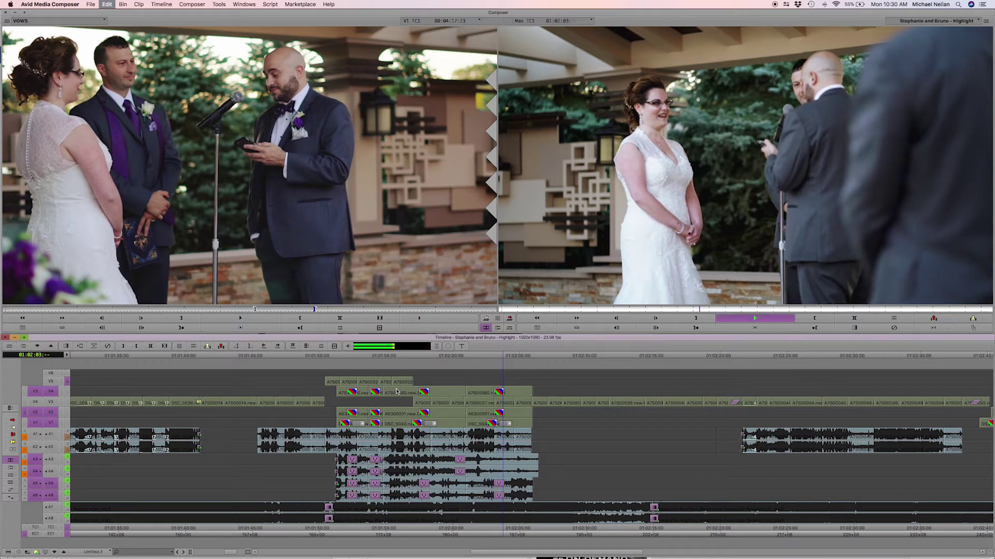
key("super+z")
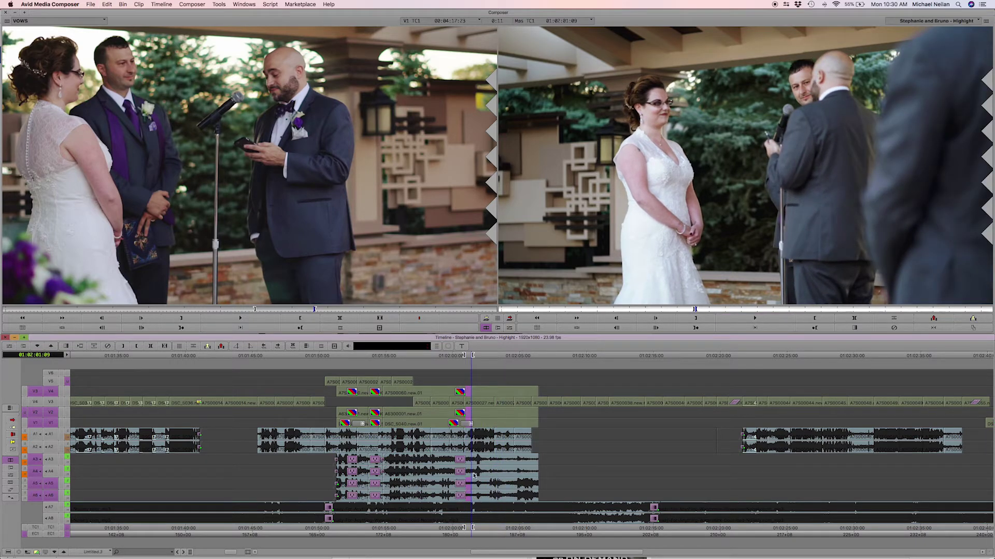
- Include audio tracks A3 and A4, extract the marked pause from the vow, and review the cut at 01:02:00:23
left_click(46, 471)
left_click(48, 460)
key("x")
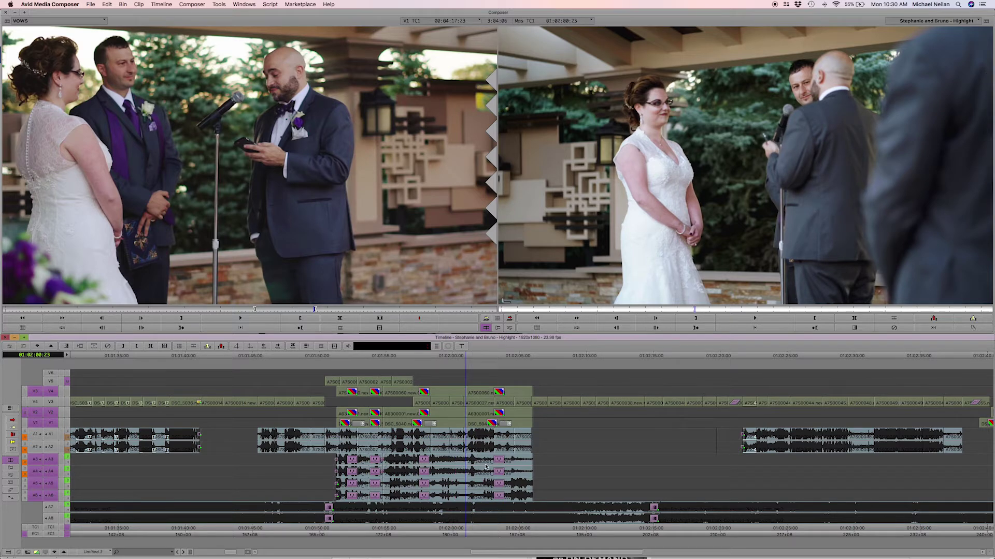
left_click(443, 464)
key("space")
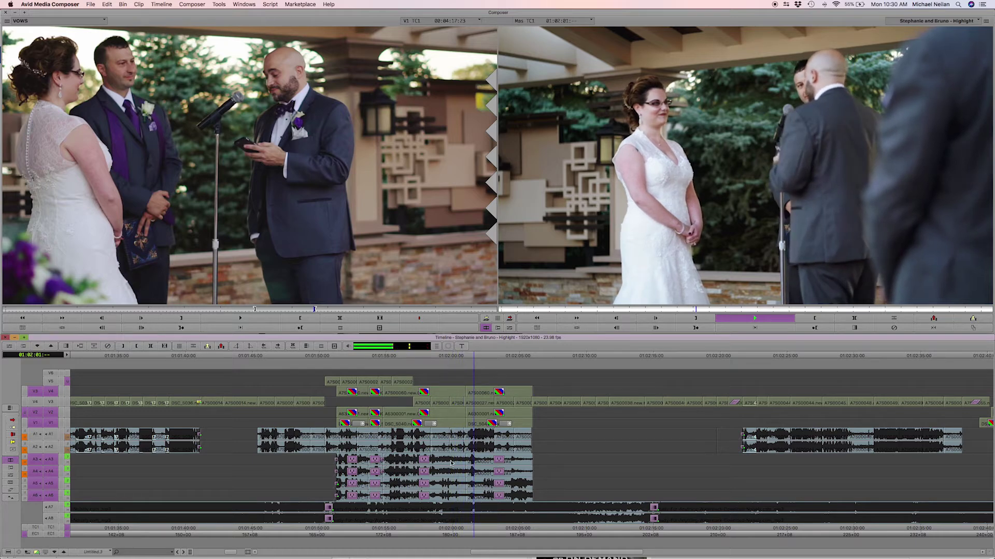
left_click(468, 400)
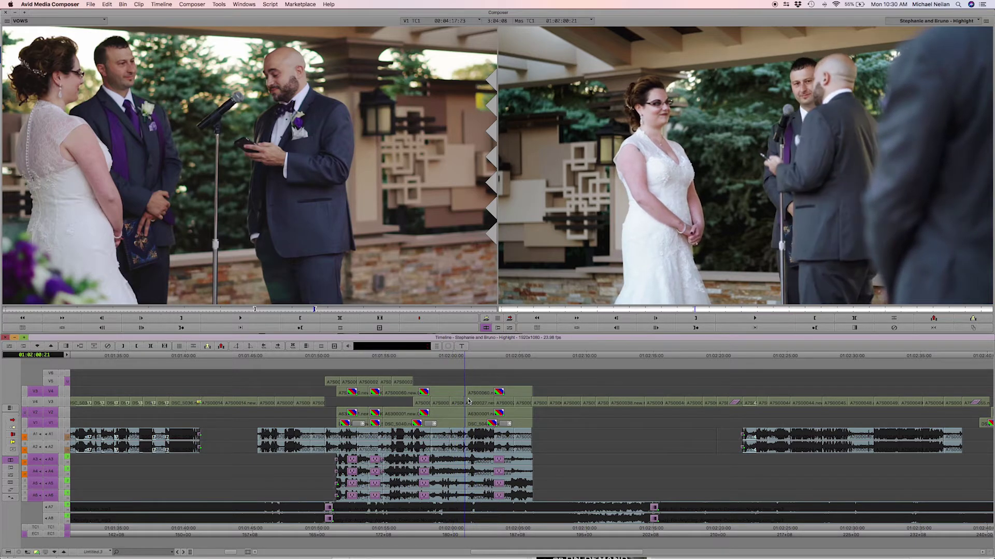
key("Left")
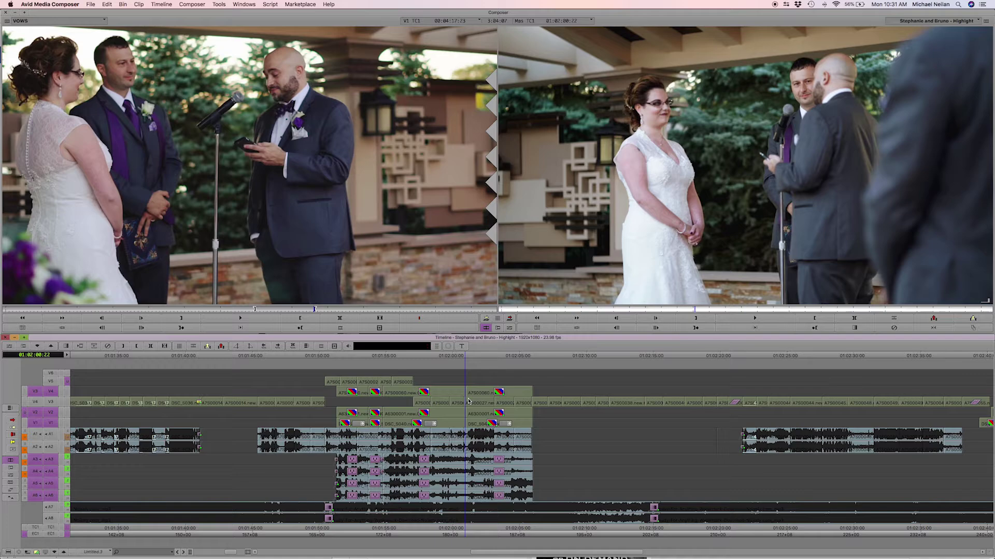
key("a")
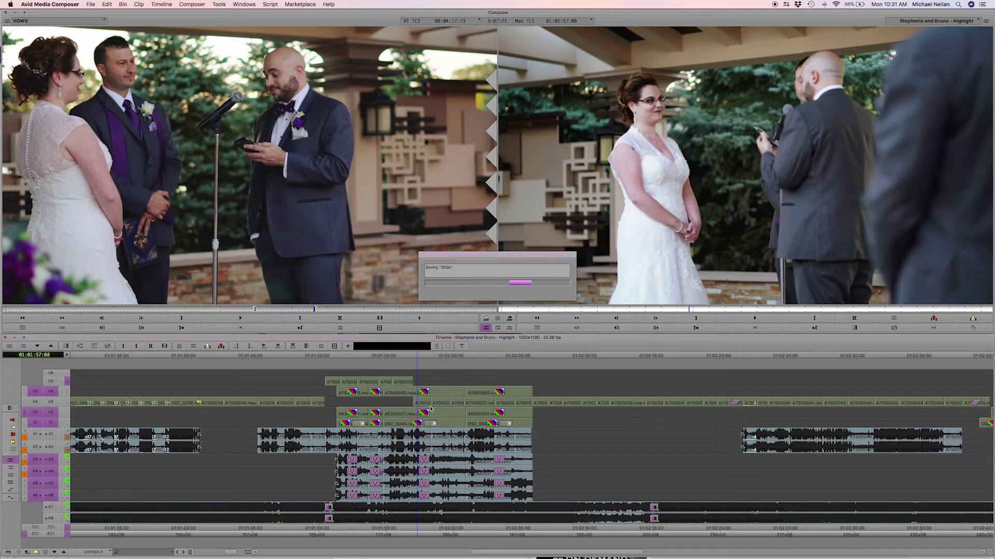
key("space")
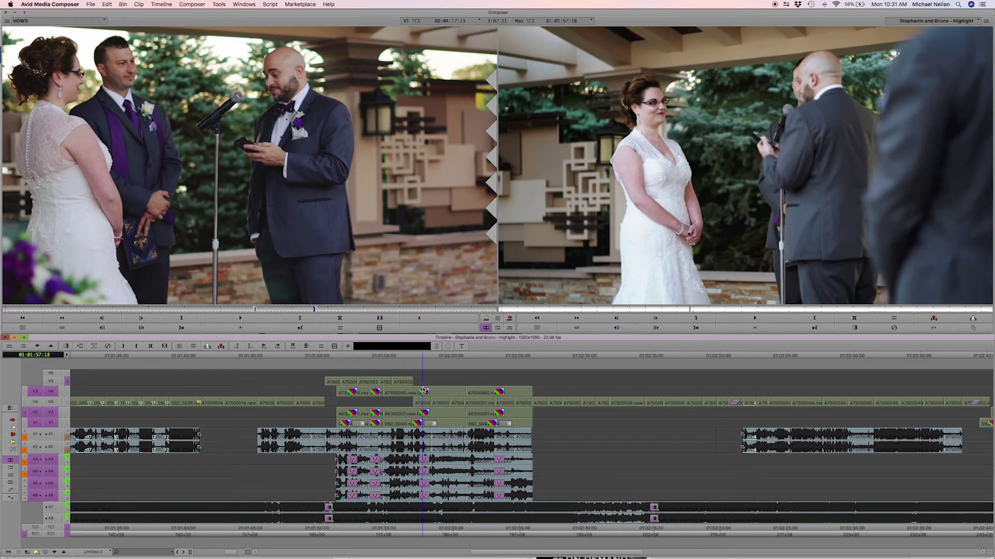
- Move the four cutaway clips starting near 01:01:57 from track V3 up to track V5
left_click(422, 402)
left_click(441, 402, "shift")
left_click(452, 404, "shift")
left_click(471, 403, "shift")
left_click_drag(414, 374, 416, 381)
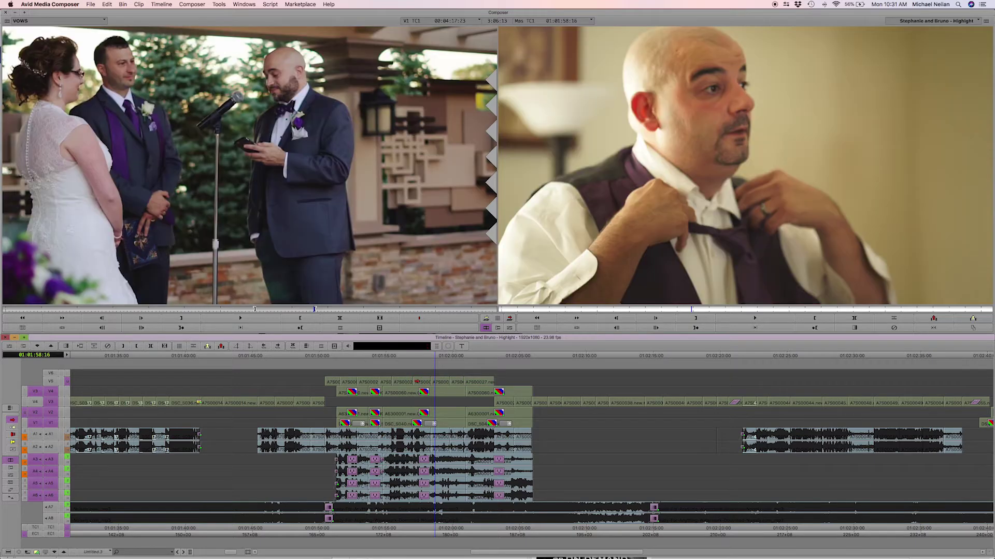
- Play back the vow with its cutaways and move the last of the V5 cutaway clips back down to V3
left_click(399, 383)
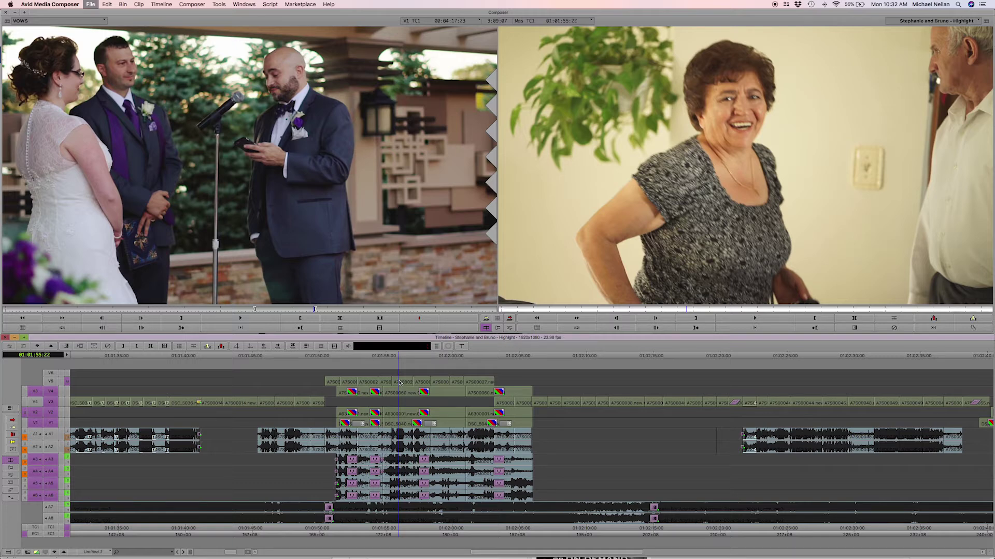
left_click_drag(402, 385, 303, 388)
key("space")
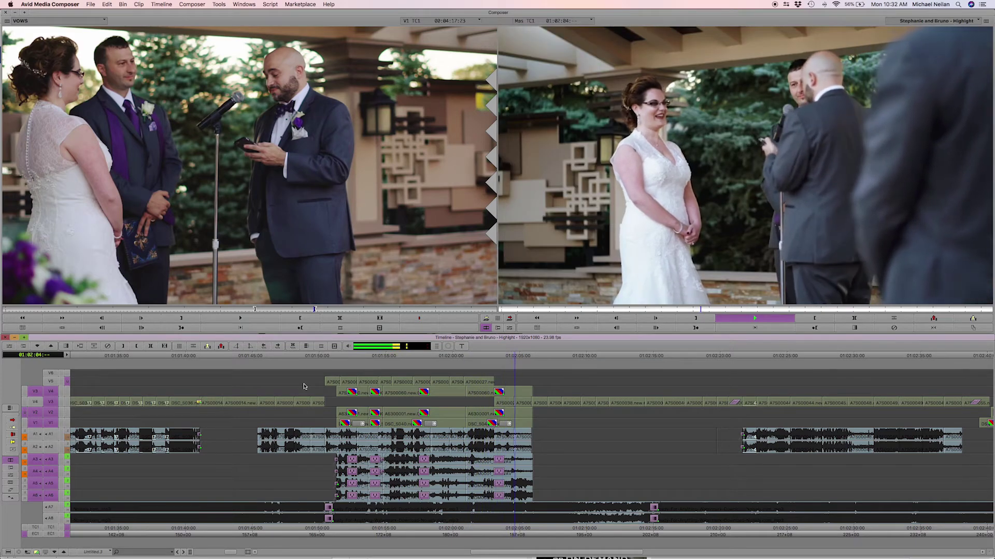
key("space")
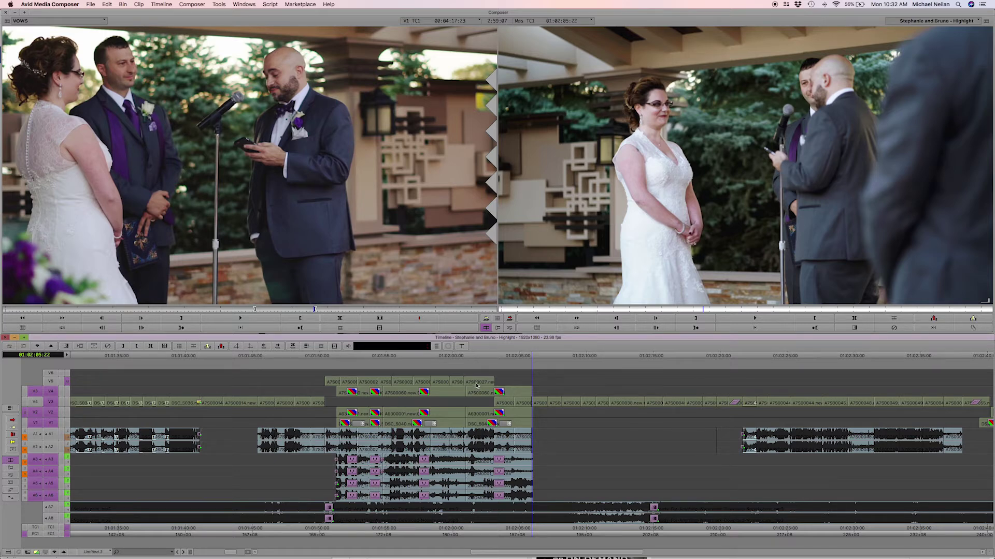
left_click_drag(469, 383, 469, 398)
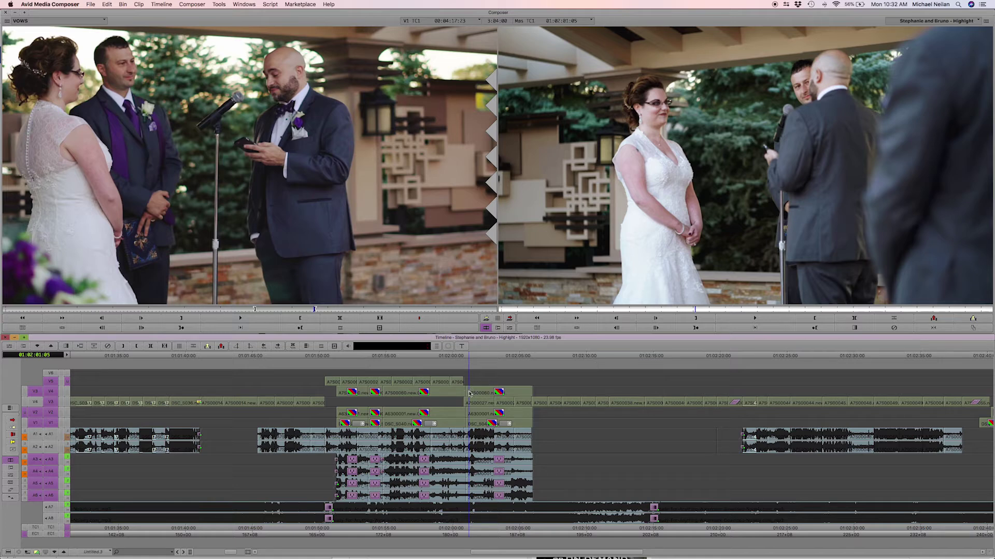
left_click(467, 394)
- Roll only the V4 edit at 01:02:00:23 slightly earlier to meet the end of the V5 cutaways, and play back the section
left_click_drag(54, 385, 52, 422)
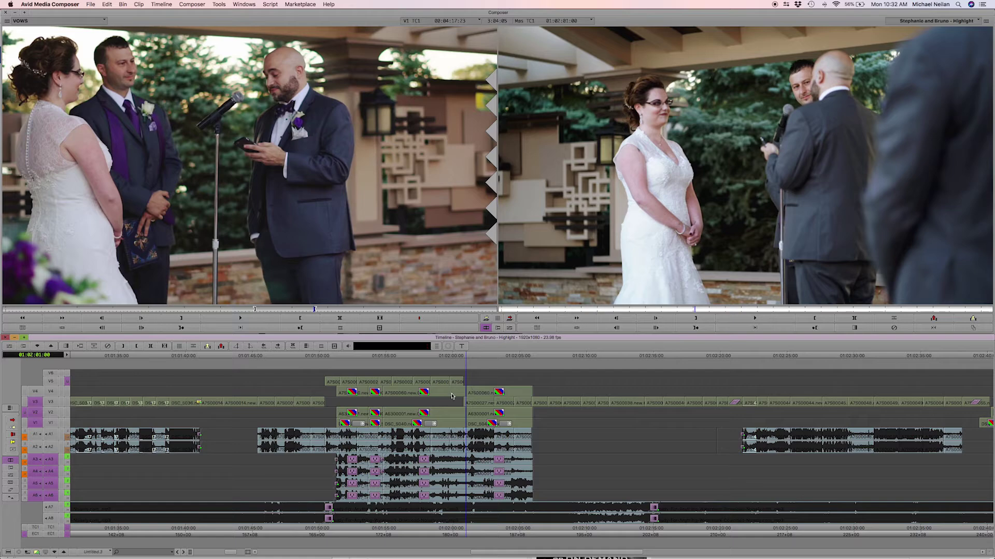
left_click(51, 395)
left_click_drag(51, 459, 48, 500)
left_click(467, 393)
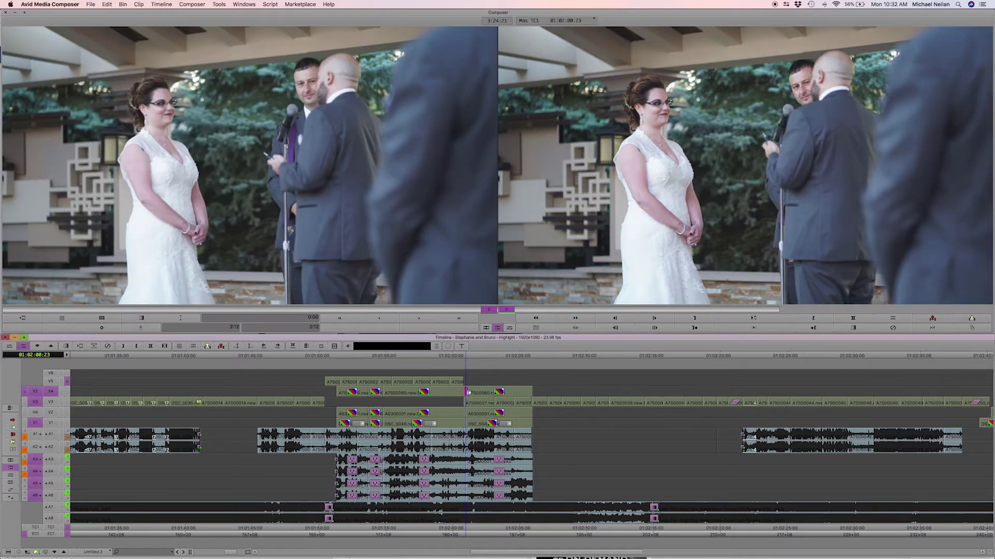
left_click_drag(466, 393, 464, 394)
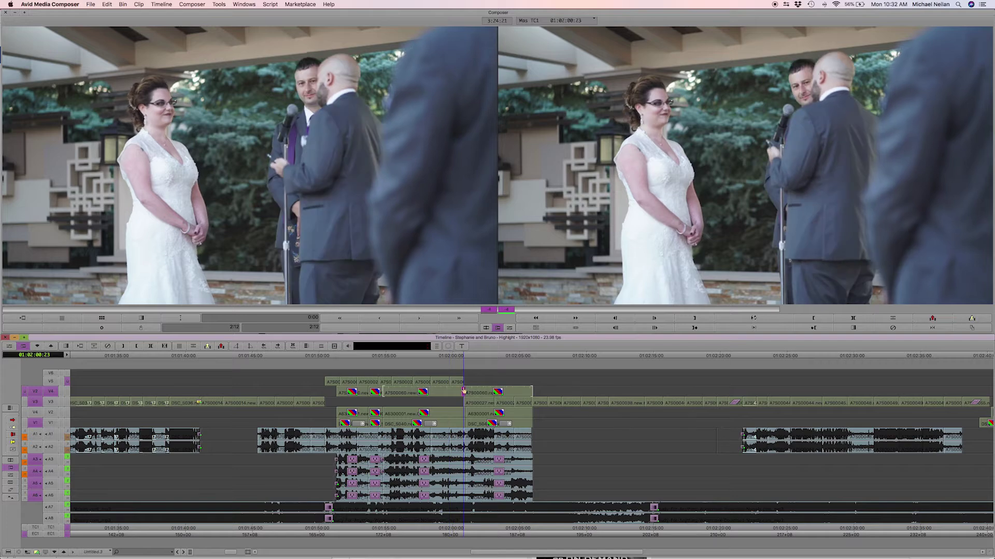
key("Escape")
key("j")
key("j")
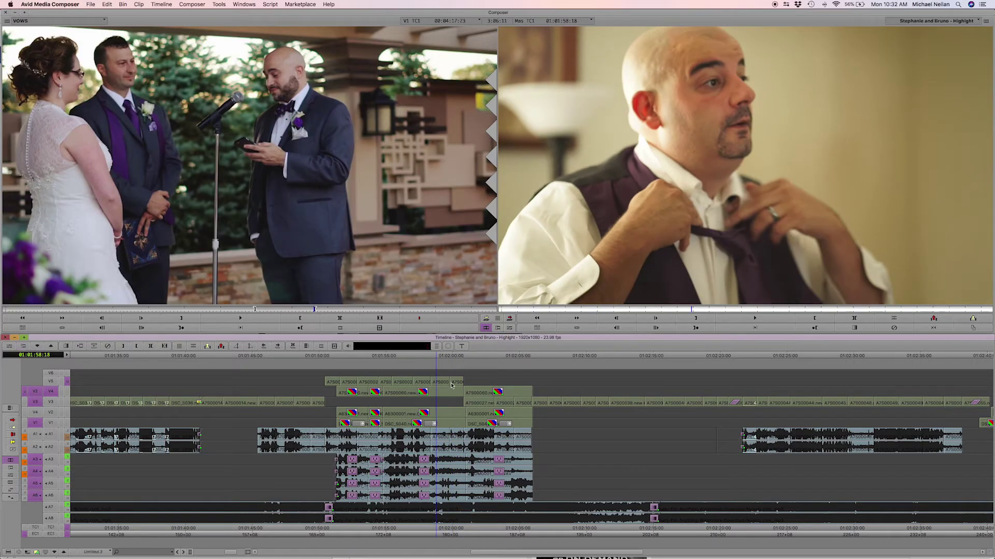
key("l")
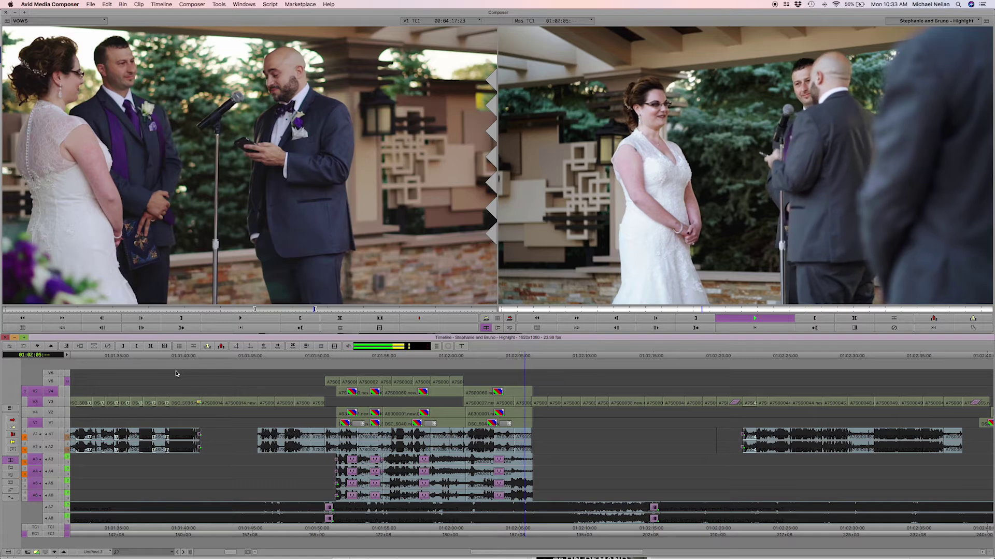
key("space")
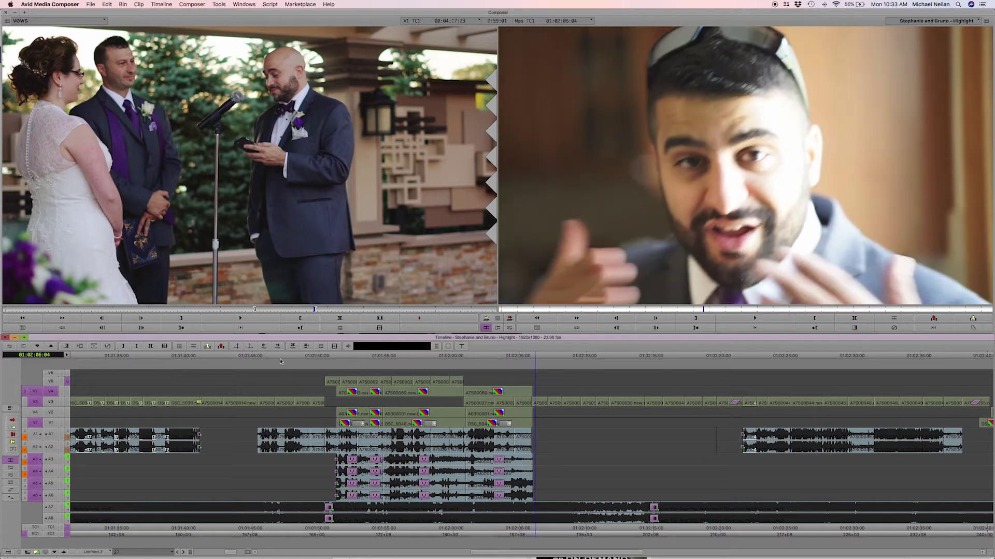
- Set the video monitoring to track V3 and scrub through its cutaway clips between 01:02:00:23 and 01:02:03:02
left_click(469, 406)
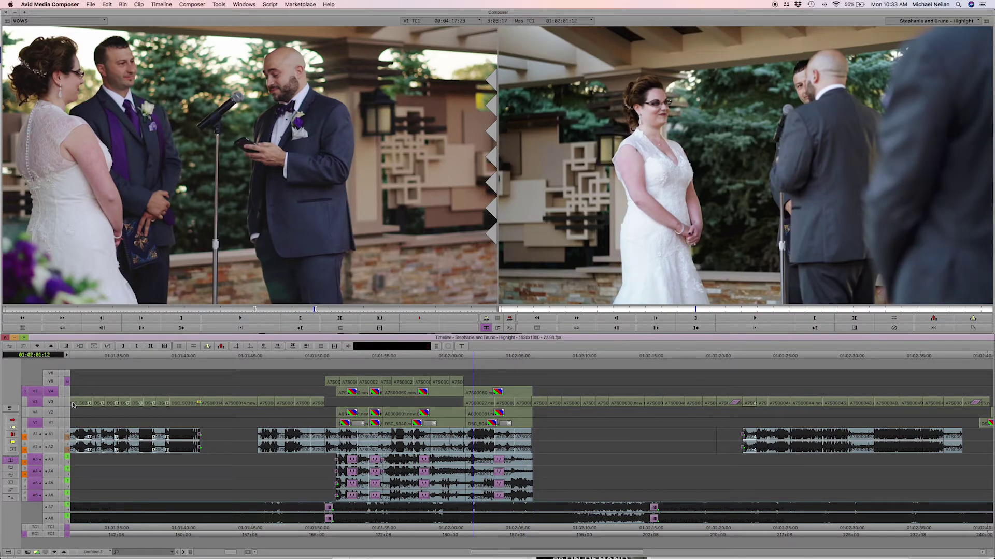
left_click(68, 403)
mouse_move(472, 405)
left_mouse_down()
mouse_move(524, 407)
mouse_move(480, 408)
left_mouse_up()
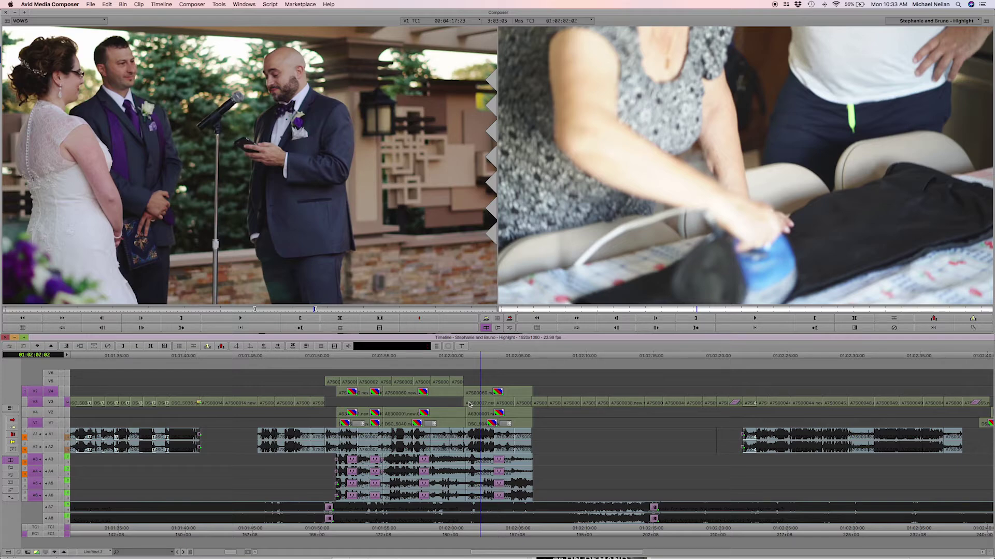
key("space")
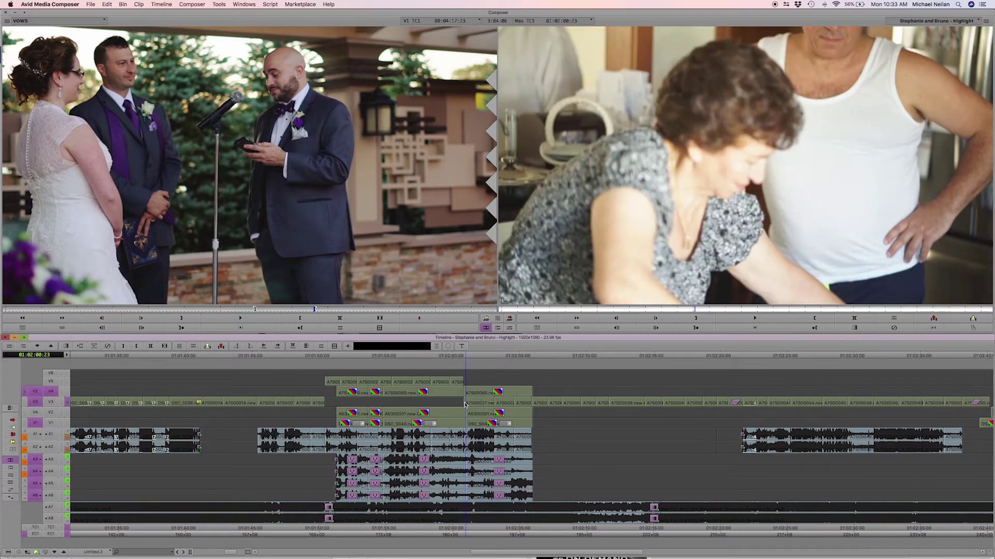
left_click_drag(502, 407, 494, 410)
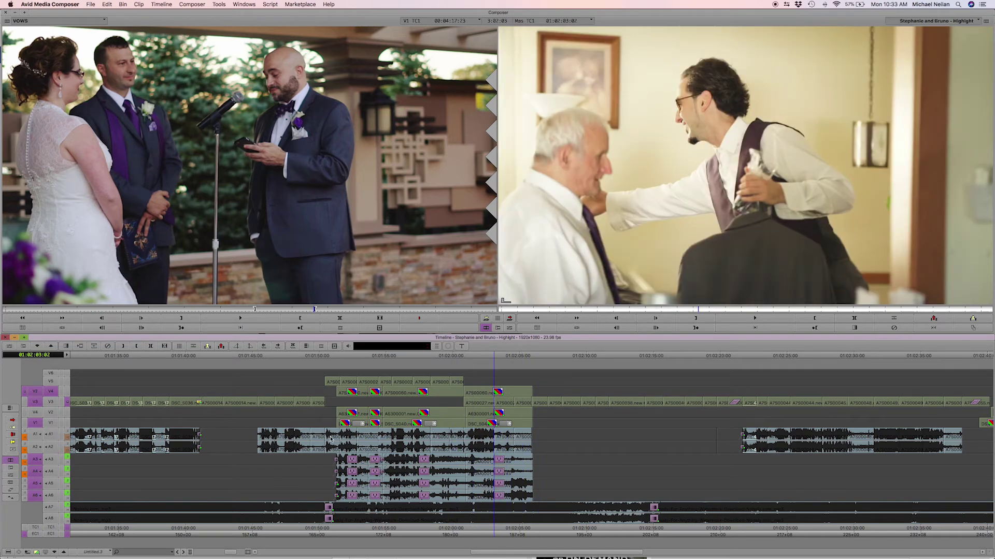
- Mark the range from 01:01:51:05 to 01:02:08:01 and lift only the A1 and A2 audio from it, leaving a gap
left_click(340, 453)
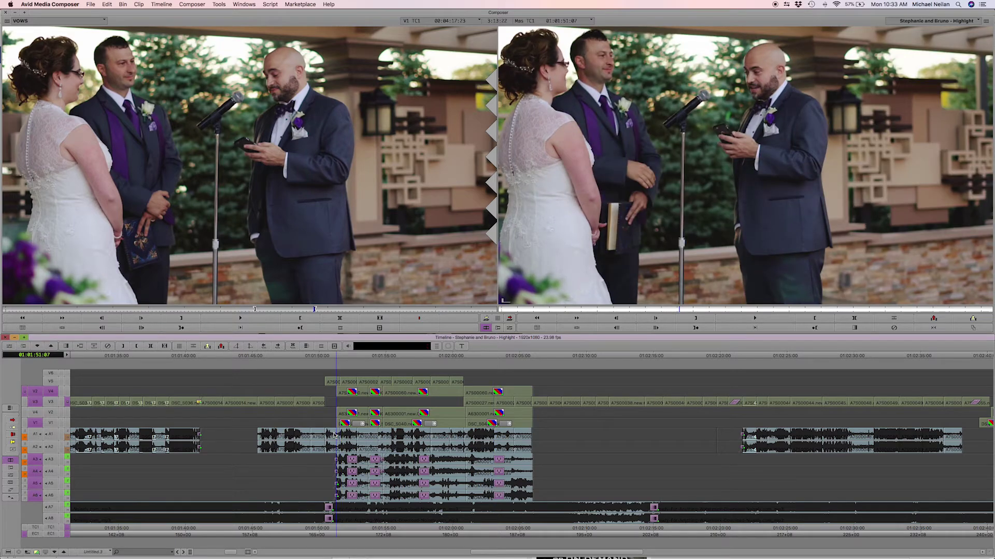
left_click(335, 437)
key("i")
left_click_drag(336, 437, 560, 437)
key("o")
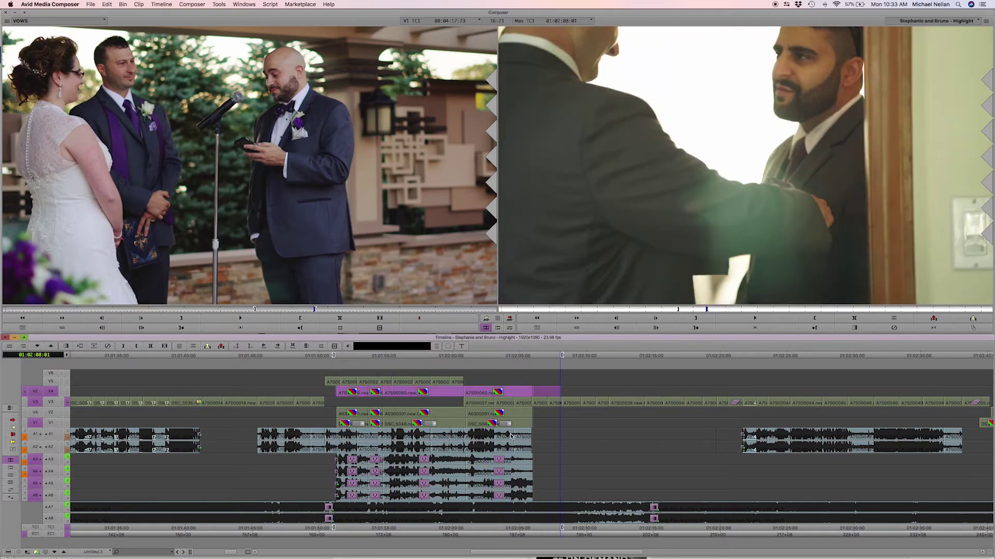
left_click(47, 394)
left_click(54, 434)
left_click(52, 448)
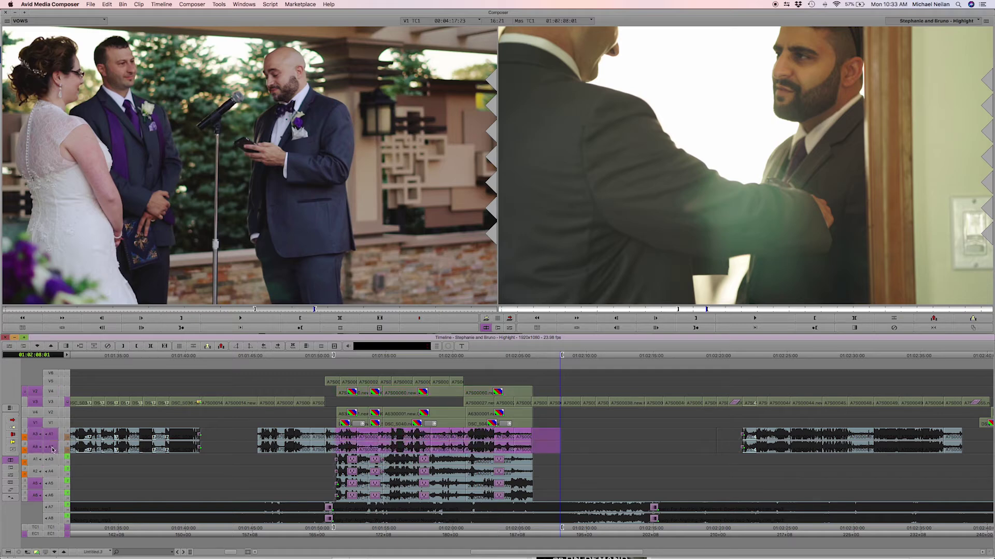
key("z")
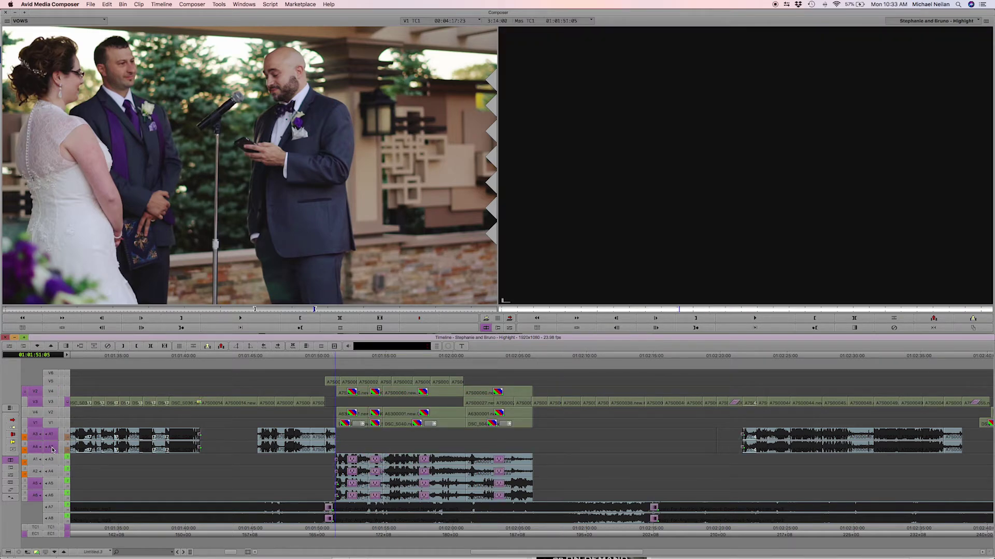
- Set the video monitoring to V5 and play back from about 01:01:49:15 past the end of the vow clips
left_click(313, 391)
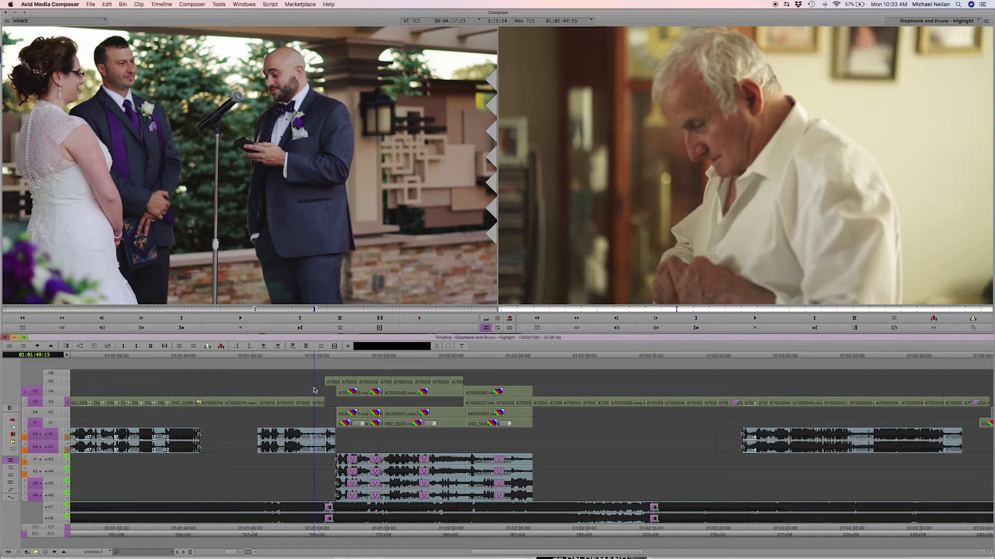
key("space")
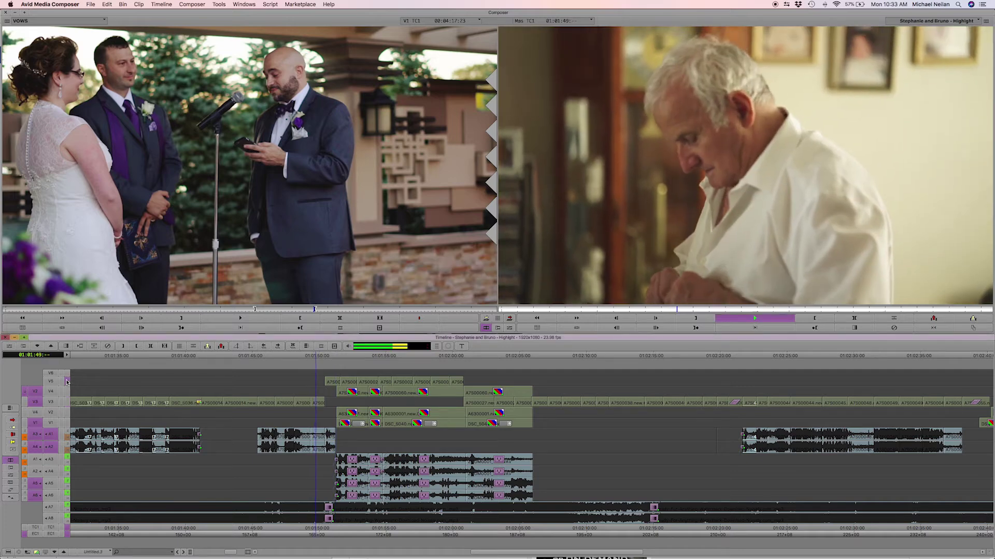
key("space")
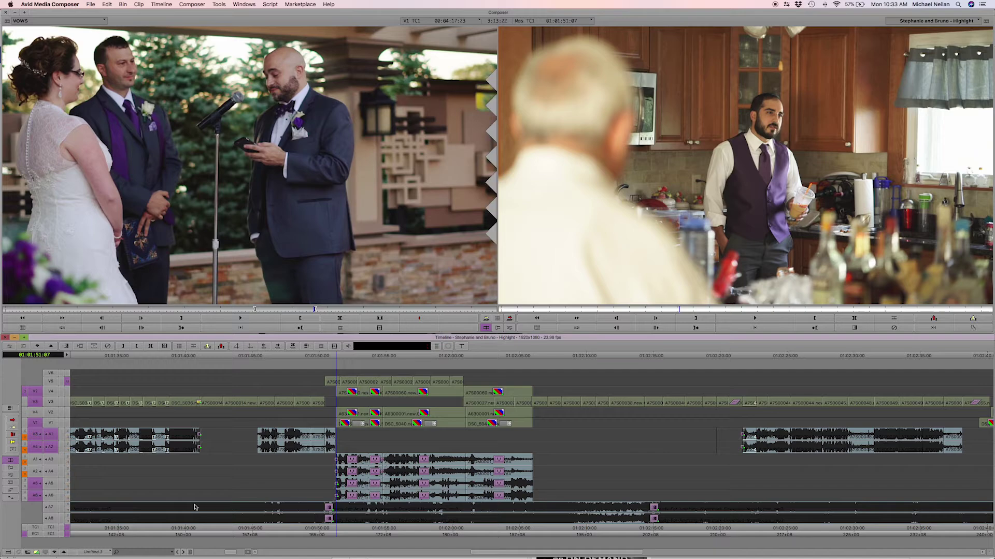
left_click(303, 413)
key("space")
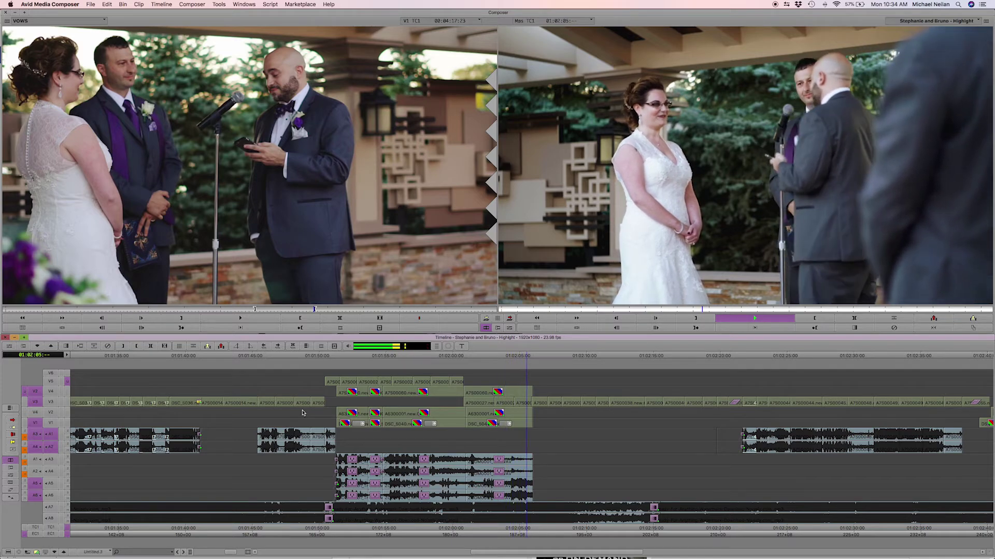
key("space")
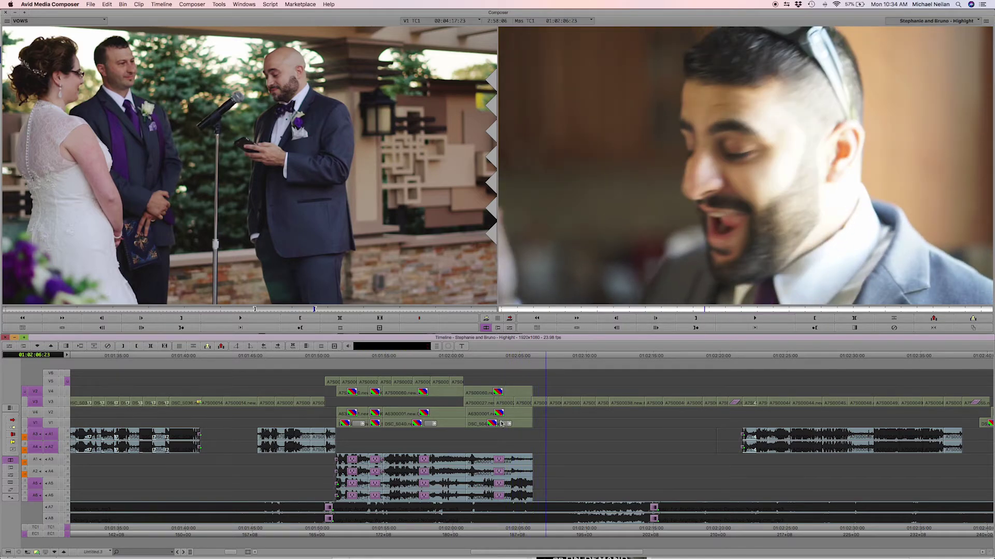
- Play the VOWS source onward from 00:04:17:23 to listen for the groom's next usable lines
mouse_move(554, 402)
left_mouse_down()
mouse_move(597, 410)
mouse_move(544, 401)
left_mouse_up()
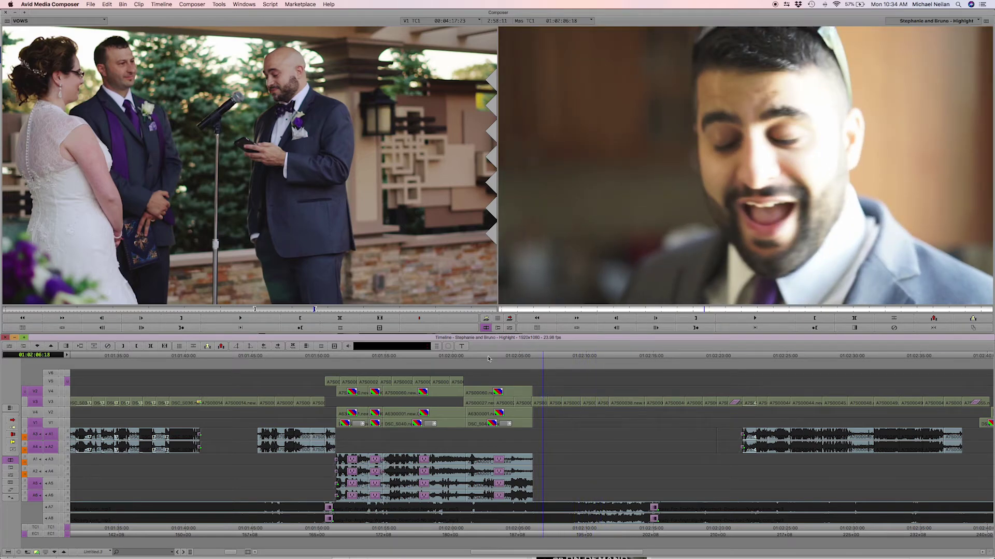
key("t")
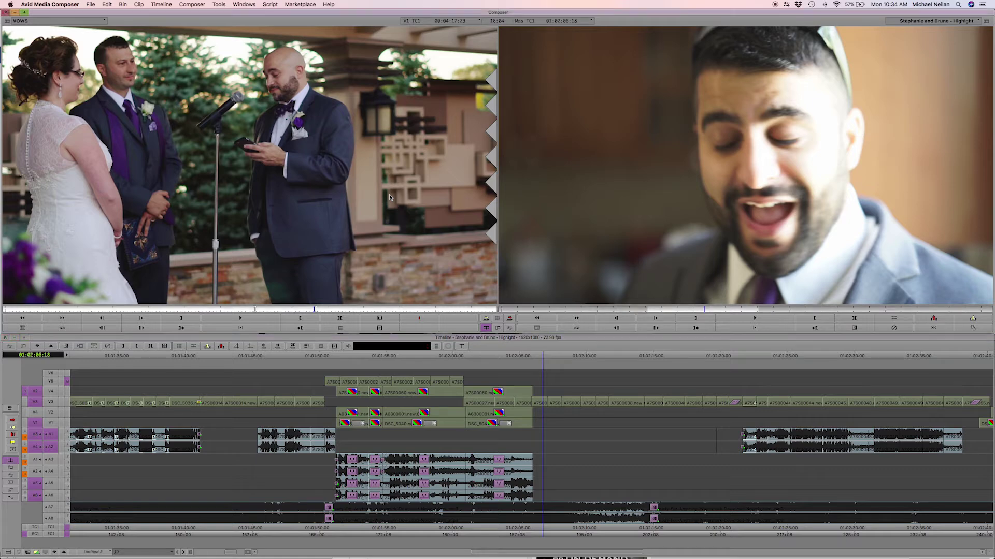
key("space")
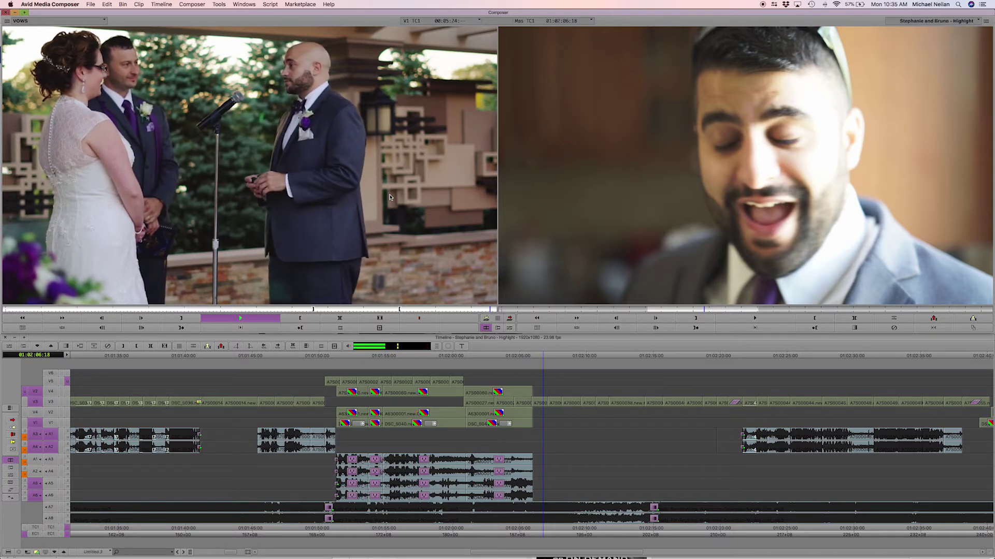
key("space")
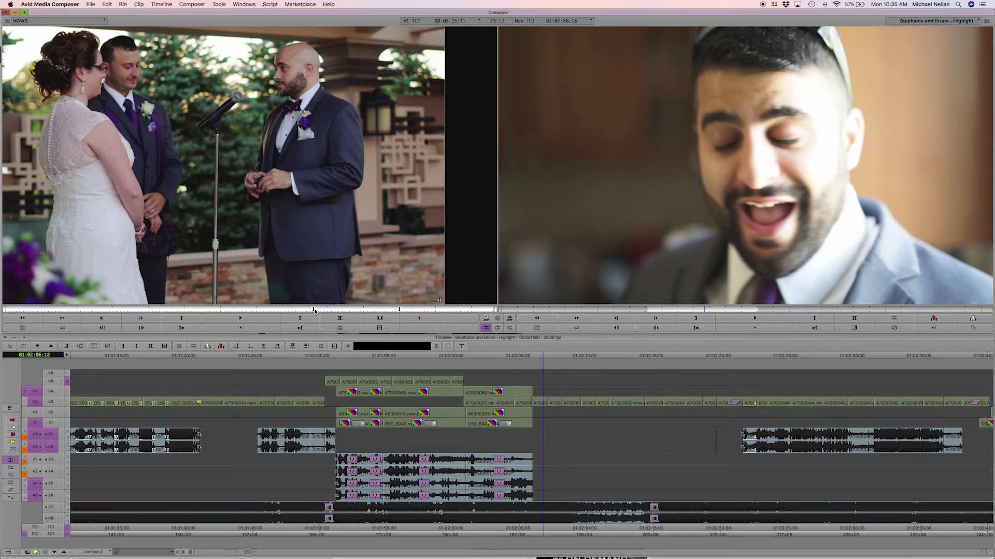
- Play the VOWS source again from 00:04:20:04 and mark the vow line up to 00:04:27:17
left_click(315, 310)
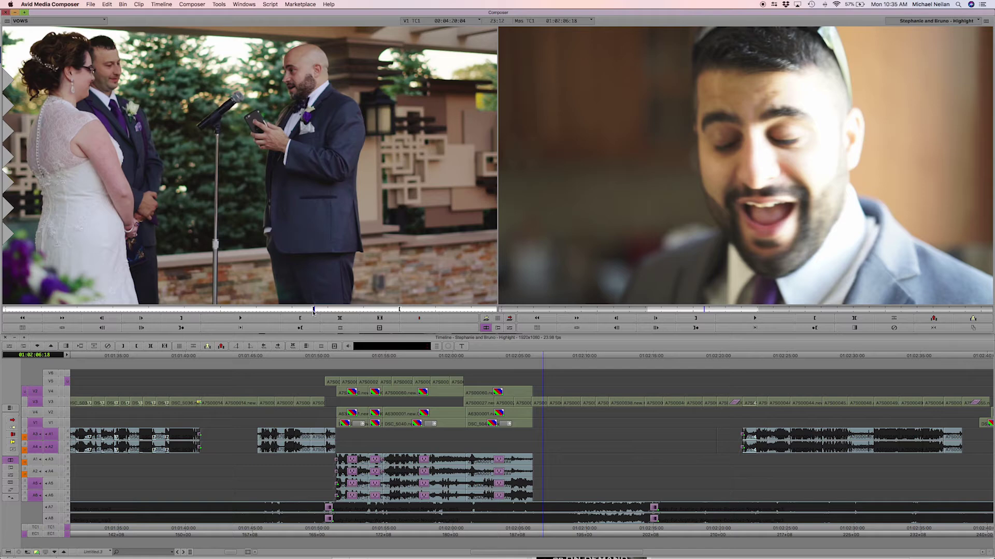
key("space")
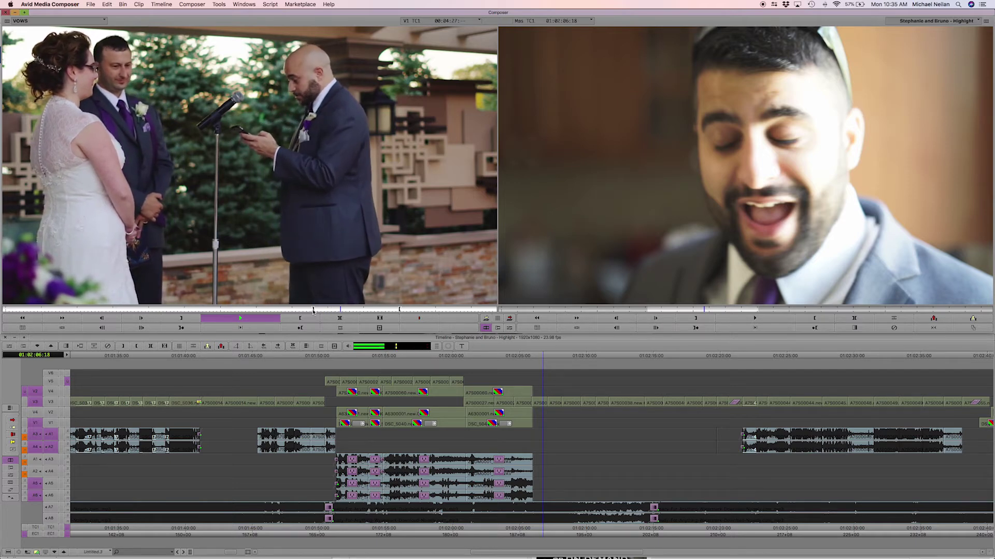
key("space")
- Overwrite the marked vow line onto V1, V2, V4 and A3–A6 at 01:02:05:23, directly after the existing vow clips
left_click(532, 449)
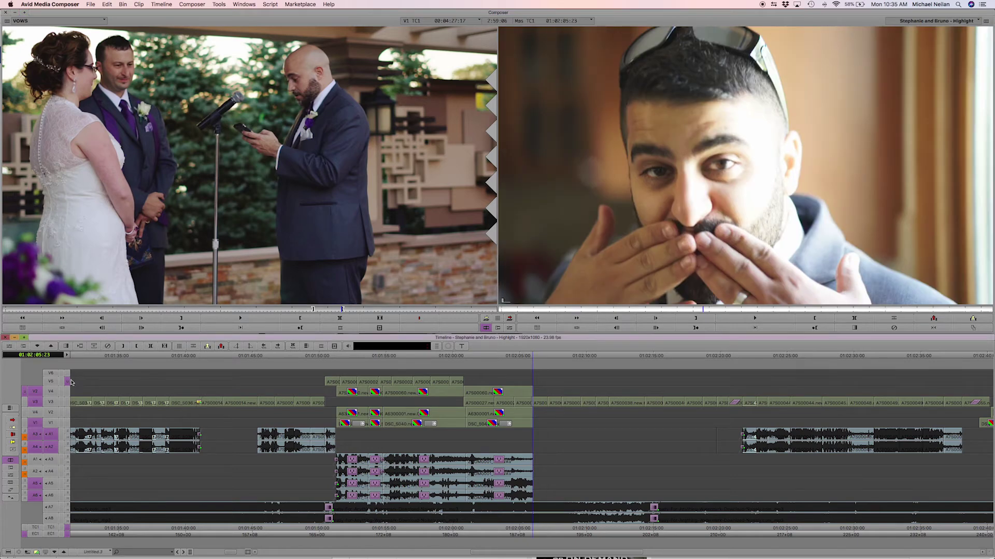
left_click(50, 423)
mouse_move(35, 391)
left_mouse_down()
mouse_move(50, 412)
mouse_move(50, 400)
left_mouse_up()
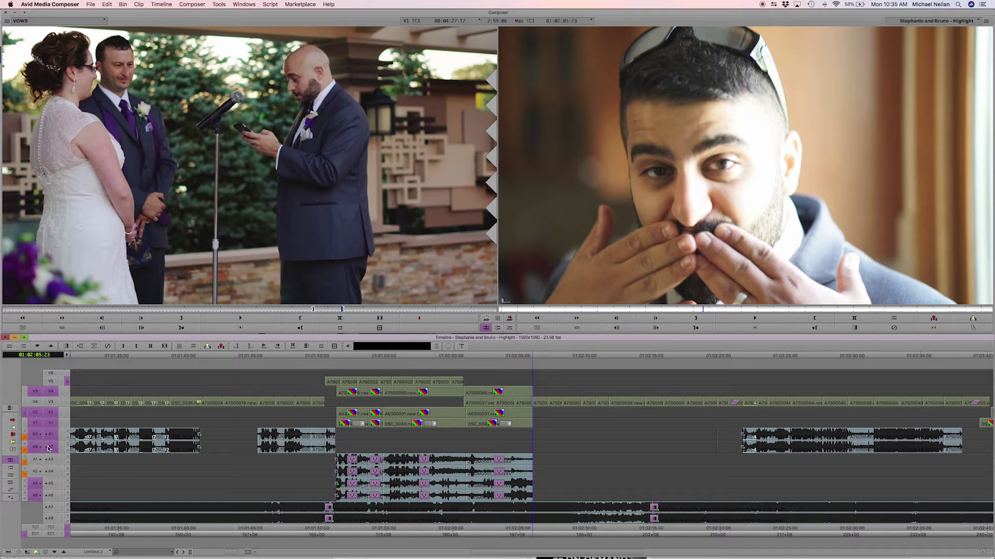
left_click_drag(34, 434, 50, 474)
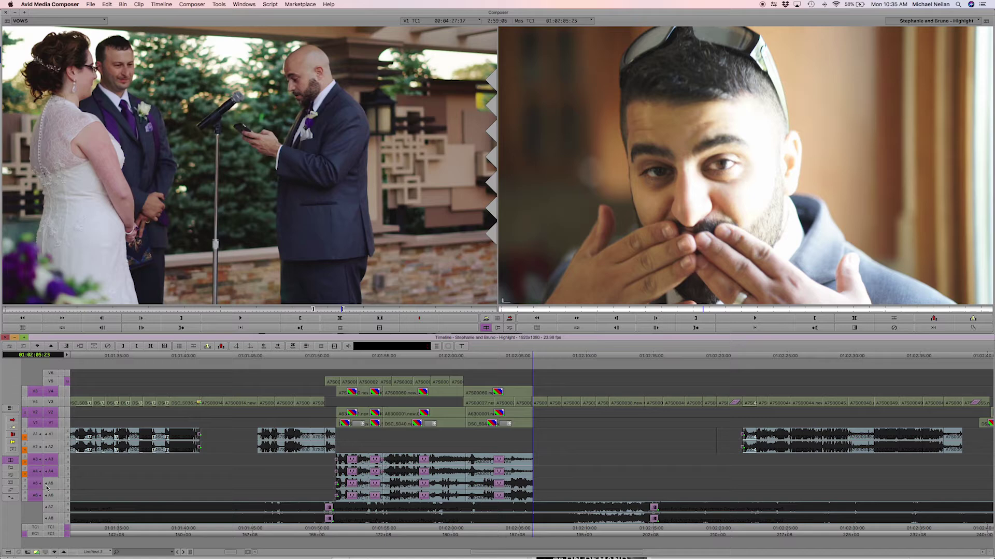
key("b")
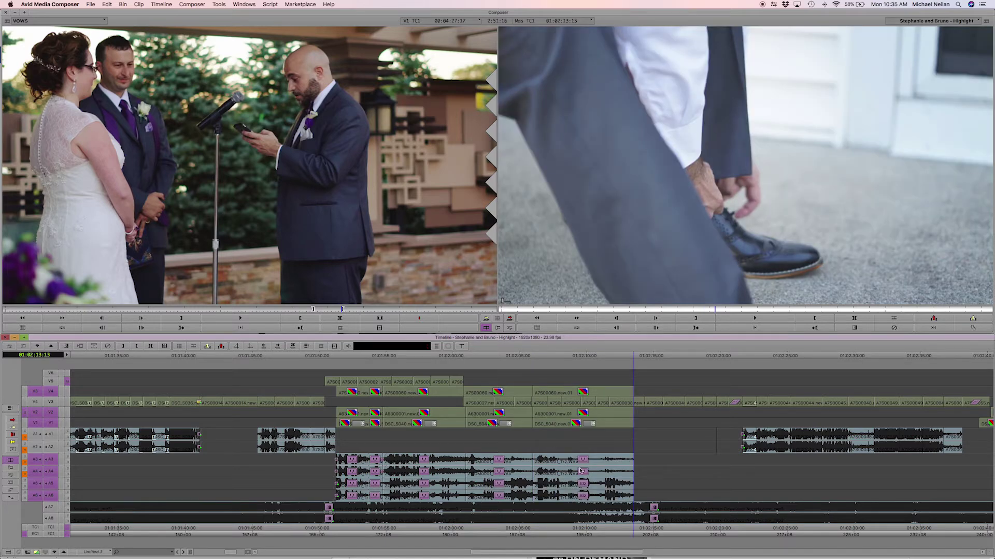
- Play back across the cut into the added vow line and listen to it with A3 and A4 muted
left_click(519, 469)
key("space")
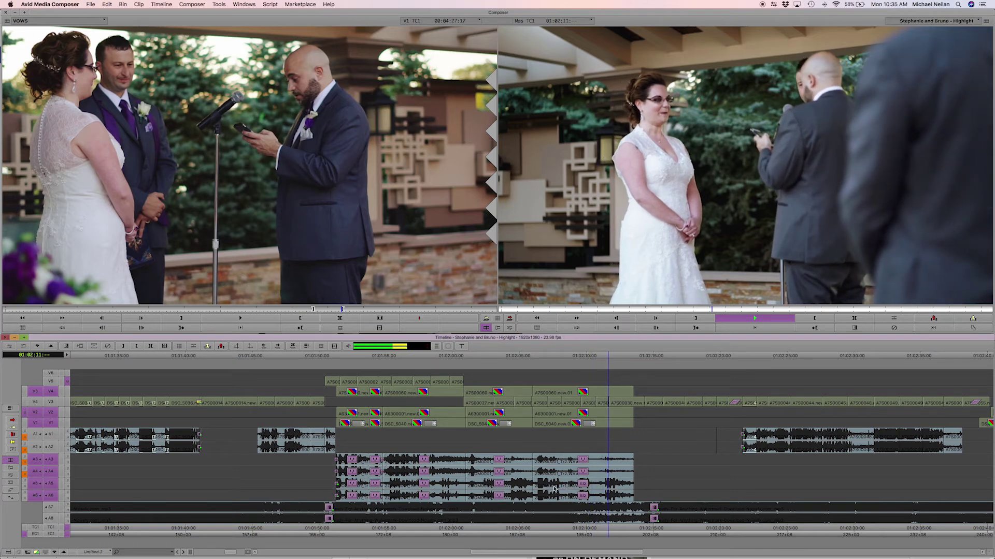
left_click(520, 490)
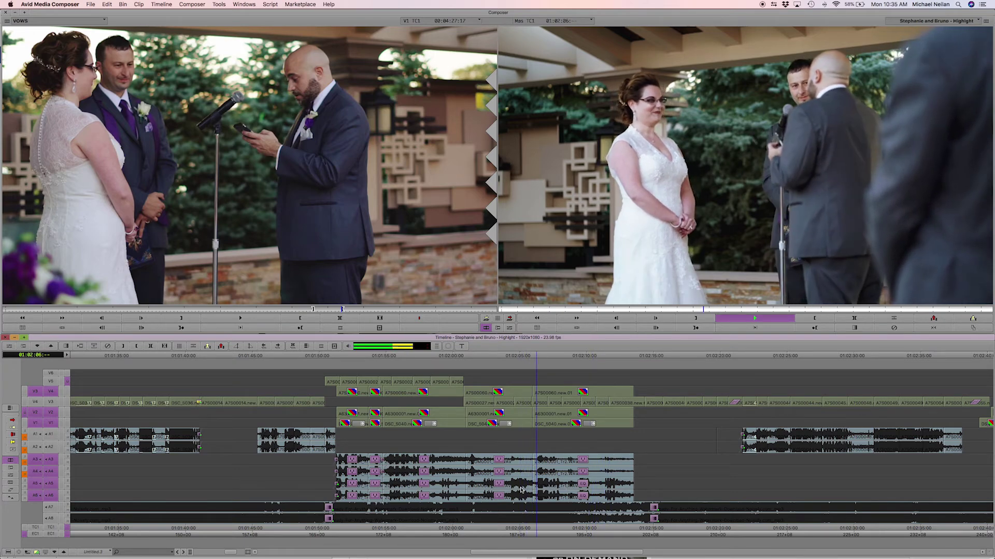
key("space")
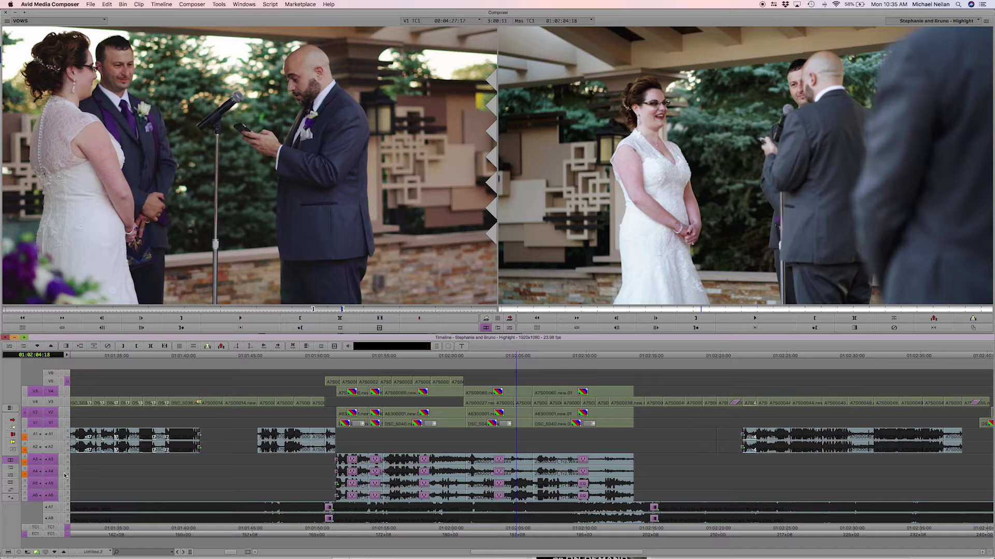
key("space")
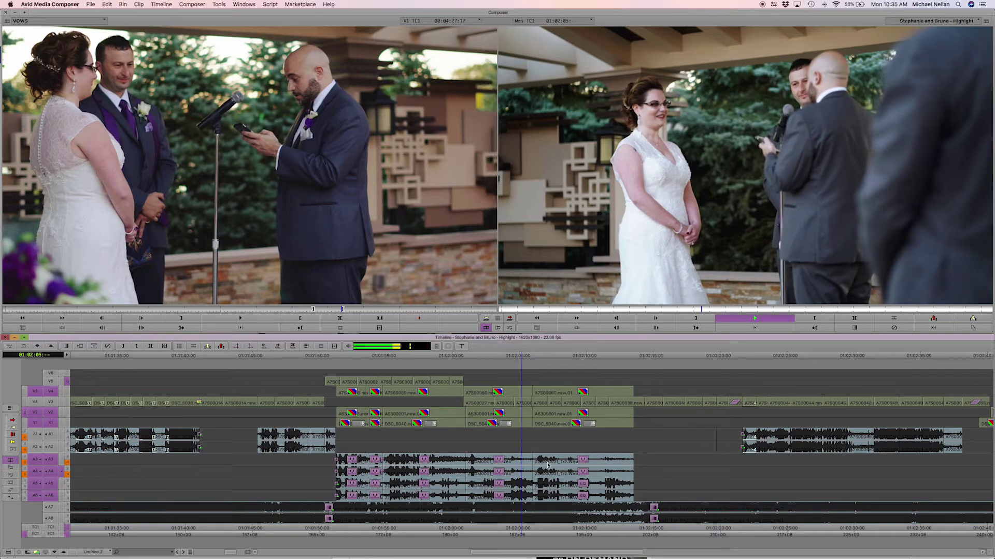
key("space")
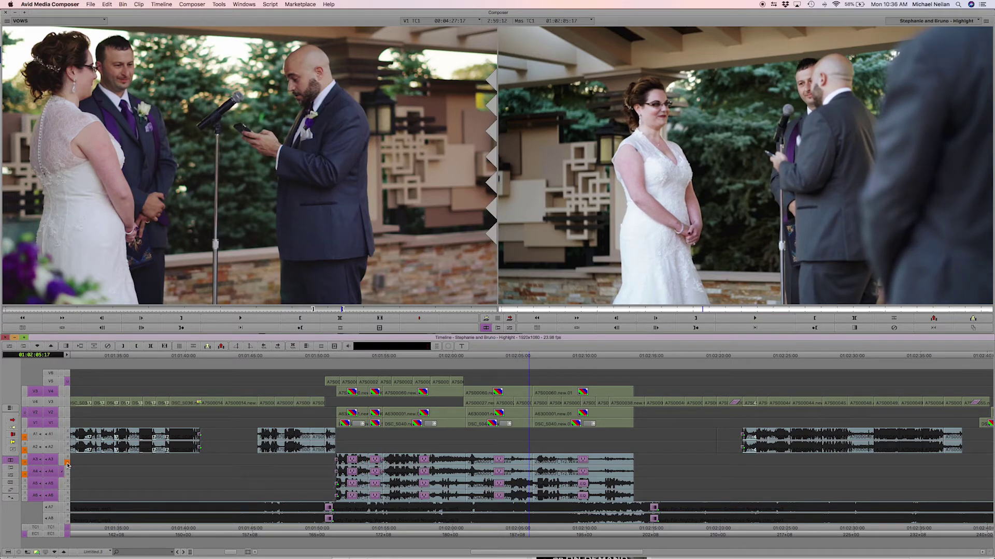
- Play the same vow line with A5 and A6 muted instead, to compare the microphone tracks
left_click(68, 486)
key("space")
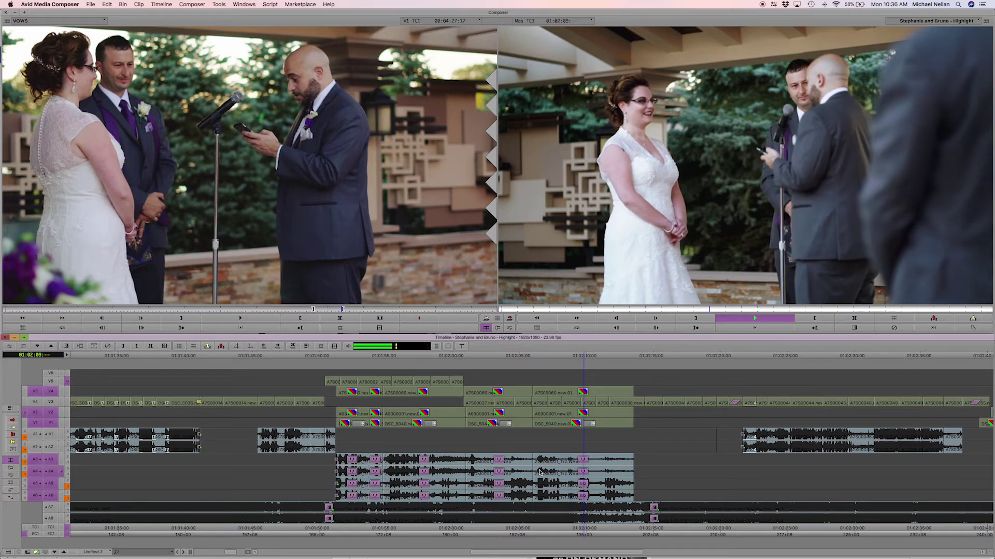
left_click(516, 471)
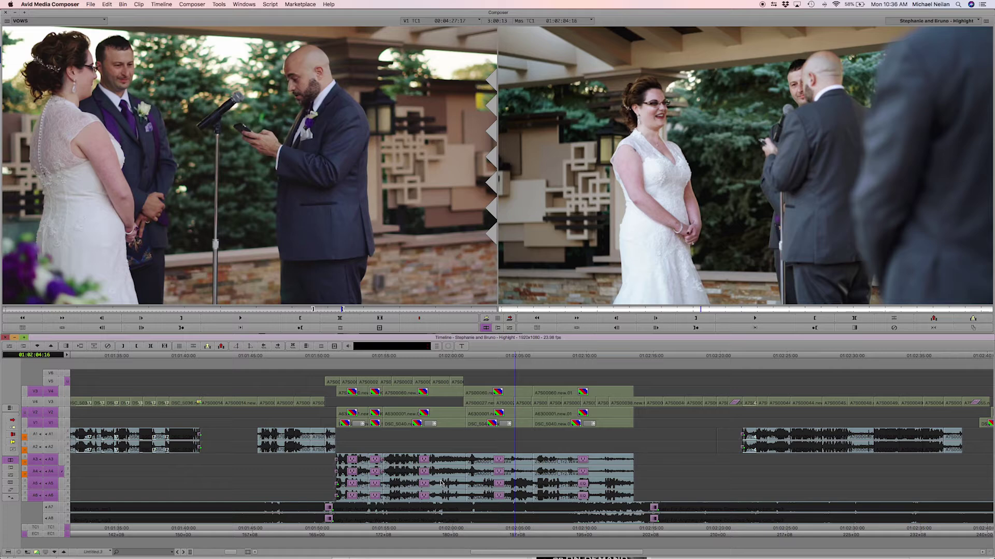
- Play back the join between the two vow lines from about 01:02:03:20 and listen to the full audio
left_click(529, 475)
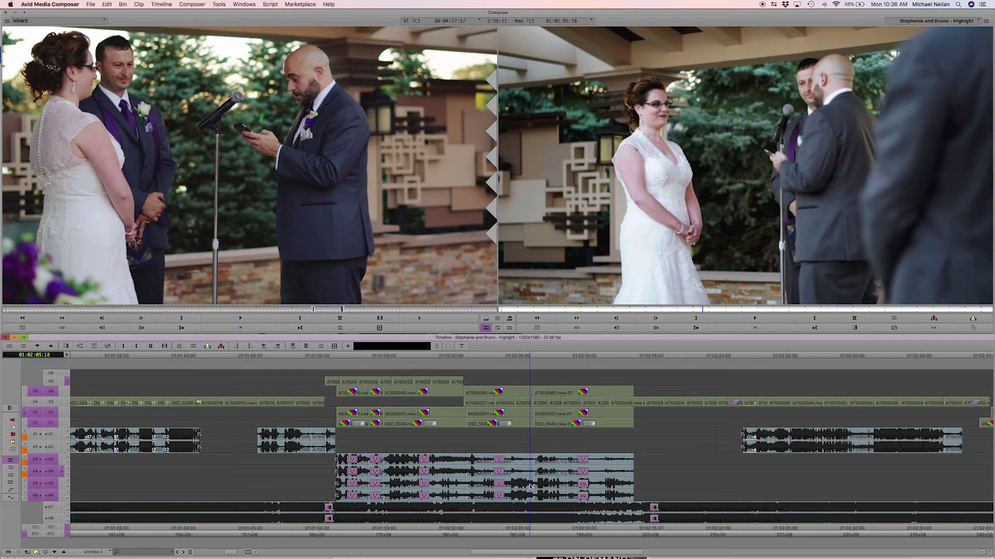
left_click(505, 486)
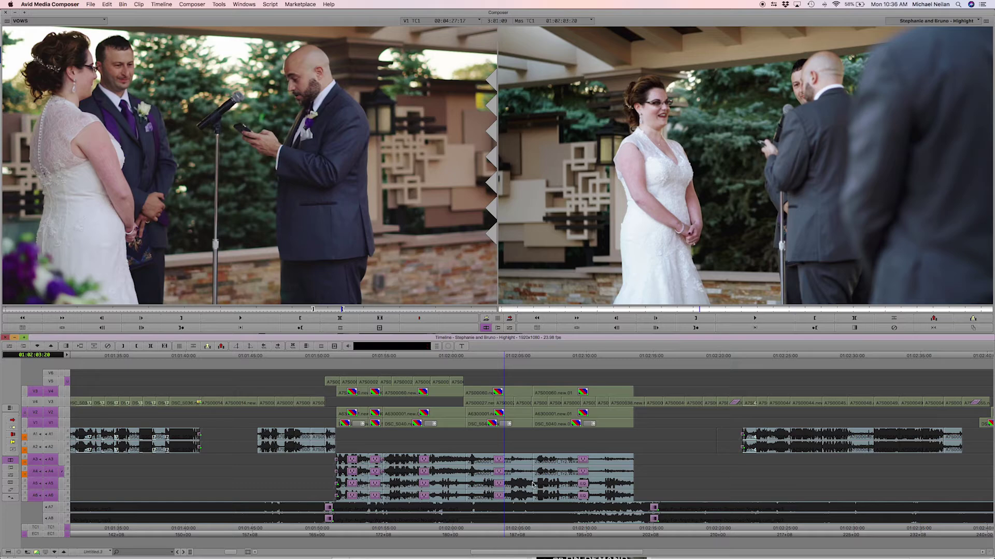
key("space")
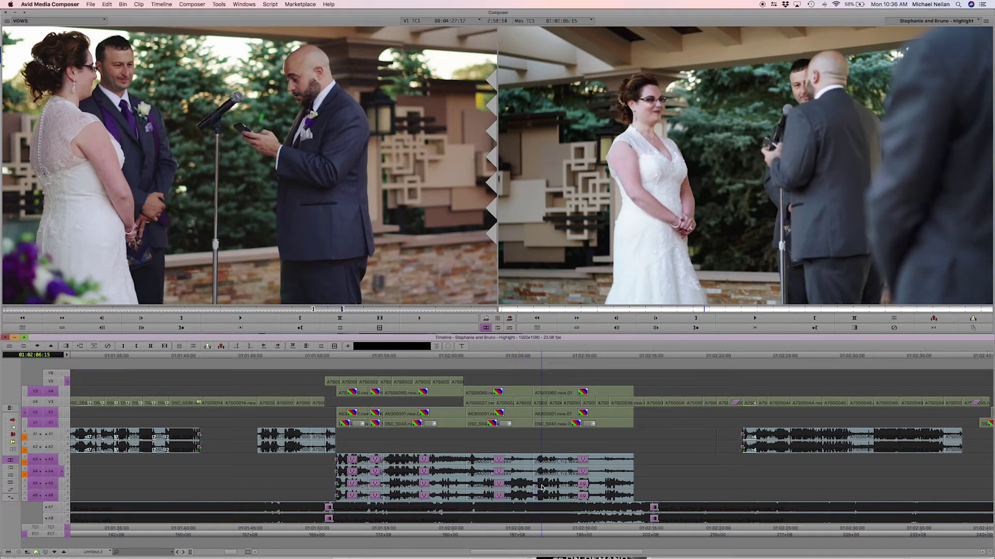
key("space")
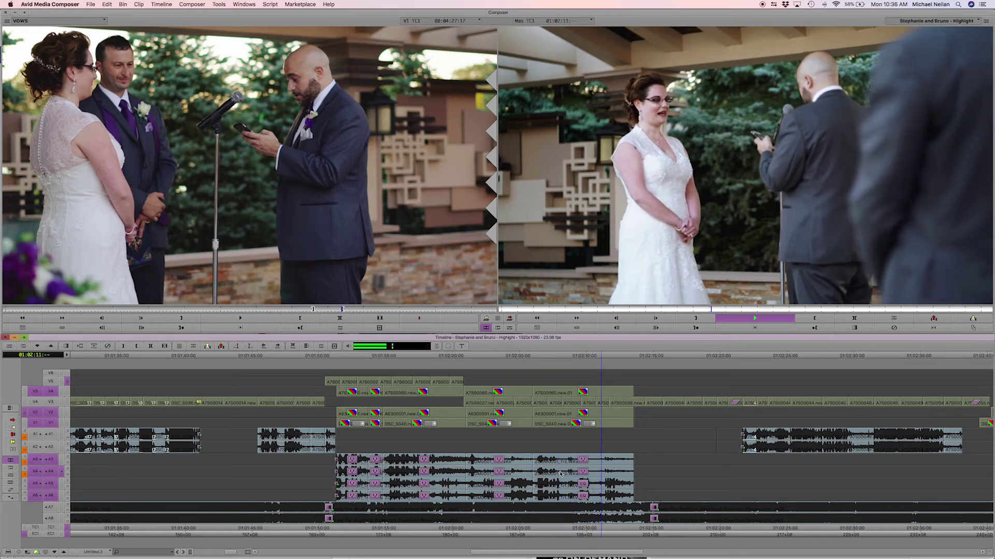
key("space")
- Add and render a dissolve on the vow's audio at the 01:02:05:23 cut, and play back across it
left_click(529, 487)
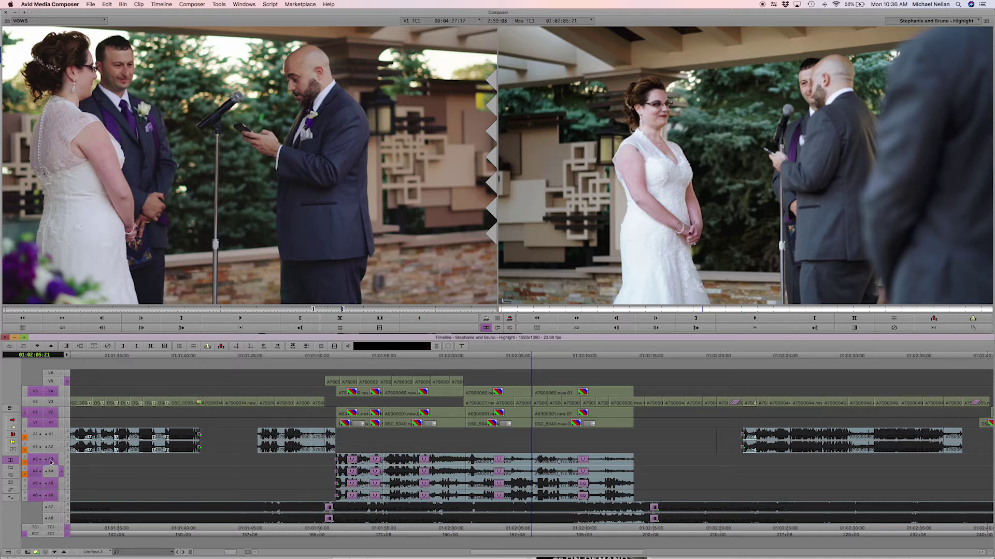
key("backslash")
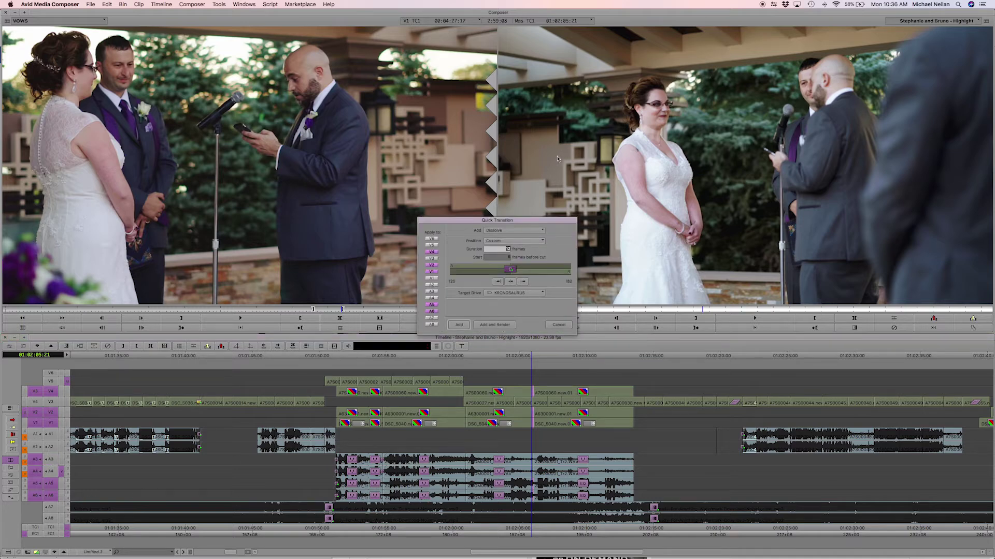
left_click(430, 253)
left_click(490, 324)
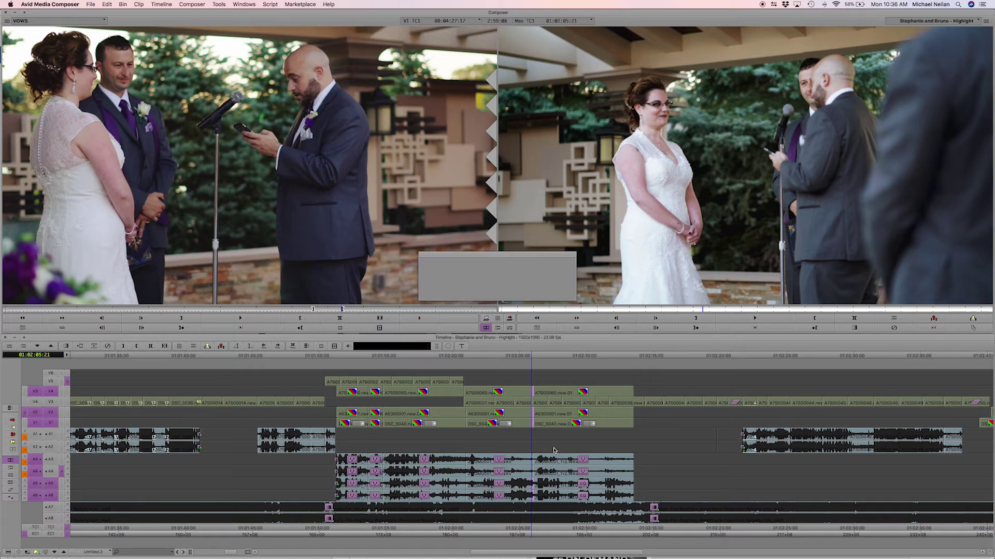
left_click(508, 483)
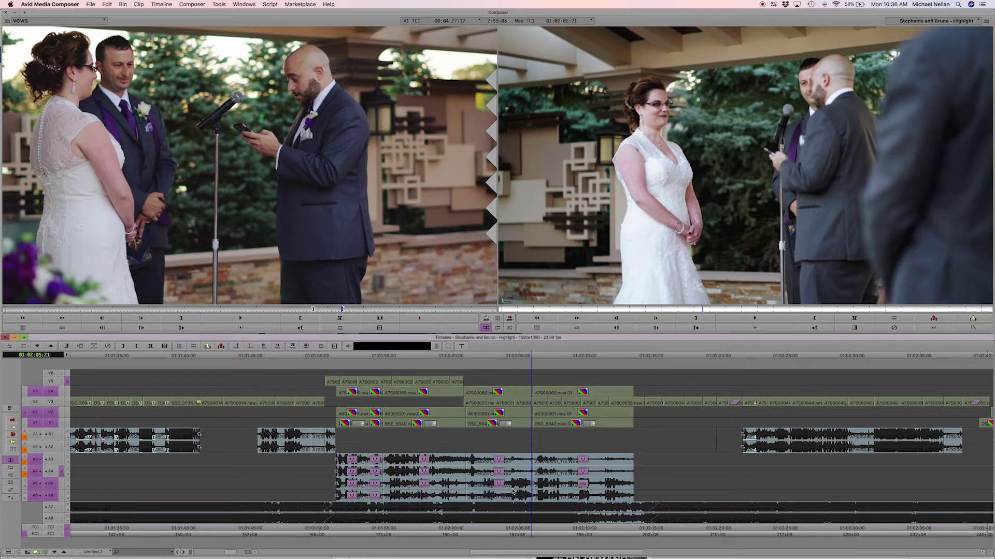
key("space")
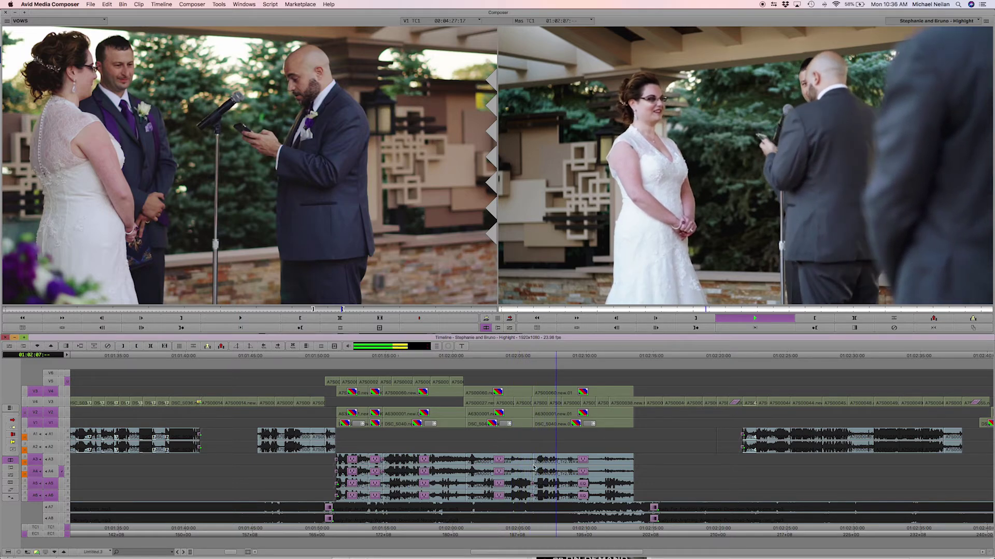
- Move the run of cutaway clips on V3 above the last added vow line straight up to V5
key("space")
left_click(536, 402)
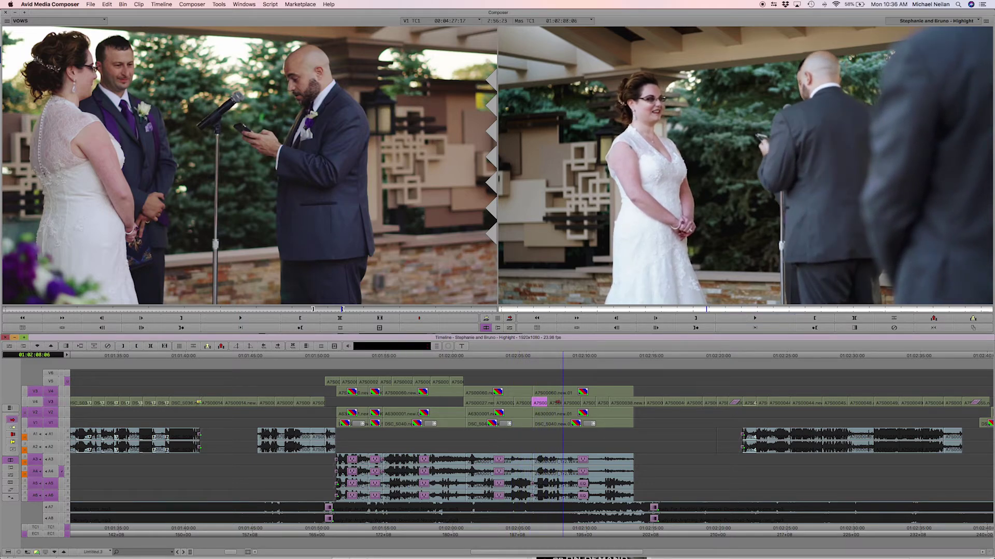
left_click(601, 402, "shift")
left_click(609, 402, "shift")
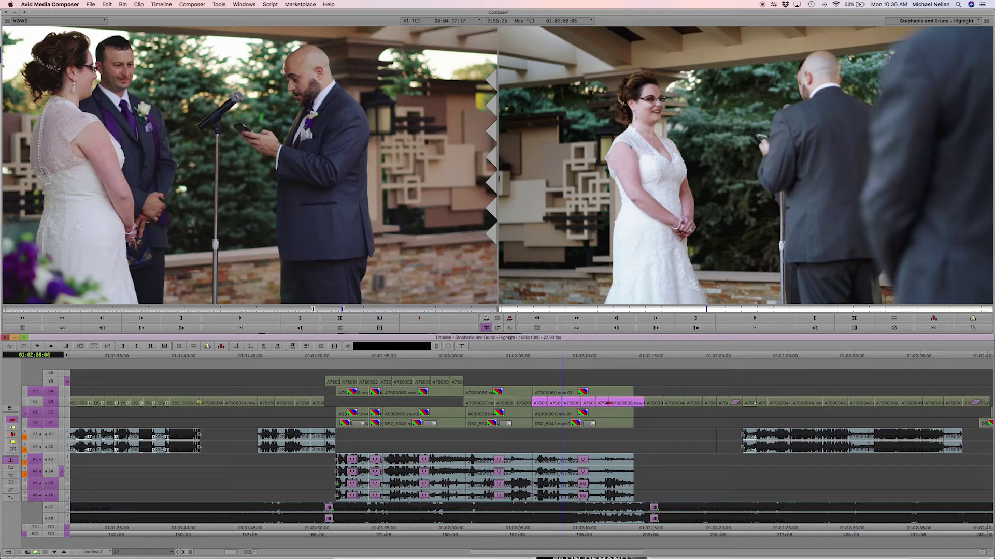
left_click_drag(538, 402, 537, 381)
- Play back from 01:02:04:17 past the end of the vow and park at the end of its audio at 01:02:13:13
left_click(516, 387)
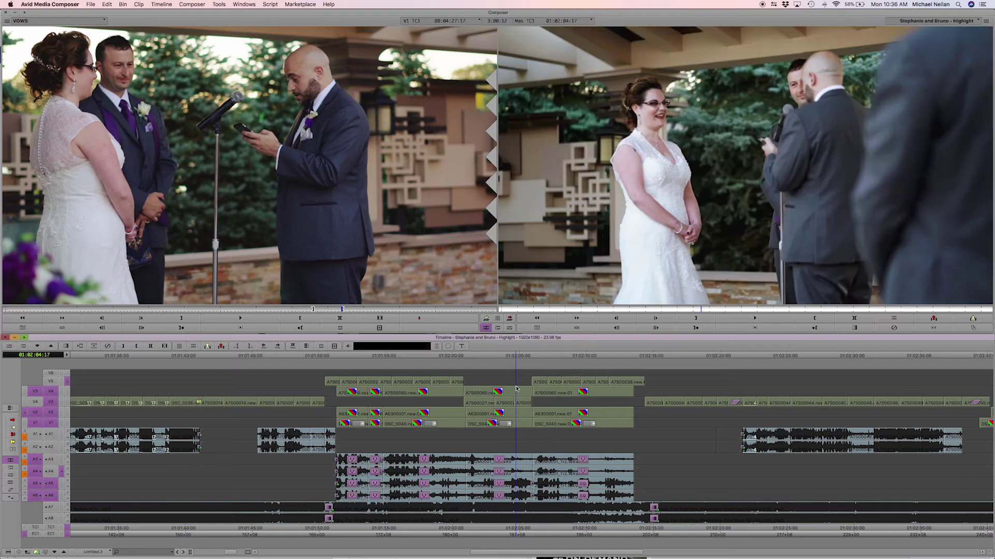
key("space")
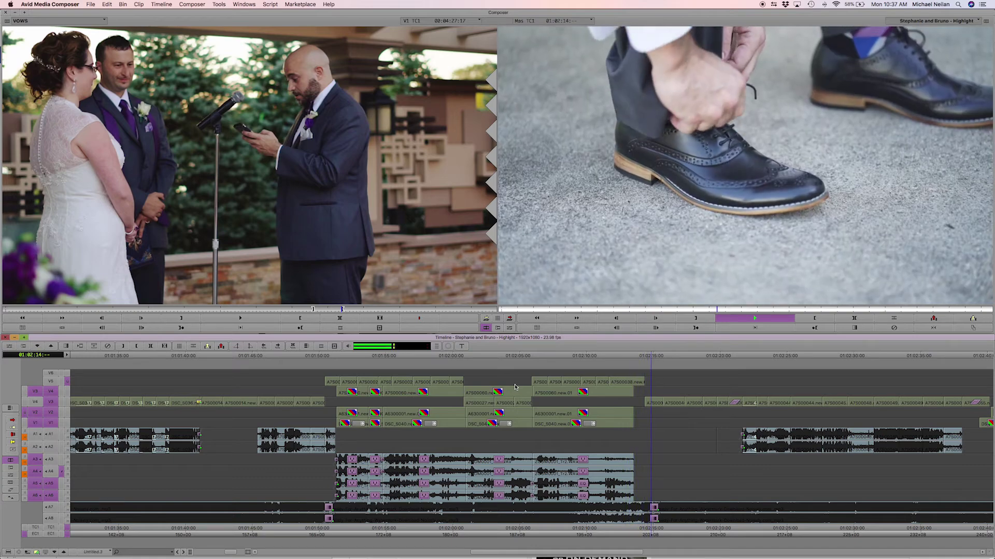
key("space")
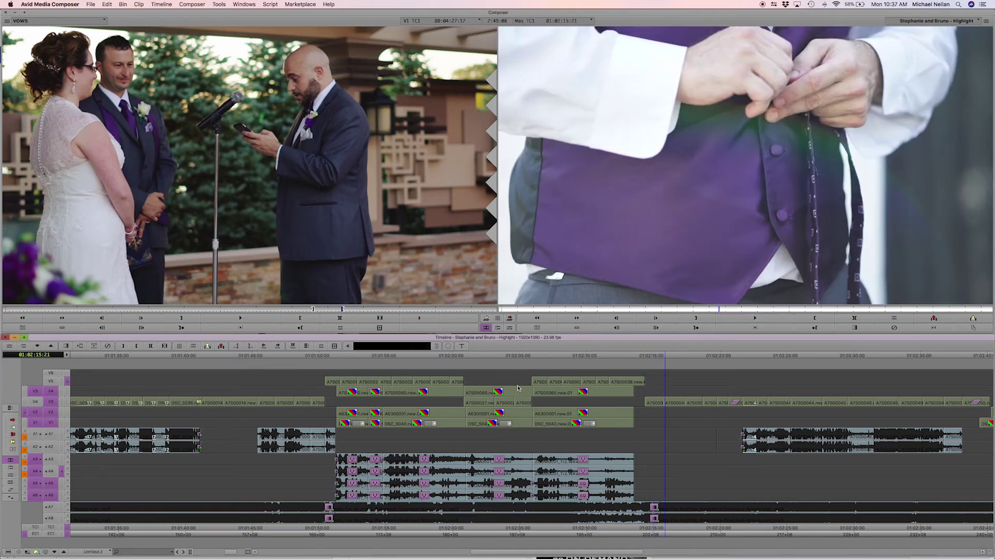
key("a")
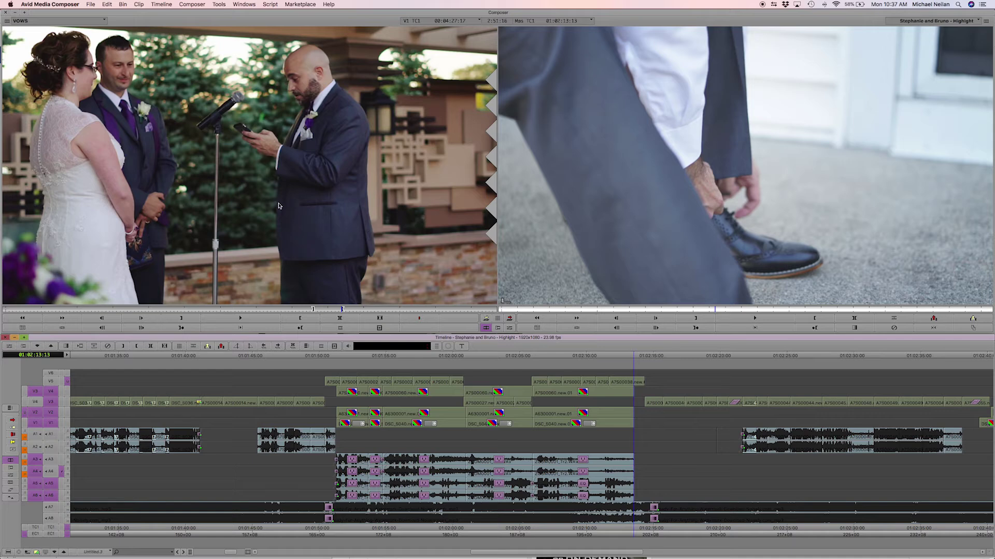
- Play on through the VOWS source and mark the next vow line from about 00:04:37 to 00:04:40:22
left_click(271, 205)
key("space")
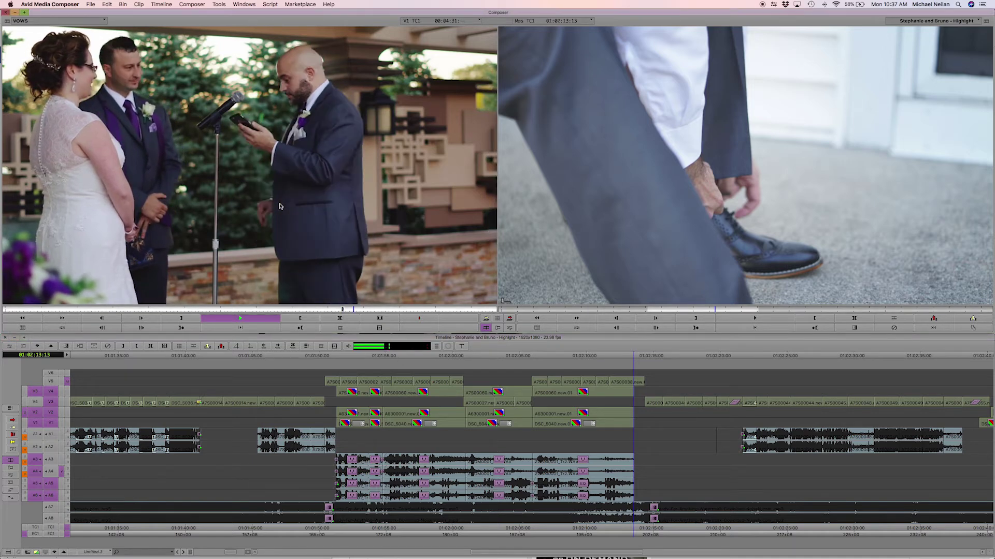
key("l")
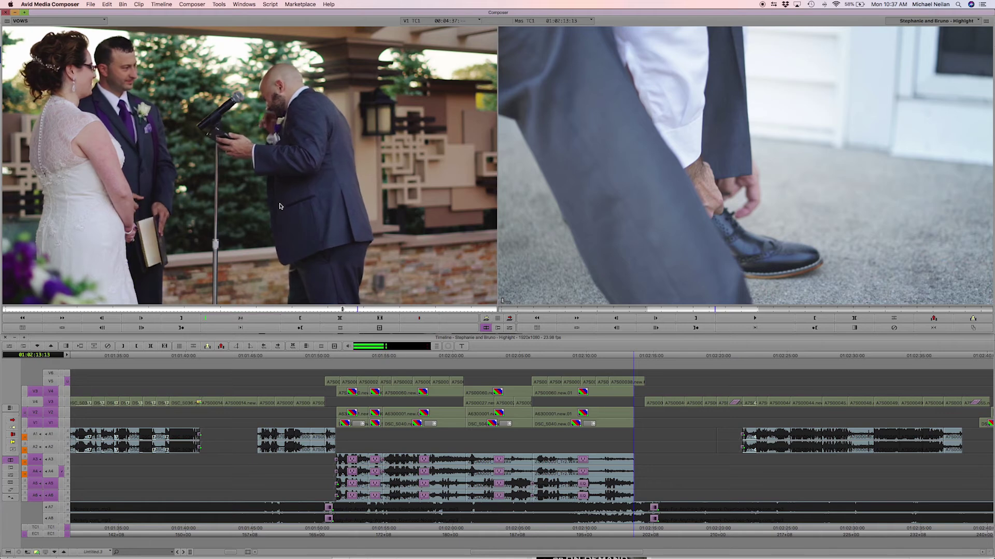
key("k")
key("l")
key("k")
key("l")
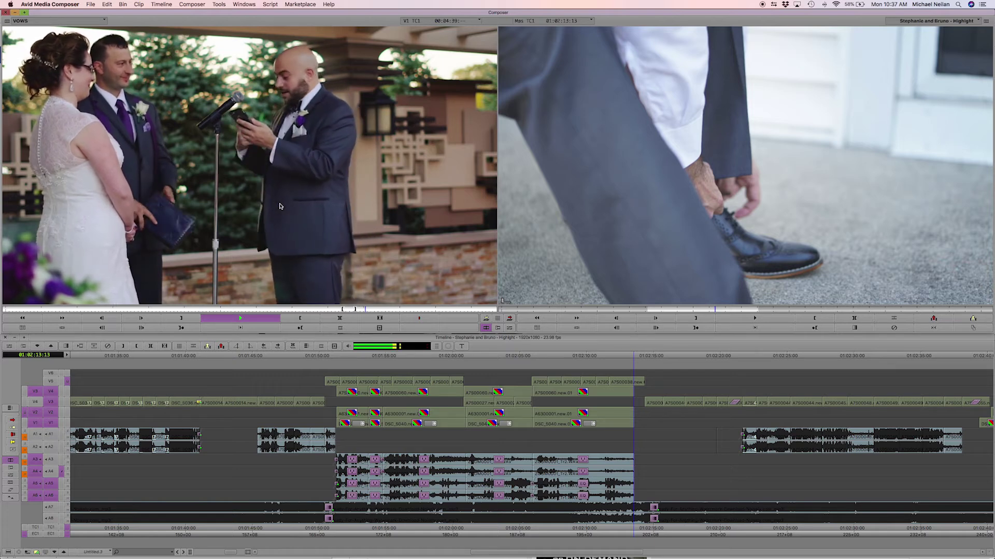
key("k")
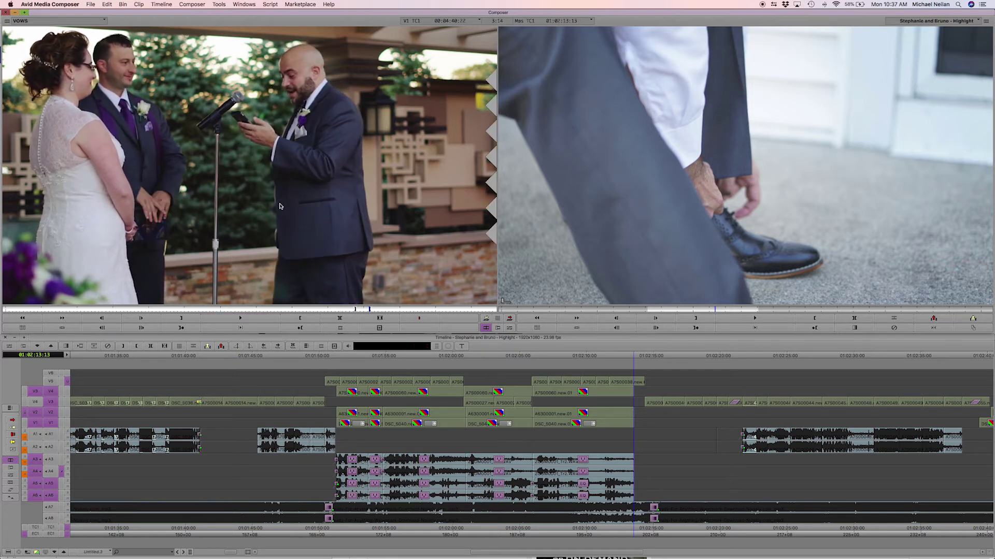
- Pull the source line's out point back to 00:04:40:15 for a 3:07 selection
key("Left")
key("Left")
key("Left")
key("Left")
key("Left")
key("Left")
key("Left")
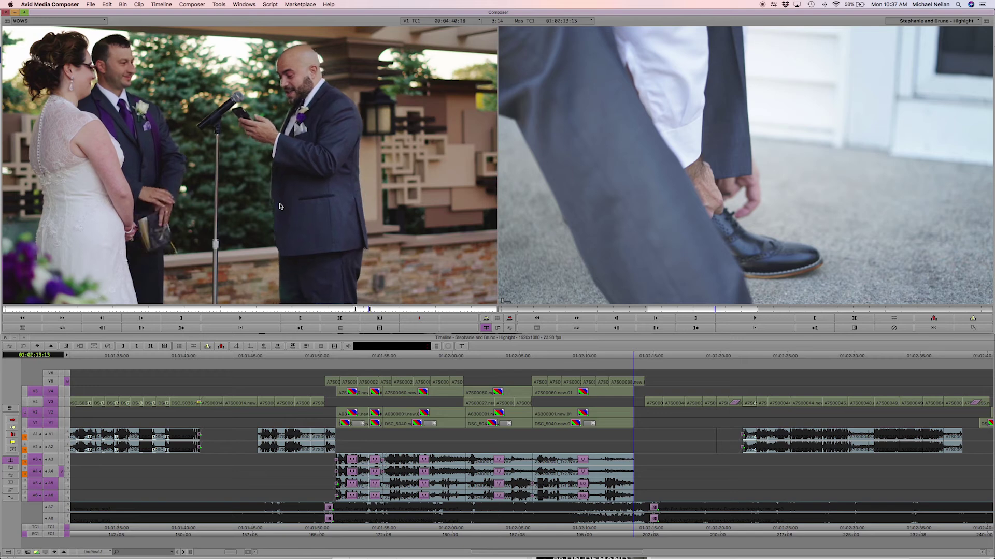
key("o")
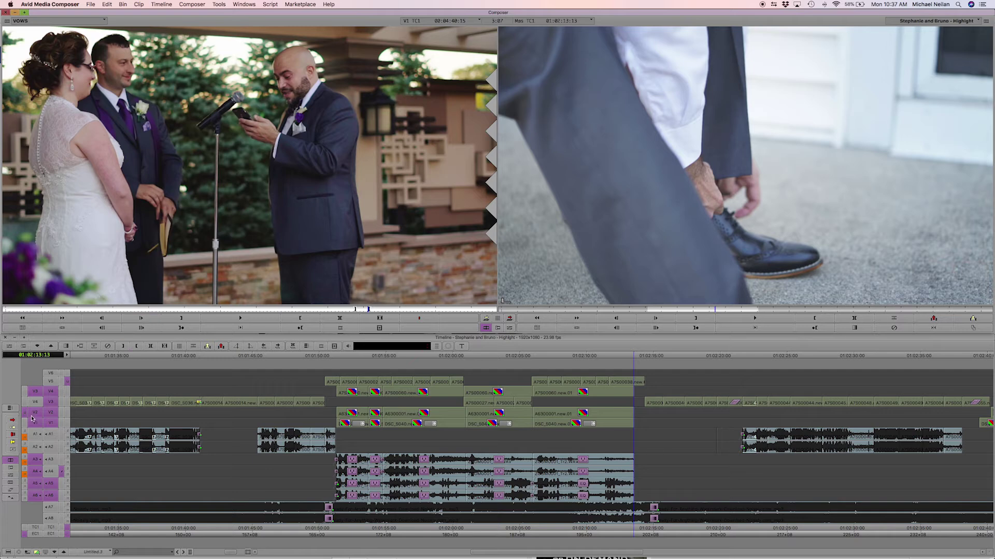
- Route the source video to V3 and V4 and overwrite the marked section directly after the last V5 cutaway
left_click(51, 407)
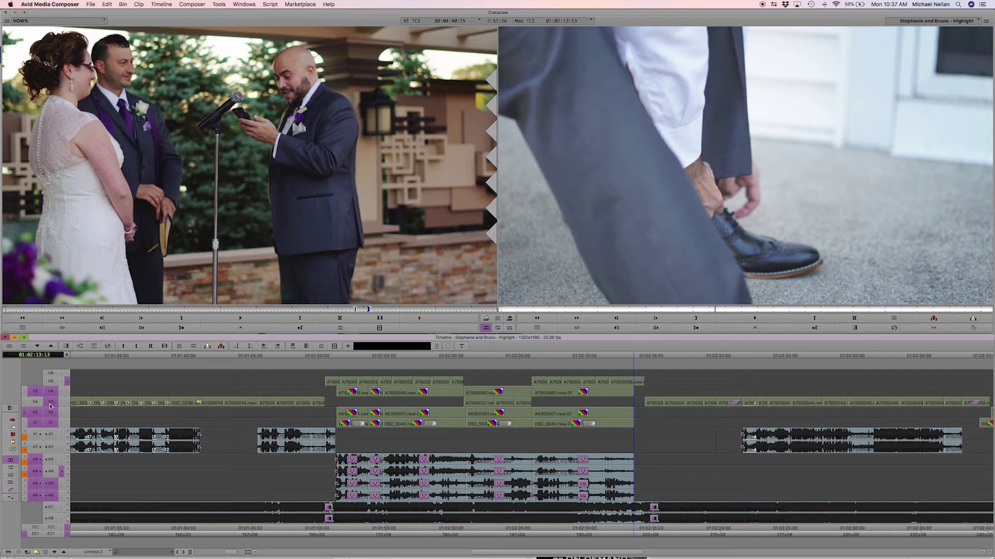
left_click(51, 393)
left_click(54, 427)
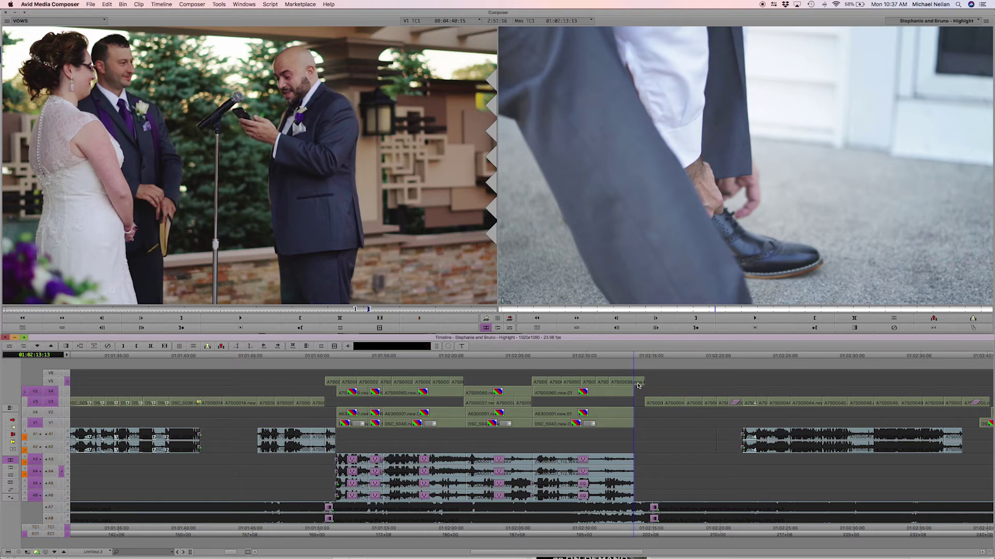
left_click(517, 387)
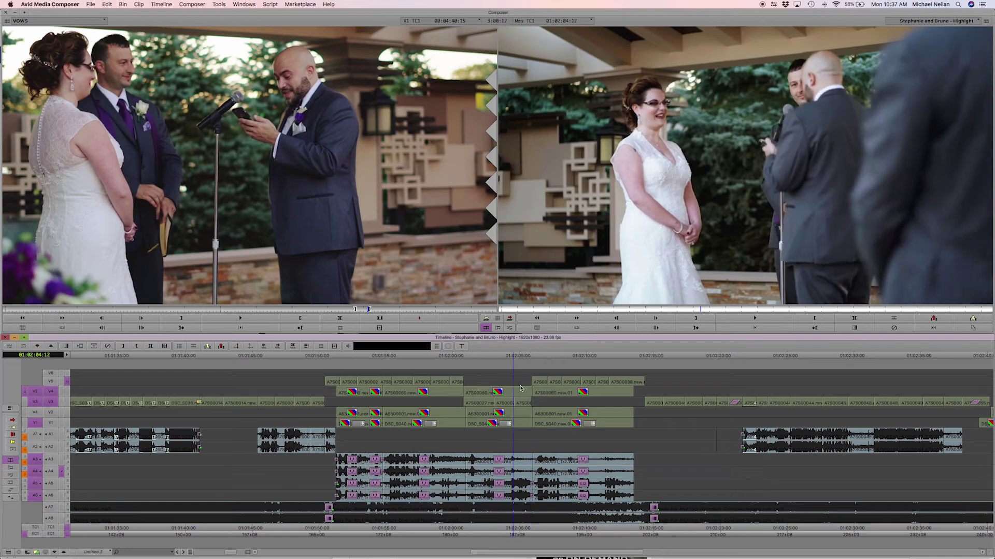
key("space")
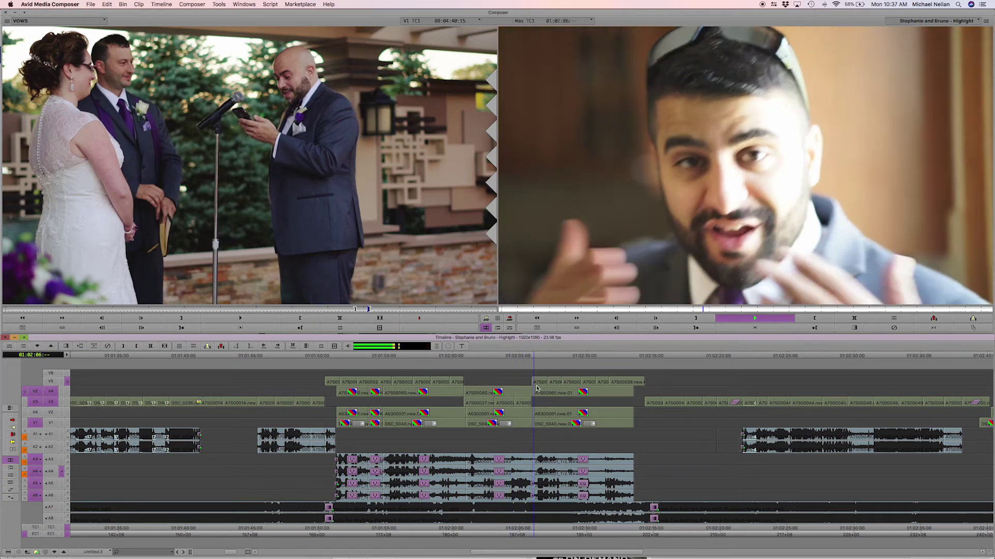
left_click(644, 386)
key("b")
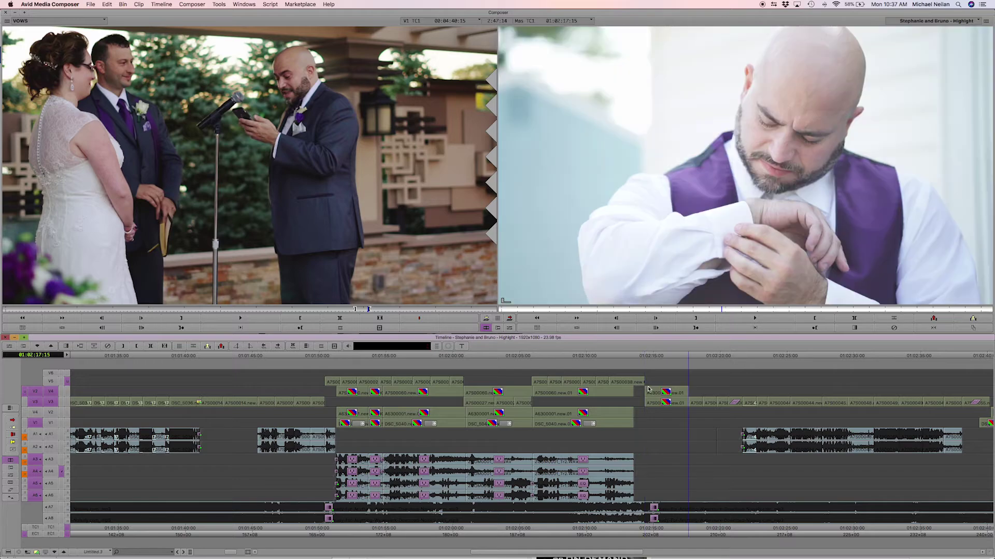
- Move the newly placed clip from V4 up to V5 and play back across it
left_click(654, 394)
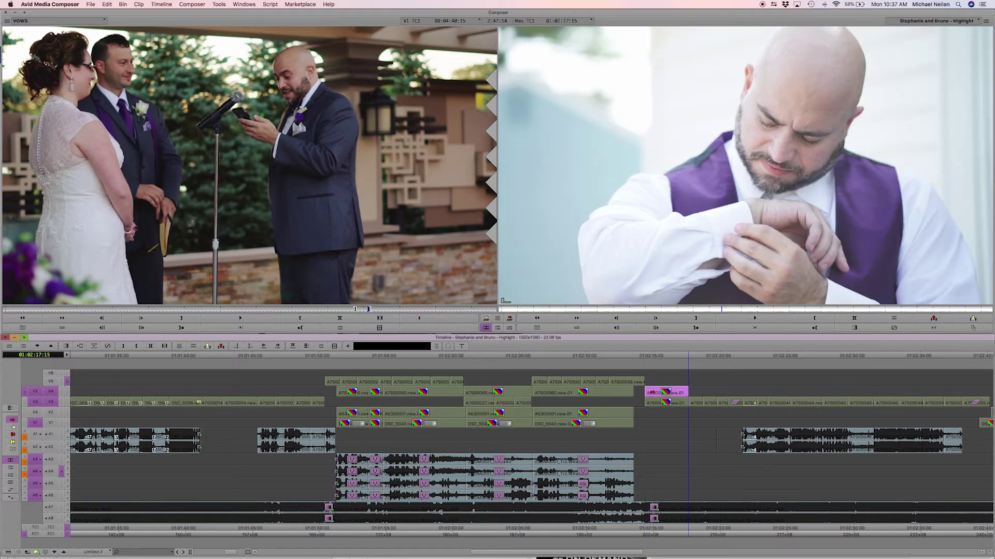
left_click_drag(652, 393, 652, 383)
left_click(655, 394)
left_click(624, 387)
key("space")
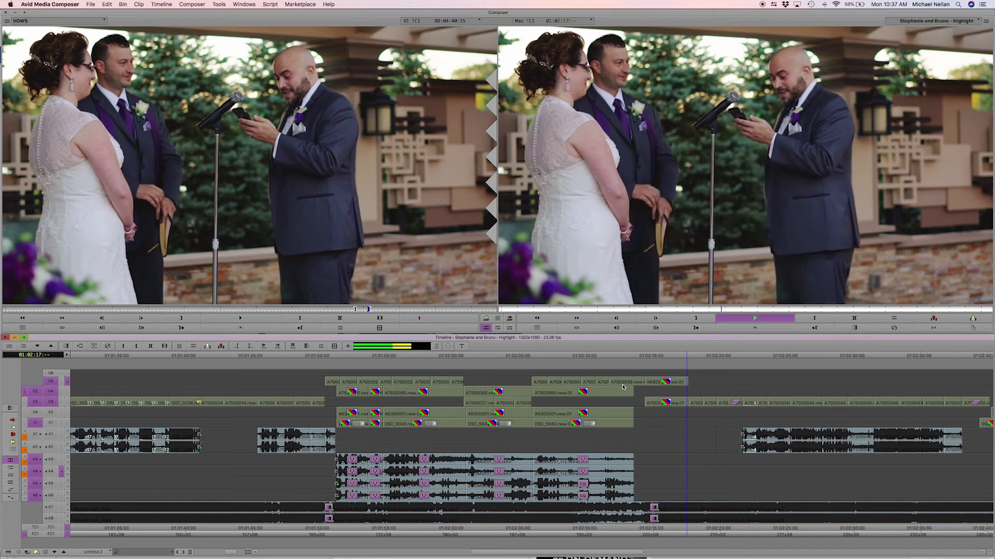
key("space")
- Park the sequence at 01:02:13:13, then play further through the VOWS source and mark a vow section lasting 10:20
left_click(640, 390)
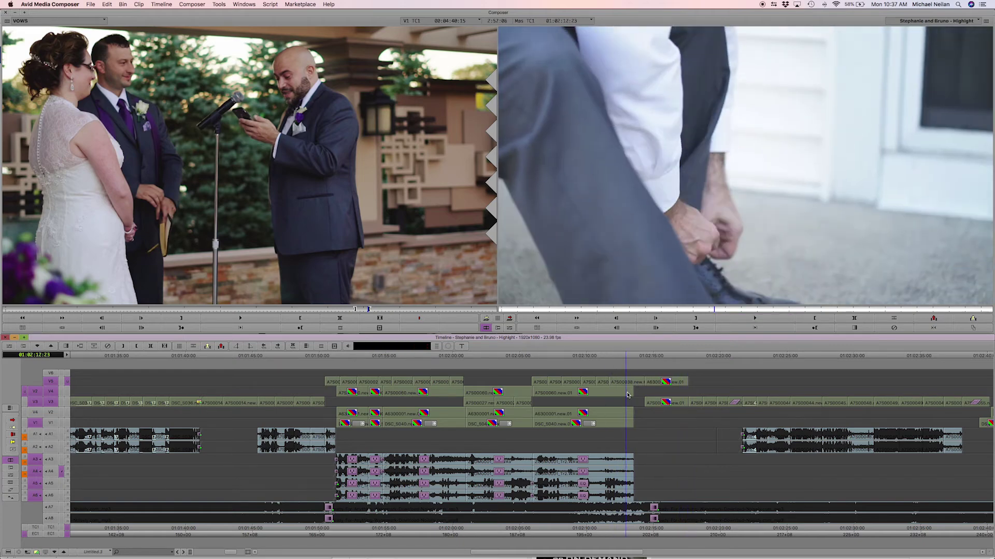
left_click(631, 393)
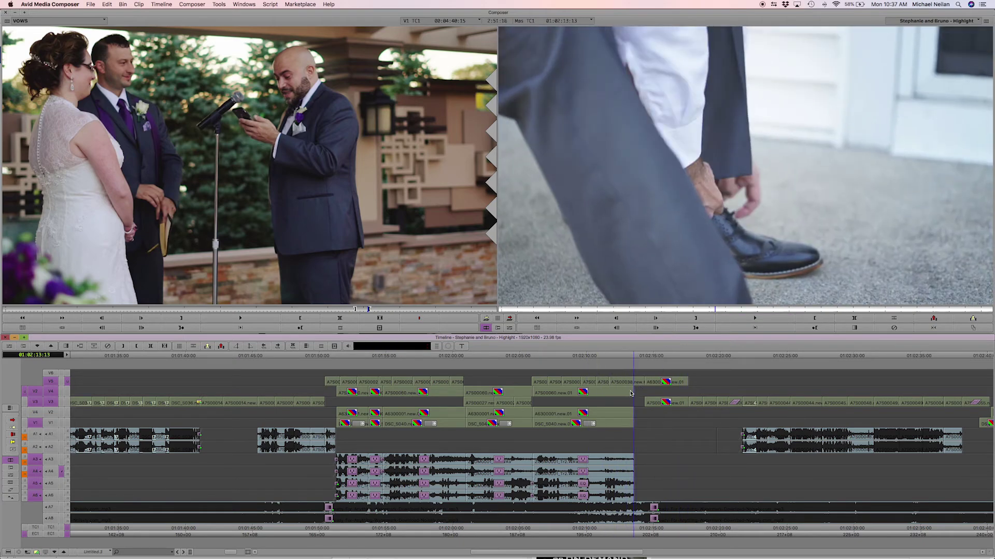
left_click(280, 186)
key("space")
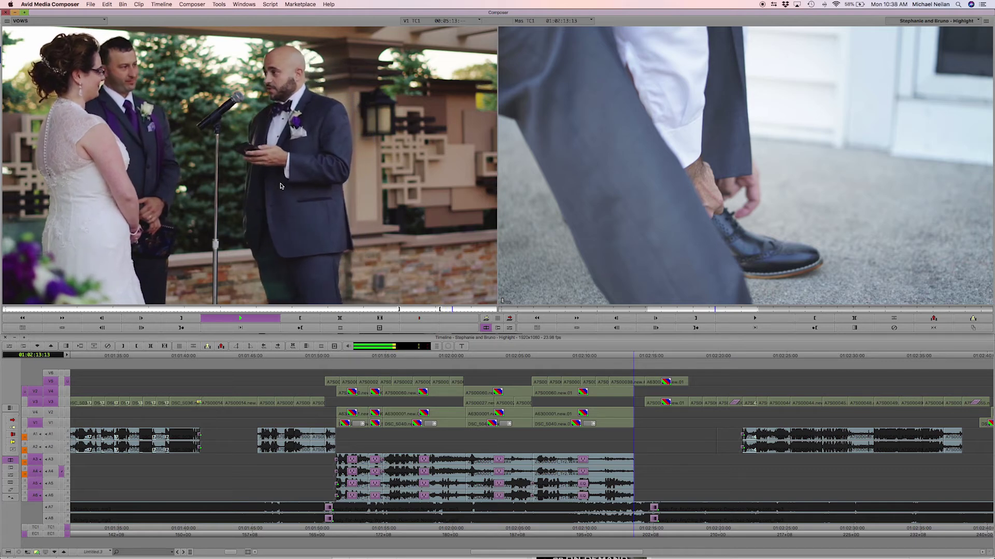
key("space")
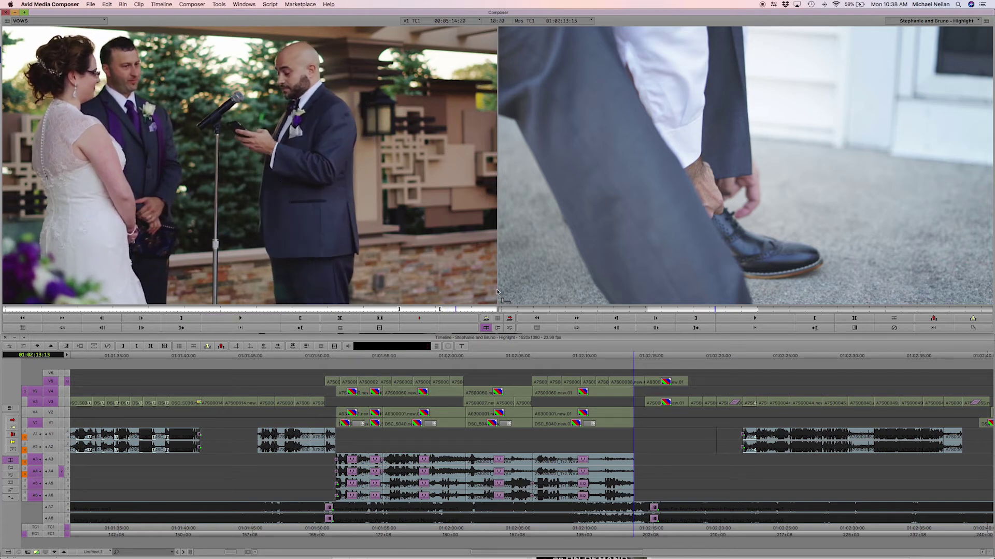
left_click(413, 310)
left_click_drag(414, 309, 429, 310)
left_click(633, 398)
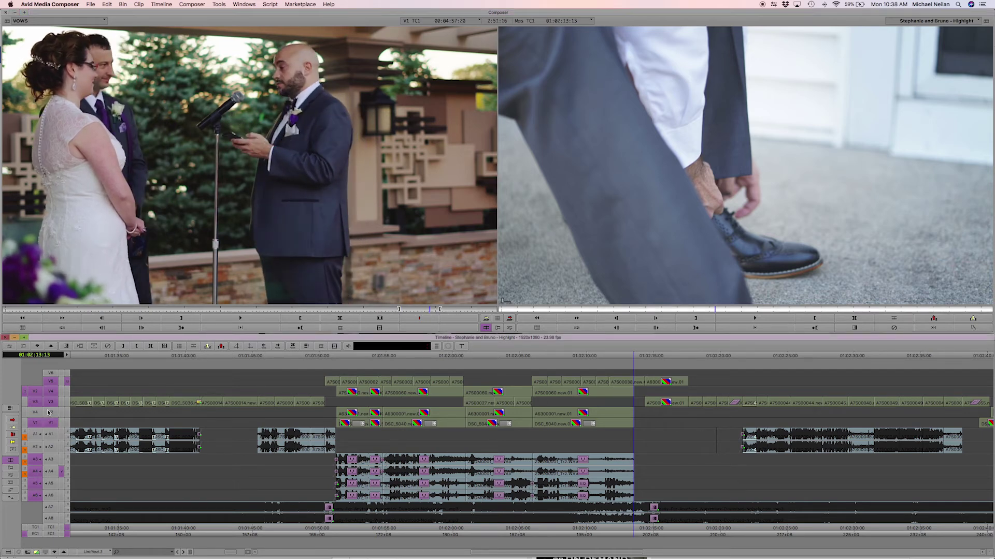
- Patch the source tracks to V1, V2, V4 and A3 to A6 and overwrite the marked vow section at 01:02:13:13
left_click_drag(50, 415, 51, 393)
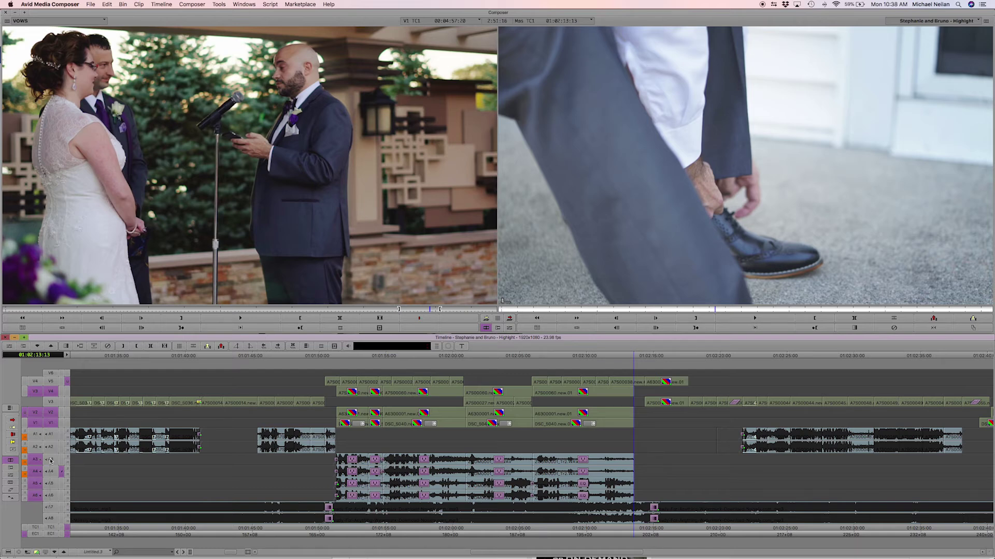
left_click_drag(50, 460, 50, 512)
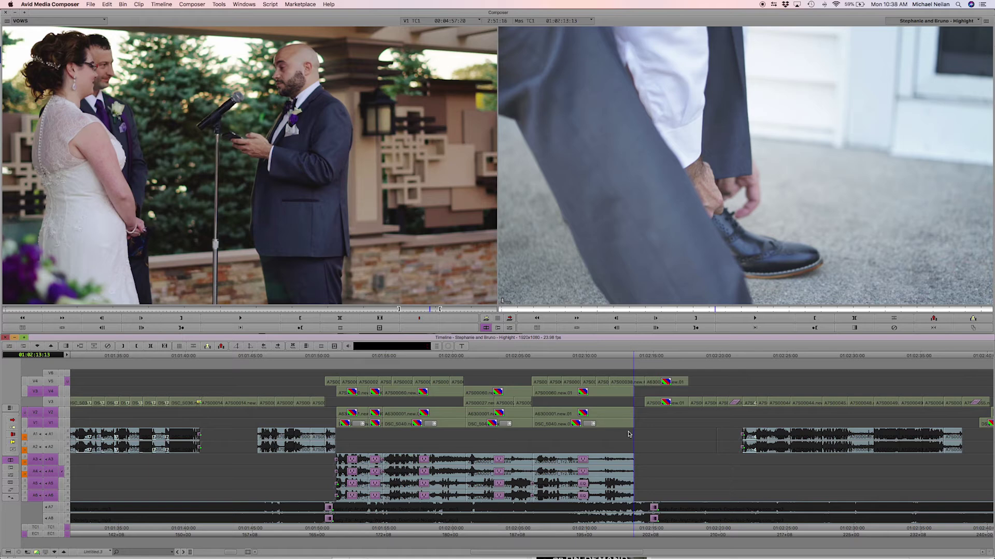
key("b")
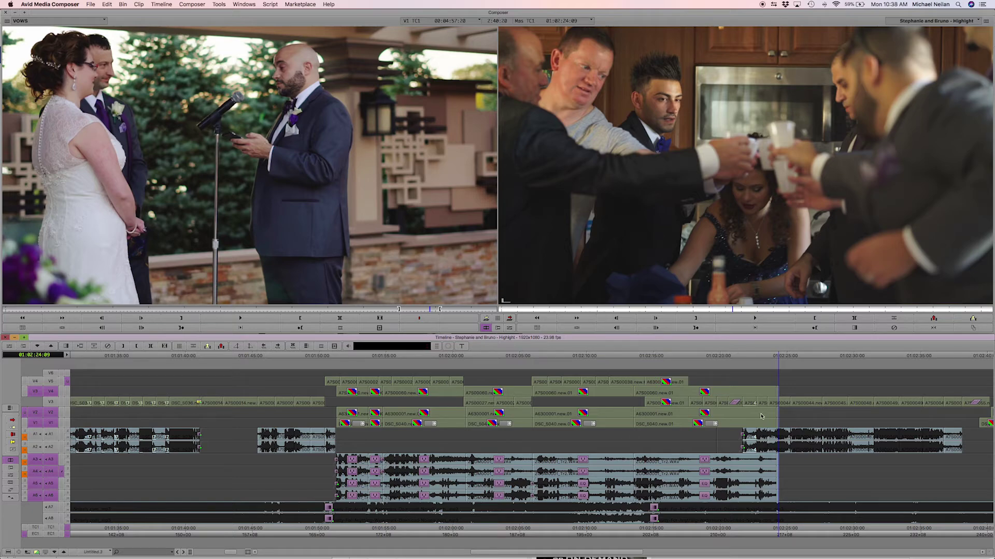
- Play the added section from the music transition, then roll that transition on A7 and A8 to 01:02:24:06 near the vow's end
left_click(656, 510)
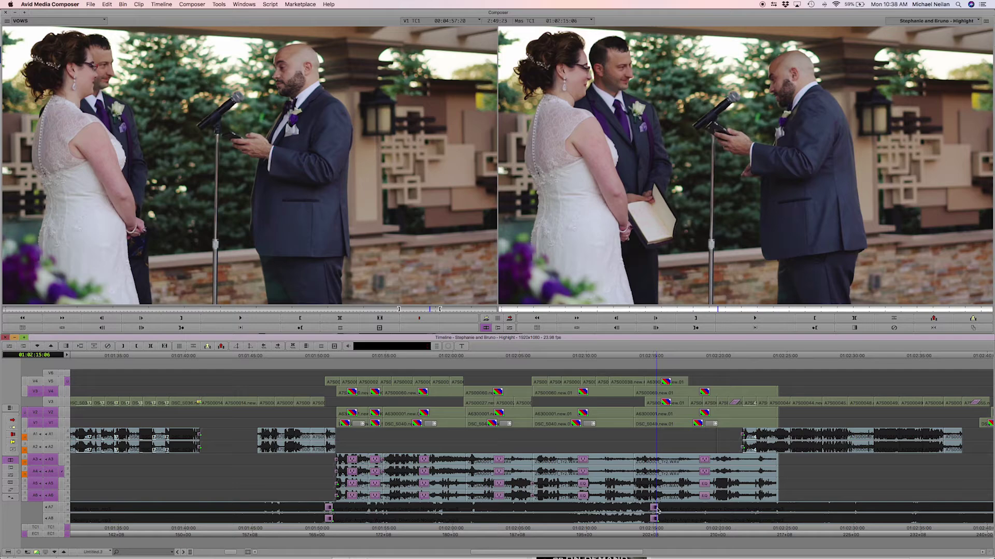
key("space")
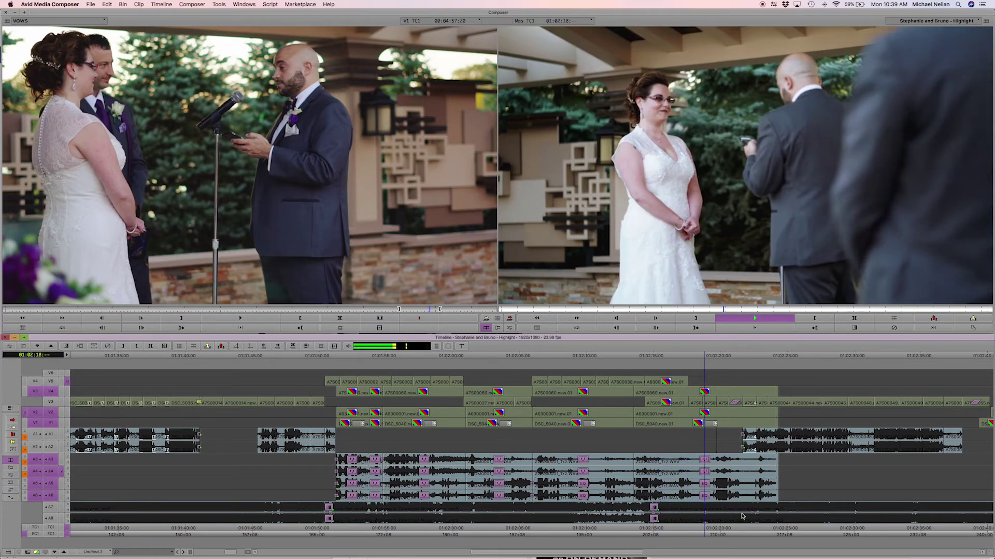
left_click(656, 517)
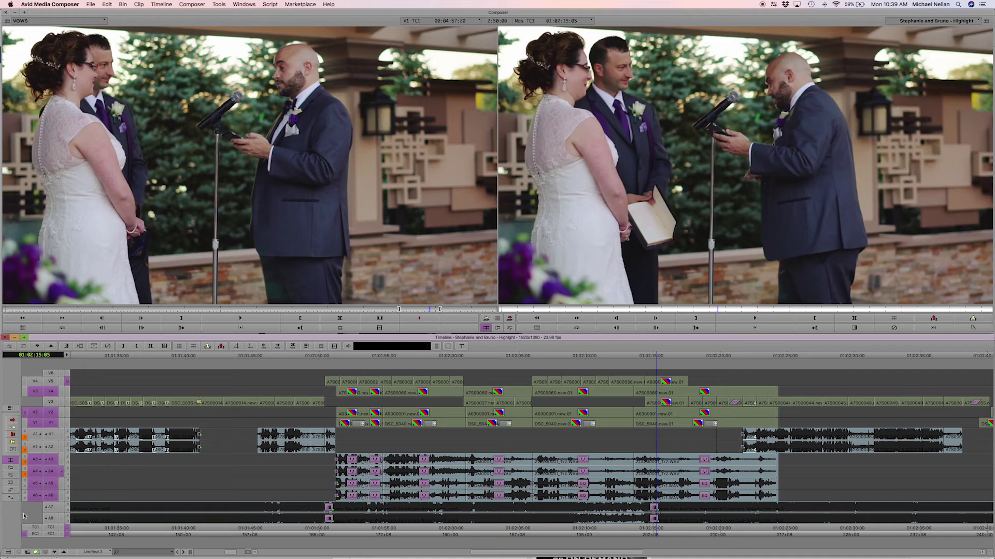
left_click_drag(52, 469, 51, 461)
left_click(654, 513)
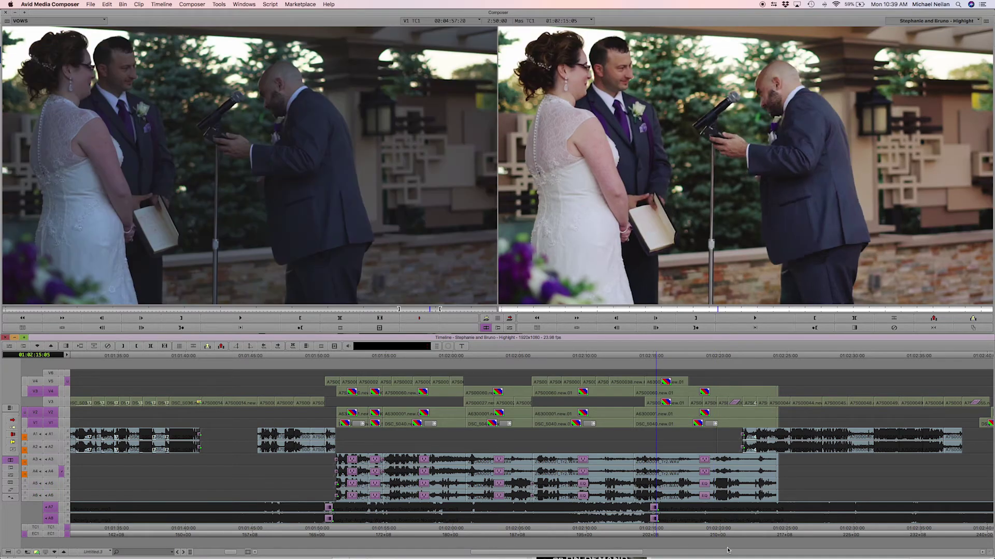
left_click_drag(654, 514, 778, 514)
key("Escape")
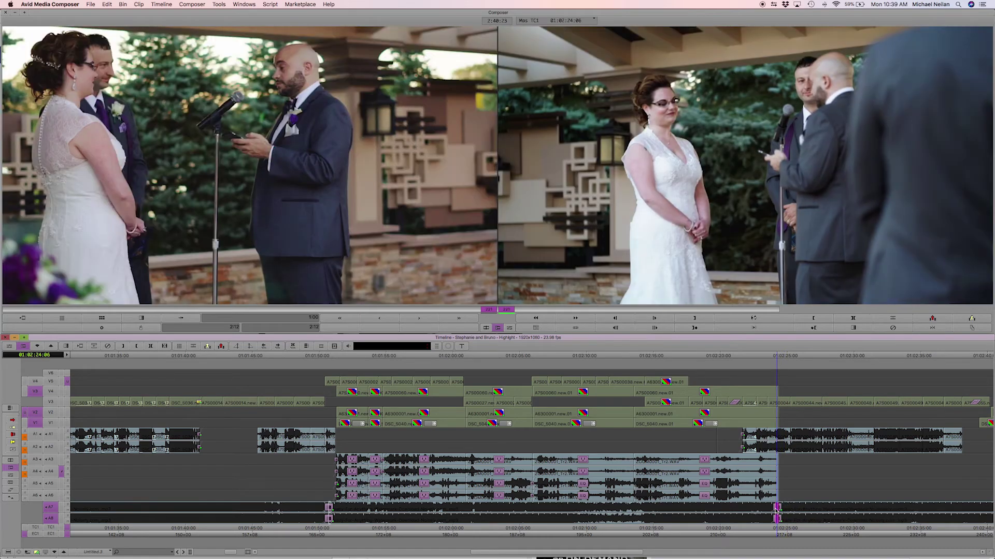
- Mark the span from 01:02:10:13 to 01:02:13:13 and extract it from V1 to V4 and A1 to A6
left_click(542, 511)
key("space")
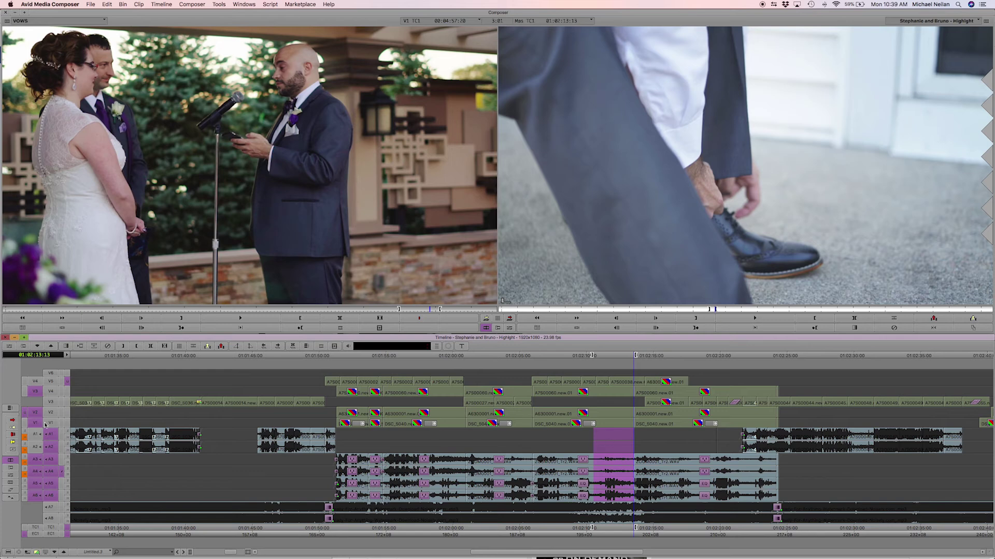
left_click(53, 424)
left_click(54, 412)
left_click(53, 403)
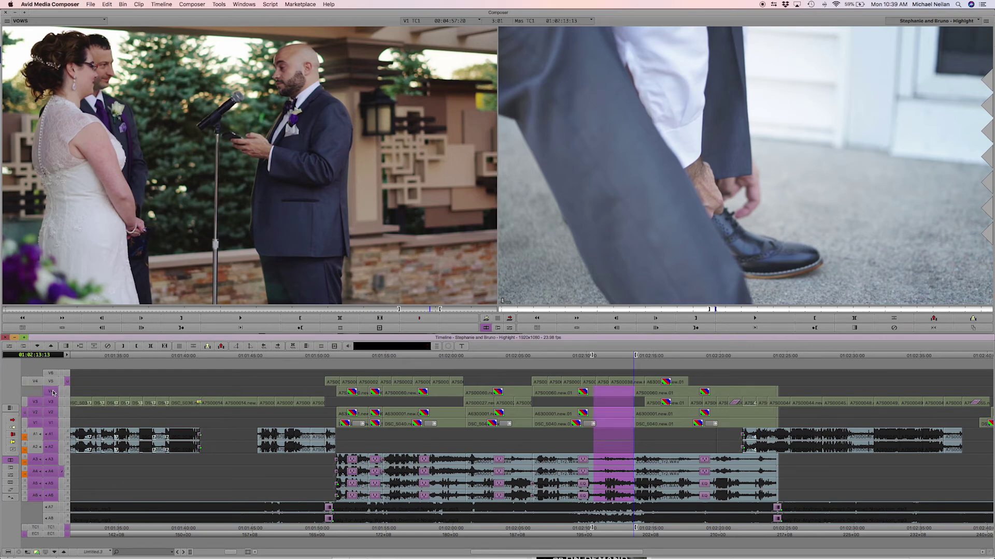
key("x")
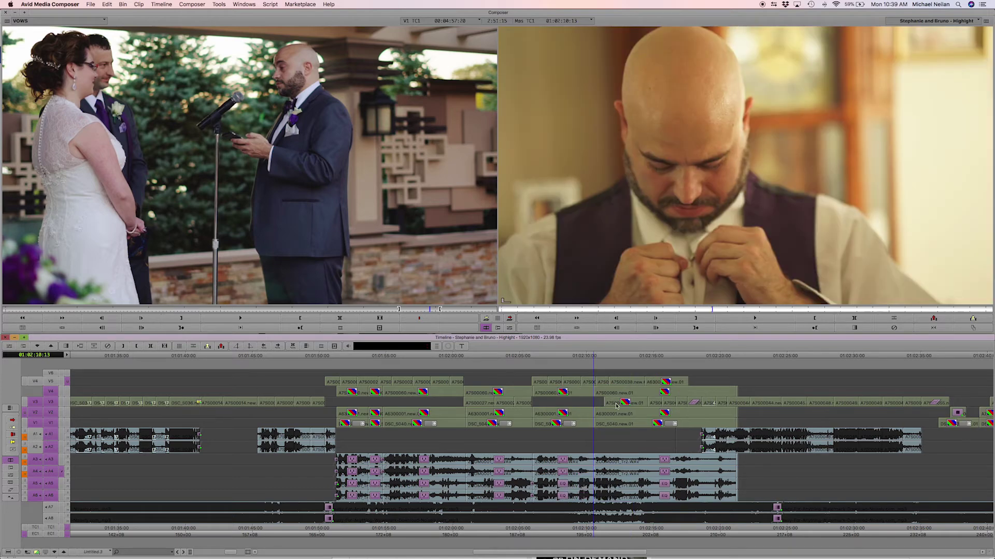
- Review the cutaways over the vow by playing and scrubbing between about 01:02:04 and 01:02:17 with different video track monitors
left_click(506, 407)
key("space")
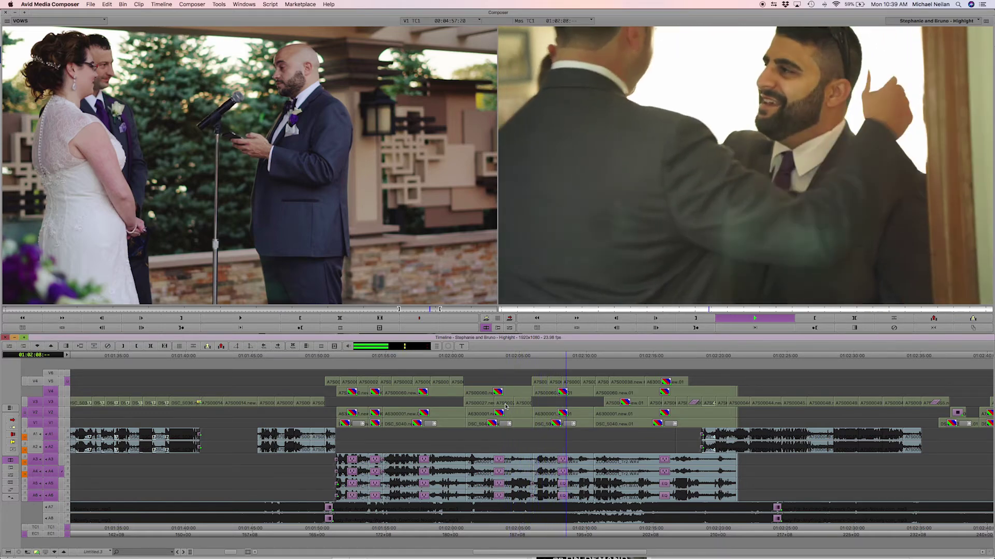
key("space")
left_click(536, 384)
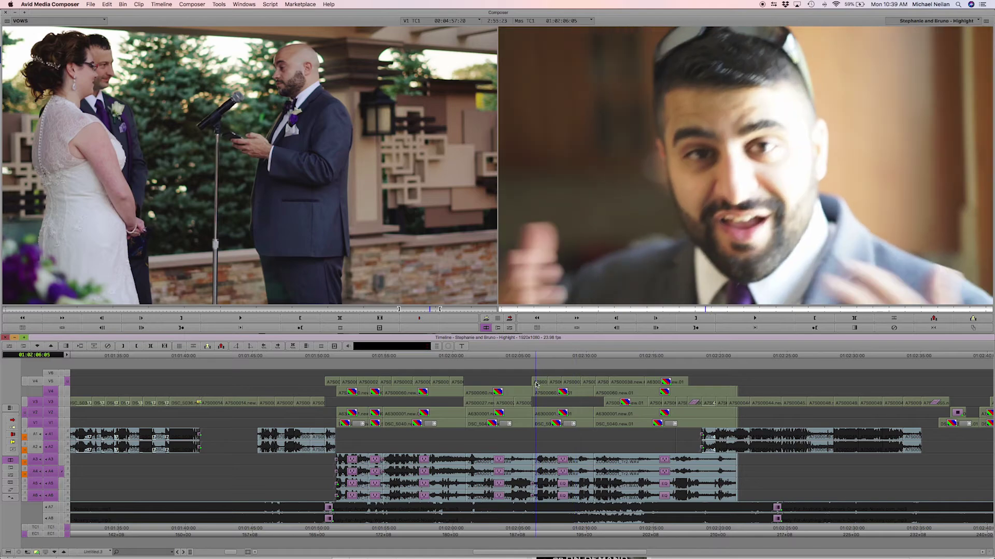
left_click(528, 404)
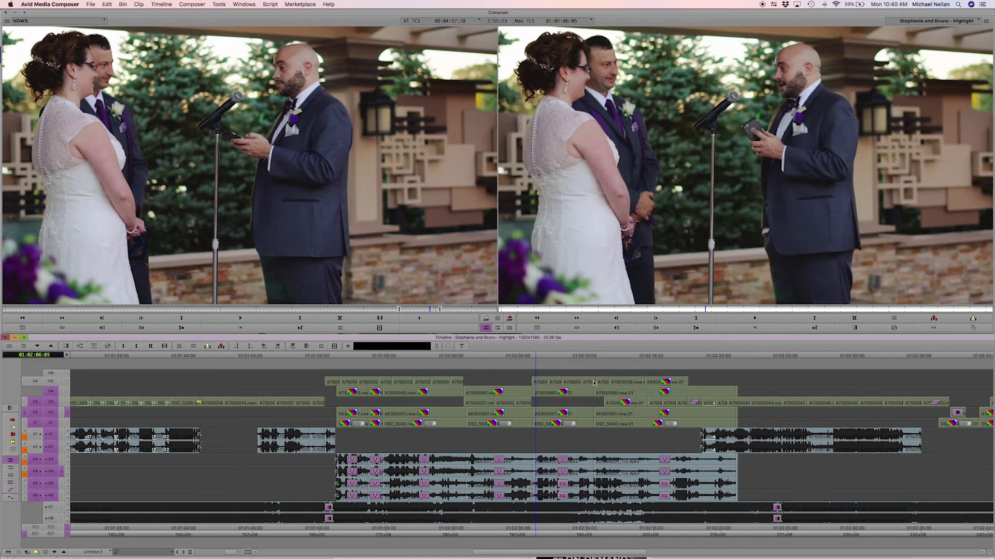
left_click_drag(527, 404, 521, 404)
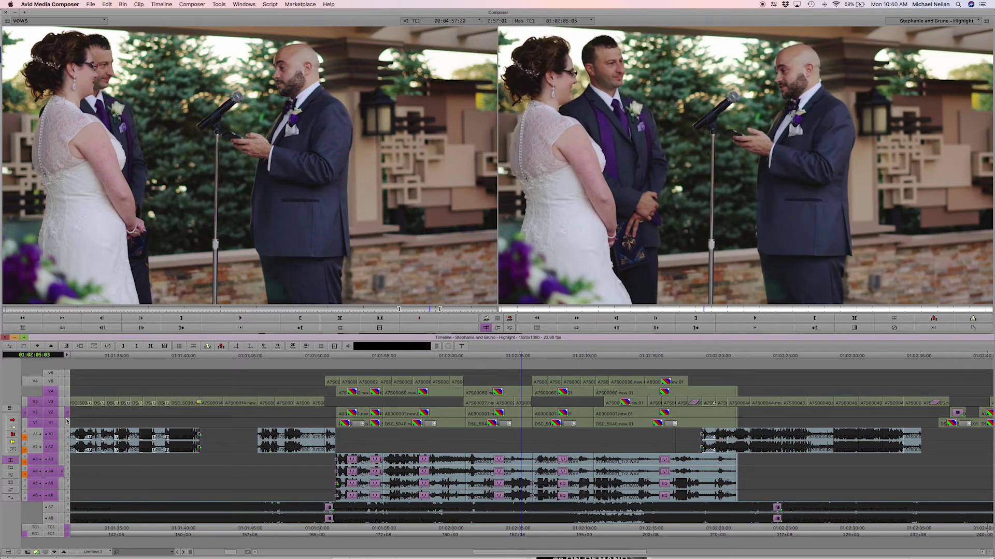
left_click(67, 403)
mouse_move(524, 406)
left_mouse_down()
mouse_move(483, 407)
mouse_move(507, 408)
left_mouse_up()
left_click_drag(612, 409, 682, 408)
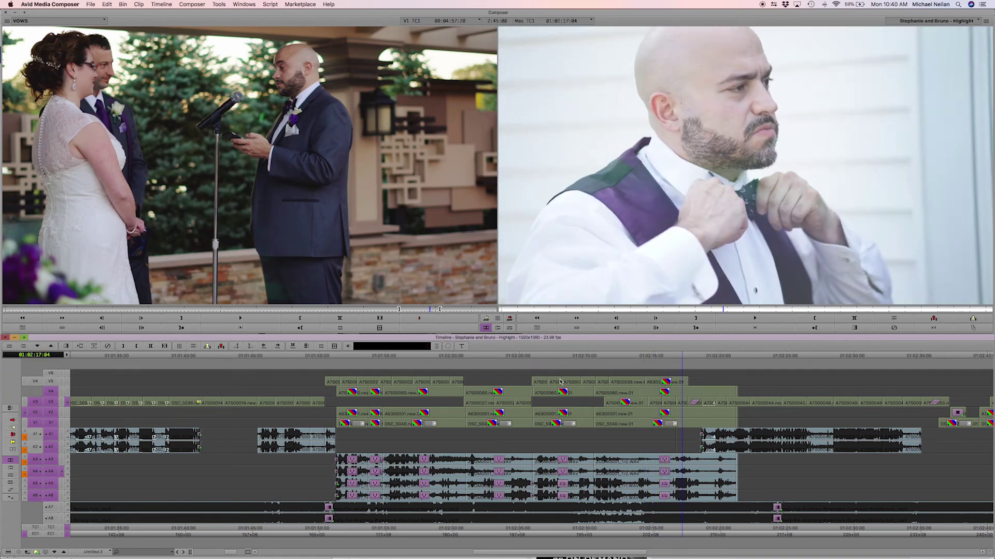
- Monitor the V5 cutaways, then mark the first one in the run at 01:02:06:11 and lift it from V5 only
left_click(558, 381)
left_click(68, 382)
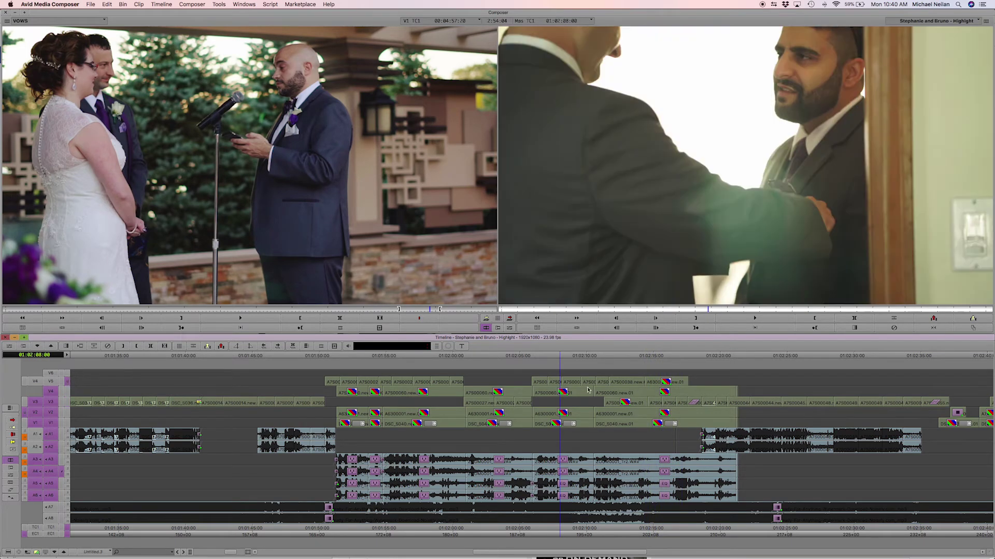
left_click_drag(557, 384, 607, 384)
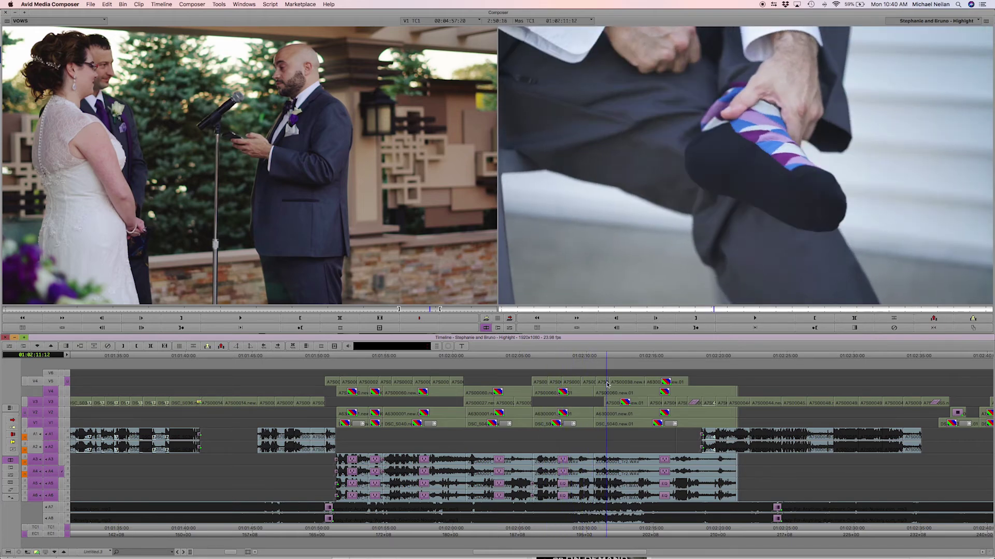
left_click(539, 383)
key("t")
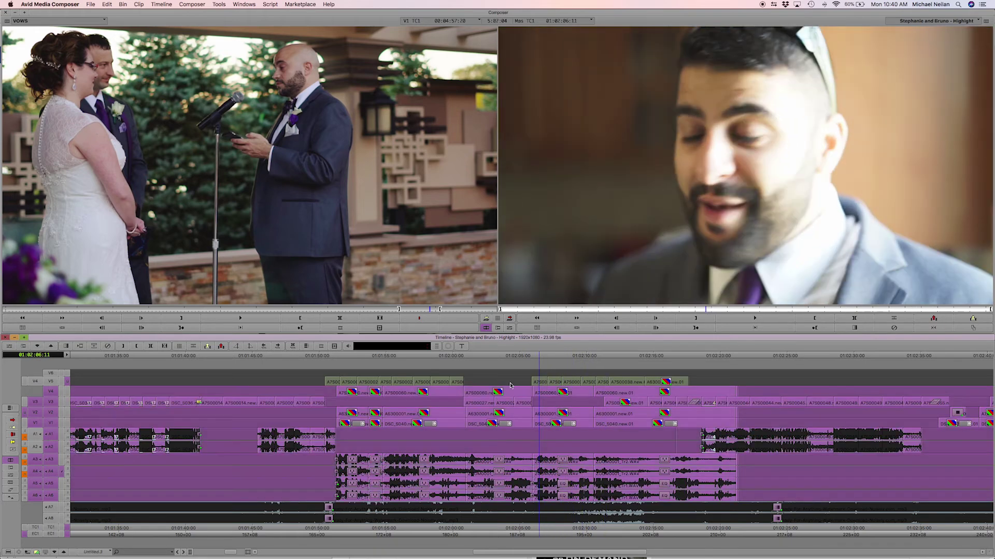
left_click(51, 393)
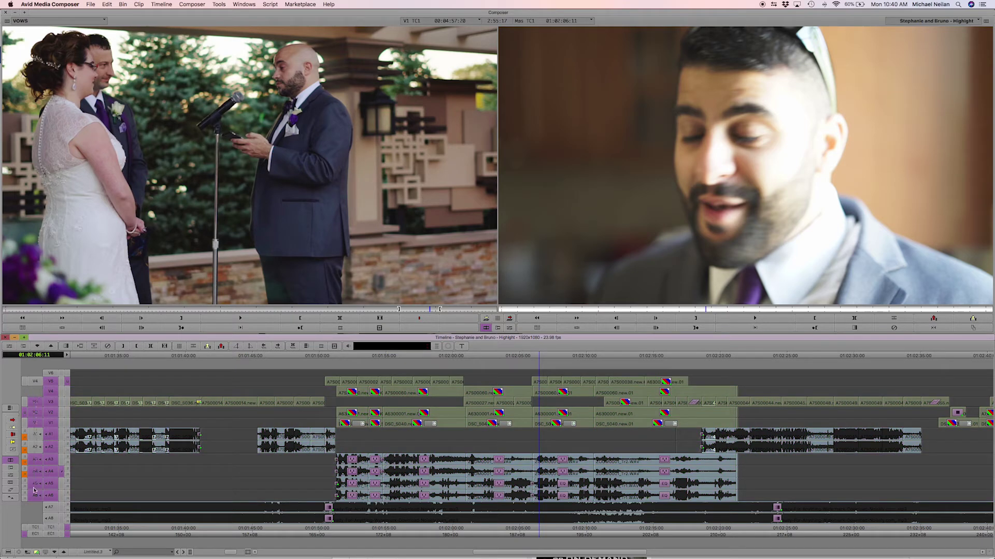
left_click_drag(36, 392, 52, 495)
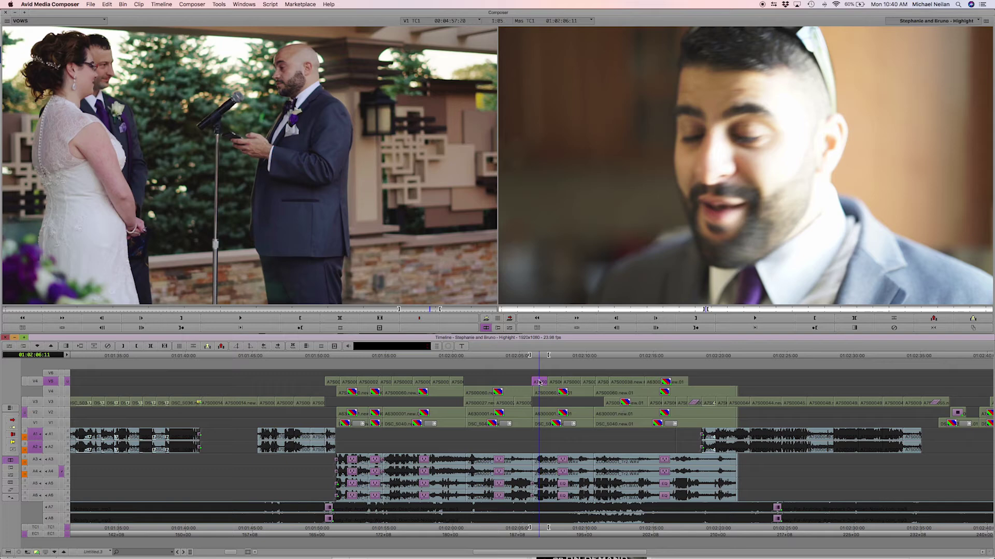
key("z")
- Select all the remaining cutaways in this V5 run and slide them back to start at 01:02:05:21
left_click(571, 382, "shift")
left_click(614, 381, "shift")
left_click(646, 382, "shift")
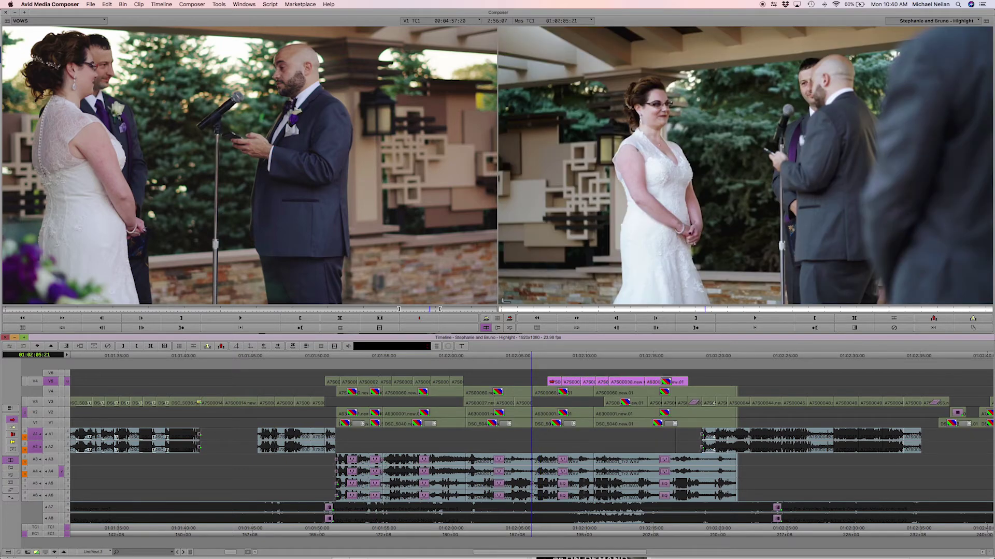
left_click_drag(549, 382, 531, 382)
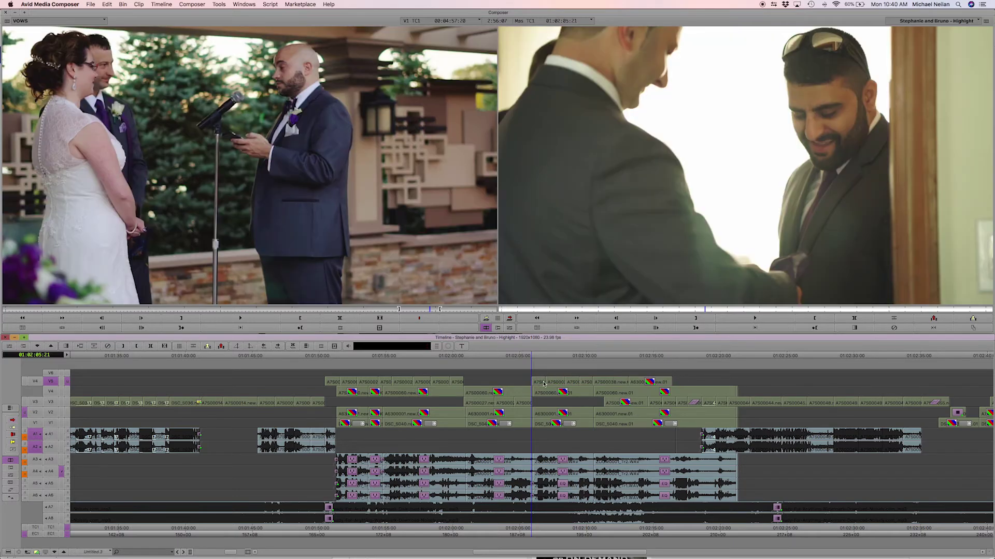
- Move the V3 cutaways of the groom getting dressed up to V5, directly after the last cutaway there
left_click(655, 403)
left_click(682, 386)
left_click_drag(654, 403, 677, 381)
- Save the project and play the rearranged cutaways from 01:02:04:07, then again from 01:02:09:17
left_click(511, 386)
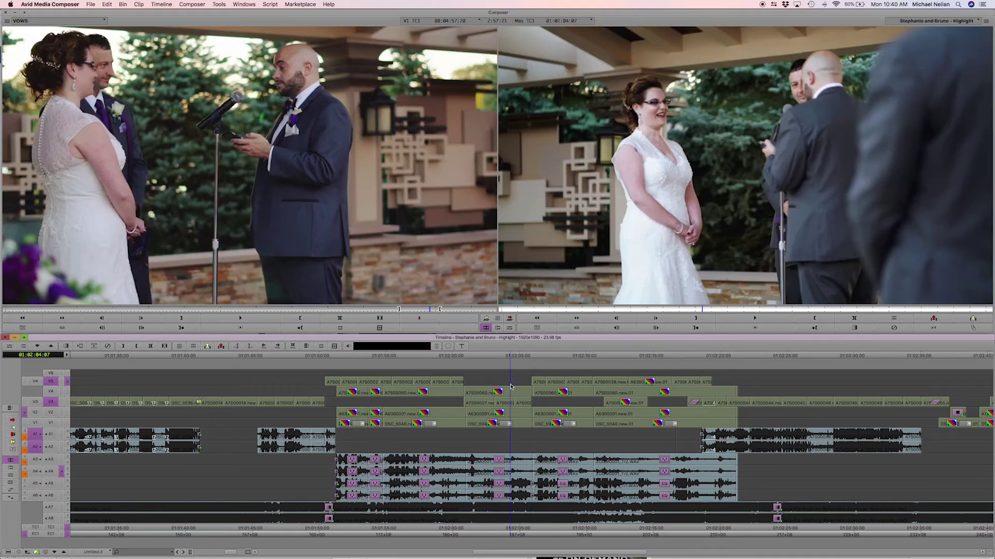
key("super+s")
key("space")
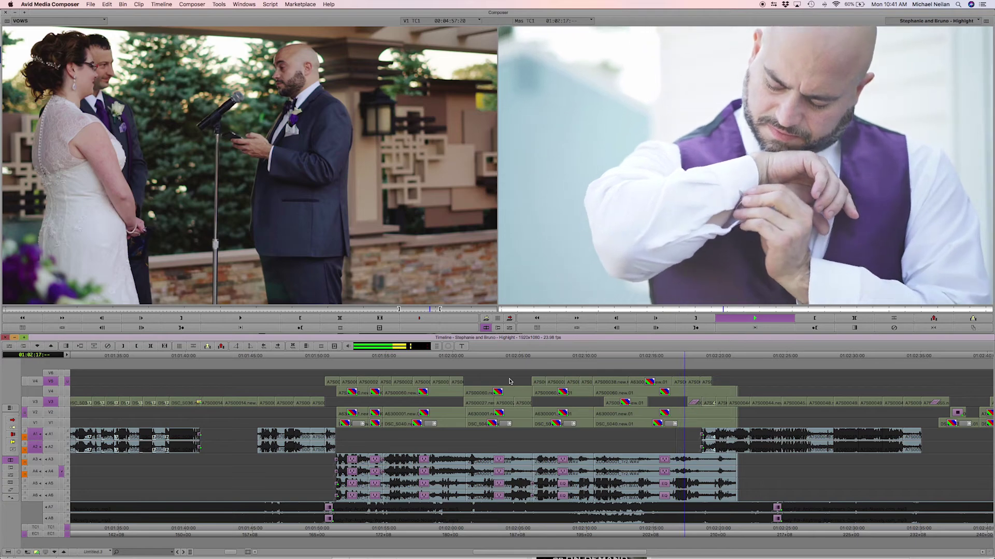
key("space")
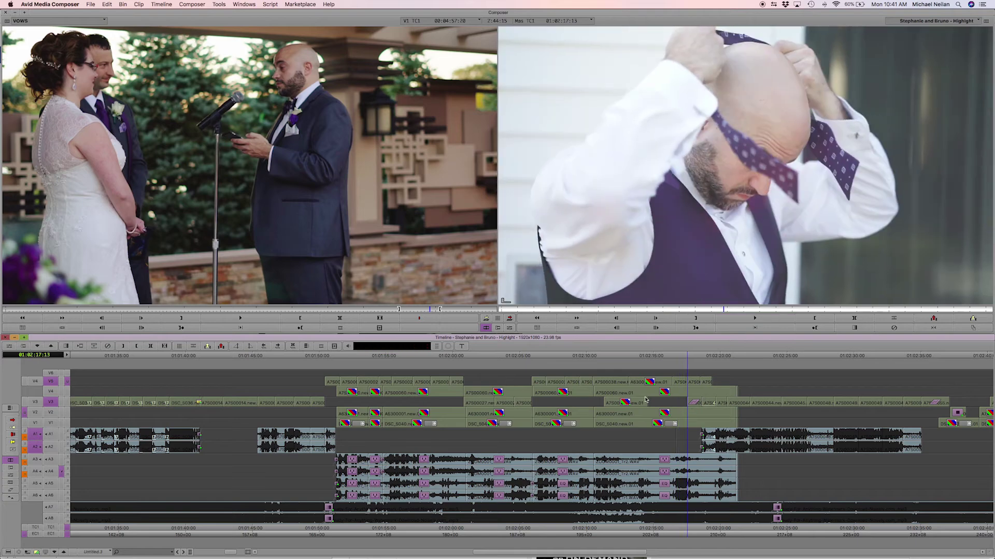
left_click_drag(628, 381, 584, 381)
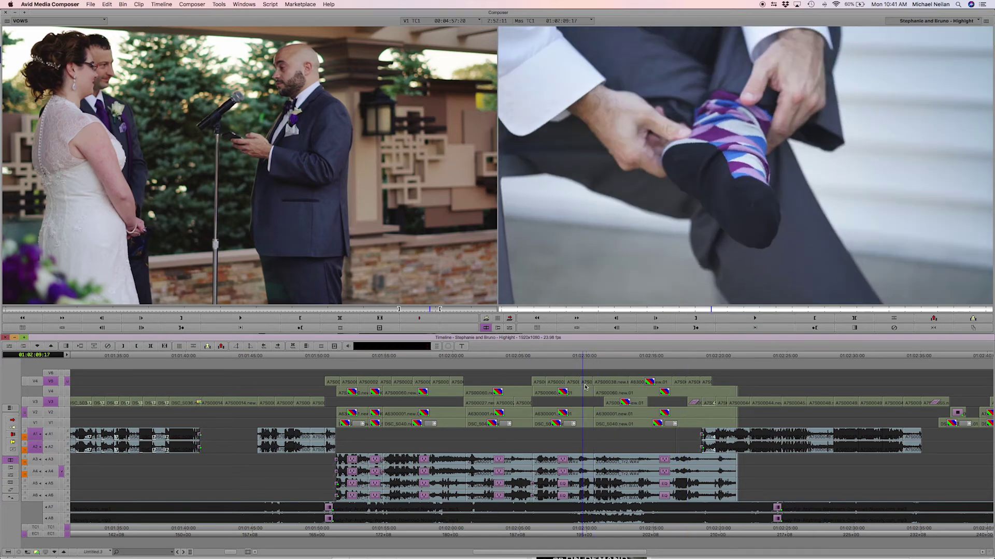
key("space")
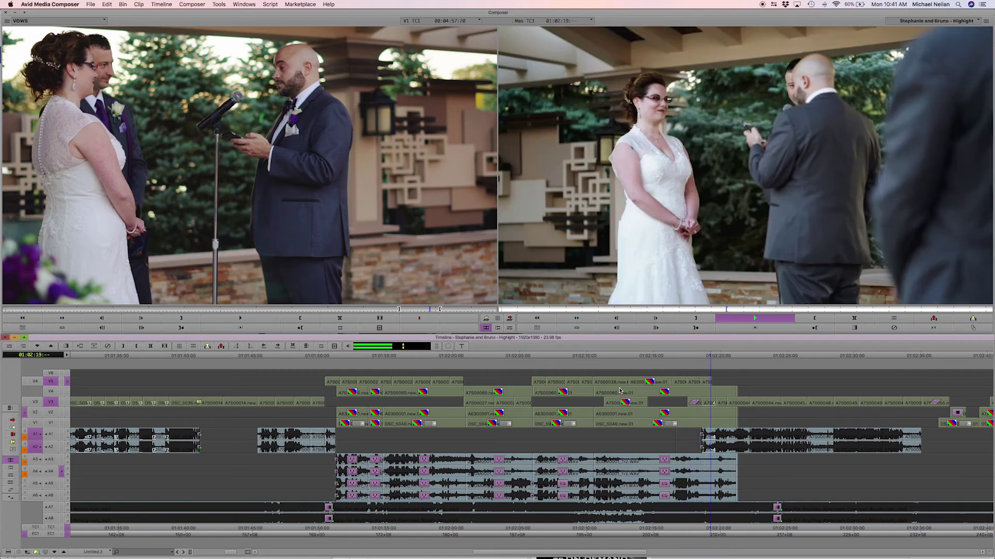
- Mark the 5:00 span ending at 01:02:22:22 and lift it from A1 and A2 only
left_click(694, 441)
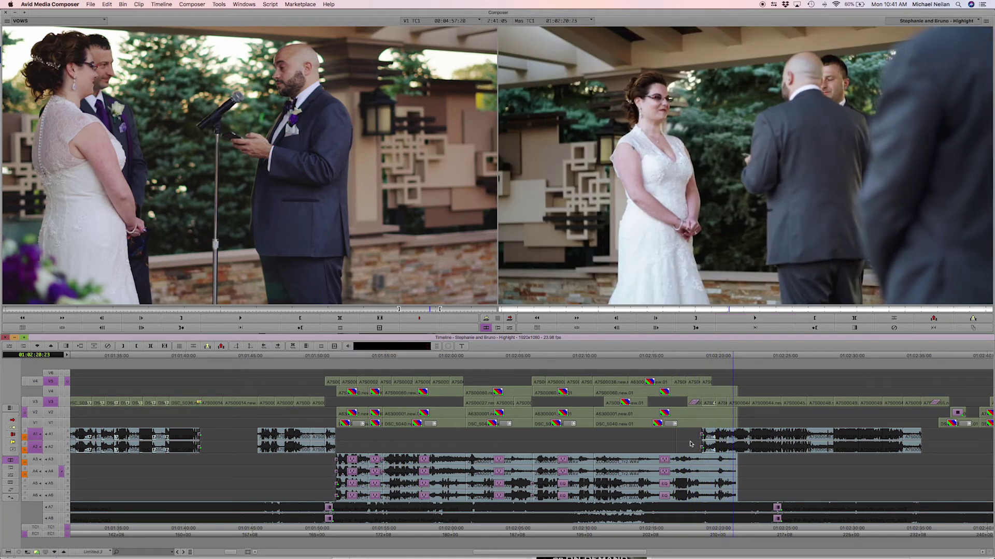
left_click_drag(698, 441, 759, 442)
key("o")
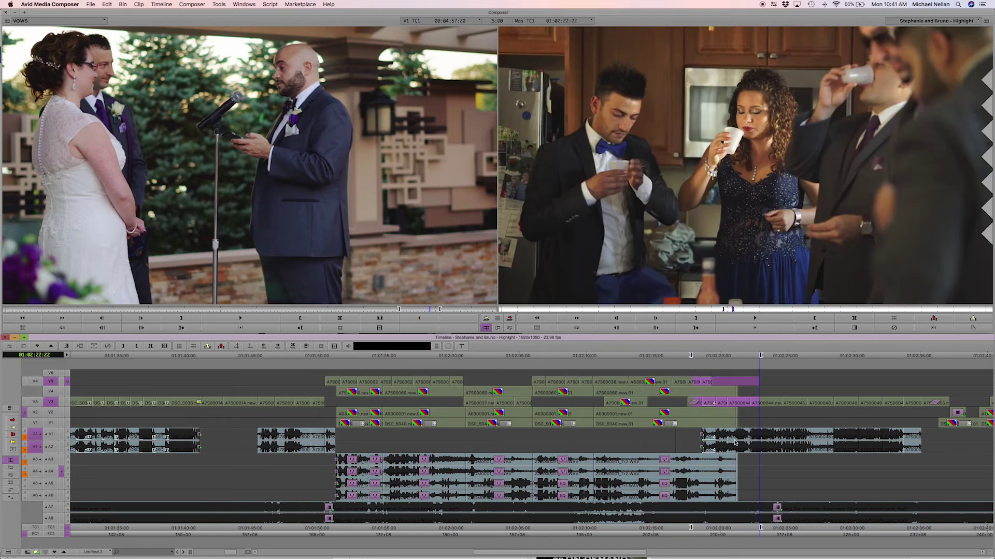
left_click(54, 382)
left_click(53, 435)
left_click(50, 446)
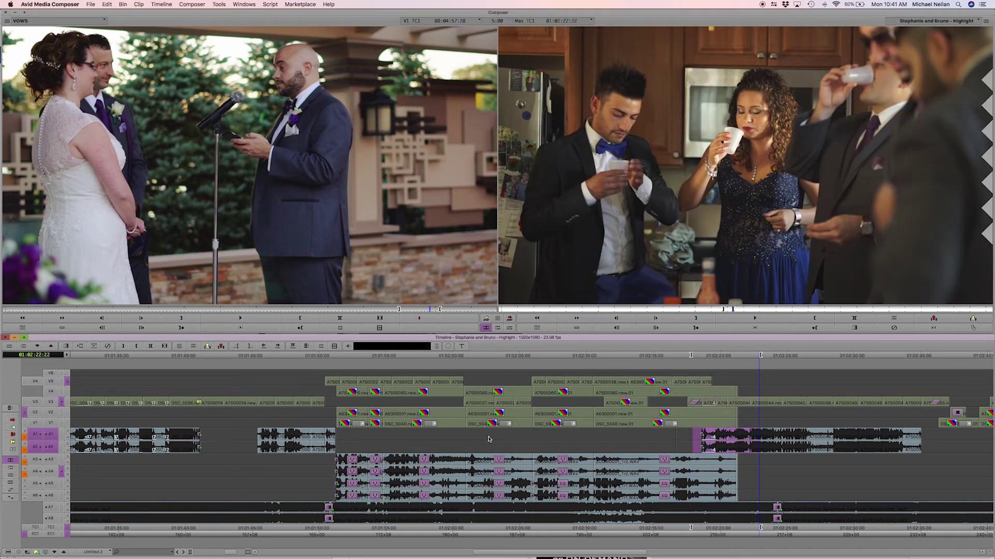
key("z")
- Play the vow around 01:02:12 and mark the unwanted span from 01:02:13:00 to 01:02:13:14
left_click_drag(704, 439, 617, 433)
key("space")
key("space")
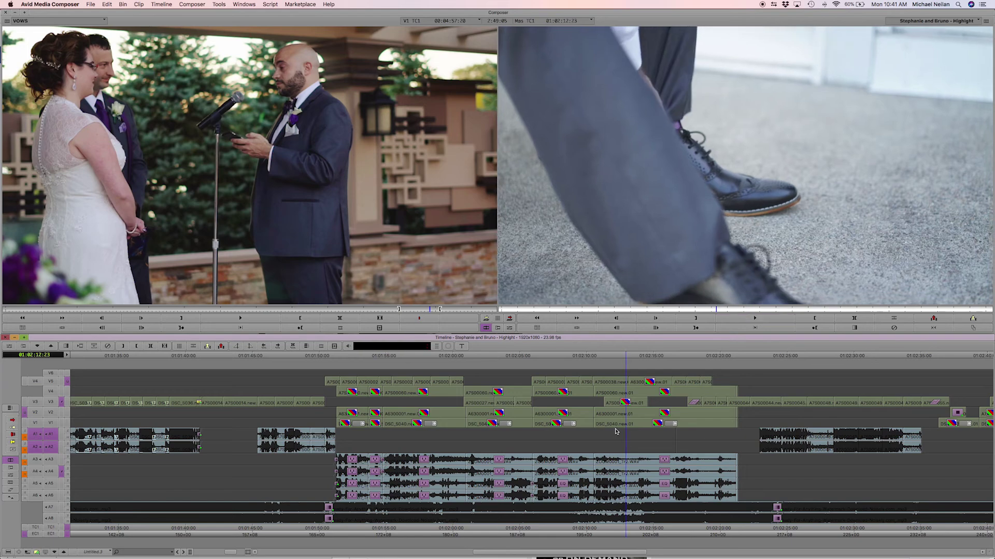
left_click_drag(616, 432, 632, 434)
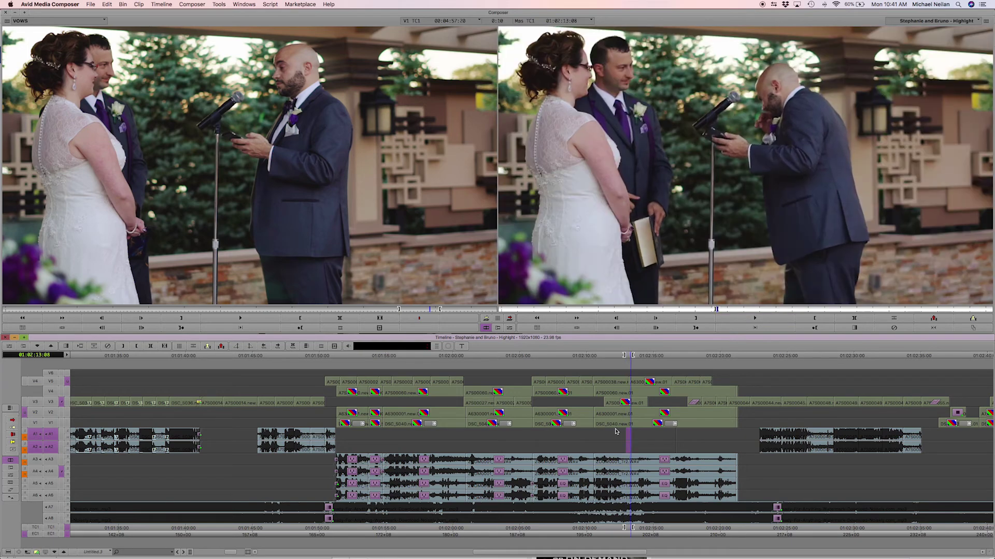
left_click(605, 433)
key("space")
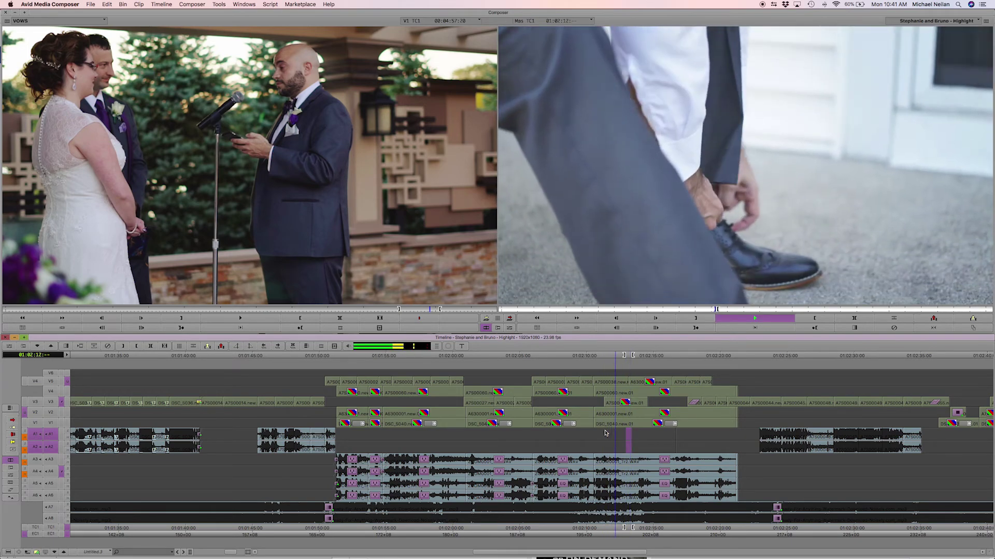
key("space")
key("space")
key("space")
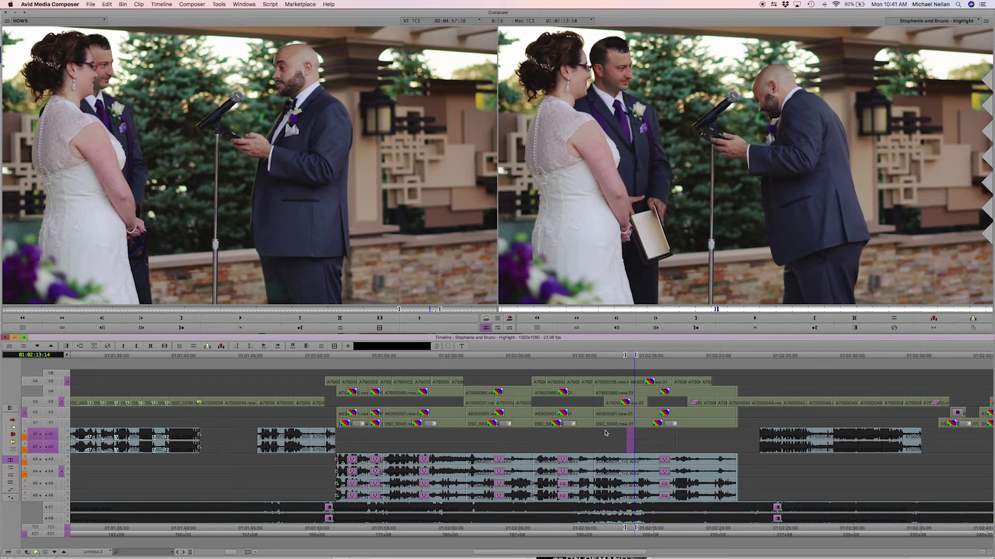
- Enable V1 to V4 and A1 to A6, then extract the marked 15-frame vow span from those tracks
left_click_drag(48, 438, 53, 493)
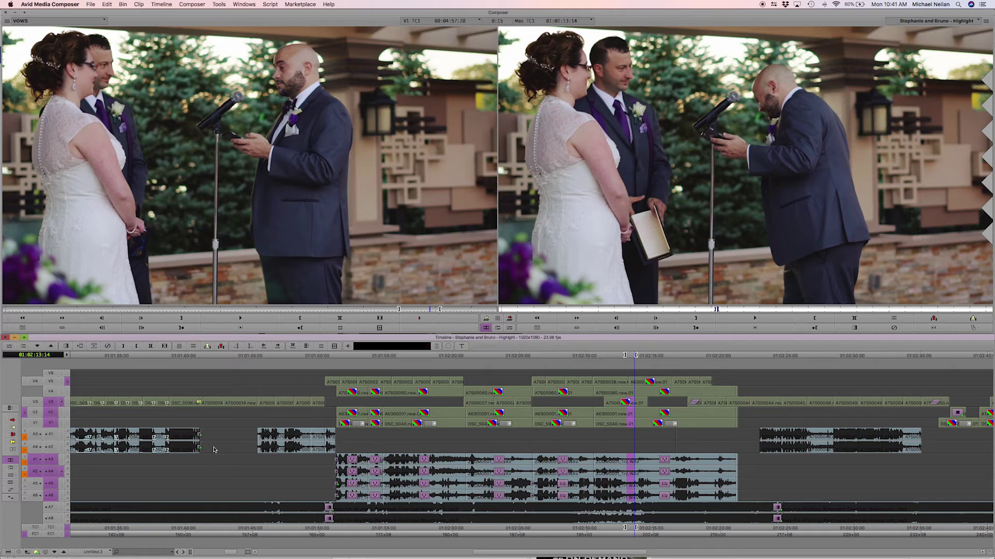
left_click(68, 403)
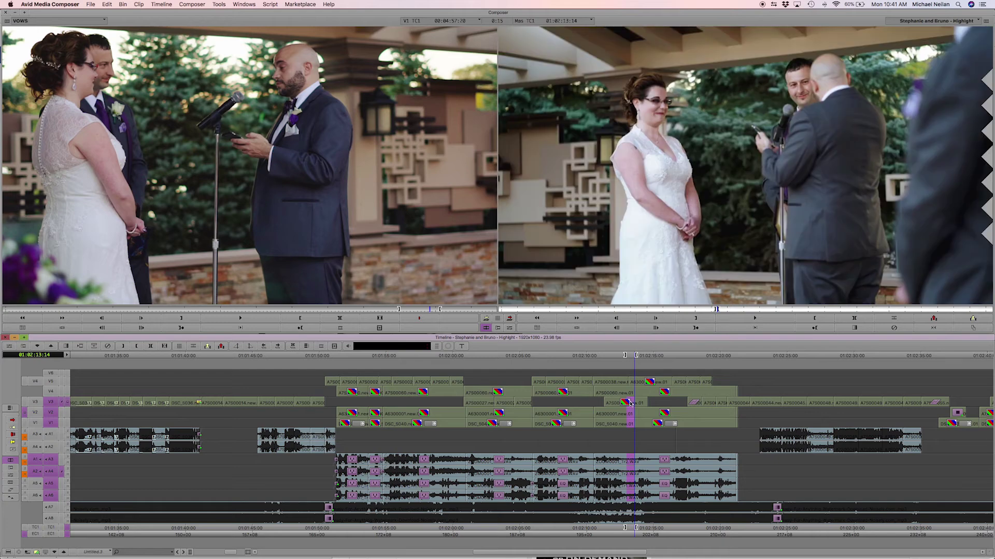
key("space")
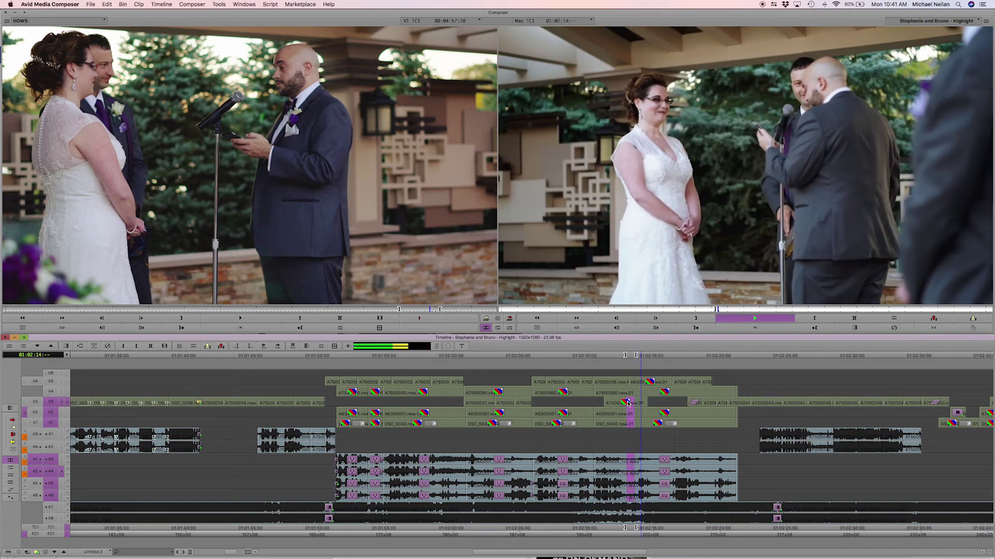
key("space")
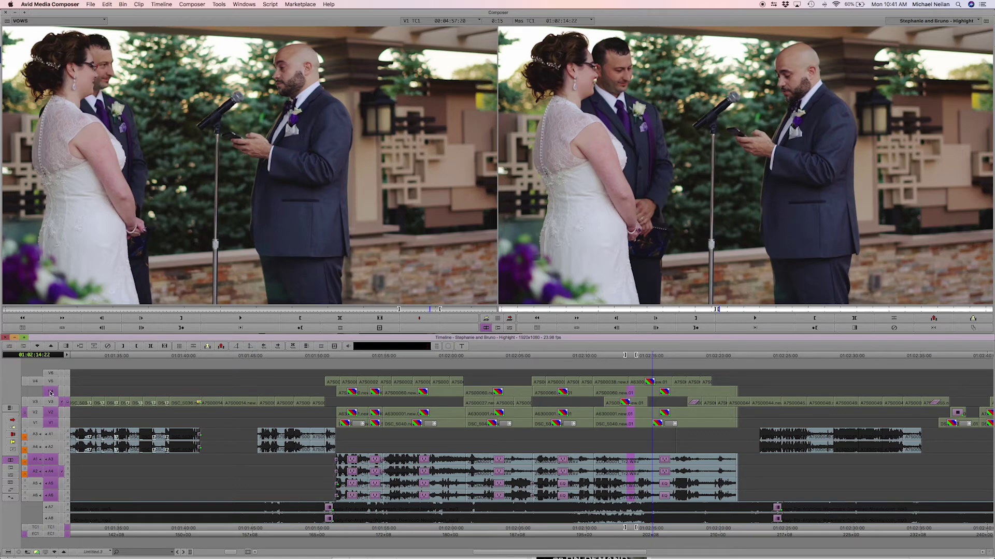
key("super+z")
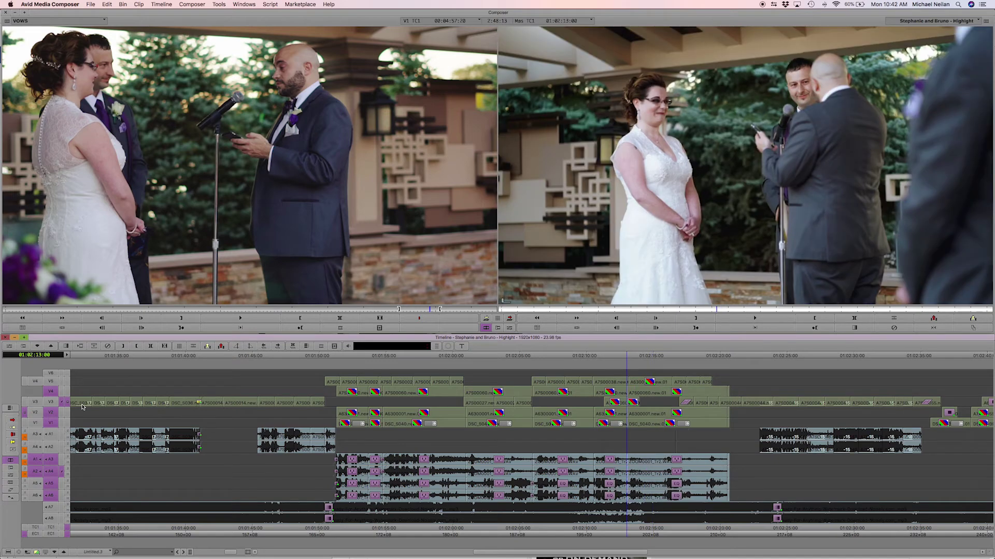
key("super+shift+z")
left_click_drag(53, 438, 52, 446)
key("x")
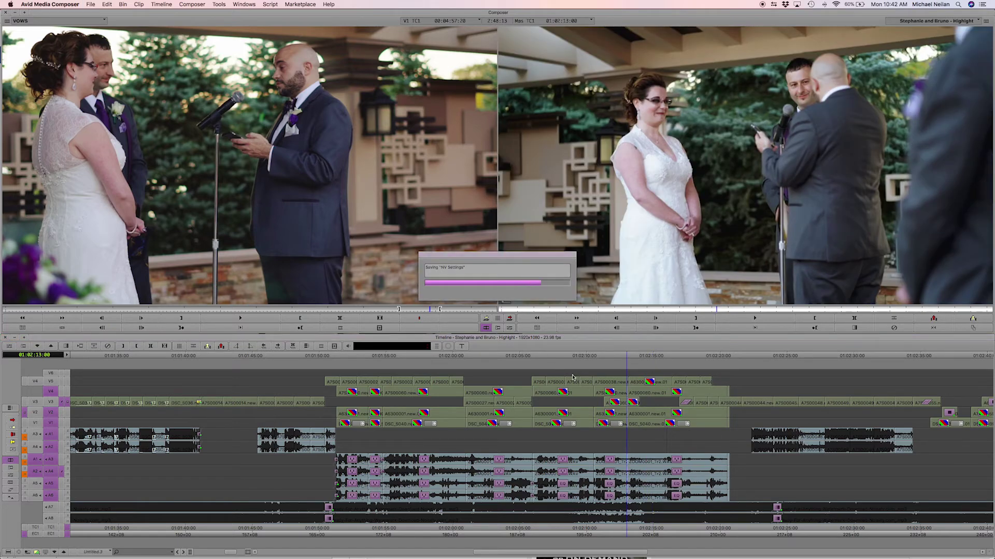
- Play the tightened vow section from 01:02:09:01 with the V5 cutaways switched out of the monitor
left_click(603, 392)
left_click(574, 392)
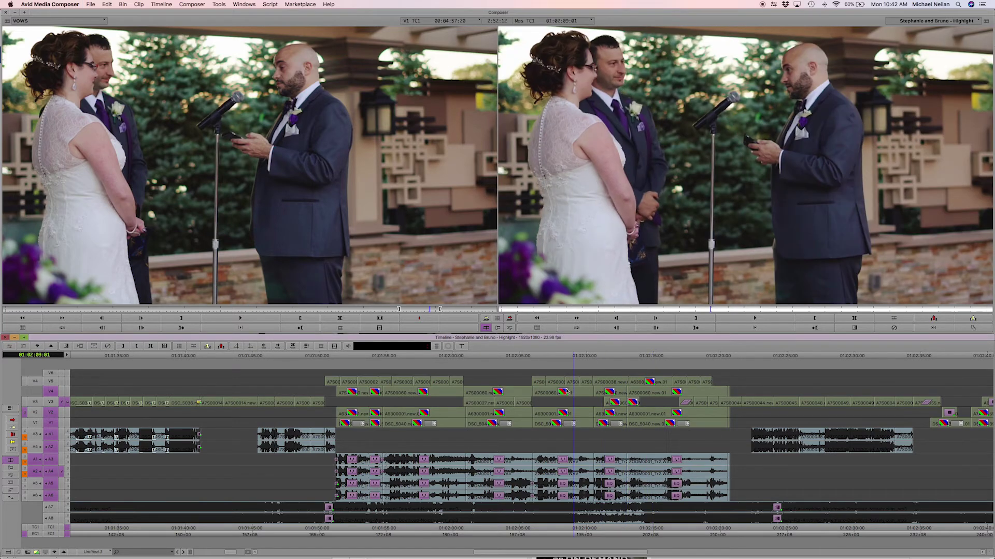
left_click(67, 373)
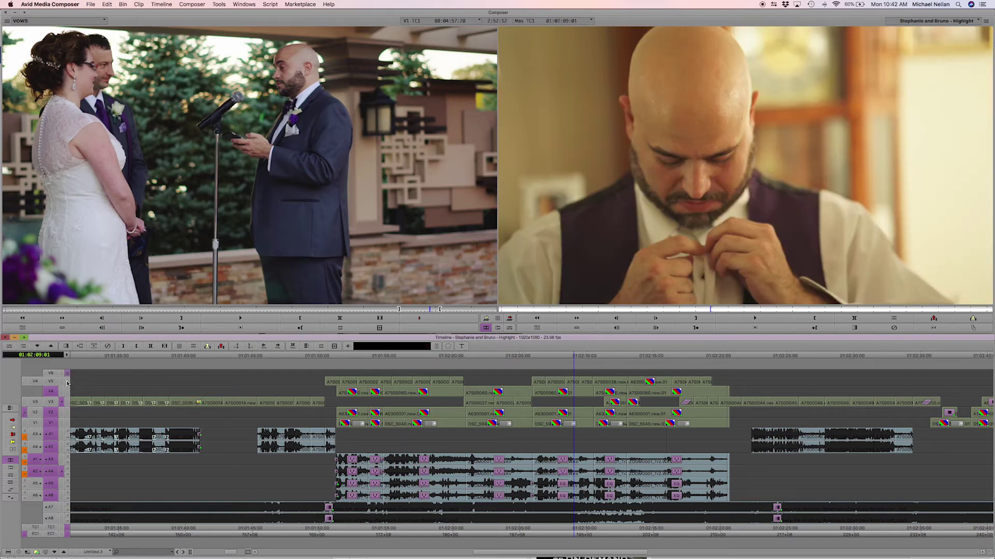
key("space")
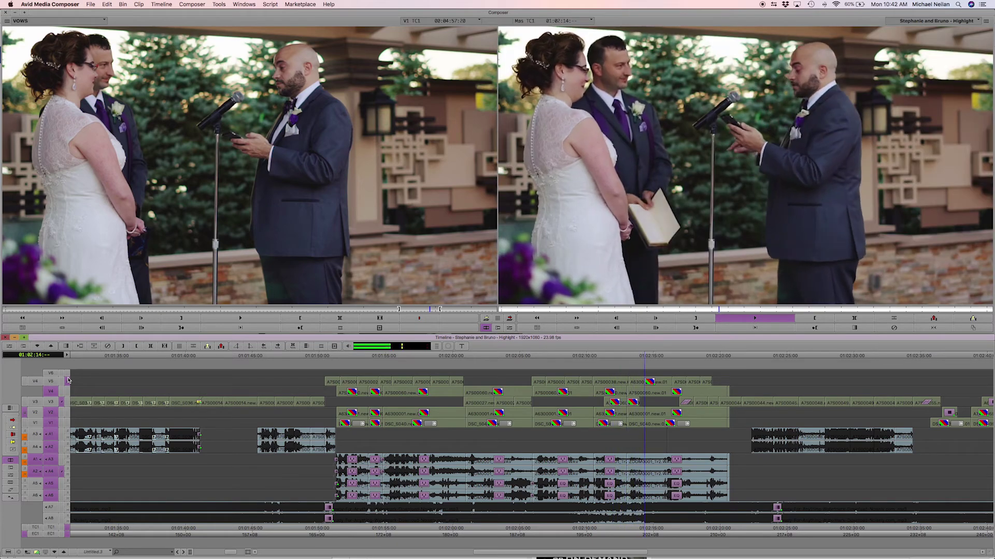
key("space")
- Move the last three V5 cutaways ahead of the A6300 clip with the color effect and play the new order
left_click(677, 382)
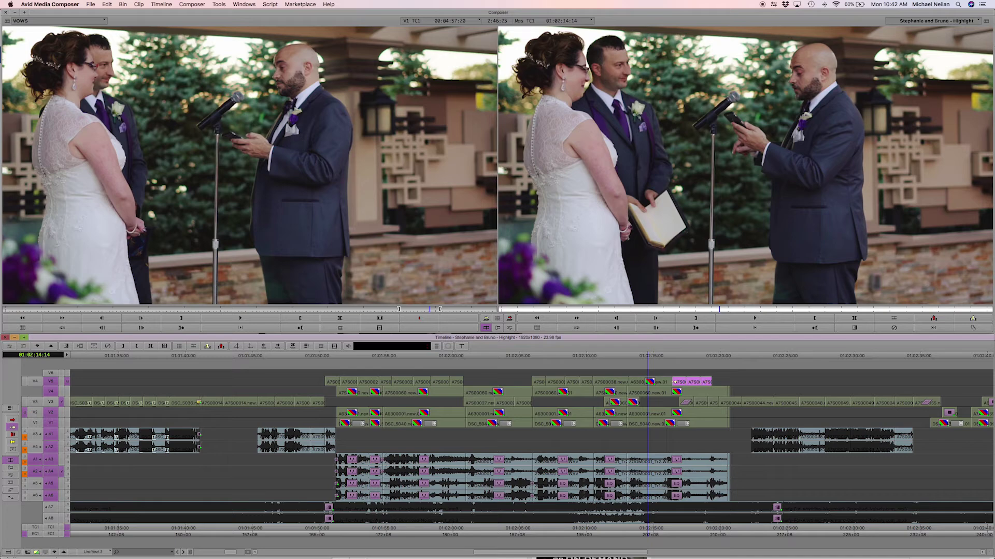
left_click_drag(680, 382, 635, 382)
key("space")
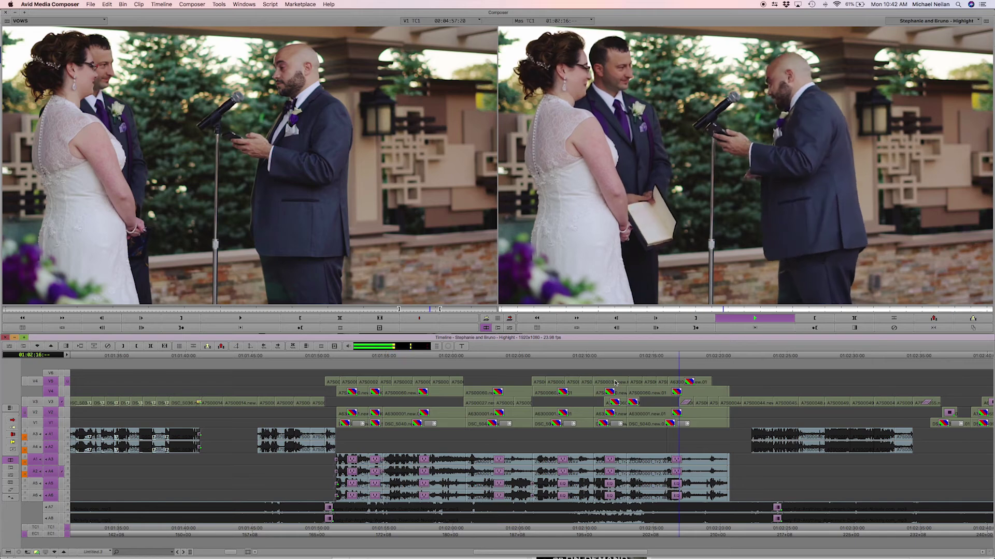
- Mark the unwanted vow span from about 01:02:14:10 to 01:02:15:09 and extract it from the enabled tracks below V5
key("space")
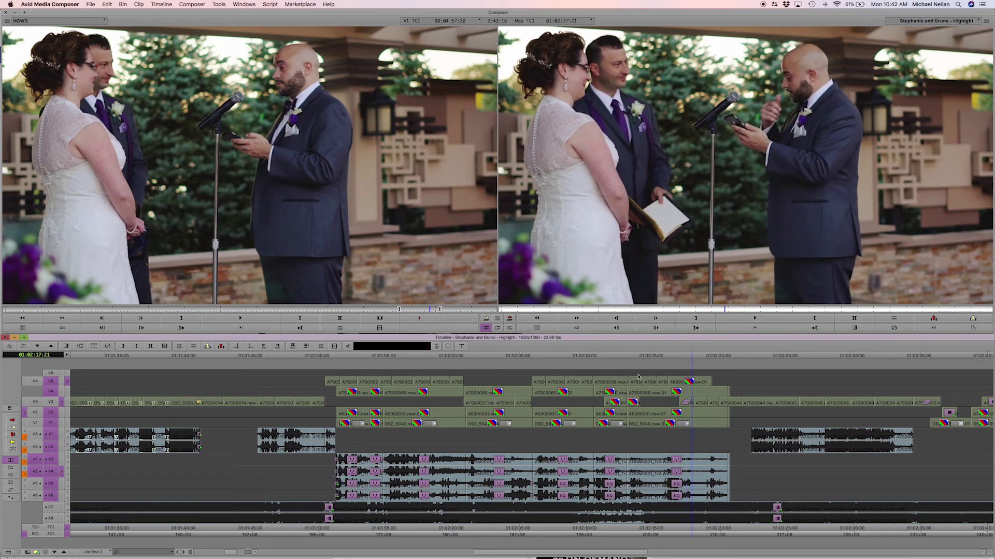
left_click(641, 482)
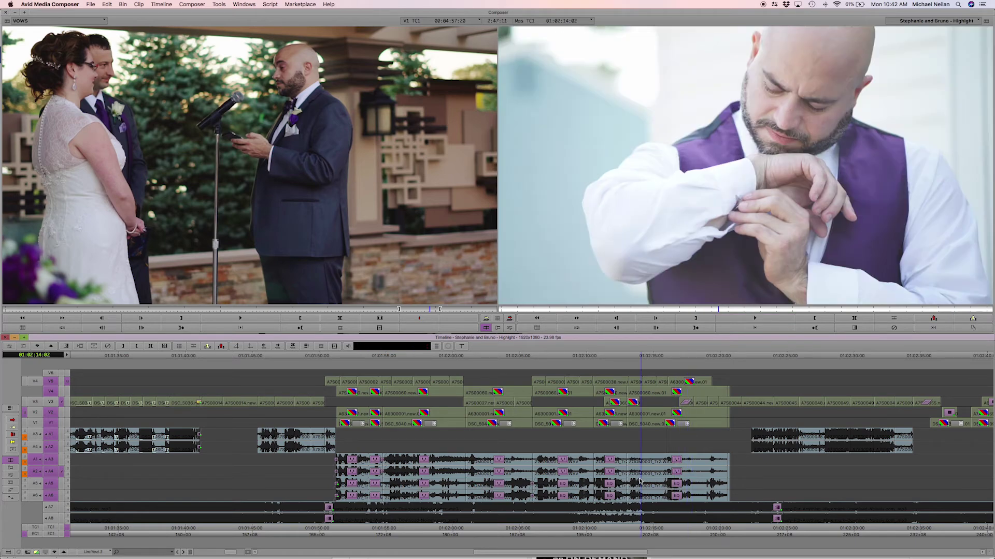
key("j")
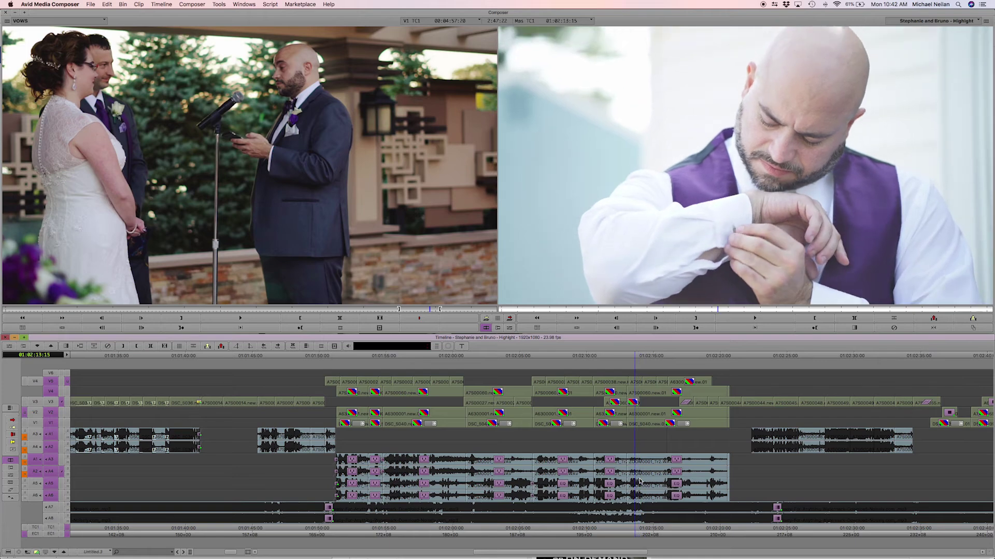
key("l")
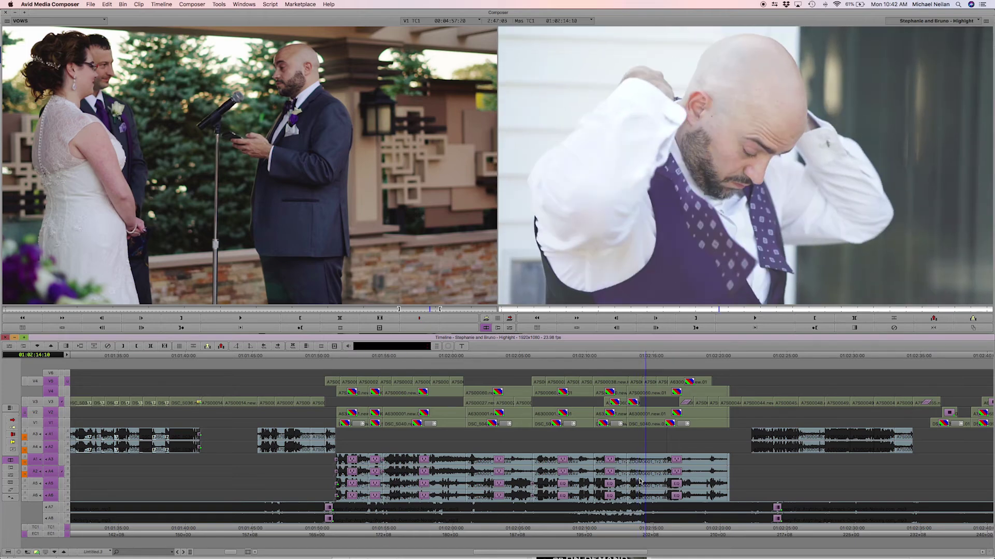
key("o")
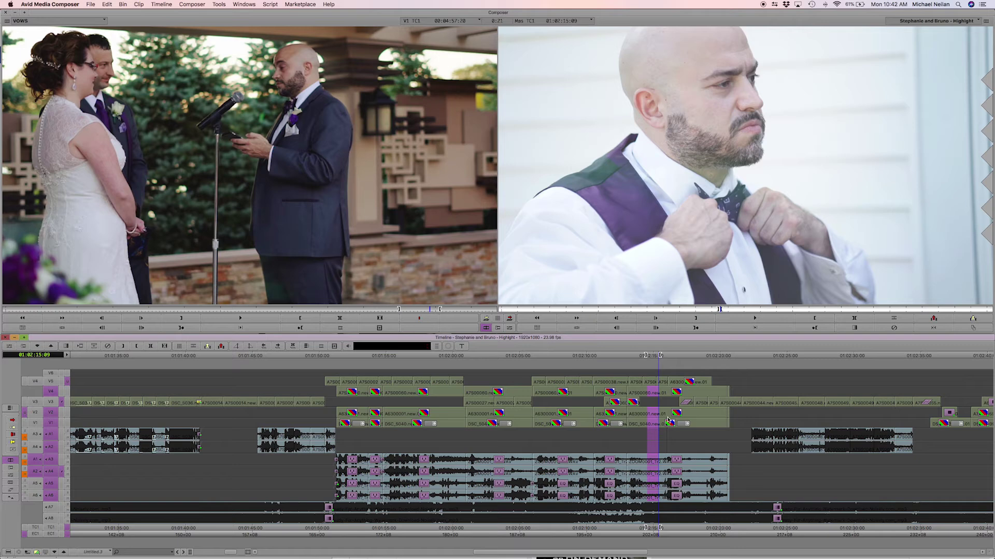
key("x")
- Save the work and play the shortened vow section from 01:02:13:05
left_click(631, 384)
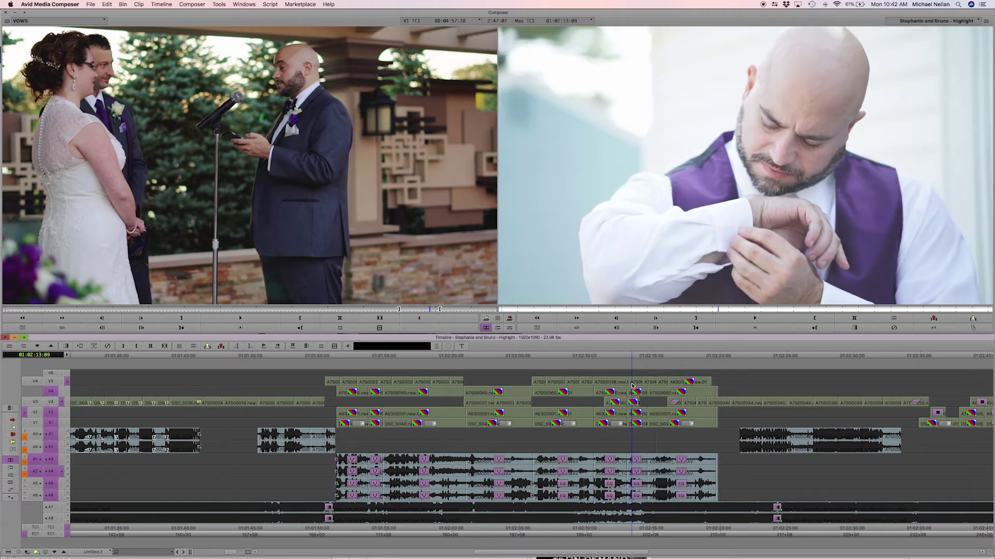
key("super+s")
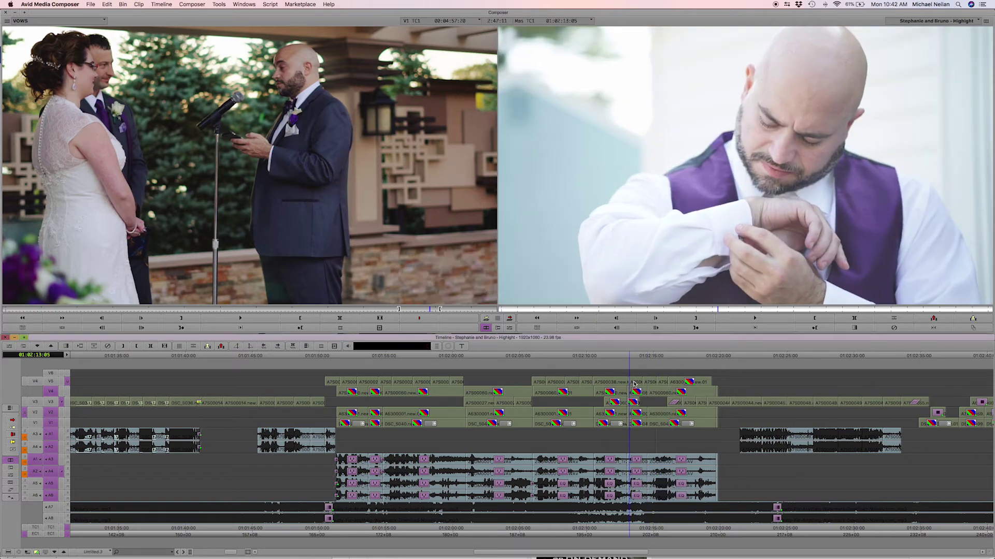
key("space")
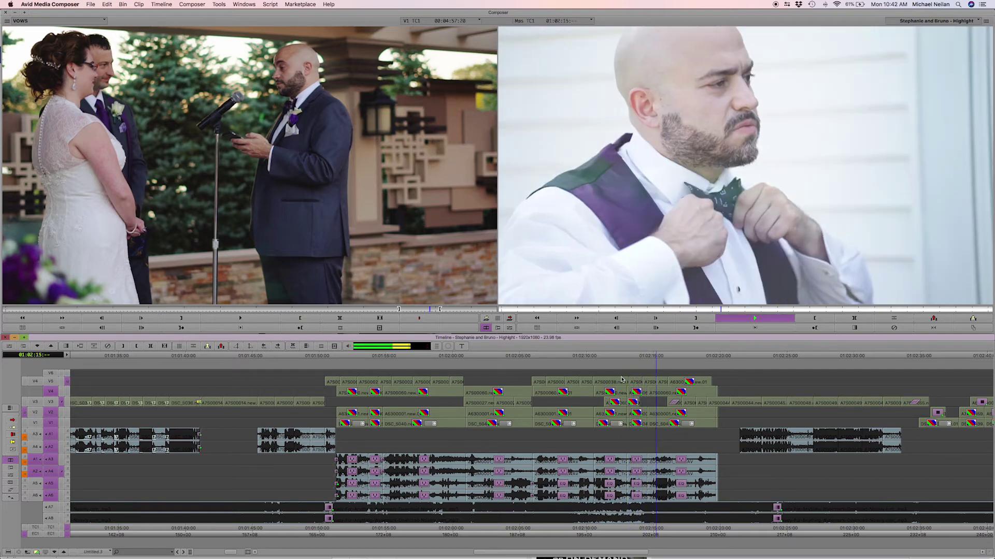
- Mark the next unwanted vow span from 01:02:17:04 to 01:02:18:06 and extract it from the enabled tracks
left_click(666, 404)
key("space")
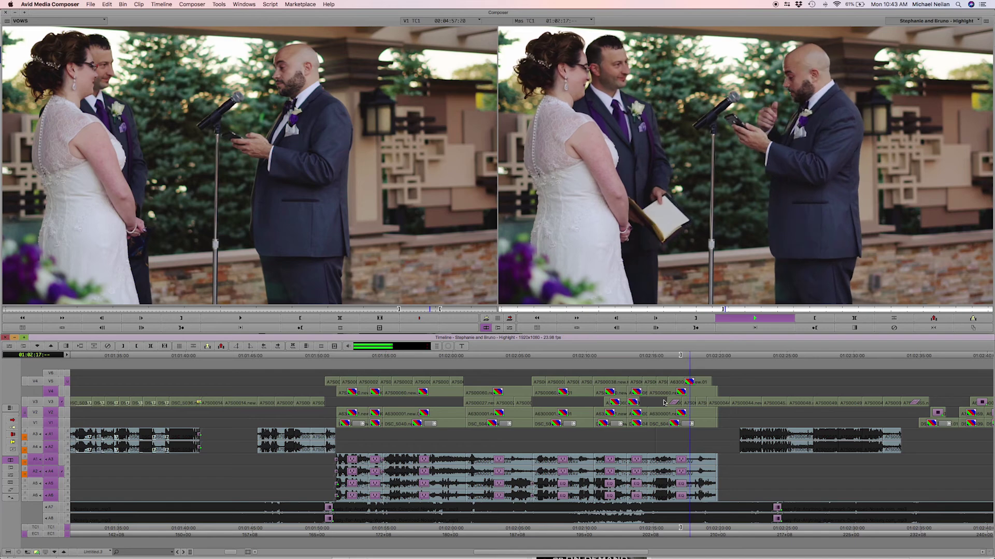
key("space")
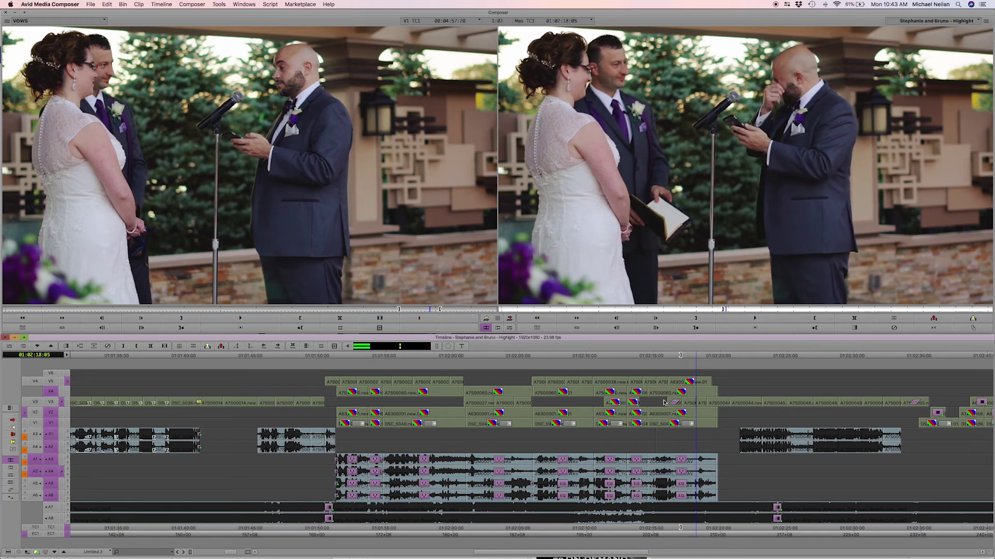
key("Right")
key("i")
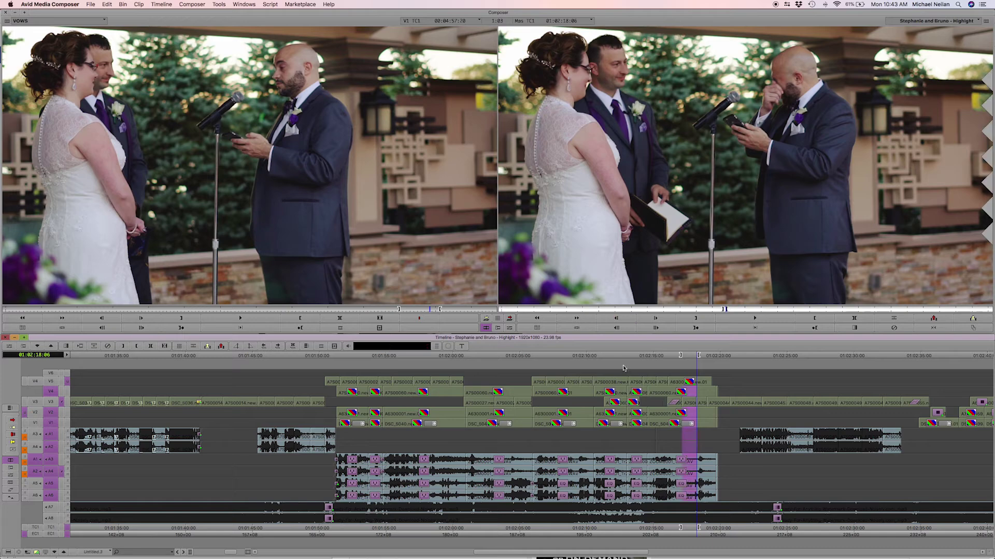
key("x")
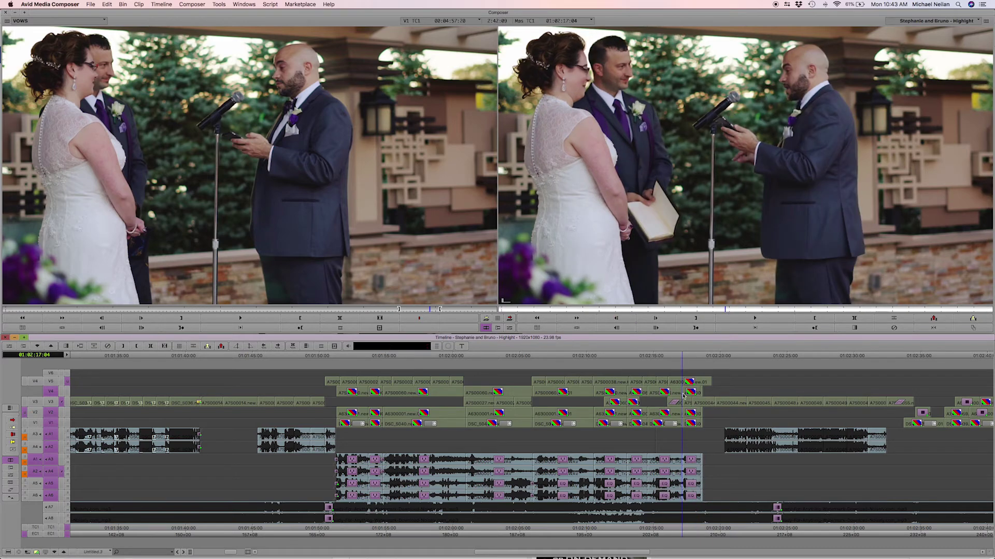
- Play over the new cut from 01:02:17:04 and shift the A6300 clip with the color effect later on V5, opening a gap
key("space")
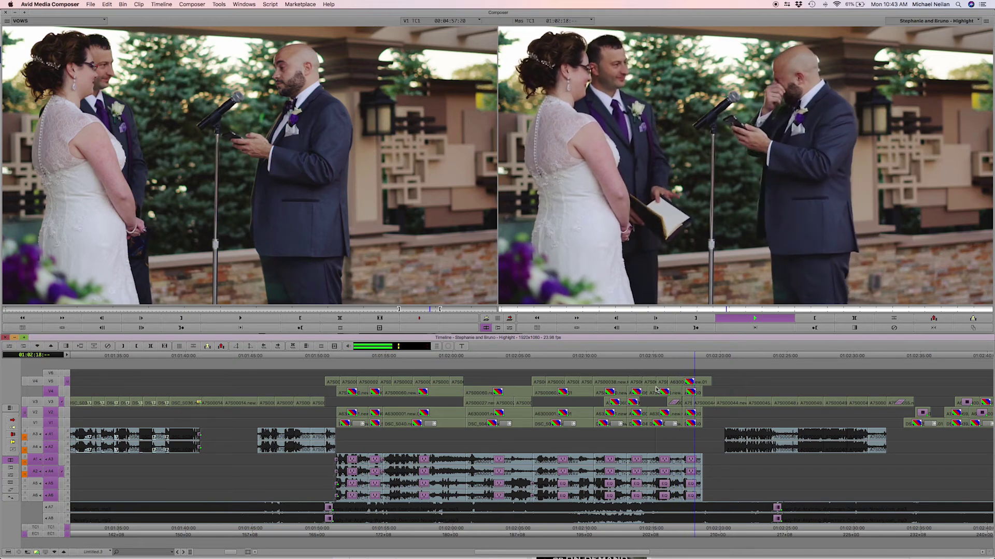
key("space")
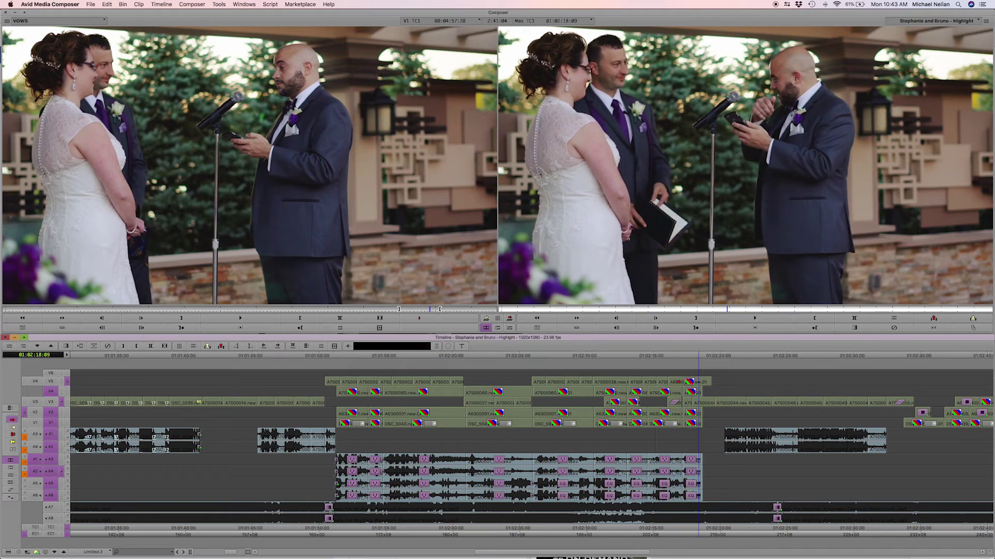
left_click_drag(683, 382, 719, 380)
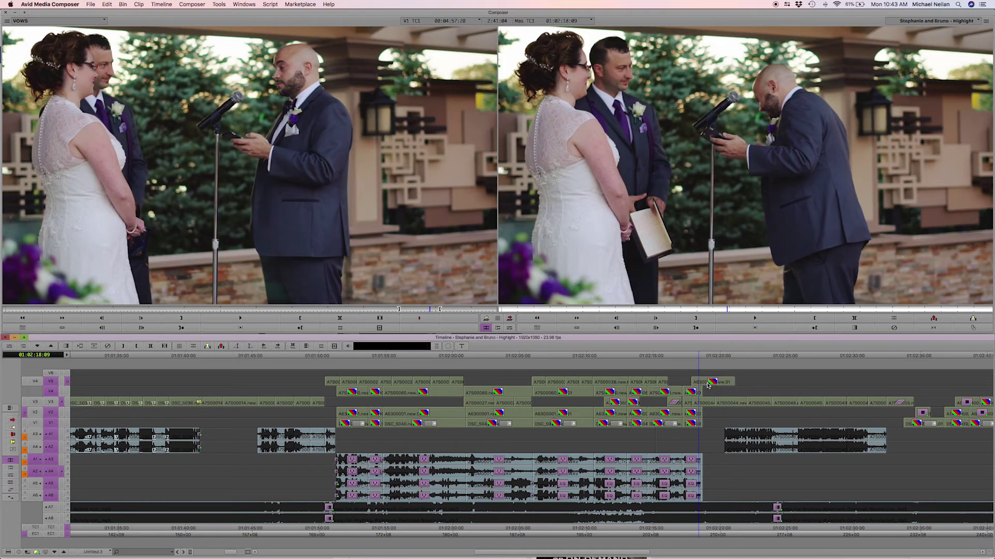
key("space")
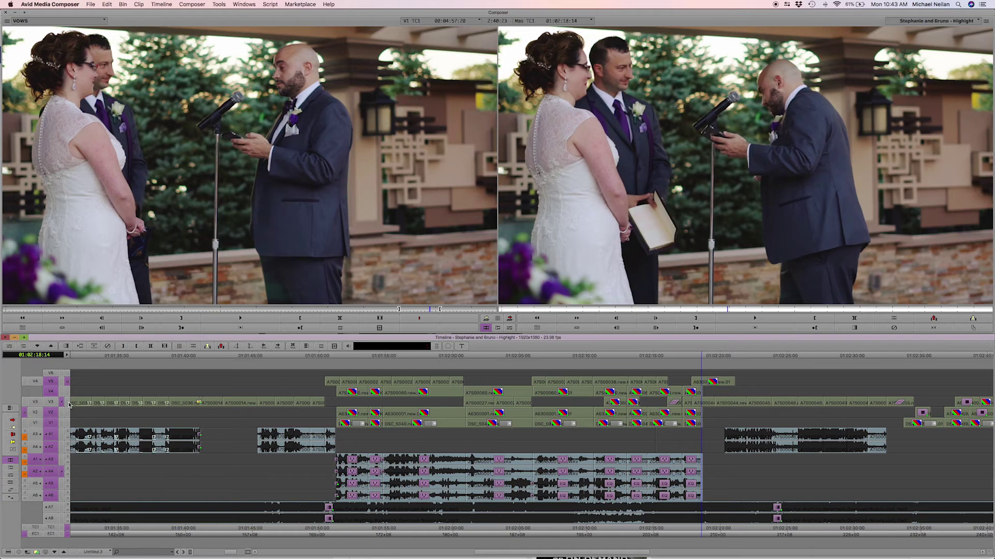
- Move the V3 cutaway with the transition up behind the V5 cutaways, butt the A6300 clip against it, and play from 01:02:13:00
left_click(67, 403)
left_click_drag(699, 406, 675, 383)
left_click(688, 355)
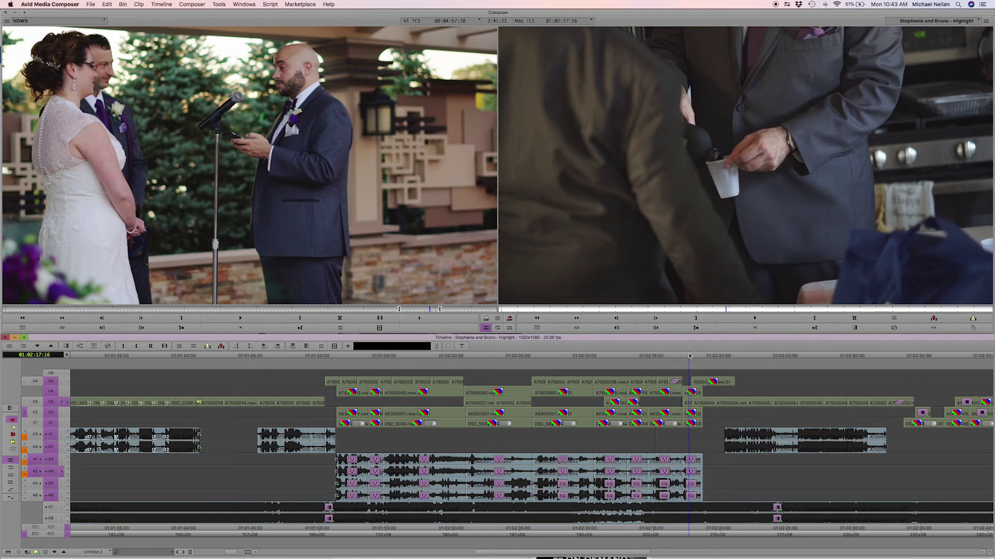
key("Right")
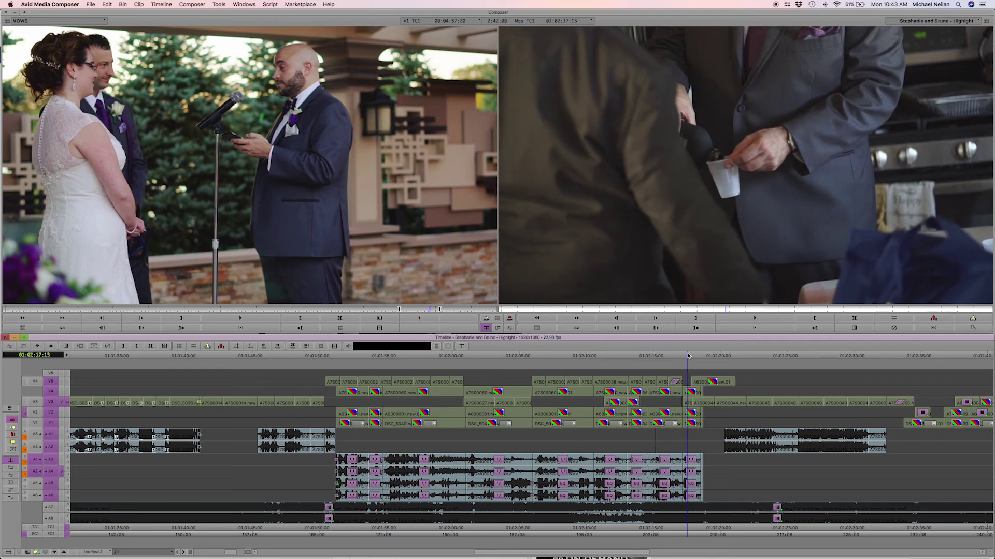
left_click_drag(697, 384, 621, 385)
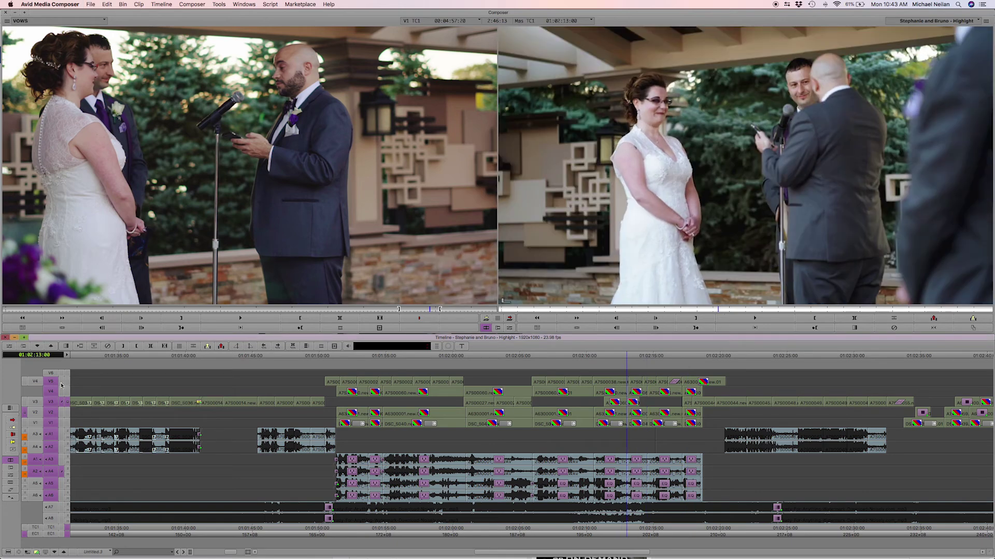
key("space")
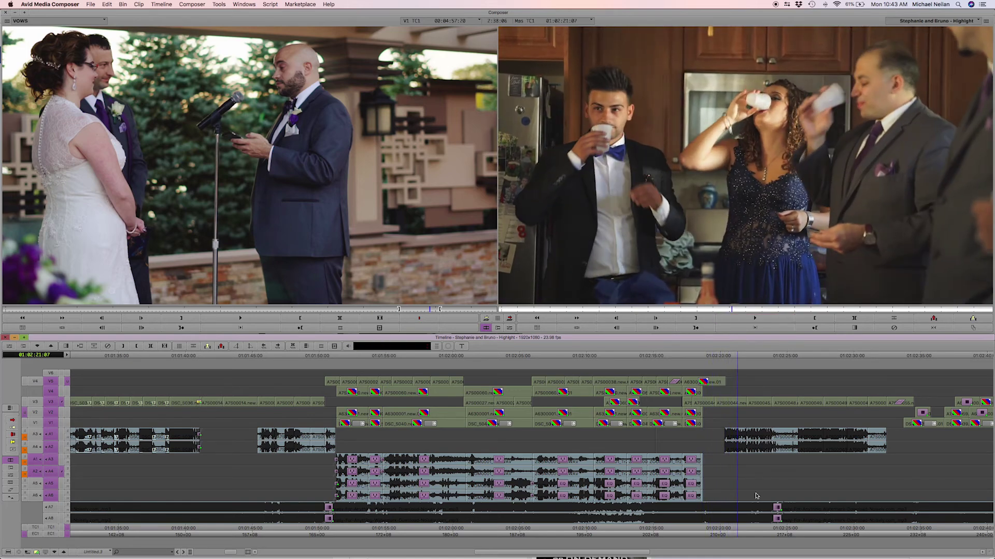
- Park the sequence at the vow's end, play on in the VOWS source and mark from about 00:05:17:10 to 00:05:24:21
left_click(691, 438)
left_click(304, 209)
key("space")
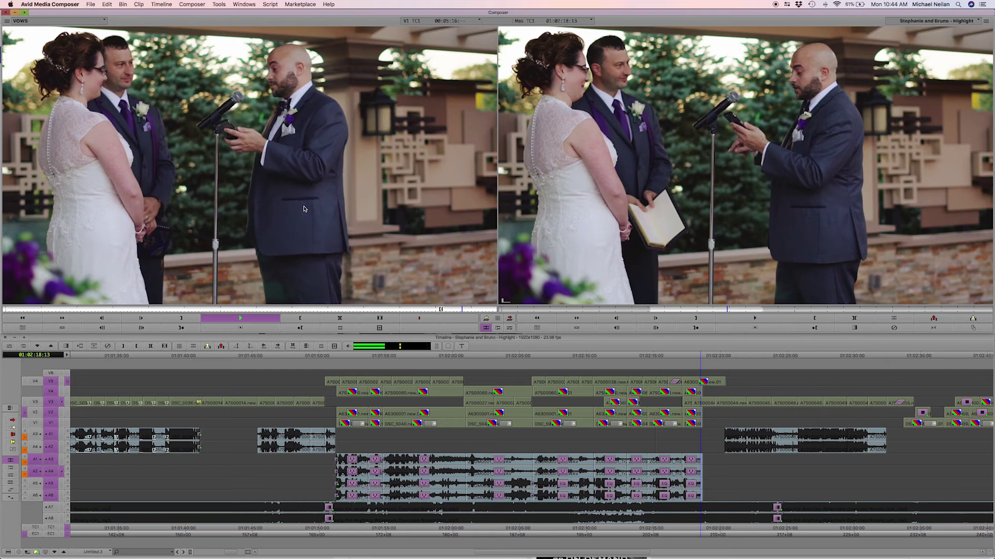
key("space")
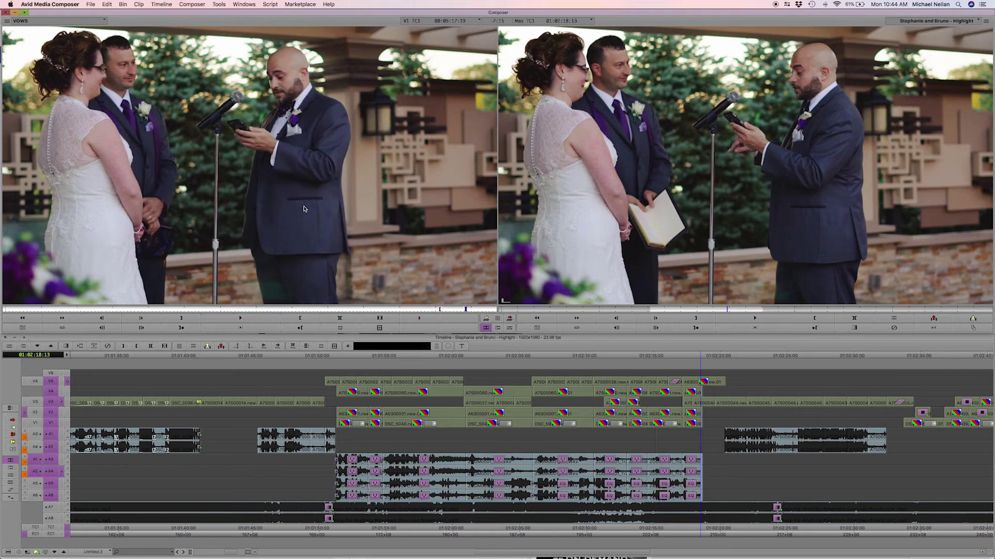
key("space")
key("space")
key("j")
key("k")
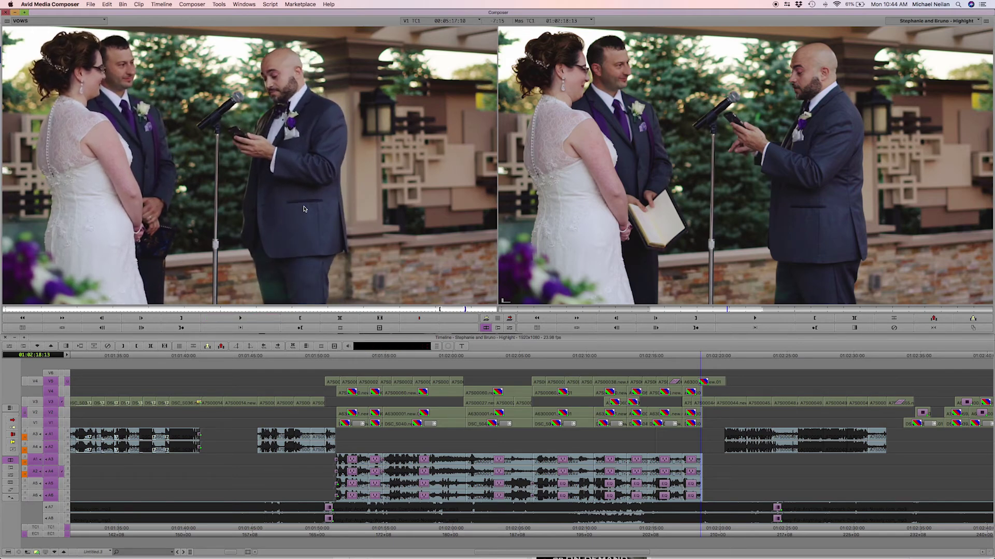
key("space")
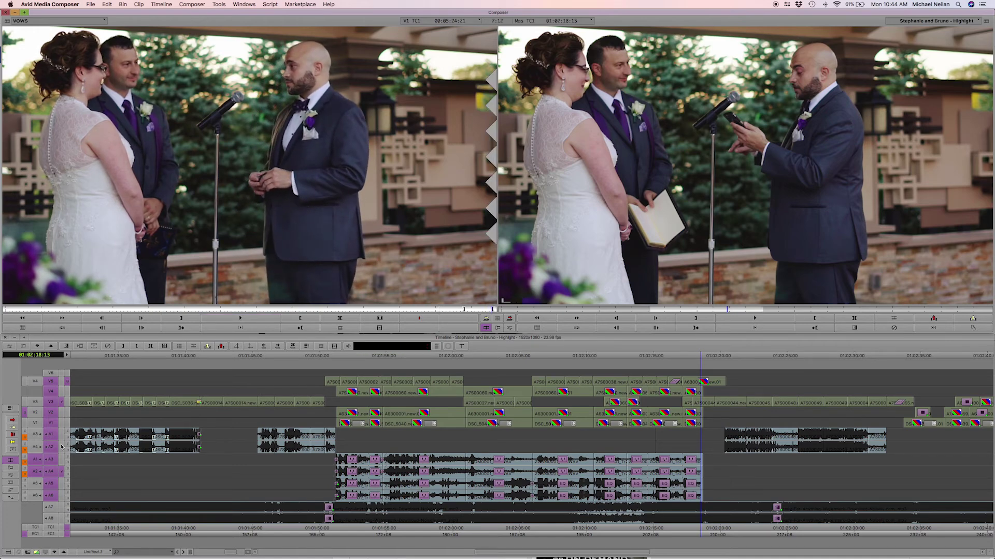
- Overwrite the marked VOWS section at 01:02:18:13 onto V1, V2, V4 and A3 to A6, and play the join from 01:02:17:13
left_click(50, 383)
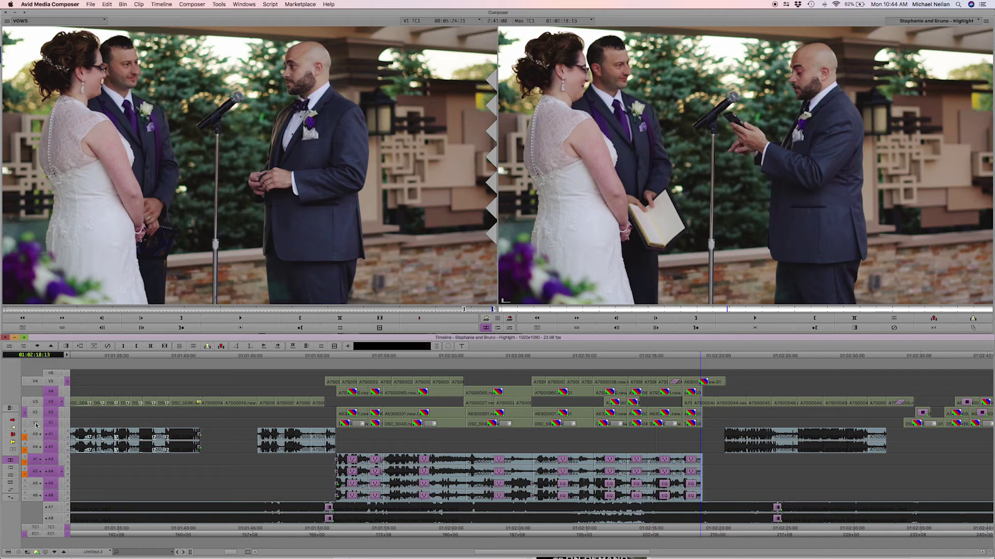
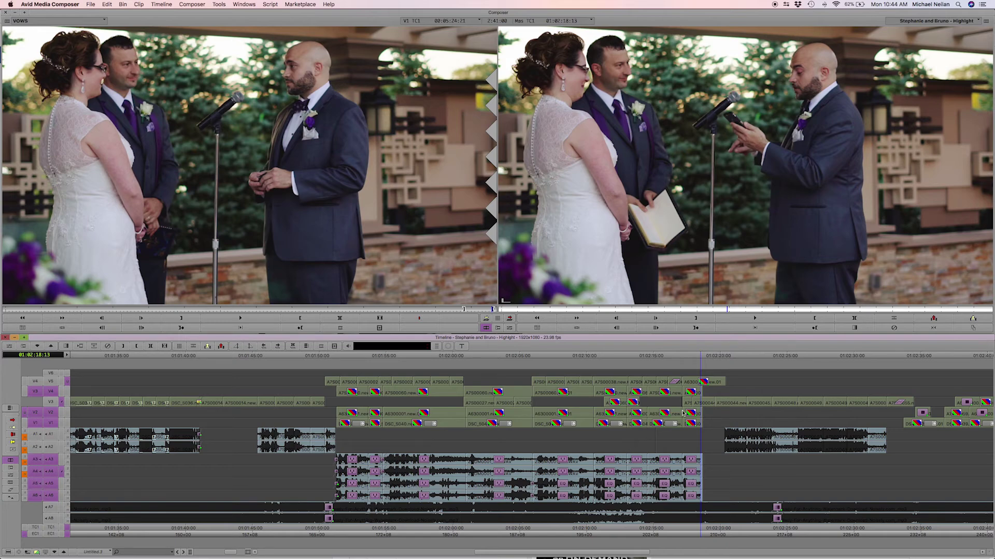
key("b")
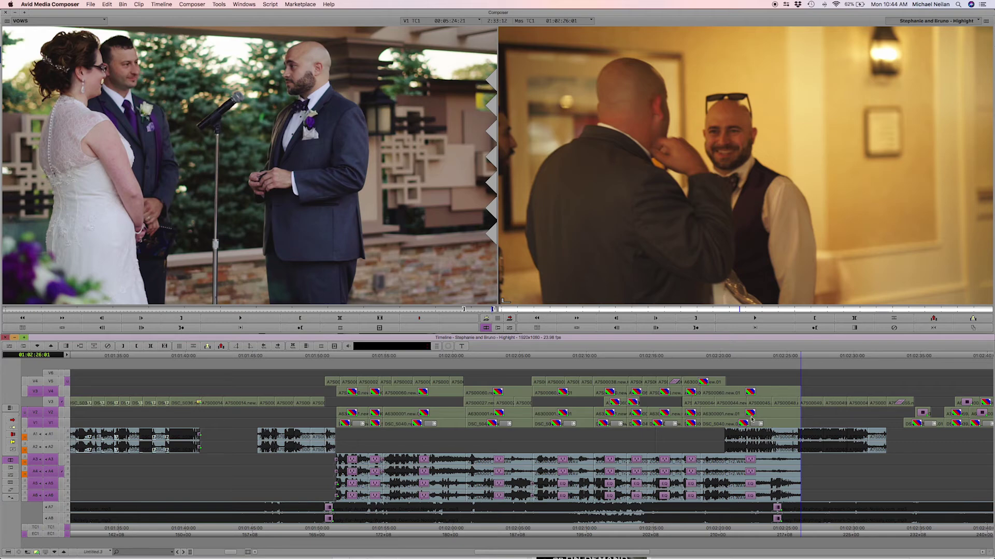
left_click(688, 403)
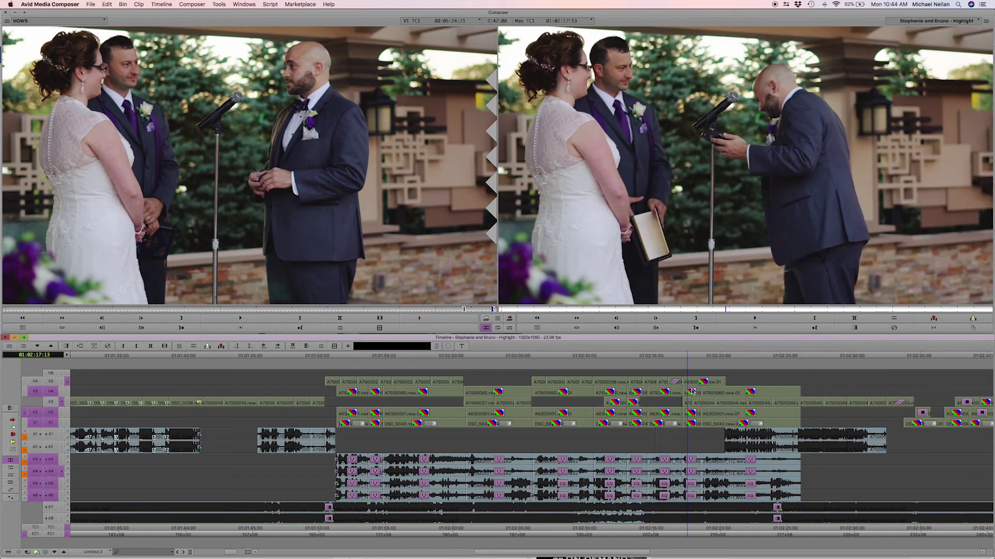
key("space")
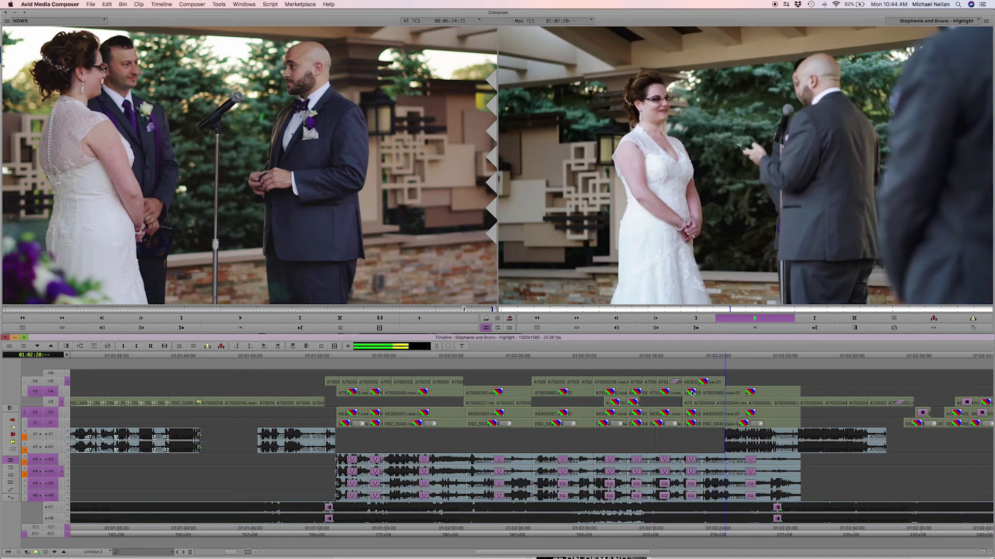
key("space")
key("space")
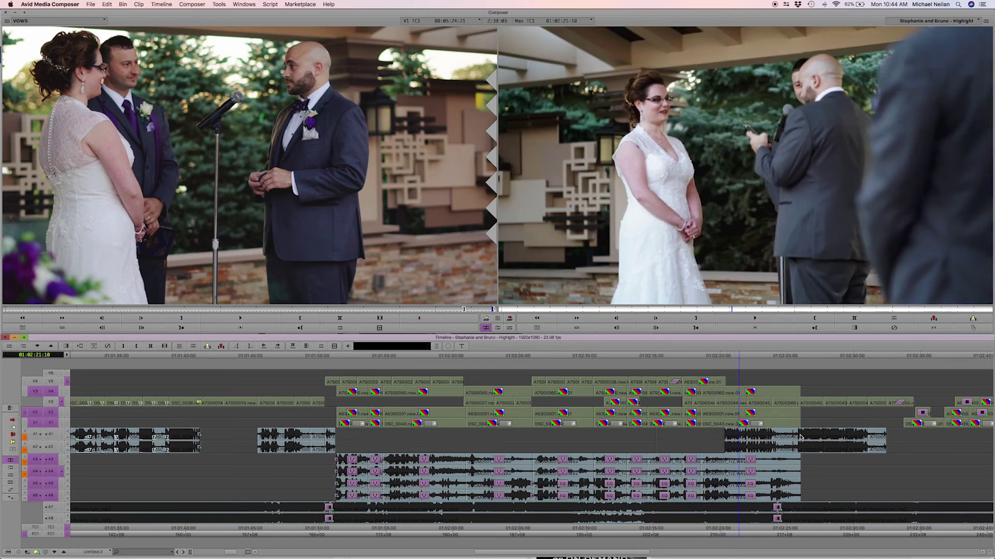
- Mark the span around the last A1 and A2 audio clips, from 01:02:19:05 to 01:02:33:01
left_click(708, 439)
key("i")
left_click(895, 440)
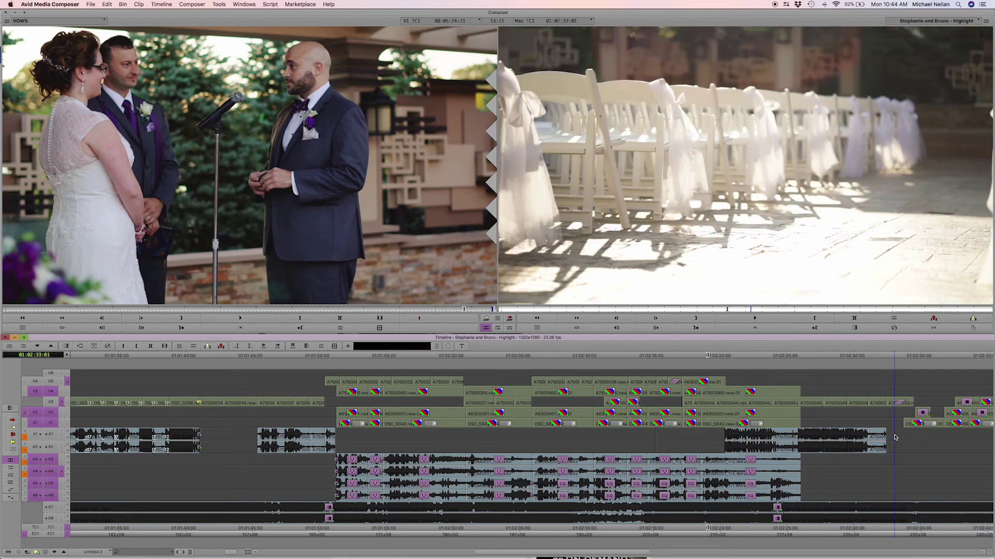
key("o")
- Limit the marked span to tracks A1 and A2 and lift their audio, leaving the gap open
left_click(50, 437)
left_click(51, 446)
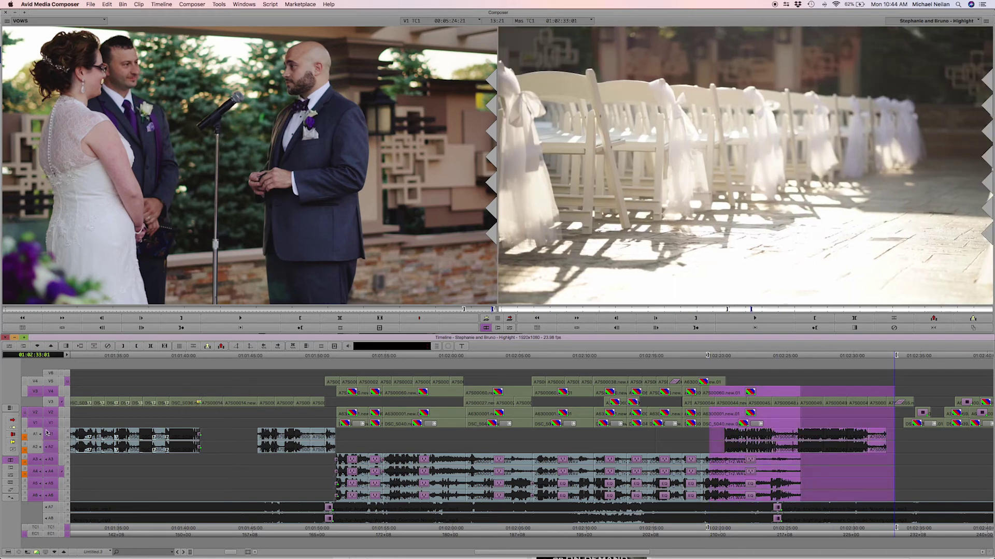
left_click(50, 413)
left_click(50, 413)
left_click(51, 392)
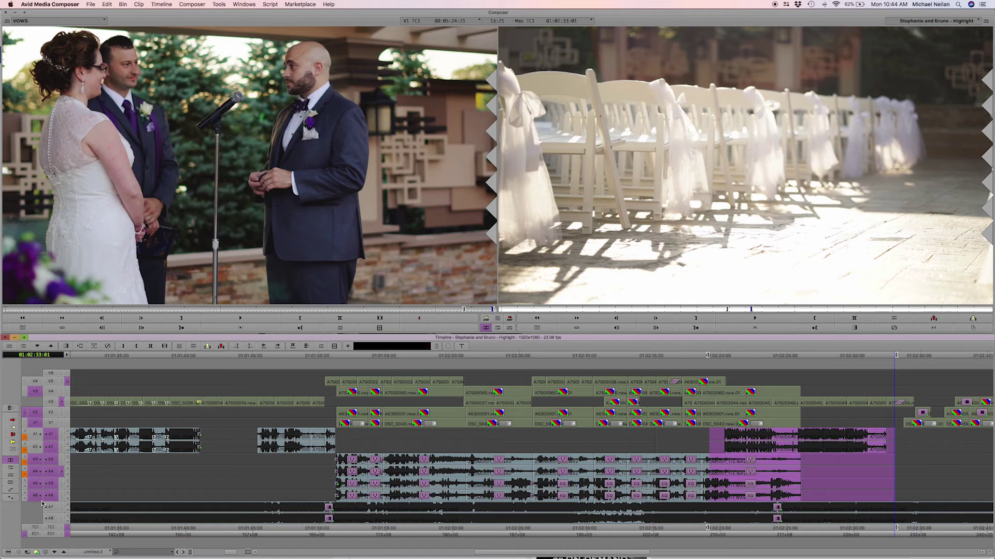
left_click_drag(45, 490, 53, 459)
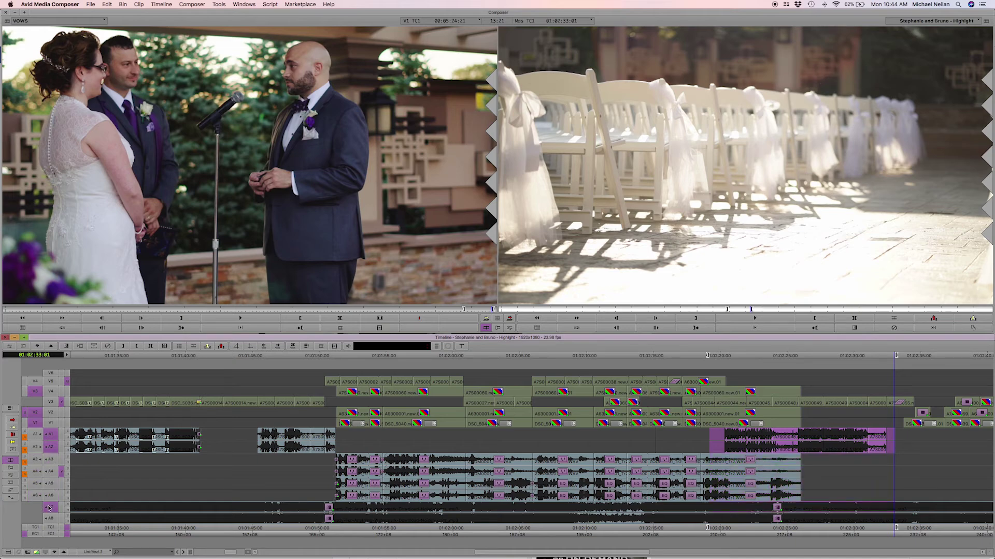
key("z")
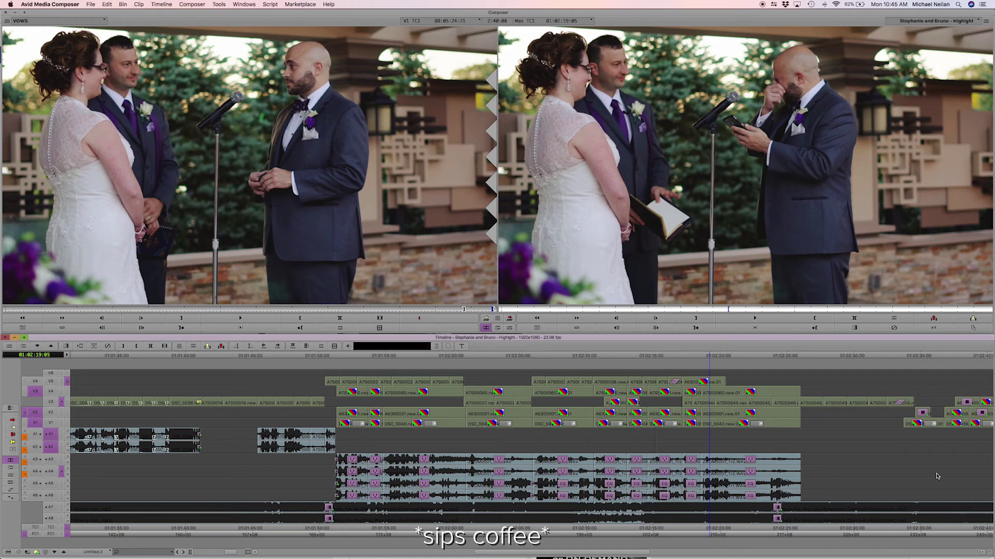
- Play the vow repeatedly across the join at about 01:02:18:13 and on to about 01:02:20 to judge the cut
left_click(672, 393)
key("space")
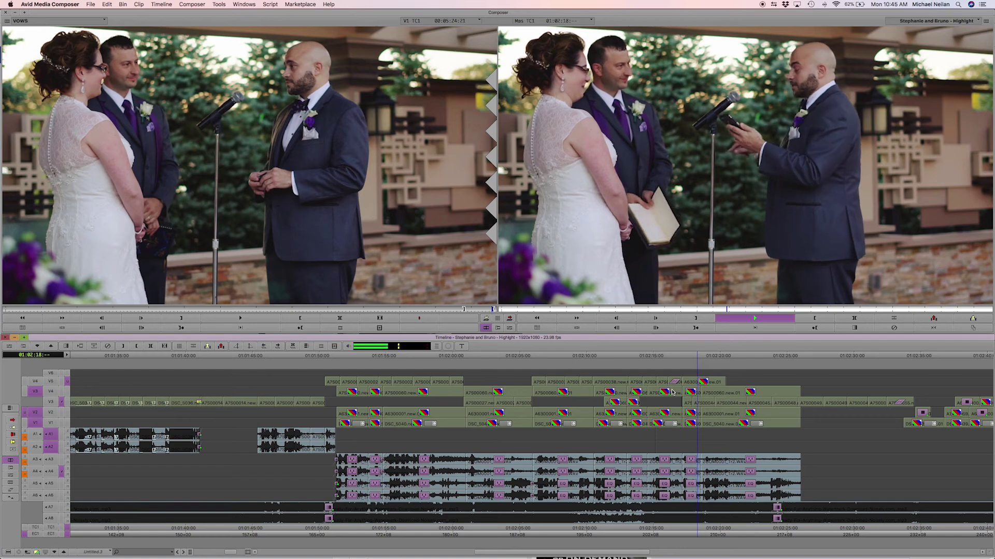
key("space")
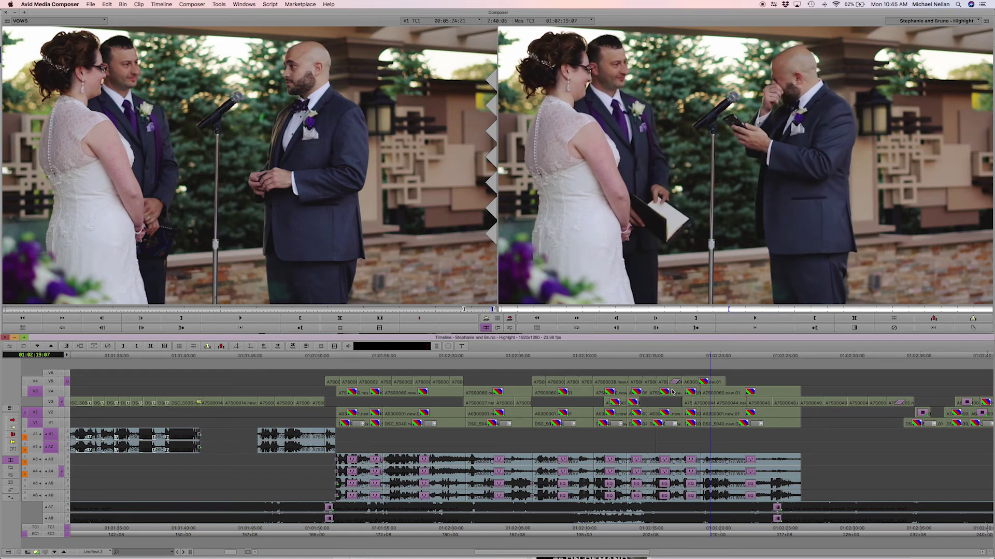
left_click(697, 386)
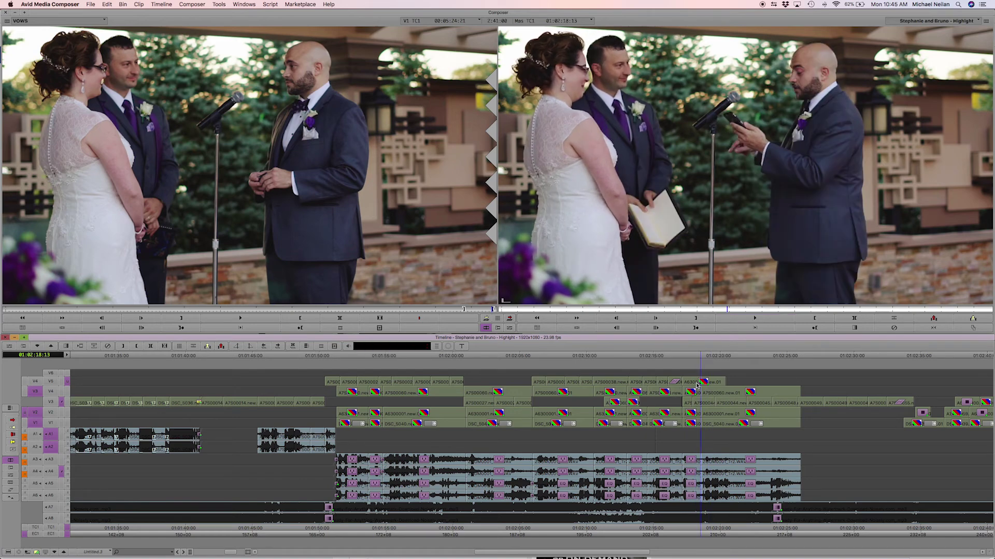
key("space")
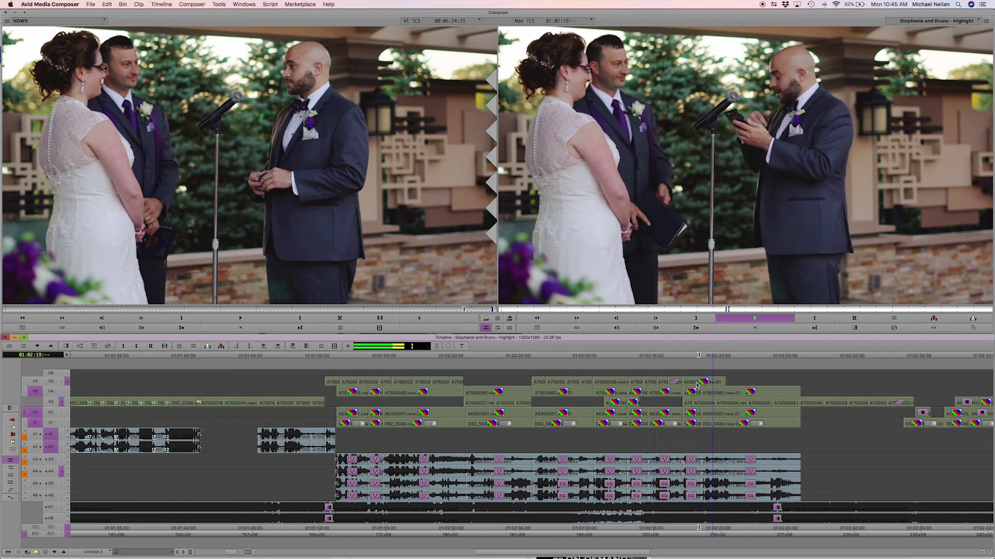
key("space")
left_click(686, 384)
key("space")
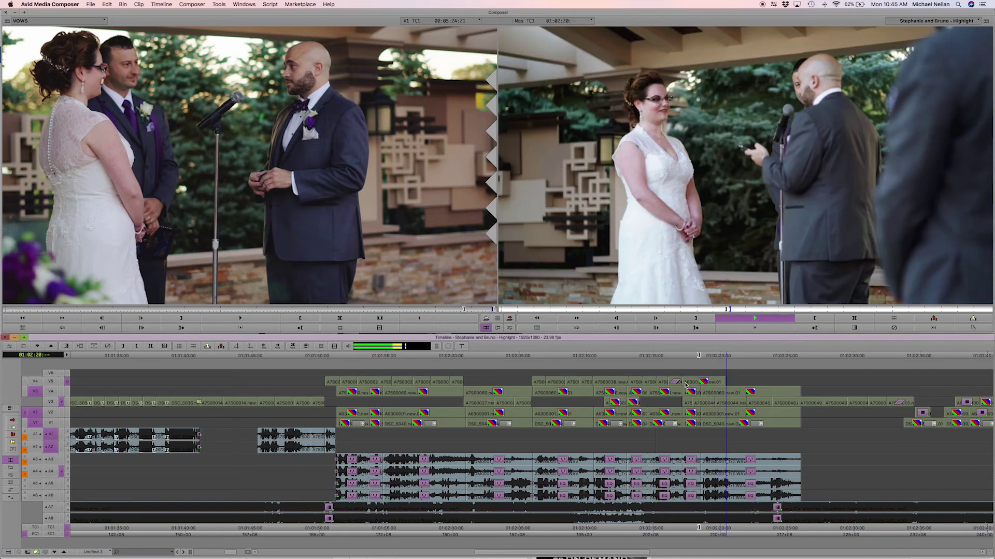
key("space")
- Extend the end of the V5 wide-angle clip to 01:02:20:19 and play across the new cut
left_click(725, 382)
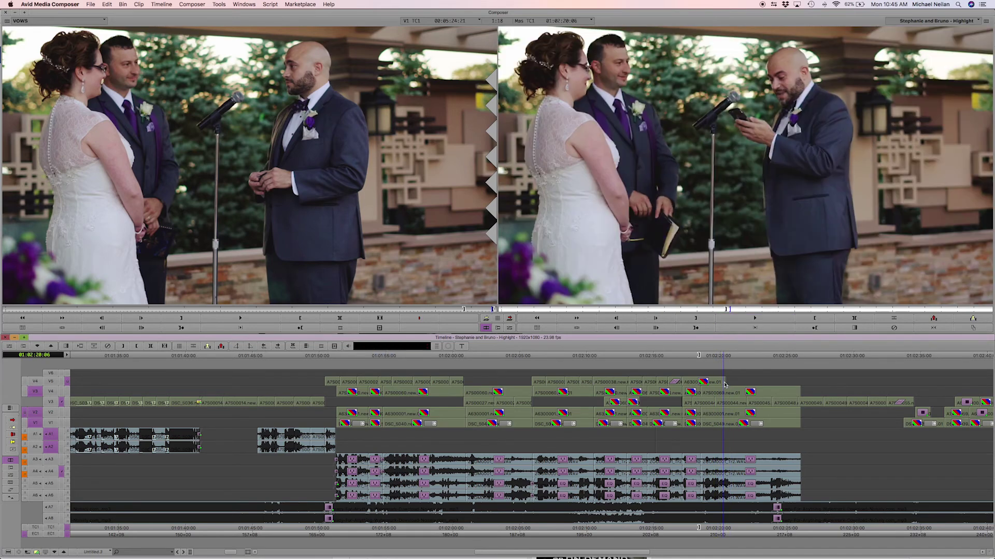
key("u")
left_click(730, 383)
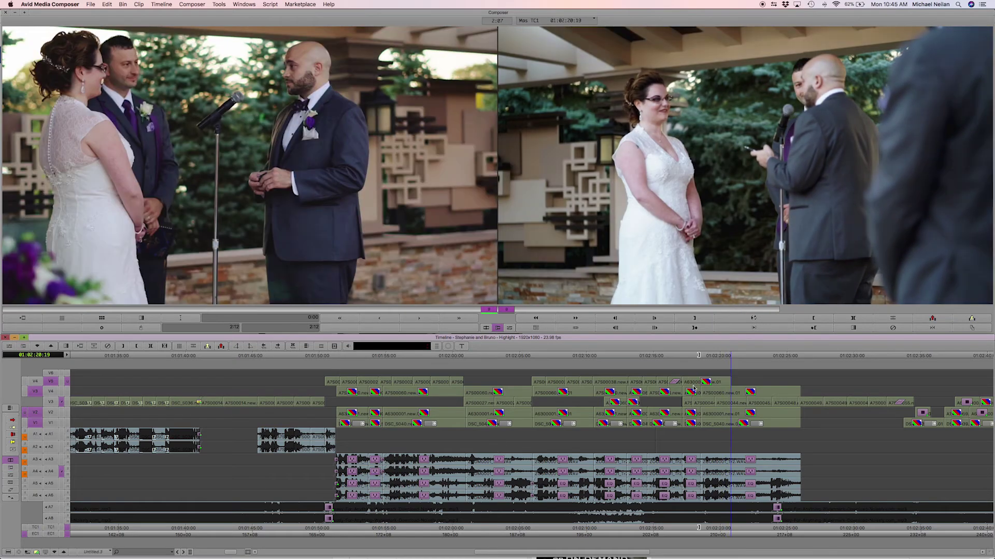
left_click(670, 388)
key("space")
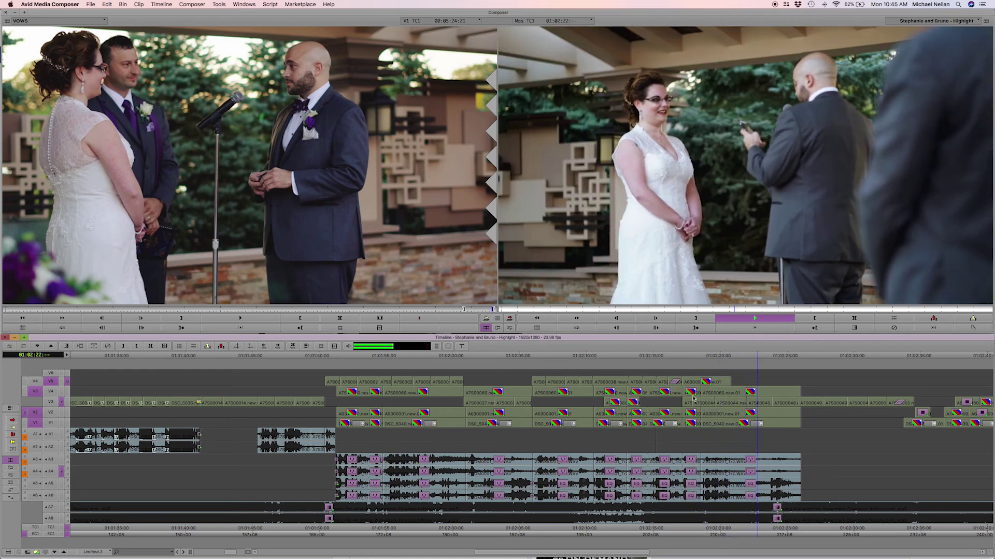
key("space")
- Mark the vow from about 01:02:21:05 to 01:02:23:16 and extract that section, closing the gap but keeping the music tracks in place
left_click(733, 389)
key("space")
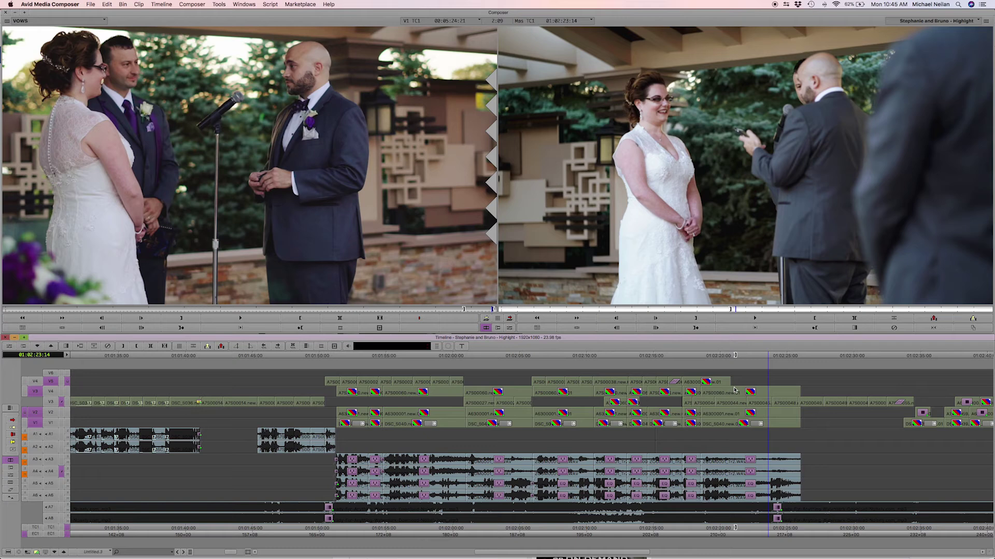
key("space")
key("Left")
key("Left")
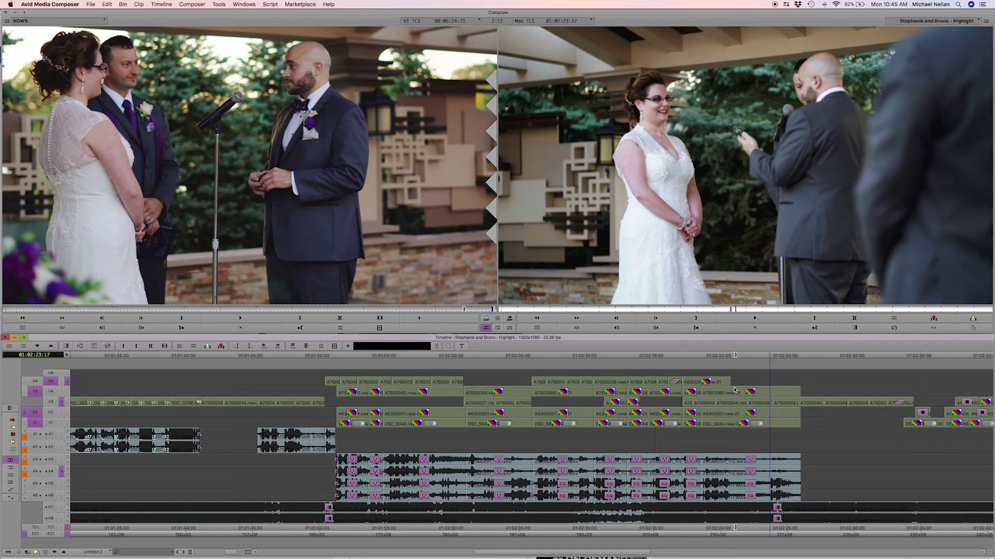
key("i")
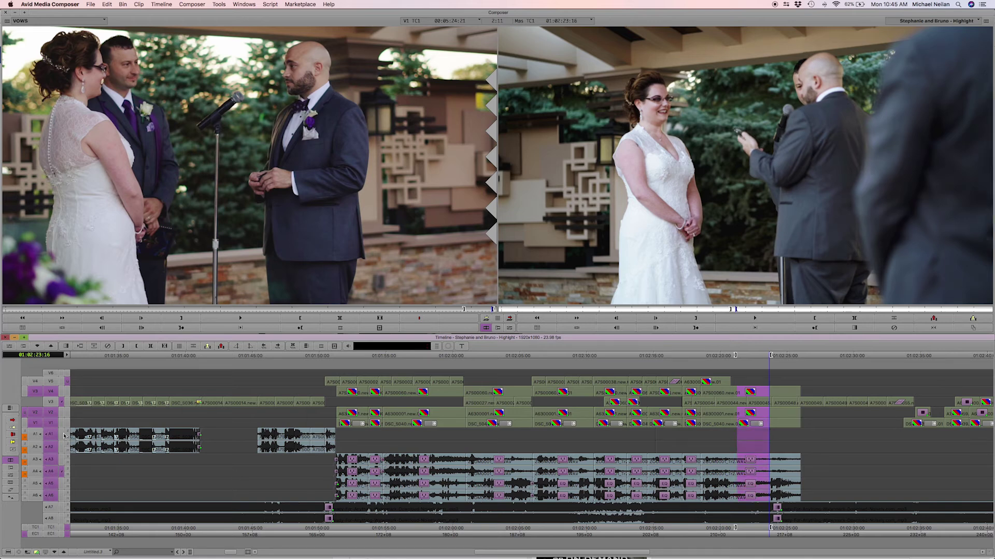
key("x")
- Look over the sequence around and beyond the vow's end, up to about 01:02:39:05
left_click_drag(576, 549, 900, 556)
left_click(545, 425)
left_click_drag(601, 421, 422, 438)
left_click_drag(771, 554, 491, 554)
left_click(669, 439)
left_click_drag(550, 554, 640, 554)
left_click_drag(511, 429, 99, 403)
left_click_drag(430, 414, 695, 413)
left_click_drag(516, 414, 444, 414)
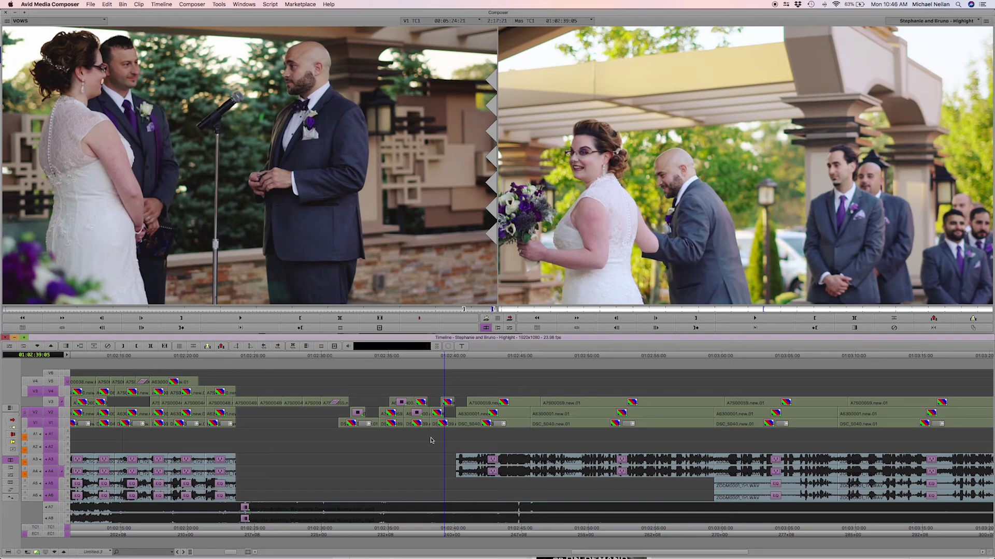
- Mark 01:02:19:09 to 01:02:20:23, limit the selection to V5 and lift the end of its wide-angle clip
left_click_drag(347, 418, 659, 415)
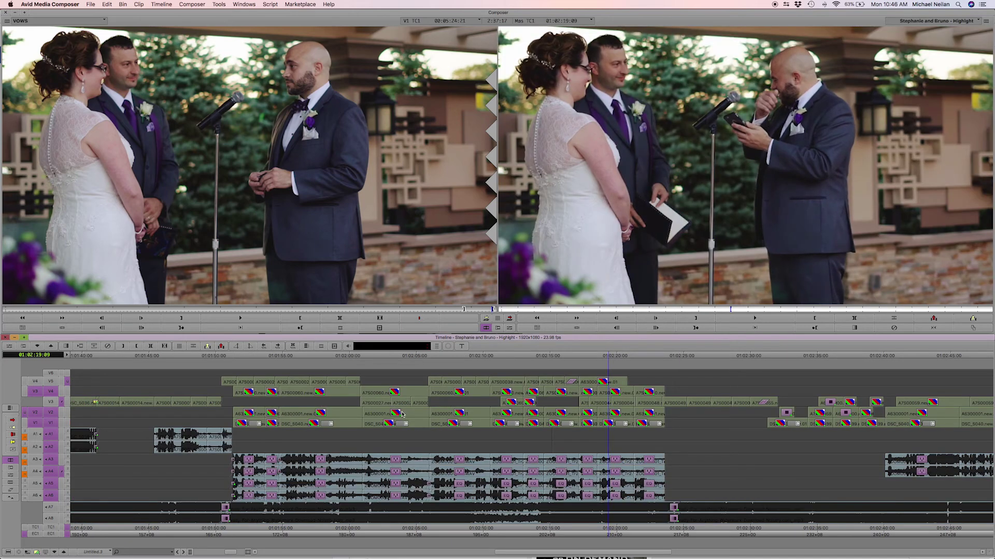
key("space")
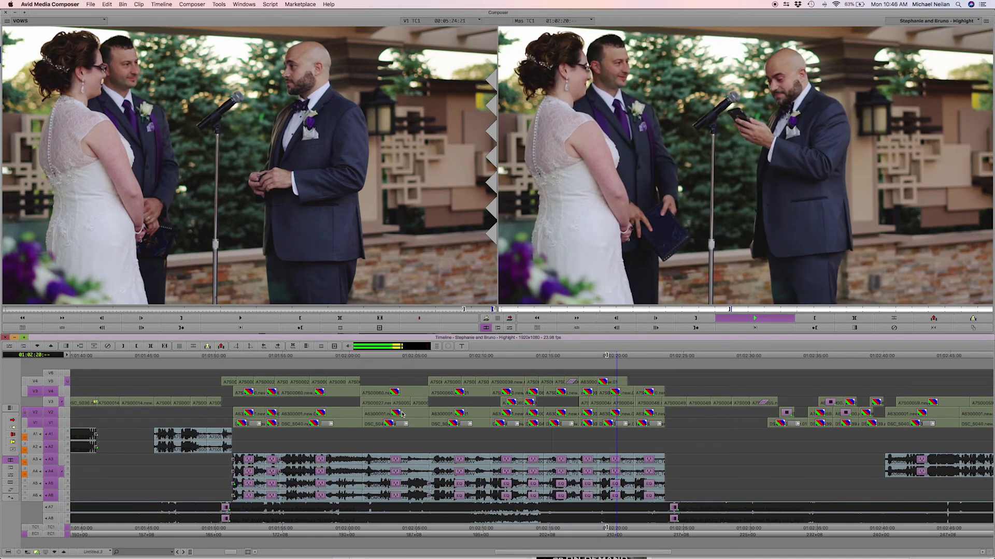
key("space")
key("o")
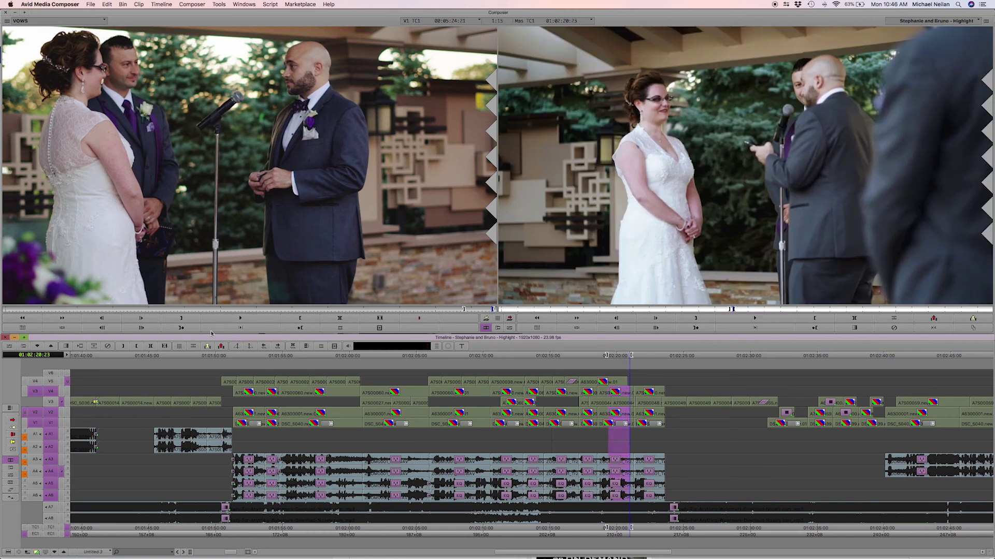
left_click_drag(35, 391, 55, 380)
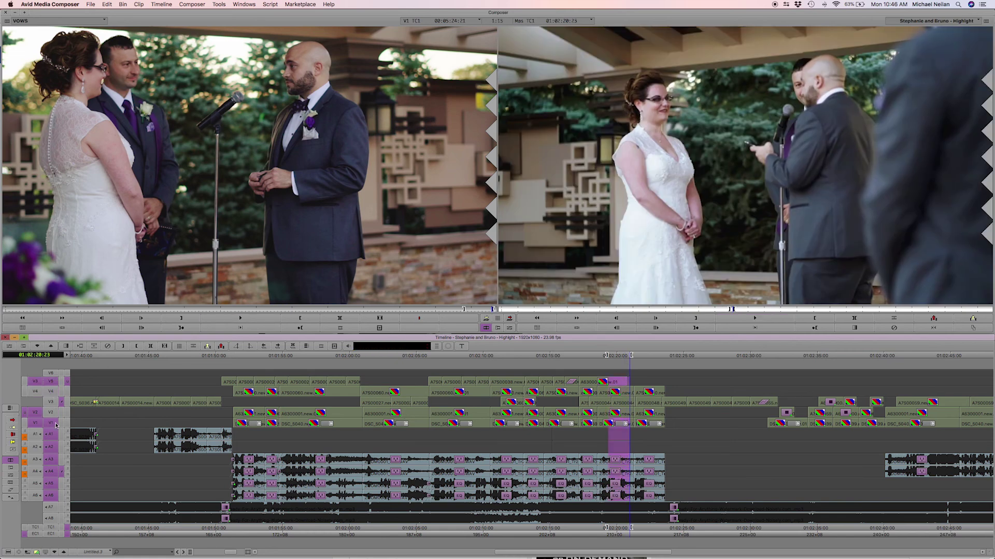
left_click_drag(54, 438, 51, 497)
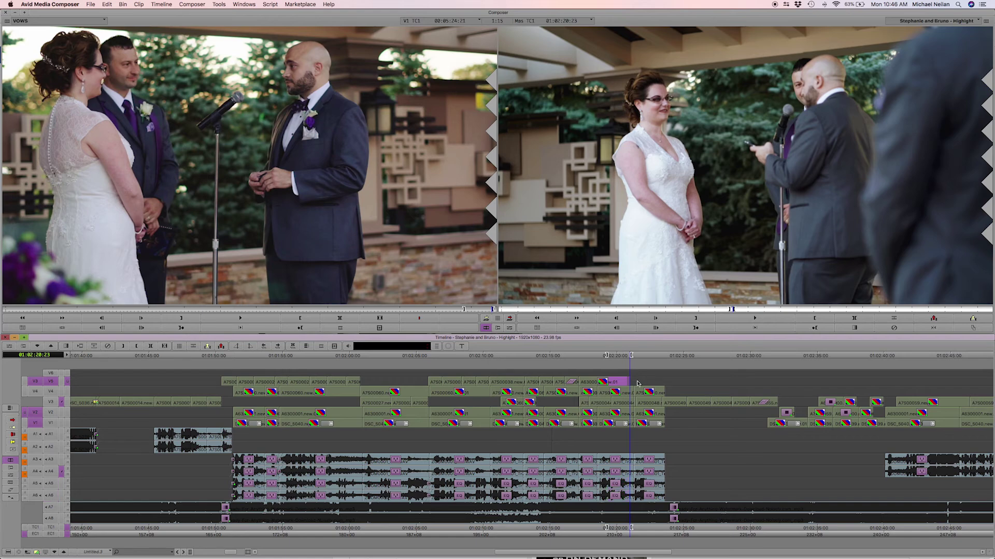
key("z")
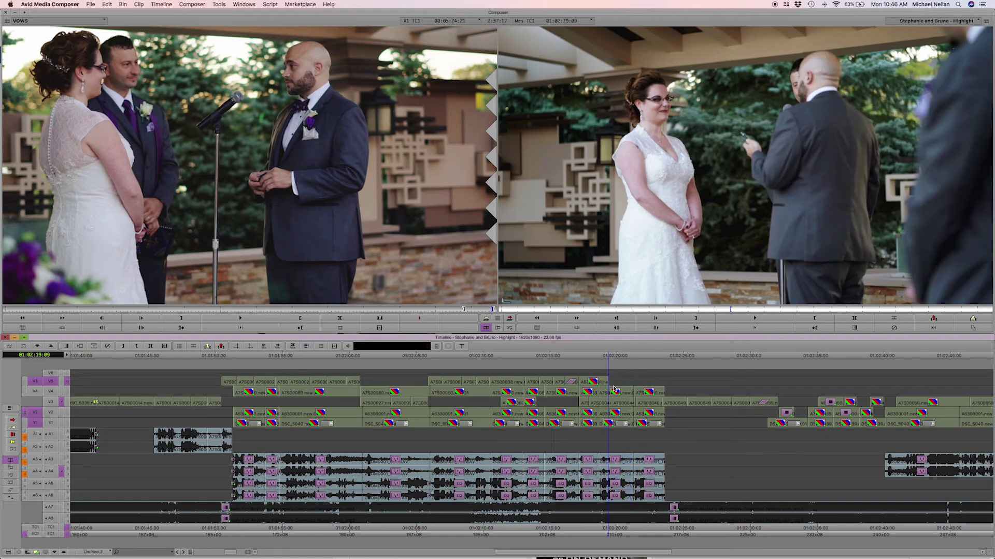
- Select the four V3 cutaways following 01:02:19:09 and move them up to V5, directly after the wide-angle clip
left_click(615, 399)
left_click(639, 404, "shift")
left_click(674, 404, "shift")
left_click(702, 404, "shift")
left_click_drag(617, 384, 612, 387)
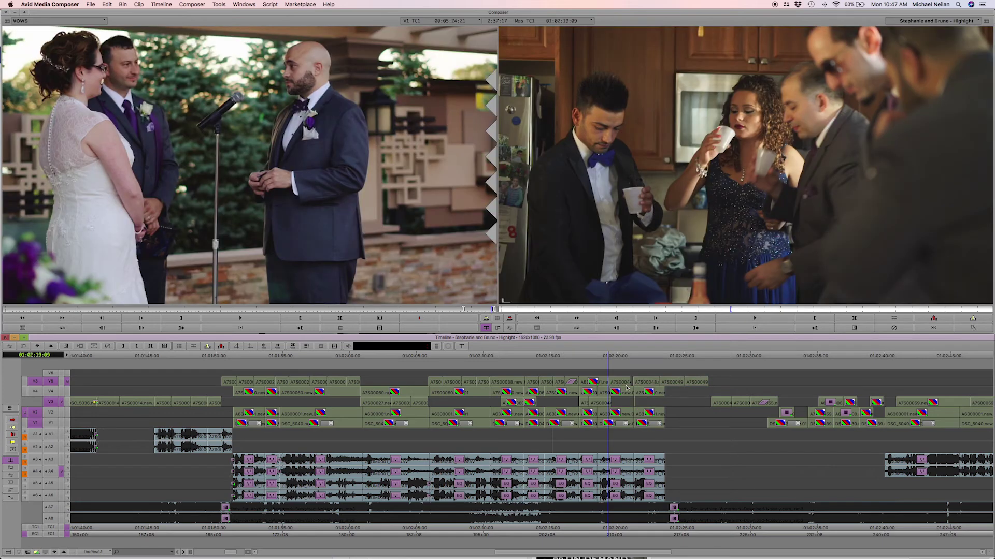
- Extract the small gap between the first two moved cutaways on V5 at 01:02:21:02 and play the result
left_click(631, 385)
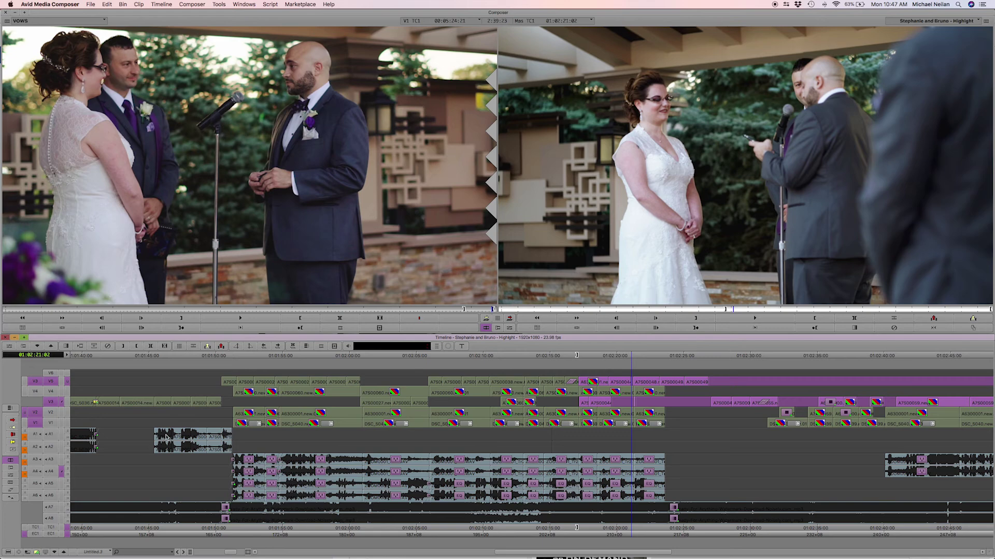
left_click(54, 403)
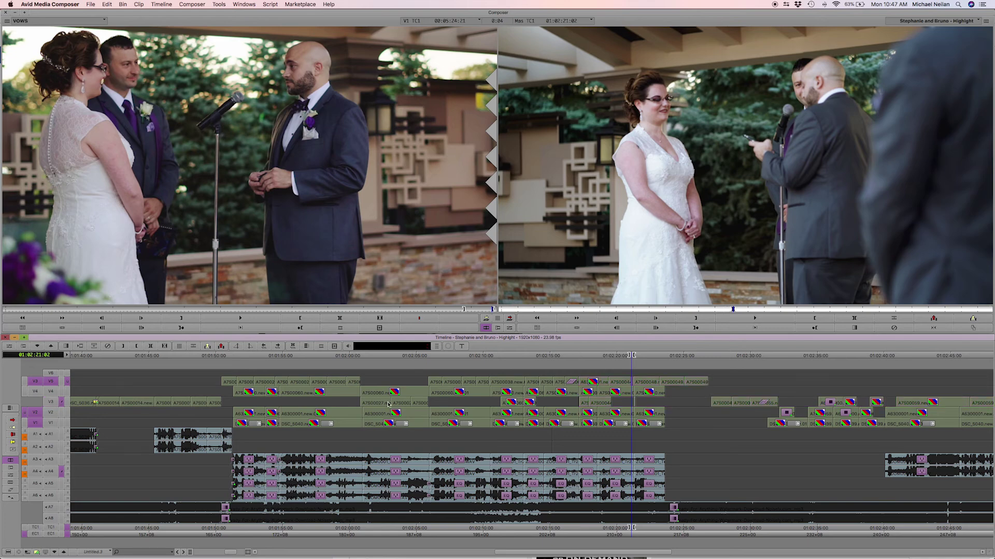
key("x")
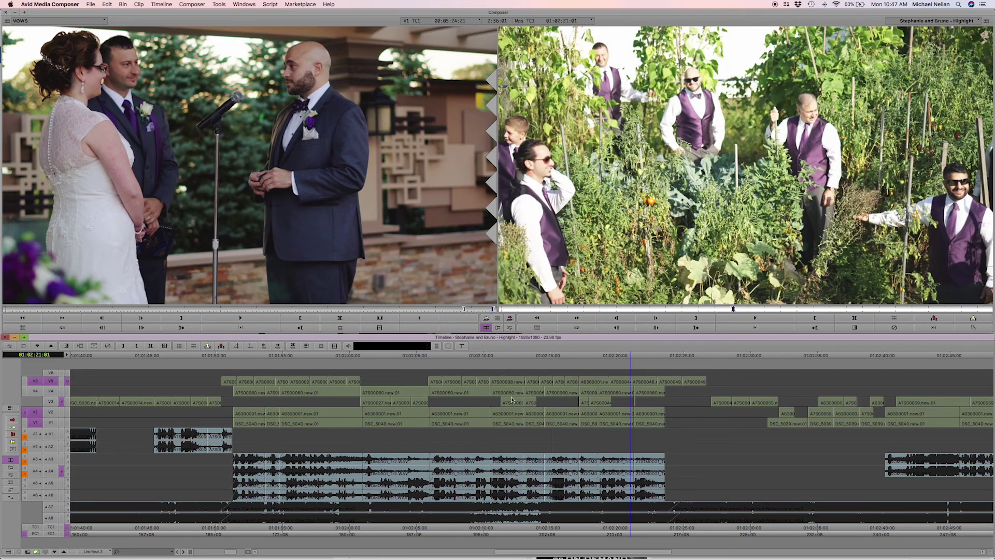
left_click(561, 392)
key("space")
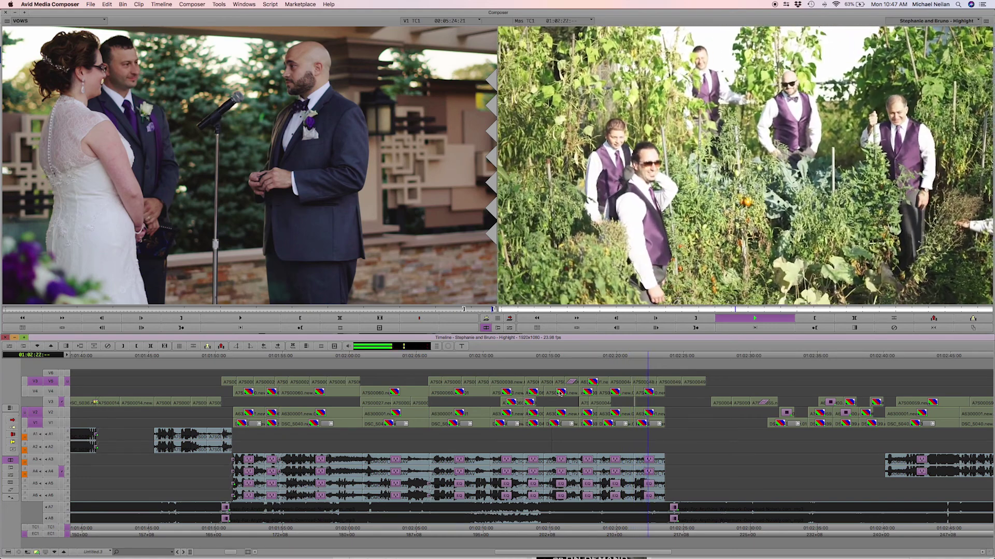
key("space")
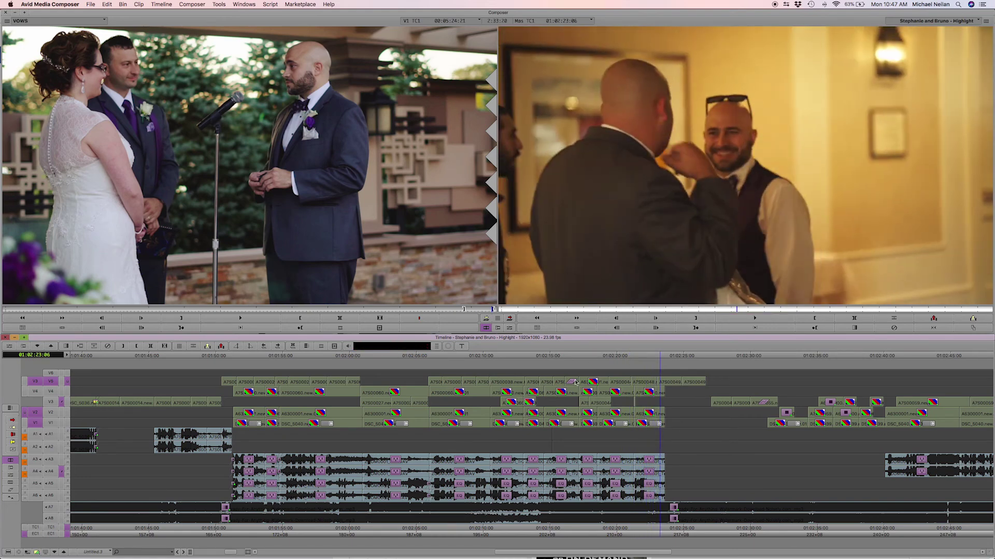
- Mark the kitchen drinking cutaway on V5 at 01:02:20:01 and lift it, leaving the gap open
left_click_drag(593, 382, 617, 384)
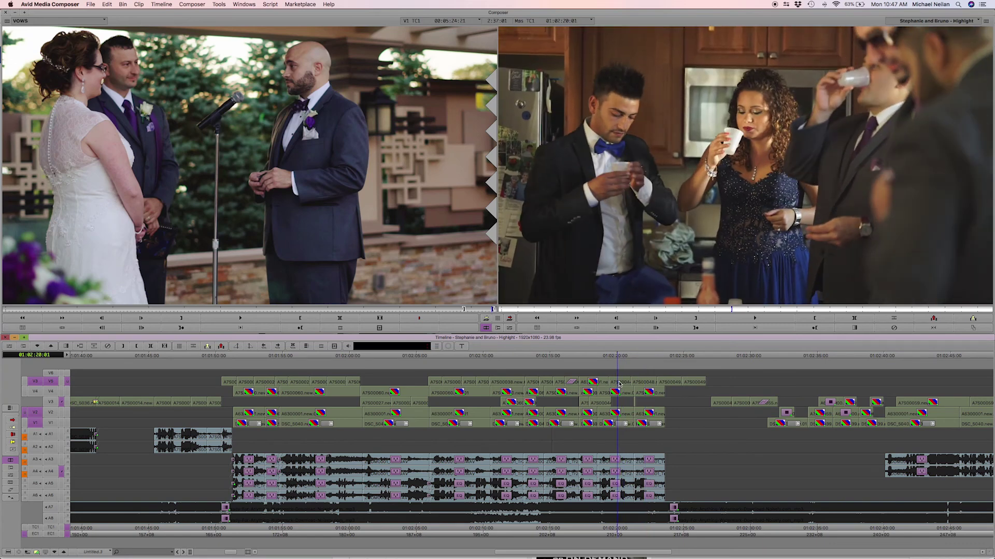
key("t")
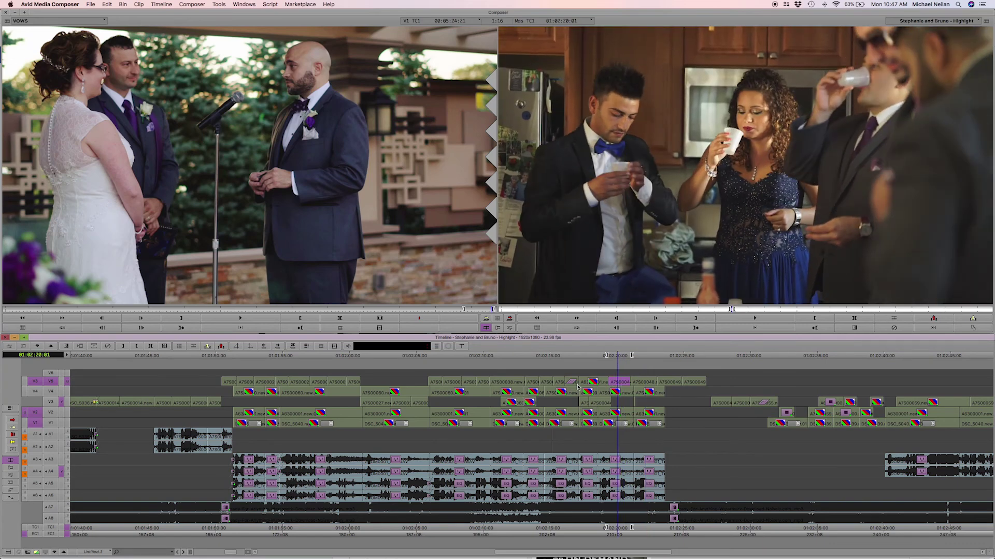
key("z")
- Compare the picture layers by monitoring V3, restore monitoring to V5 and play from 01:02:18:16 to the vow's end
left_click(621, 392)
left_click_drag(620, 391, 618, 392)
left_click(68, 403)
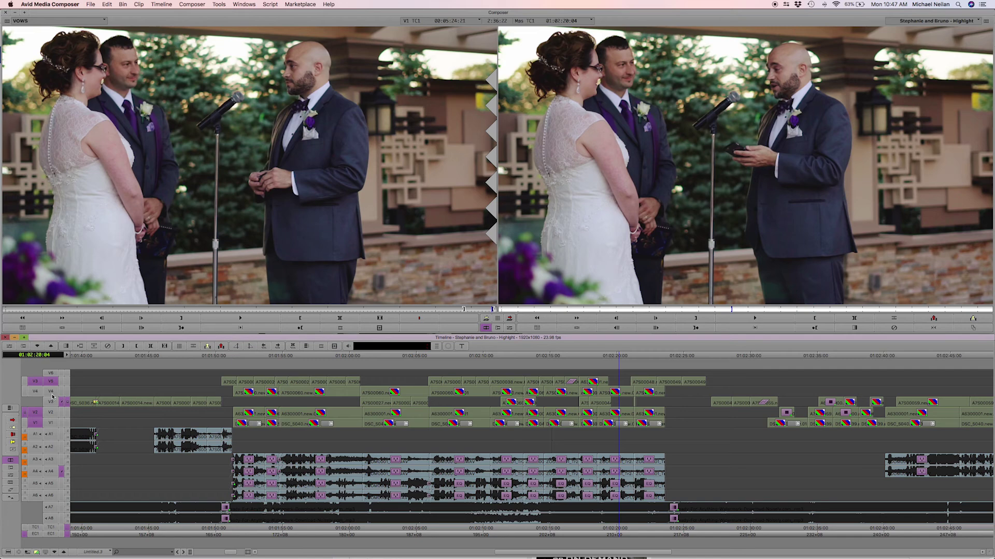
left_click_drag(621, 388, 599, 387)
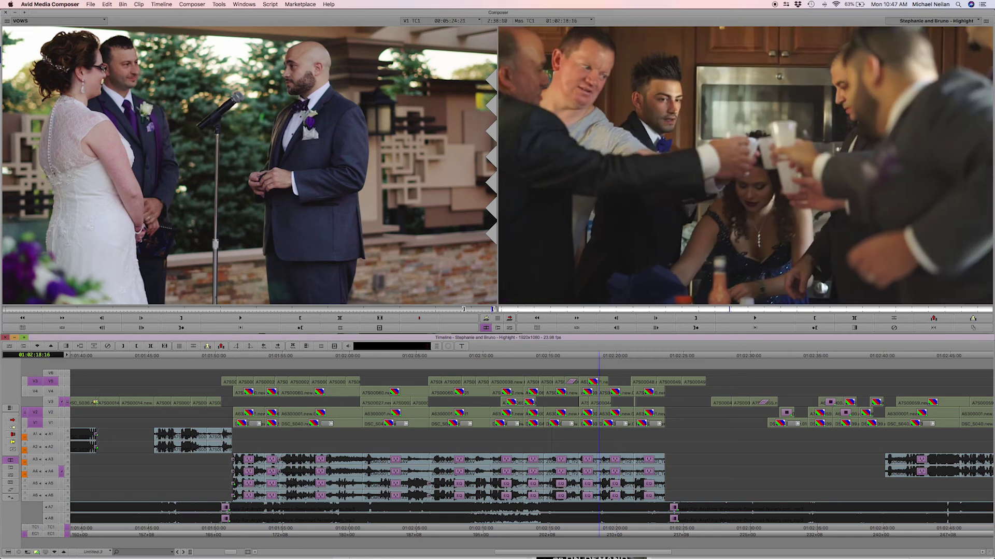
left_click(66, 383)
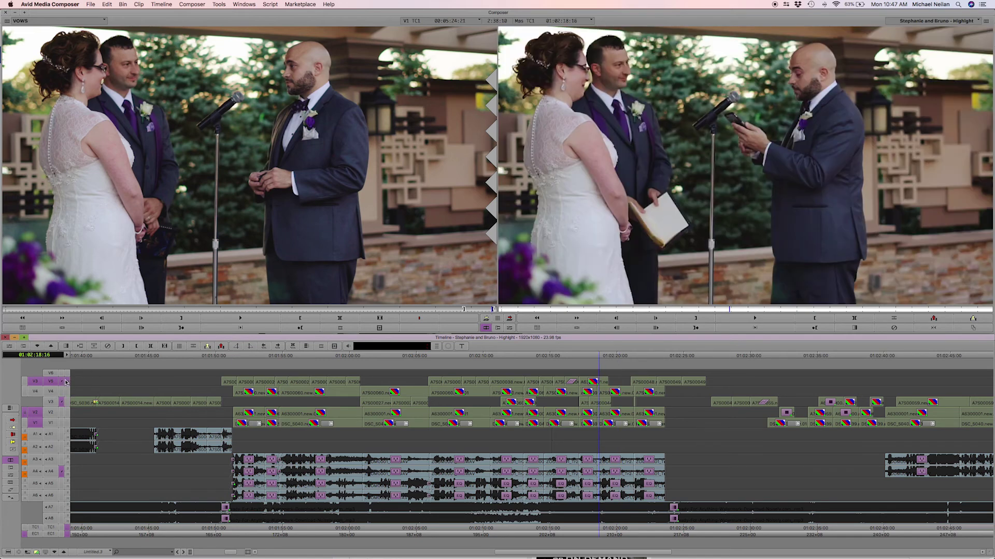
key("space")
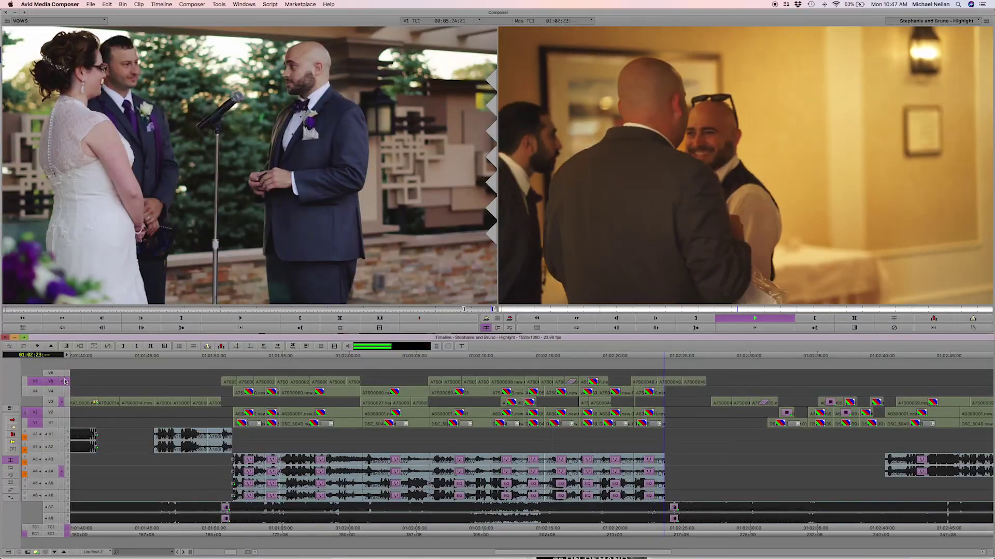
key("space")
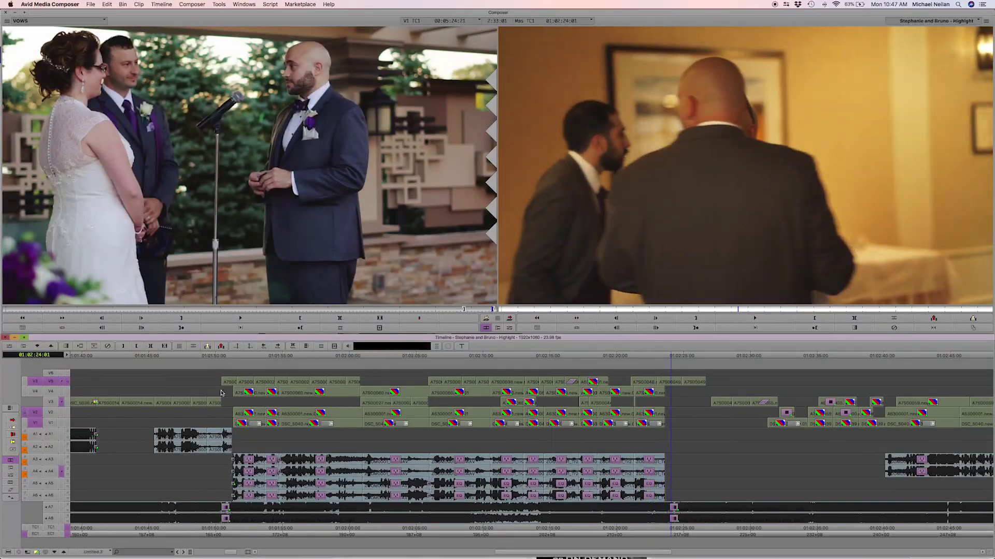
- Select the three remaining cutaways on V5 and move them past the vow's end, starting at about 01:02:25
left_click_drag(648, 381, 680, 383)
key("super+z")
left_click(646, 383)
left_click(677, 383, "shift")
left_click(694, 383, "shift")
left_click_drag(652, 382, 697, 382)
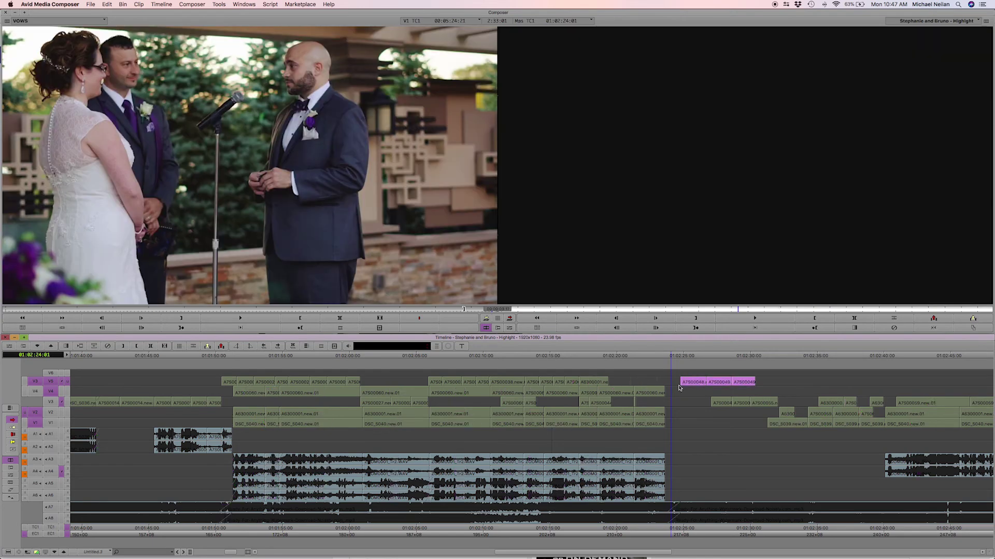
- Reposition the last bride-angle clip at the vow's end and play the ending from 01:02:20:02
left_click(646, 398)
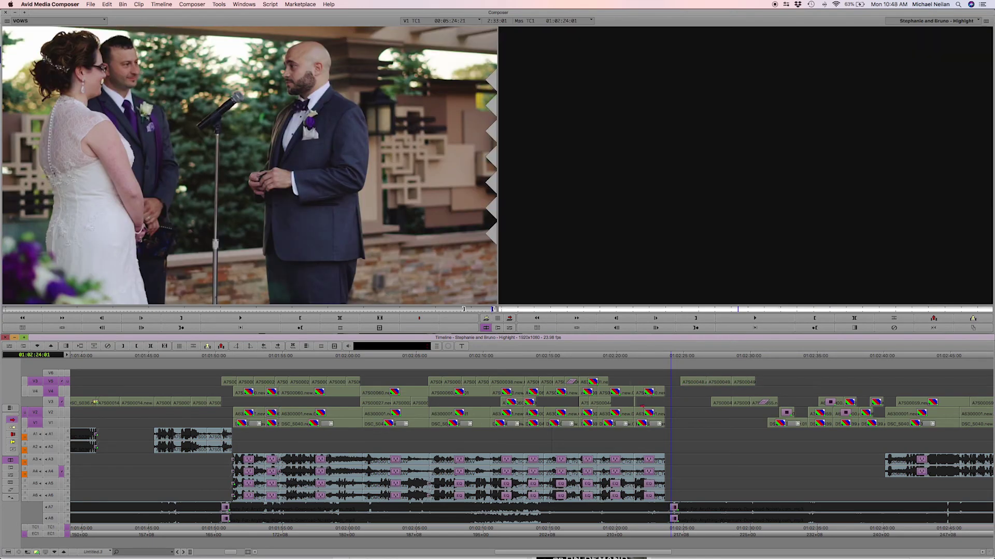
mouse_move(648, 392)
left_mouse_down()
mouse_move(649, 410)
mouse_move(640, 392)
left_mouse_up()
left_click(617, 392)
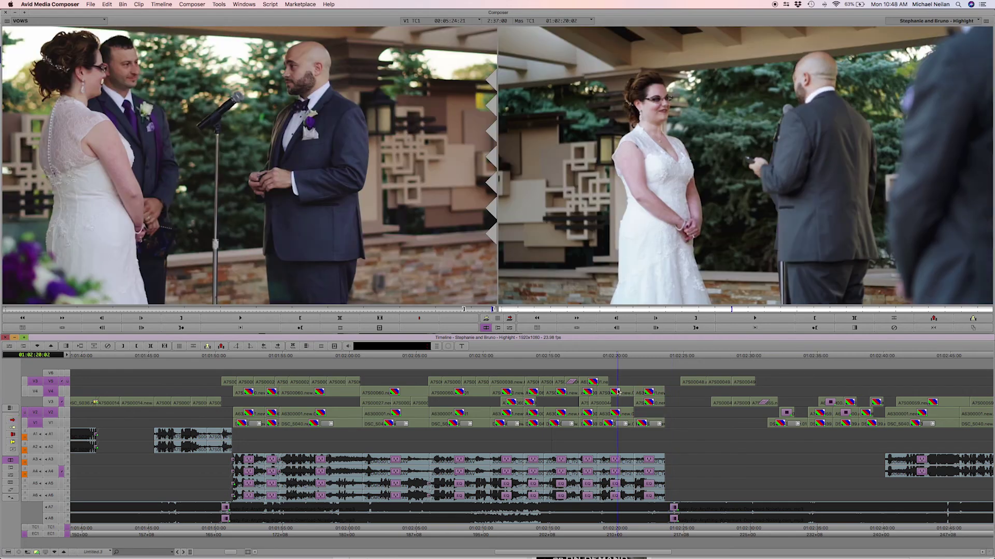
key("space")
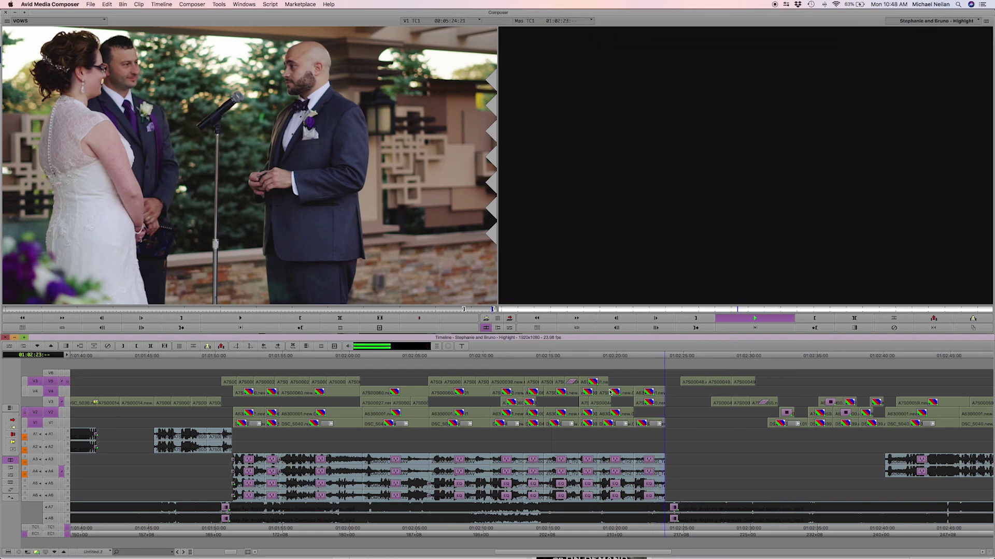
- Extend the last bride-angle clip on V3 beyond the vow audio to about 01:02:24 and play the ending from 01:02:22:10
key("space")
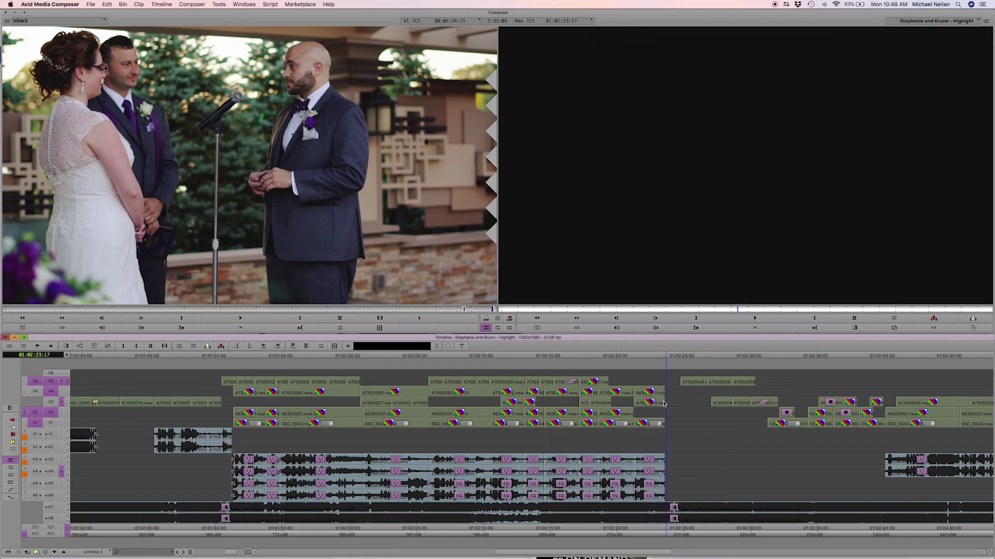
left_click(52, 404)
left_click(52, 413)
left_click(51, 393)
key("u")
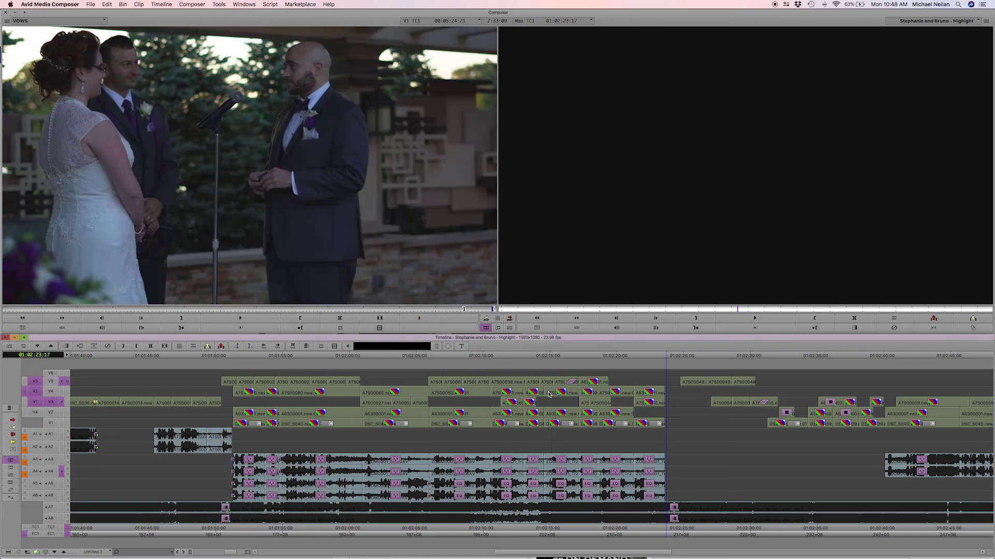
left_click_drag(662, 402, 672, 403)
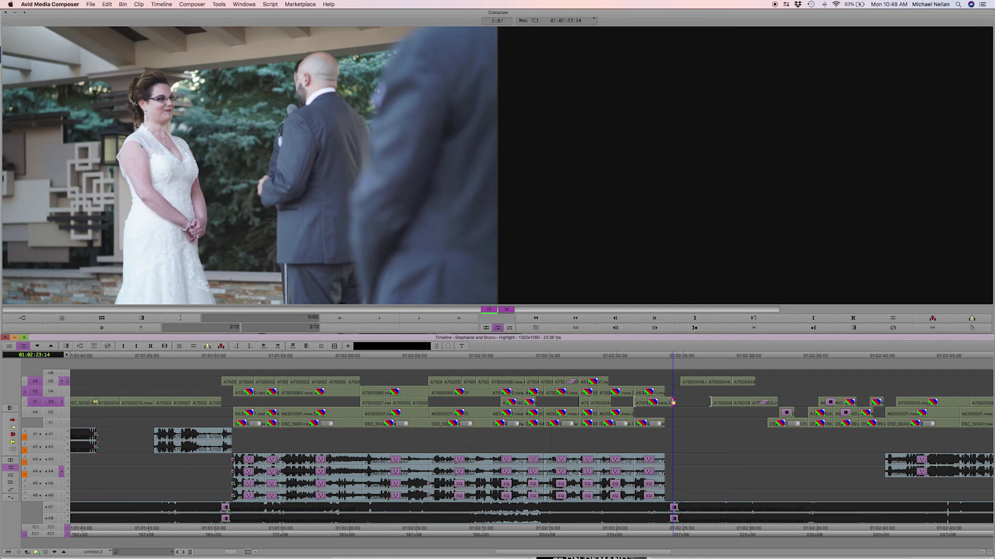
left_click(648, 398)
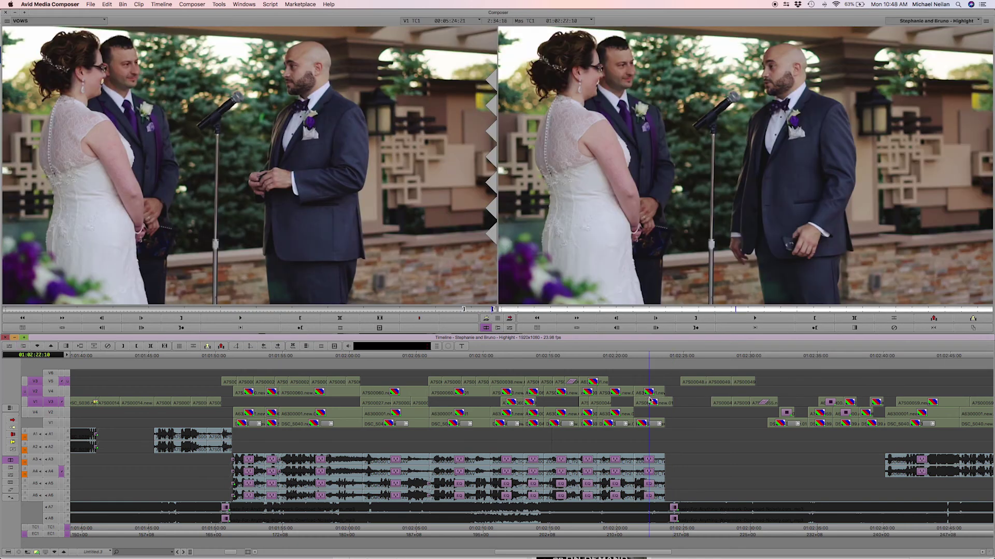
key("space")
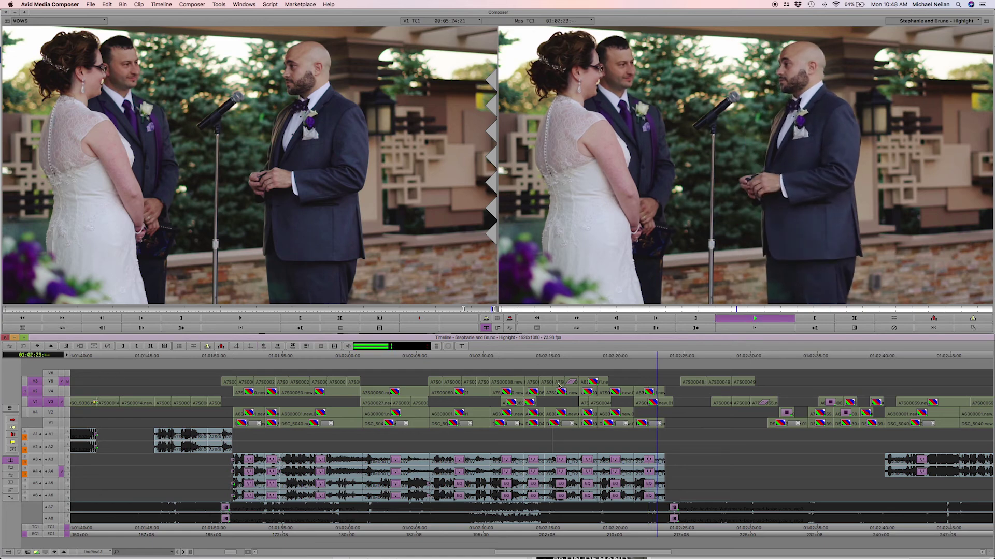
key("space")
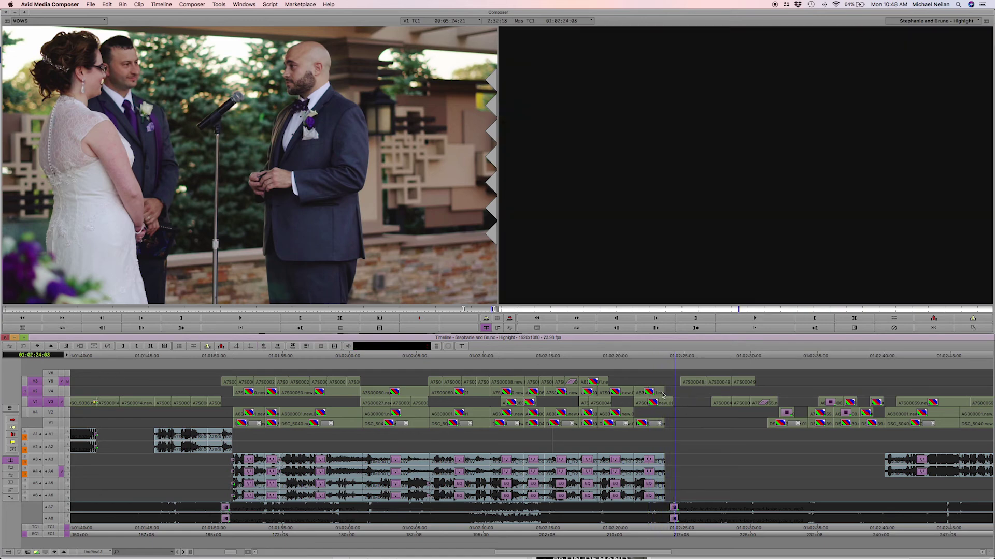
- Trim the end of the last groom-angle clip on V4 back to about 01:02:23 and play the vow's ending from 01:02:21:10
left_click(663, 395)
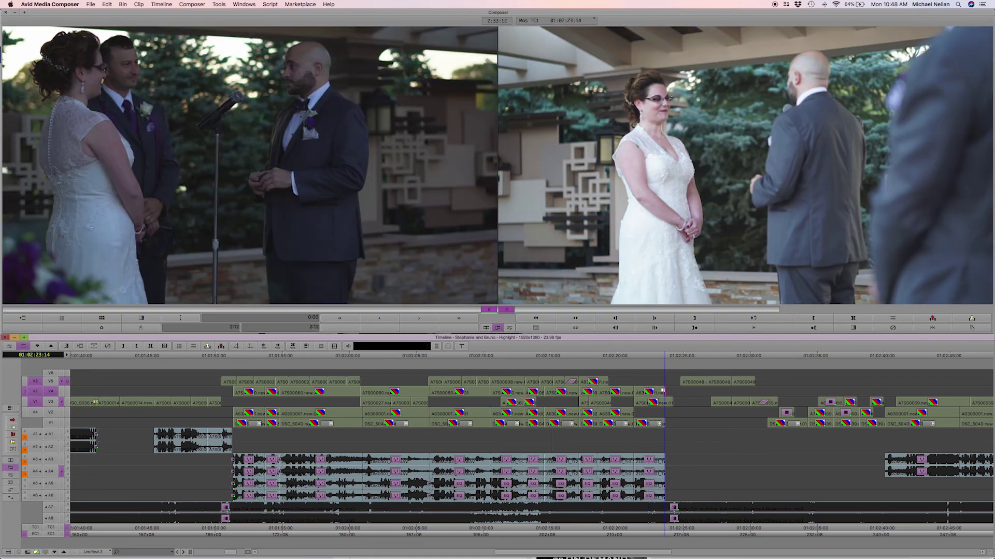
left_click_drag(663, 393, 658, 392)
left_click(637, 393)
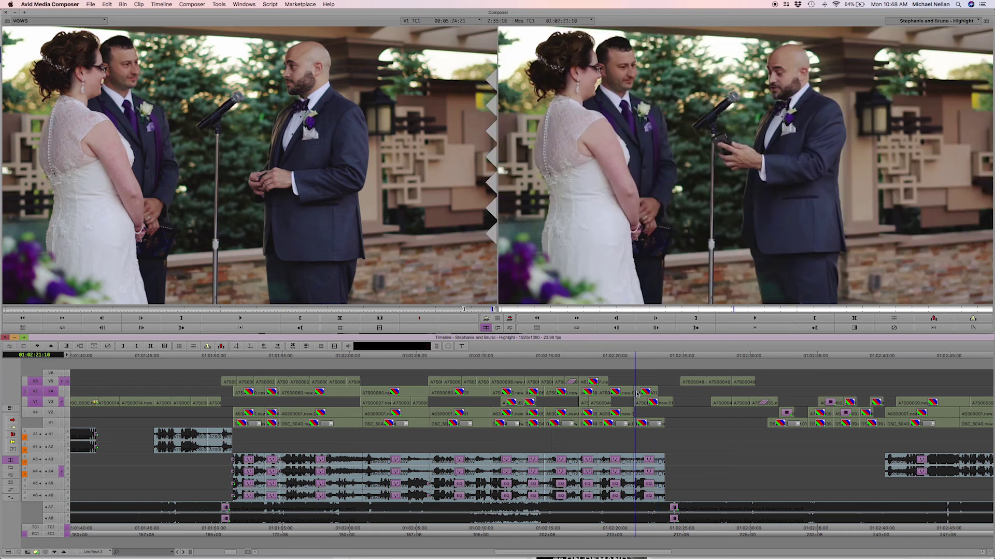
key("space")
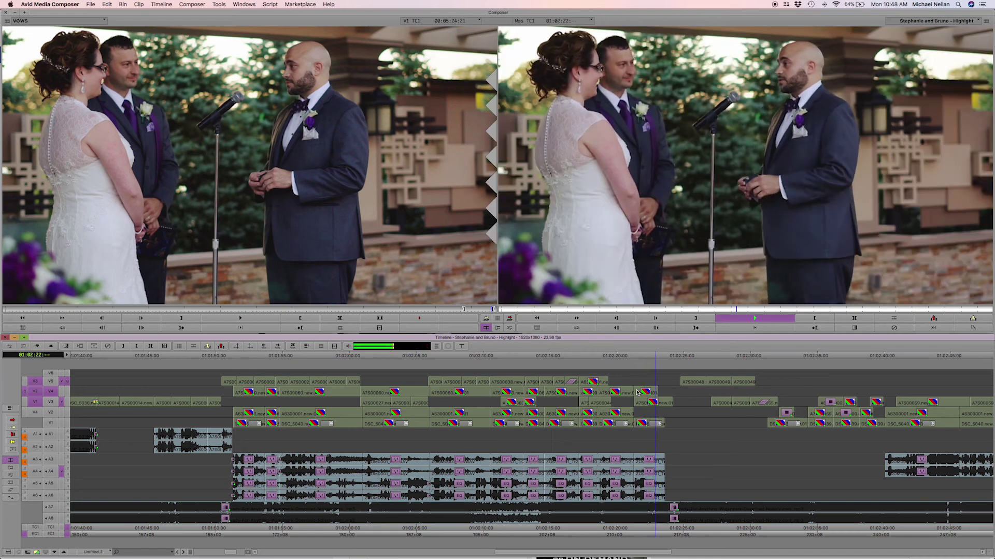
key("space")
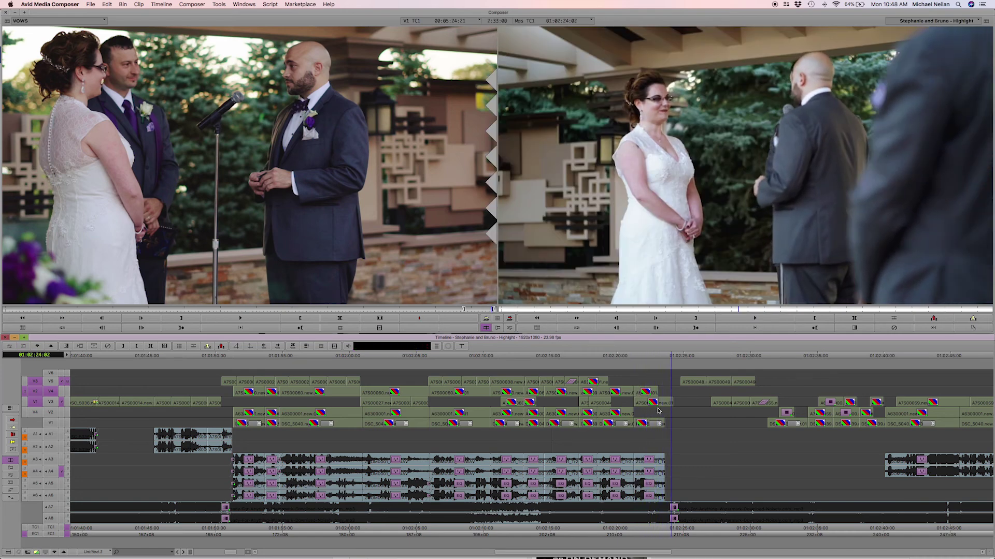
- Move the three getting-ready cutaways from V5 down to V4 so they start at 01:02:24:00, and play across the cut
key("Left")
key("Left")
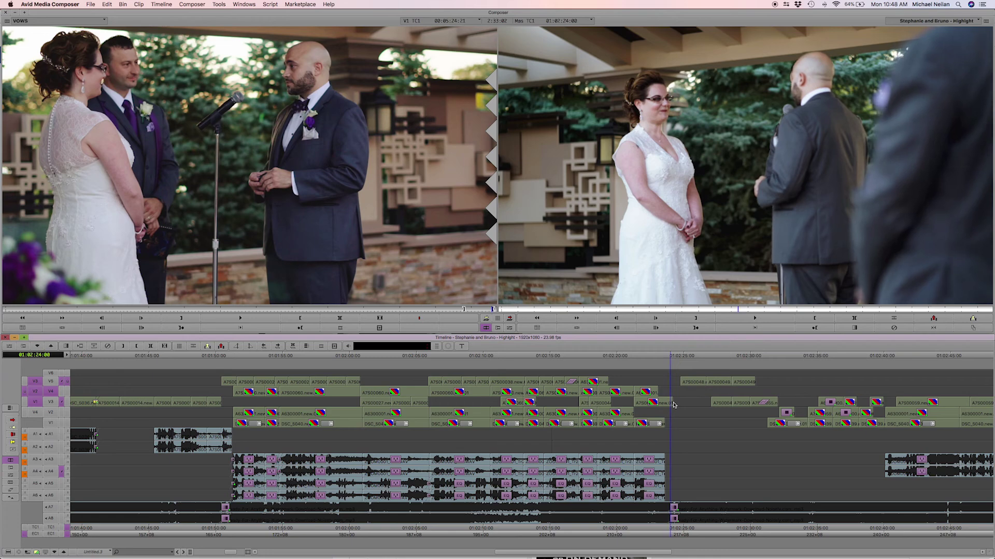
left_click_drag(673, 387, 749, 382)
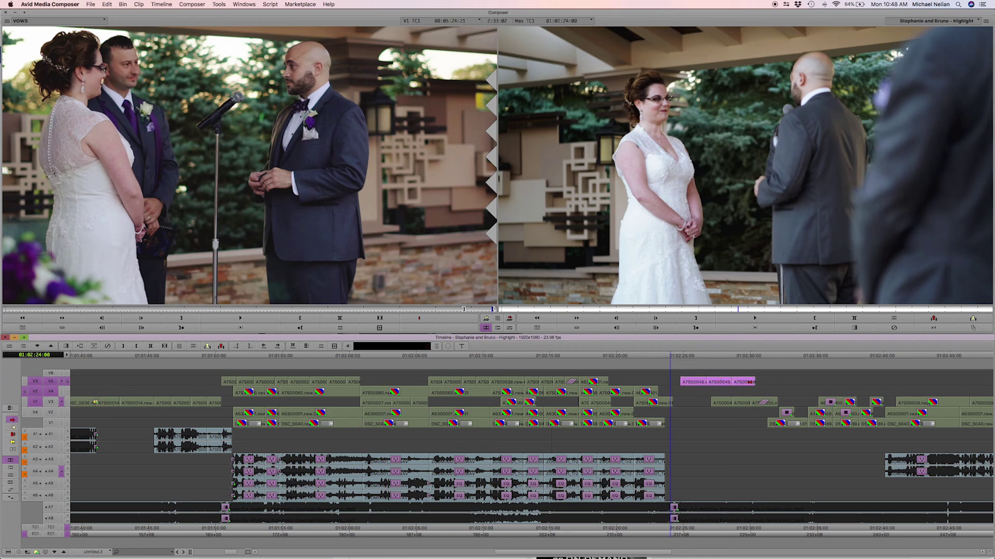
left_click_drag(680, 384, 670, 389)
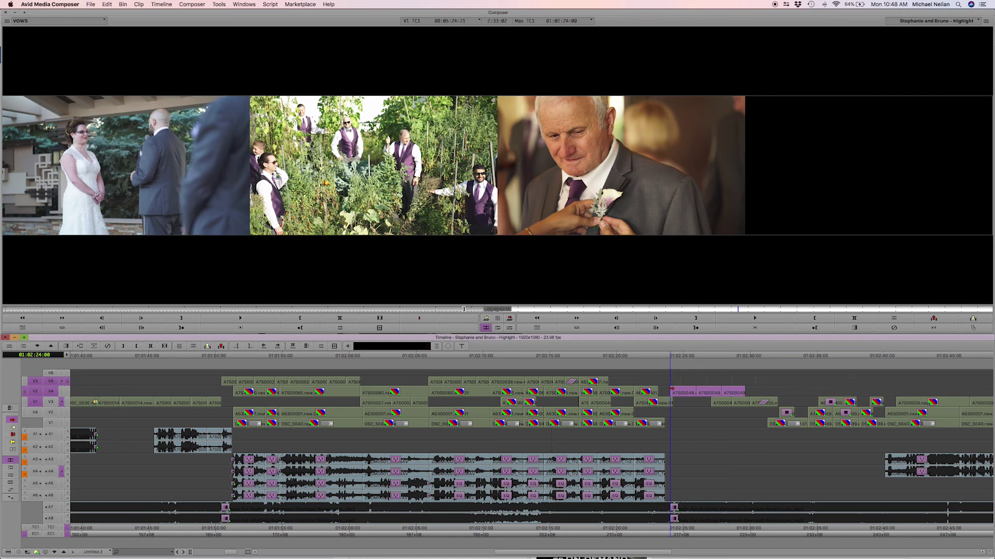
left_click_drag(672, 389, 672, 389)
key("shift+a")
left_click(652, 397)
key("space")
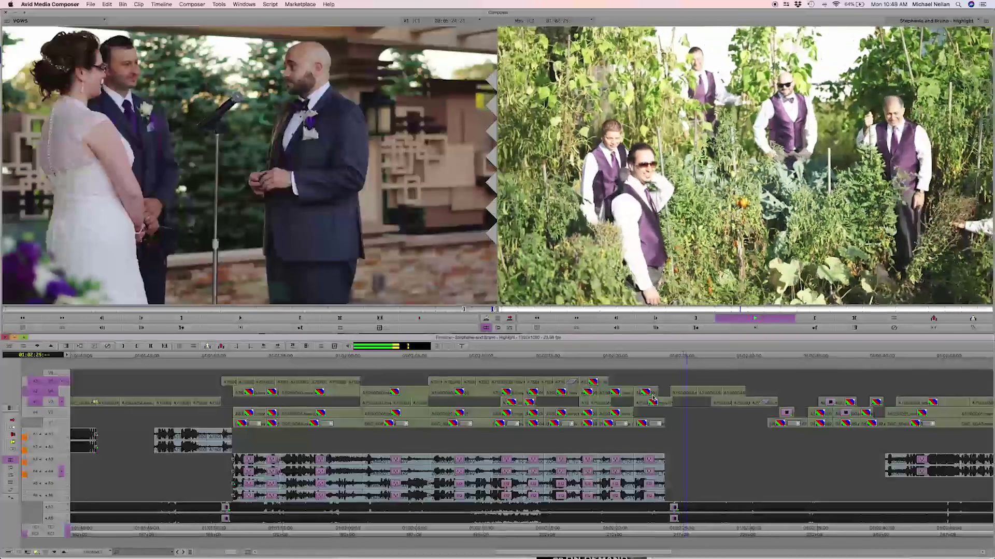
- Trim the music edit on A7 and A8 earlier to about 01:02:24:00, where the cutaways start, and play across it
left_click(674, 514)
left_click_drag(50, 507, 51, 518)
left_click(51, 391)
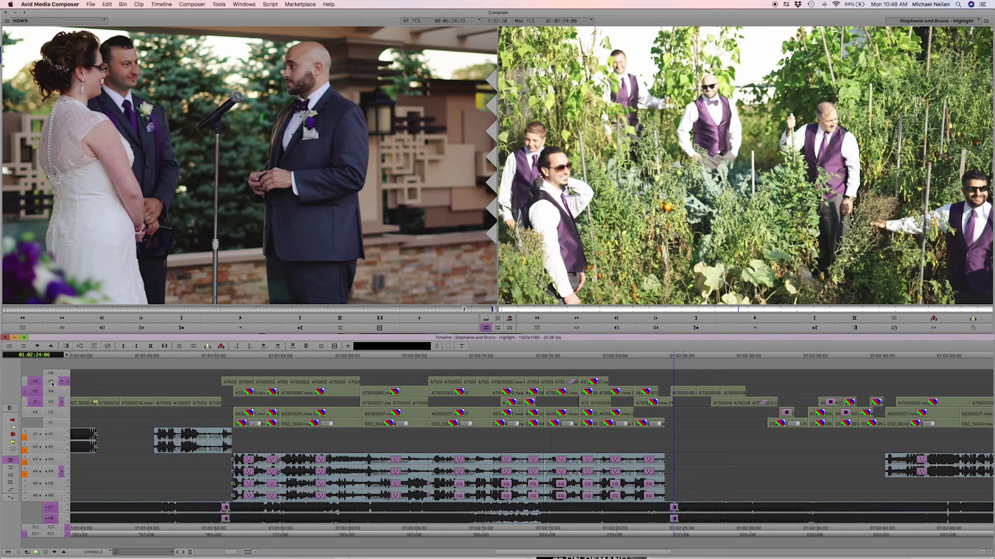
left_click(51, 383)
key("u")
left_click_drag(671, 507, 669, 508)
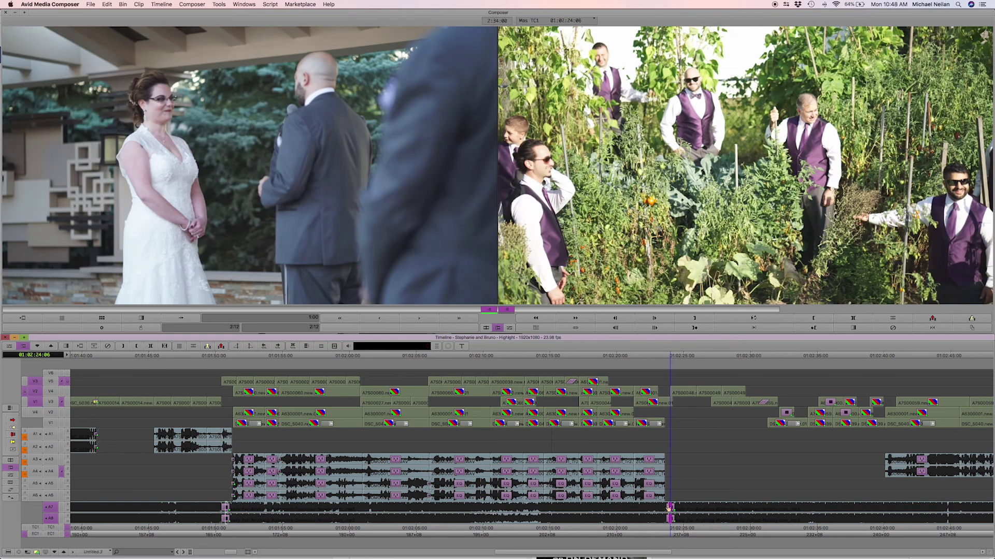
left_click(636, 495)
key("space")
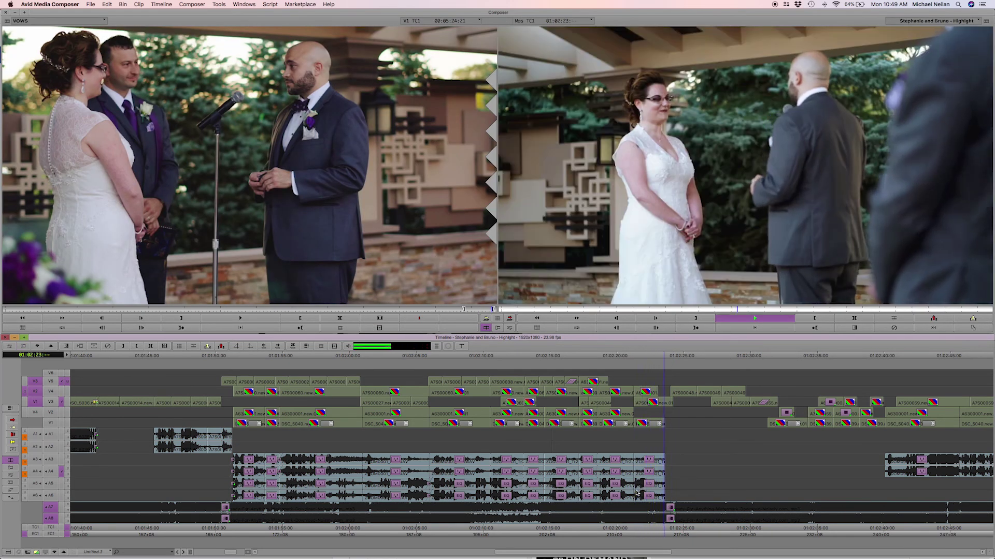
key("space")
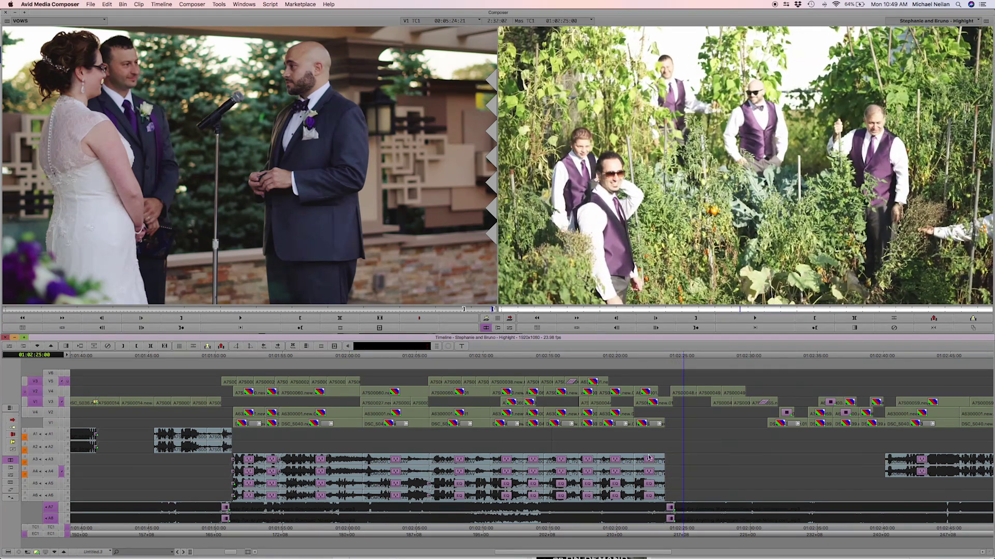
- Trim the last groom-angle clip on V4 back to about 01:02:22 and play the ending through the cutaways from 01:02:20:16
left_click(657, 393)
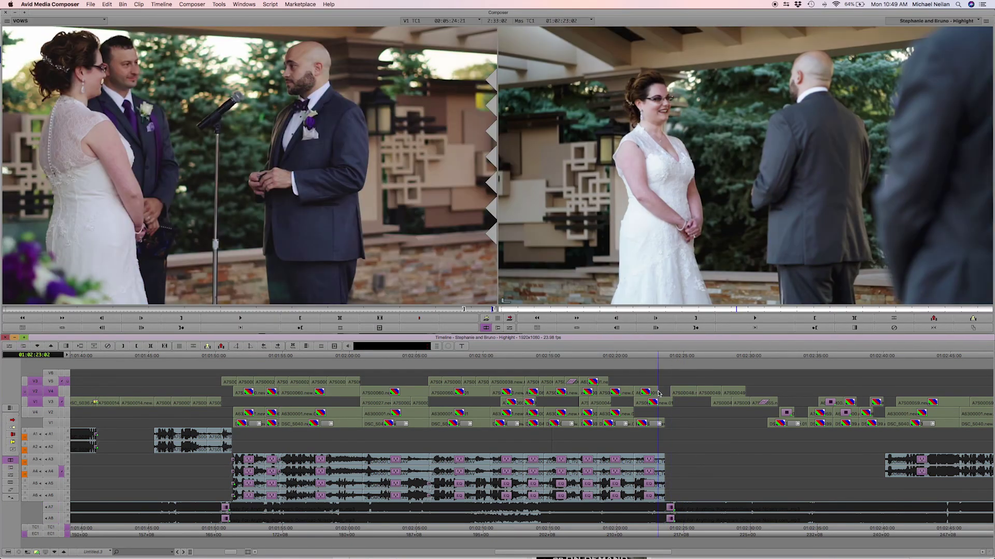
left_click_drag(659, 394, 646, 392)
left_click(620, 394)
key("space")
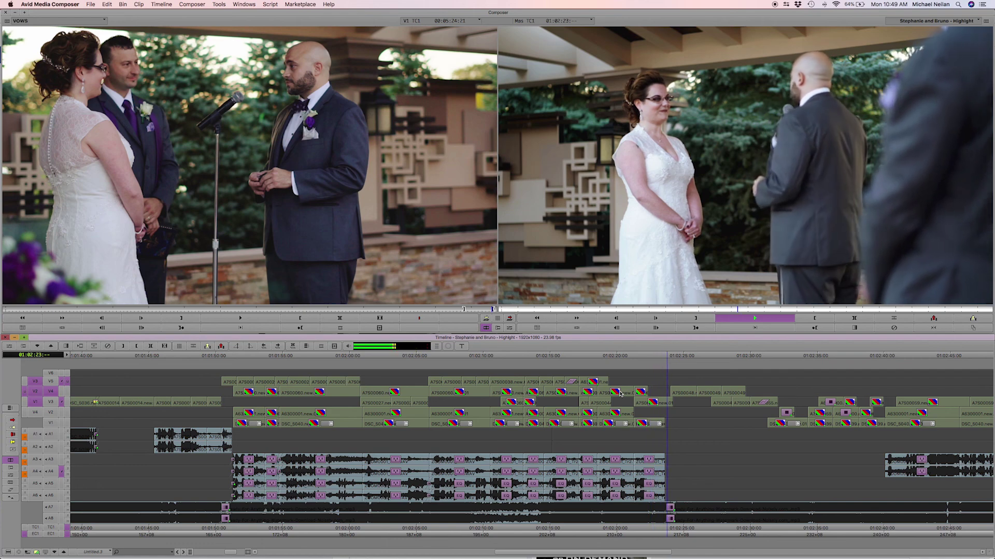
key("space")
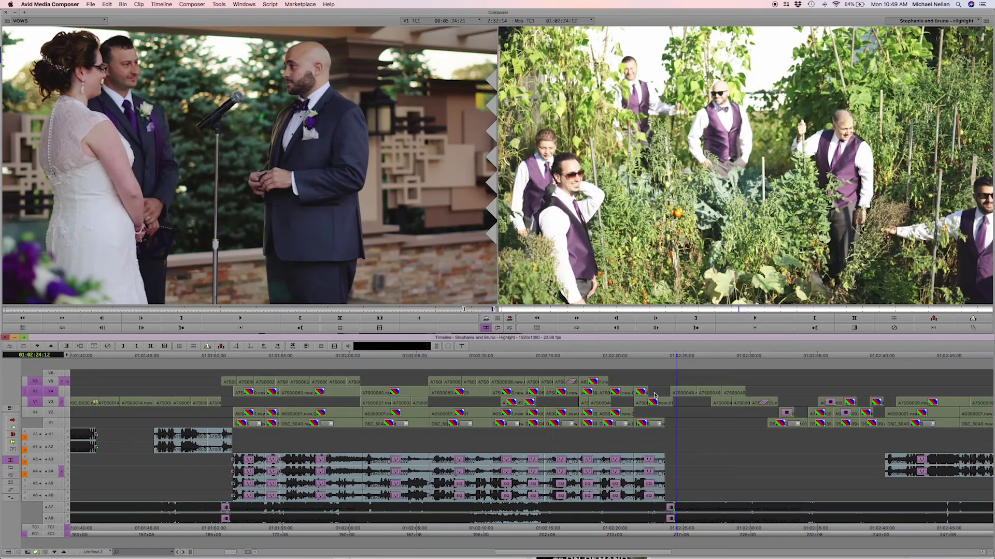
left_click(625, 393)
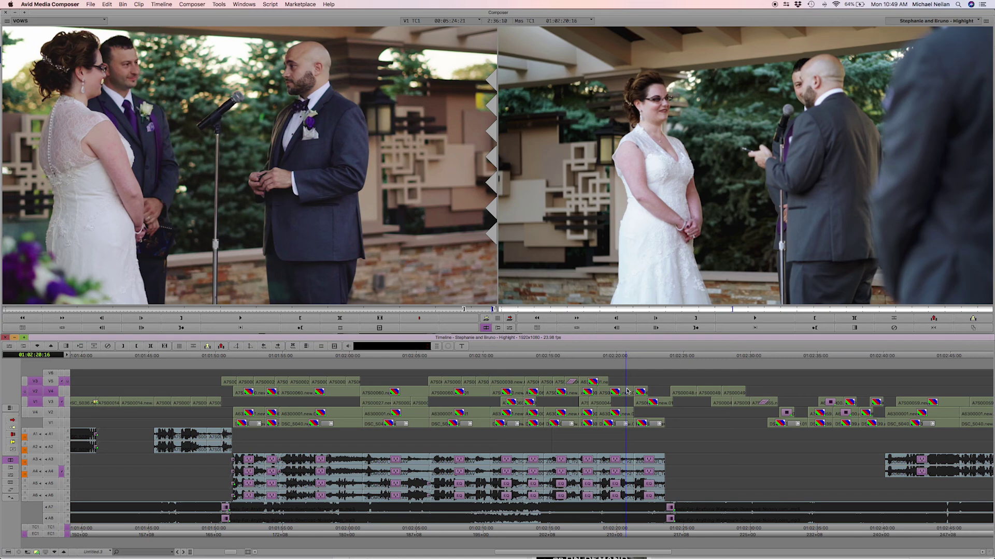
key("space")
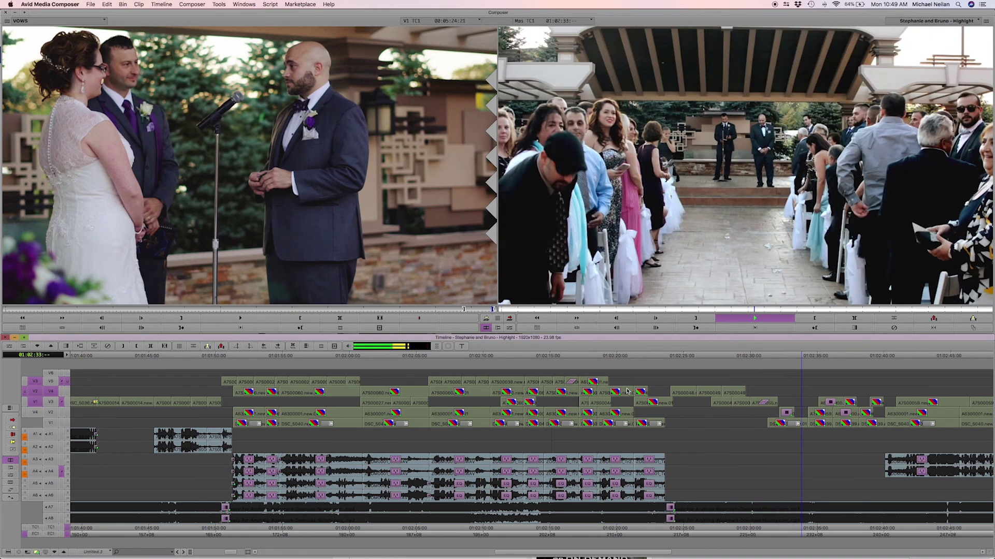
- Select the bride's vow clips and everything following from 01:02:40:02 on V1–V3 and A3–A4, and move them to about 01:02:49, one video track higher
left_click_drag(517, 556, 589, 552)
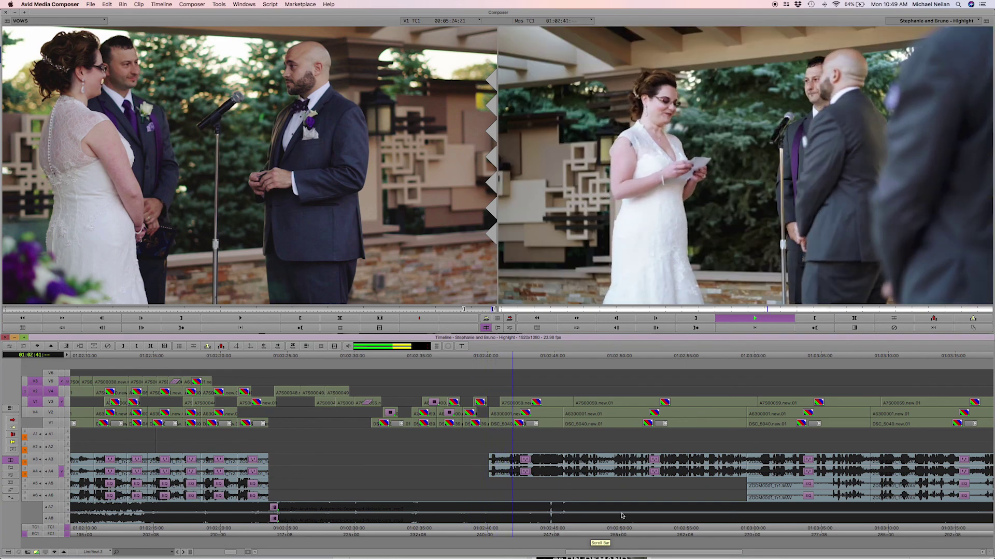
left_click(490, 428)
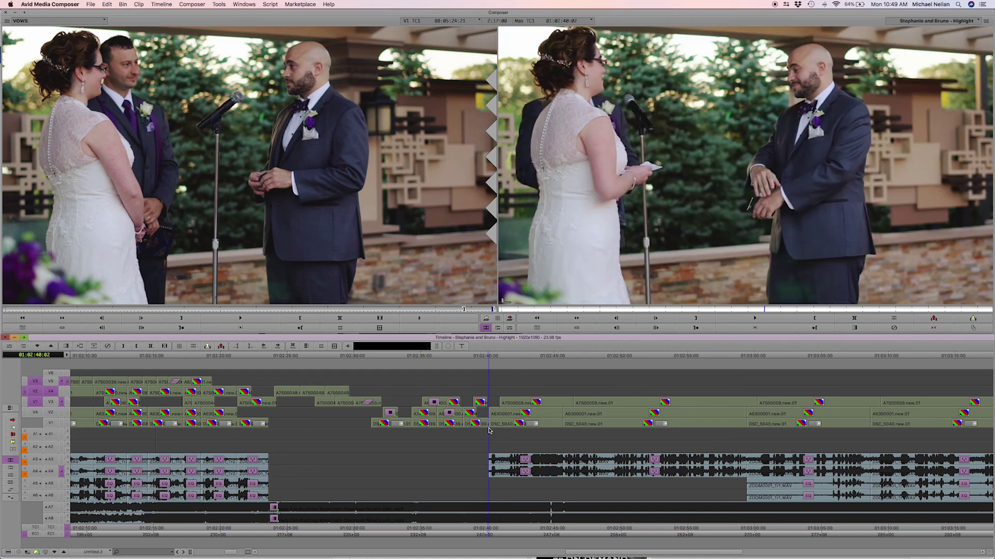
left_click(511, 402)
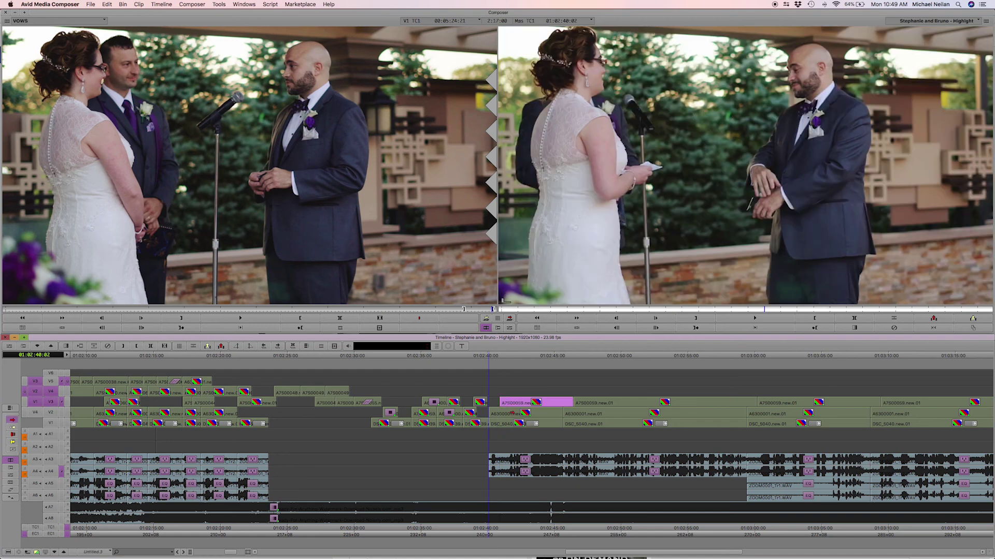
left_click(513, 413, "shift")
left_click(514, 424, "shift")
left_click(514, 434, "shift")
left_click(50, 471)
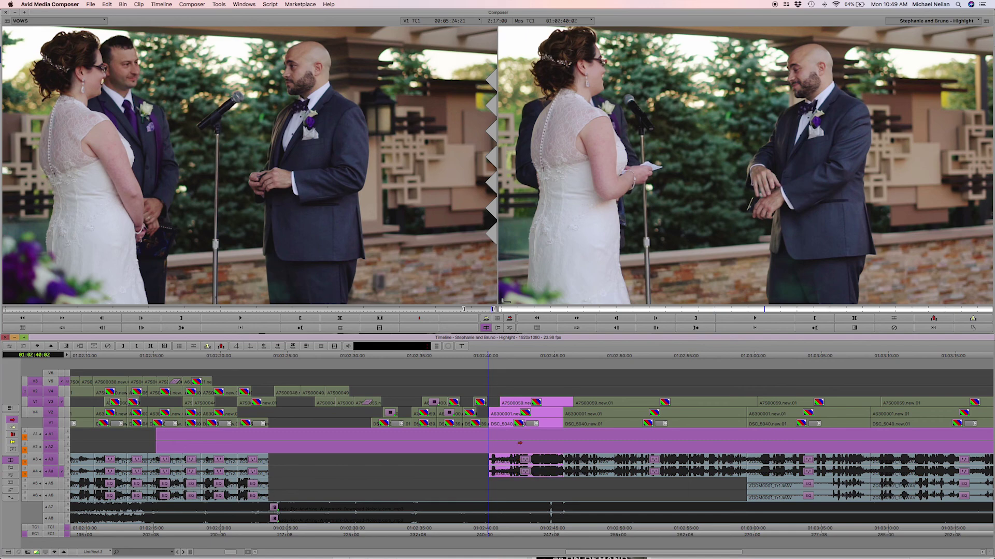
right_click(523, 408)
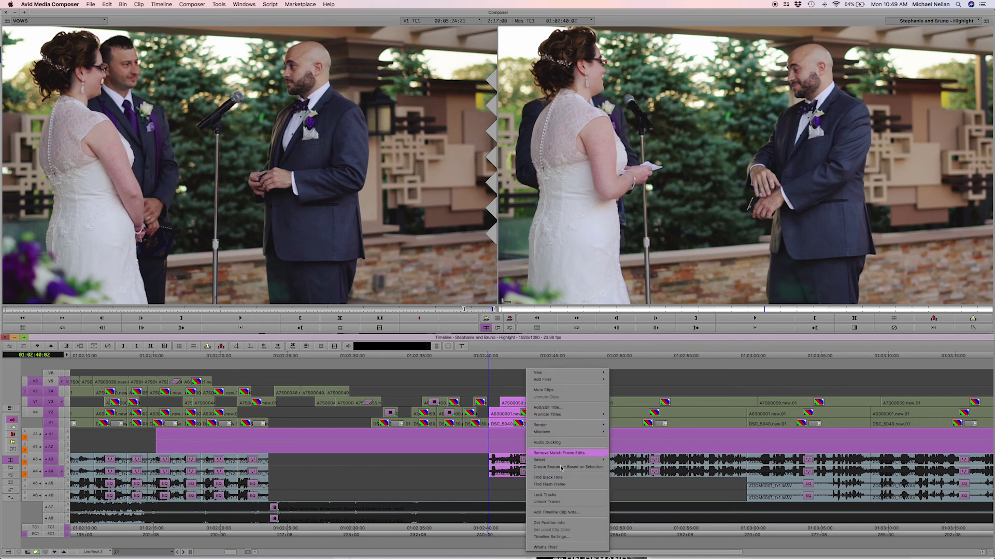
mouse_move(543, 460)
left_click(629, 468)
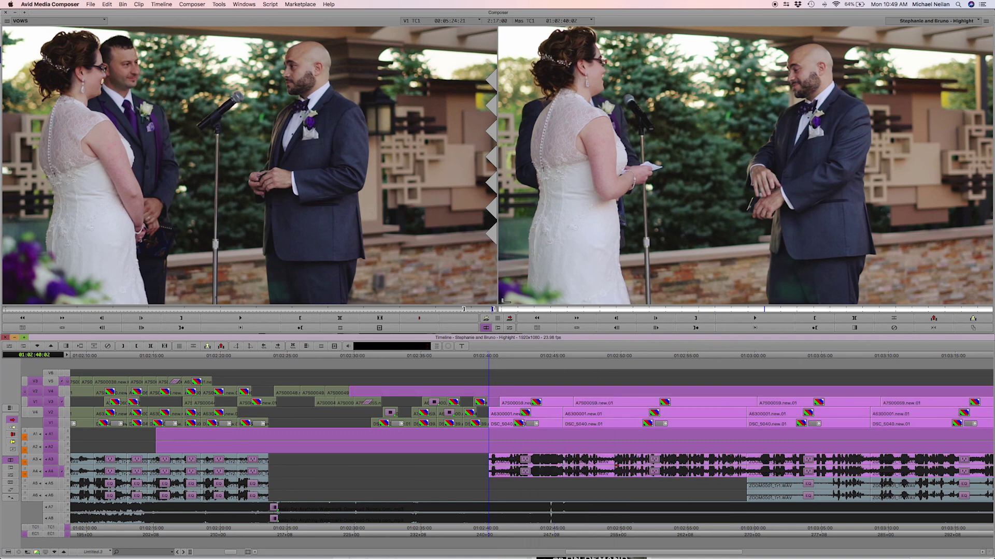
left_click_drag(512, 420, 790, 422)
- Pick the ZOOM0001 audio clips at about 01:03:00, clear the selection and enable A5 and A6 for editing
left_click(761, 484)
left_click(761, 496)
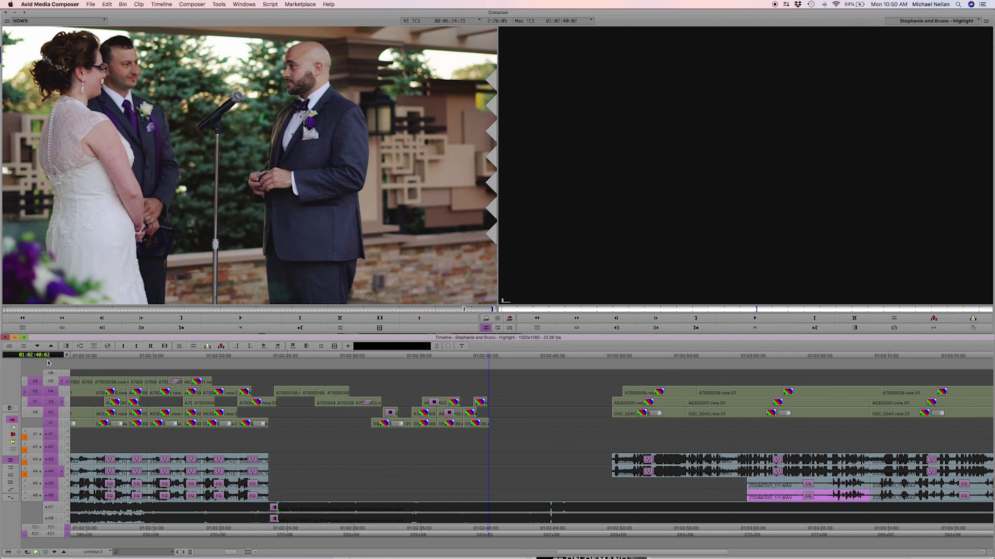
left_click_drag(51, 474, 52, 376)
key("shift+a")
- Try extracting two frames from A5 and A6, marked from 01:02:40:02 to 01:02:40:03
key("i")
key("Right")
key("o")
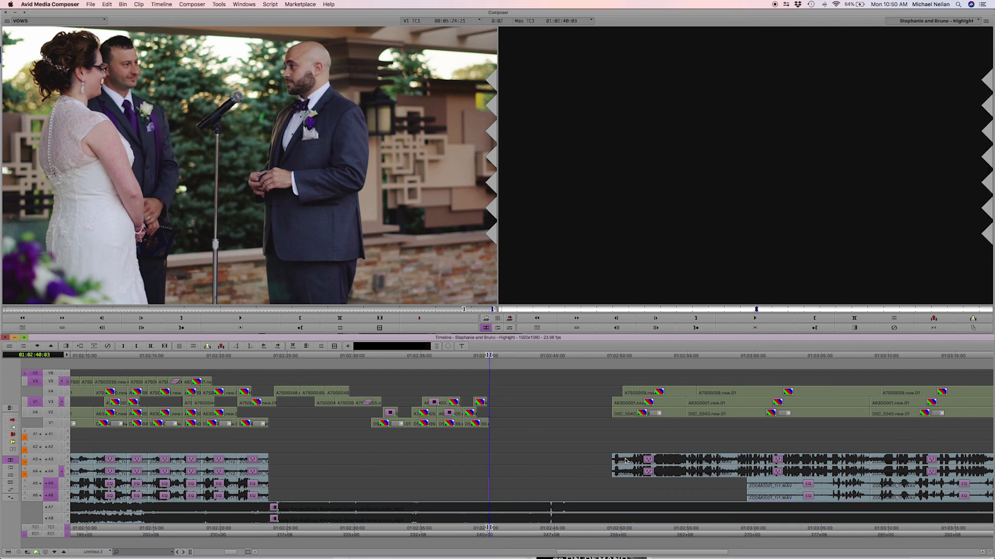
key("x")
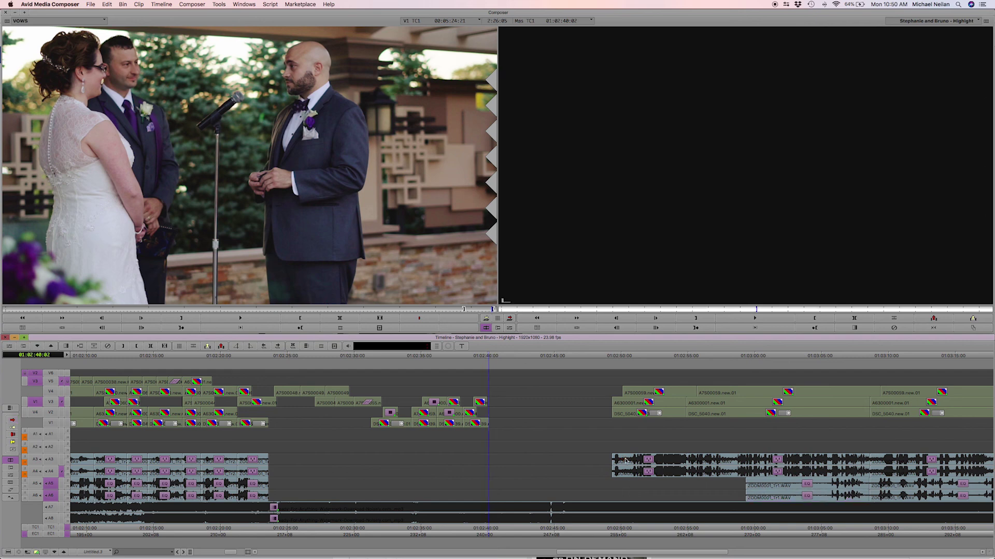
- Extract a single frame from A5 and A6 at 01:02:40:03 and park the playhead at 01:02:19:15
key("Right")
key("i")
key("o")
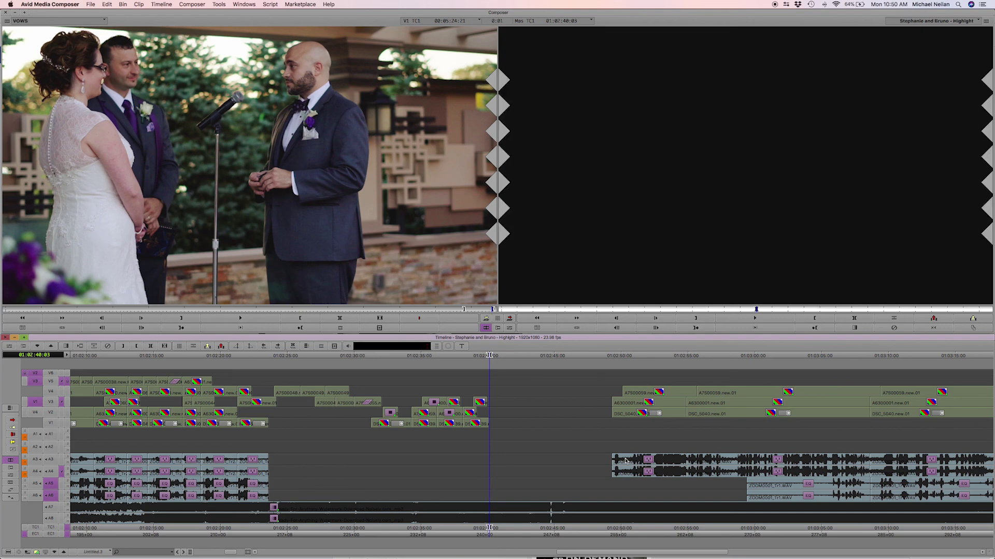
key("x")
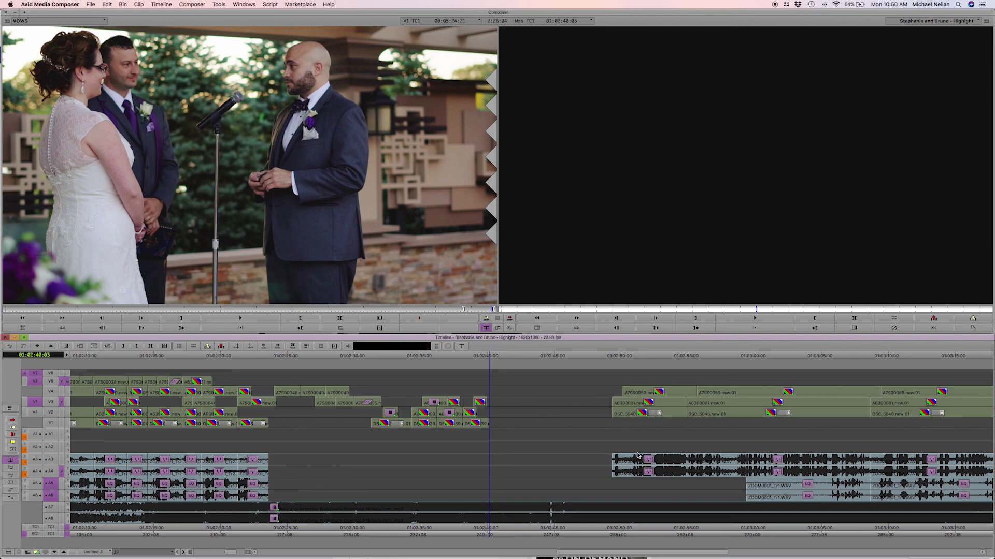
left_click(216, 430)
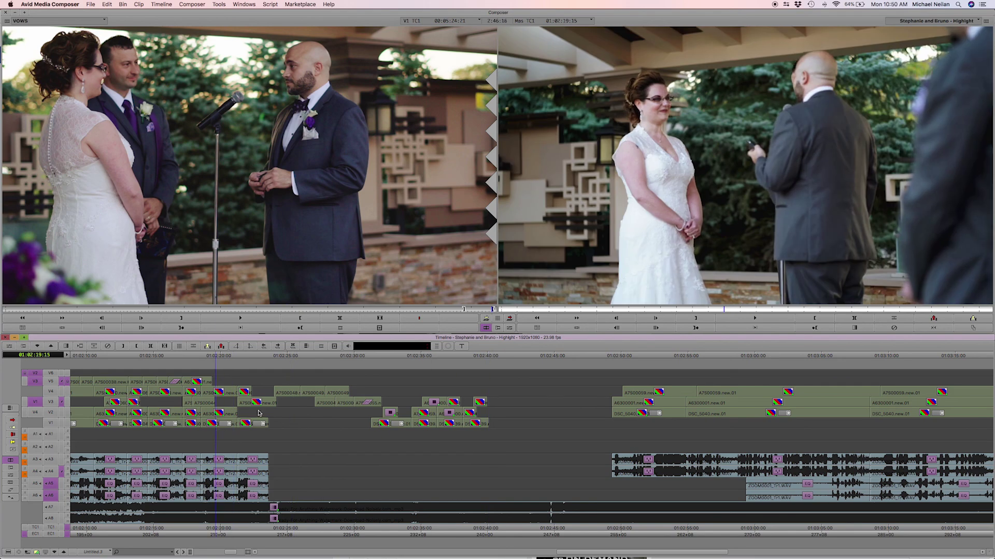
- Select the cutaway clips on V1–V3 from about 01:02:31 to 01:02:40 and move them about 7 seconds later, starting near 01:02:38
left_click(388, 423)
left_click(389, 412, "shift")
left_click(424, 424, "shift")
left_click(424, 412, "shift")
left_click(434, 402, "shift")
left_click(449, 413, "shift")
left_click(450, 423, "shift")
left_click(476, 424, "shift")
left_click(469, 413, "shift")
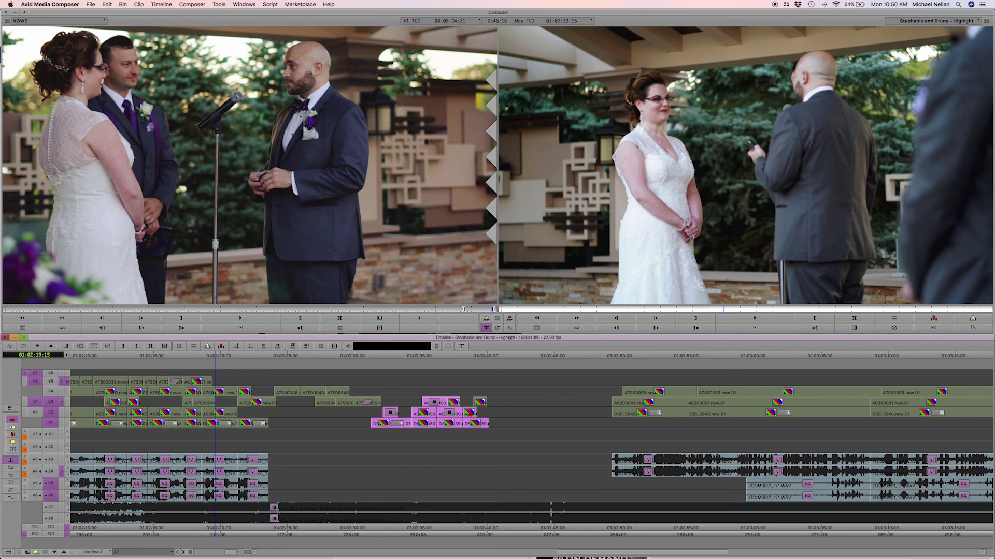
left_click_drag(431, 402, 526, 402)
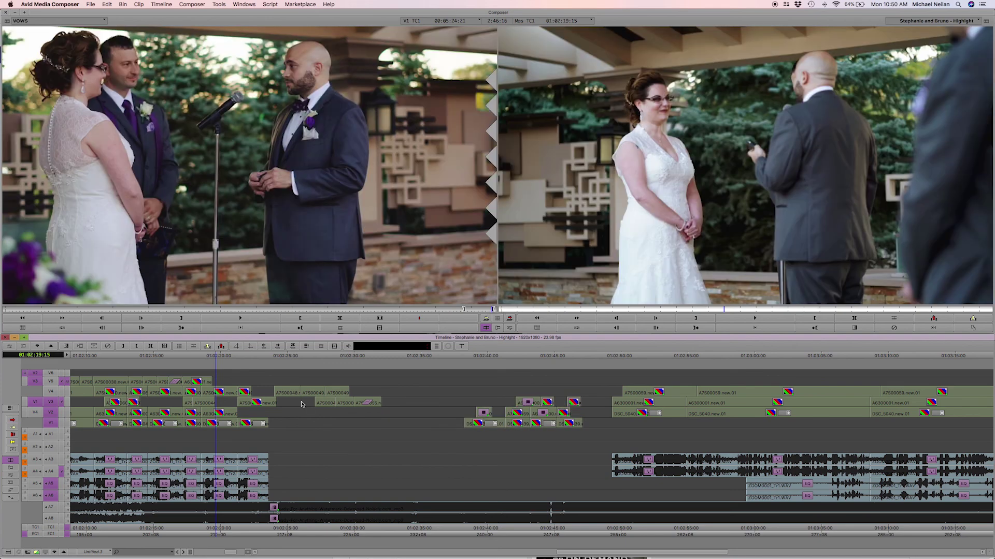
- Select the V3 clips starting near 01:02:27 and move them about 2.5 seconds later, keeping them on V3
left_click(318, 403)
left_click(374, 403, "shift")
left_click(339, 402, "shift")
left_click_drag(323, 402, 357, 404)
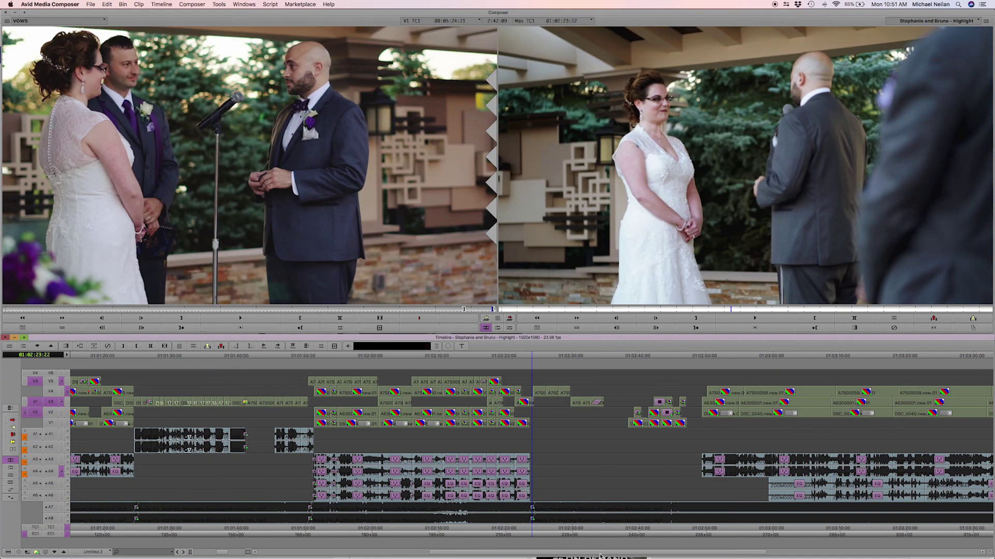
- Return to the start of the sequence at 01:00:00:00 and delete the empty V6 video track
scroll(601, 554, "left", 10)
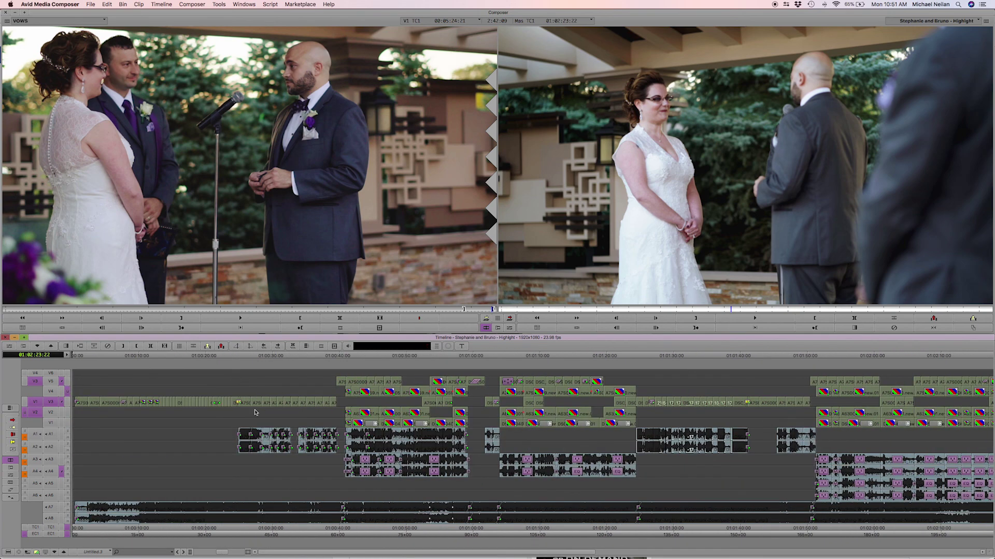
key("Home")
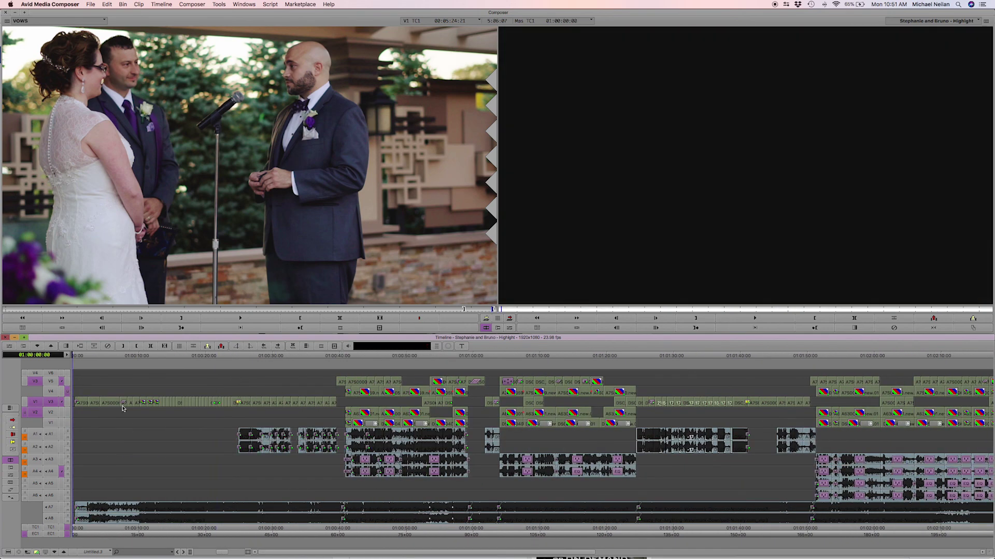
right_click(52, 374)
left_click(65, 399)
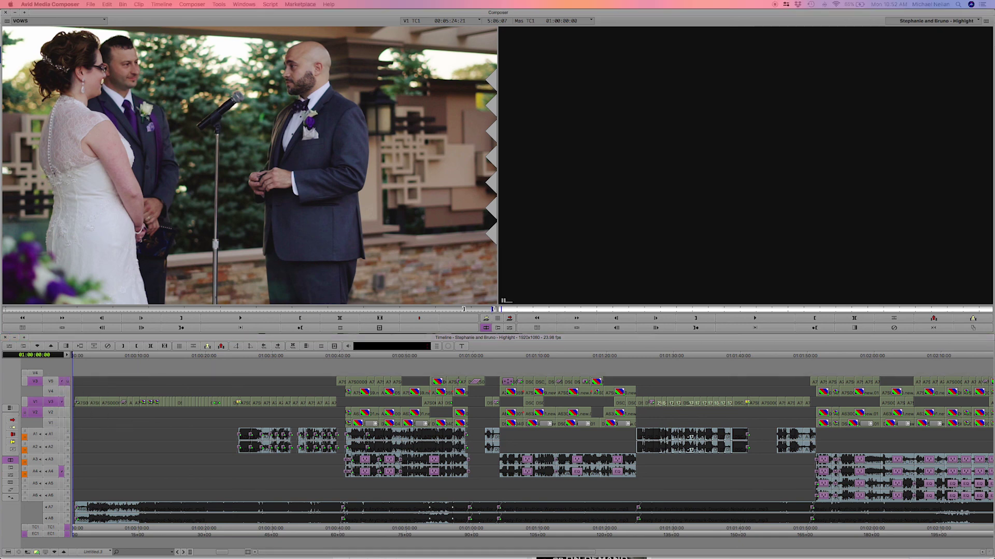
left_click(399, 242)
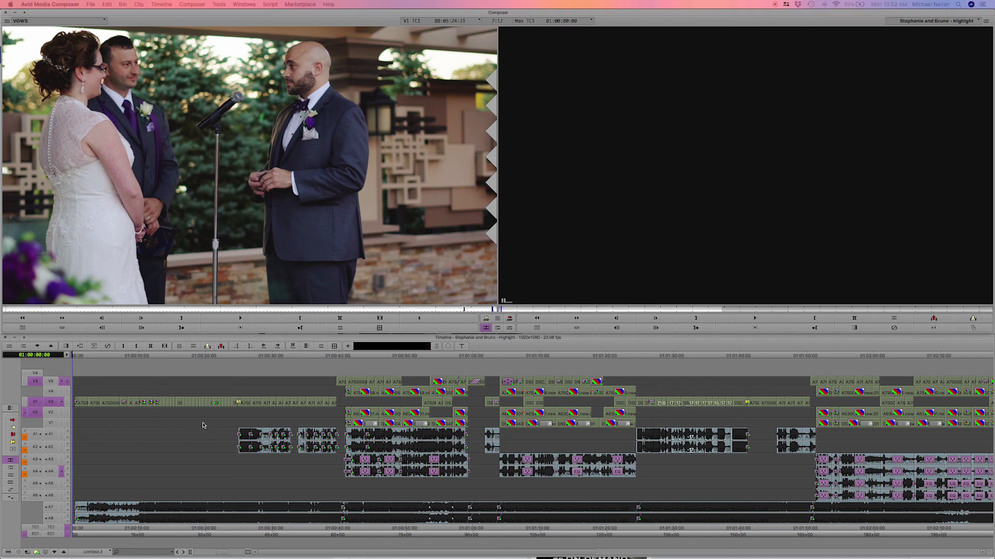
- Play the highlight sequence from 01:00:00:00 to about 01:00:35 to review the opening, raising the system volume during playback
left_click(120, 425)
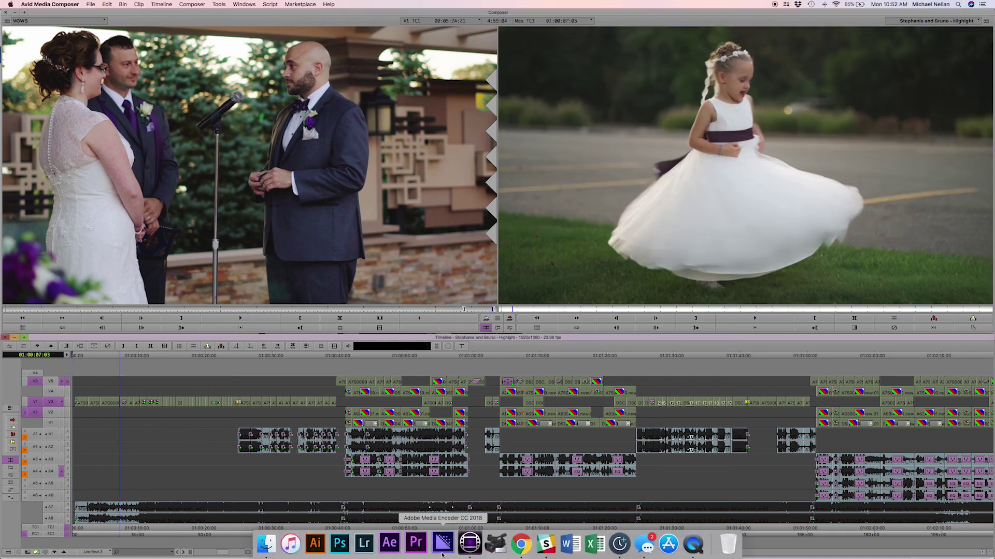
key("Home")
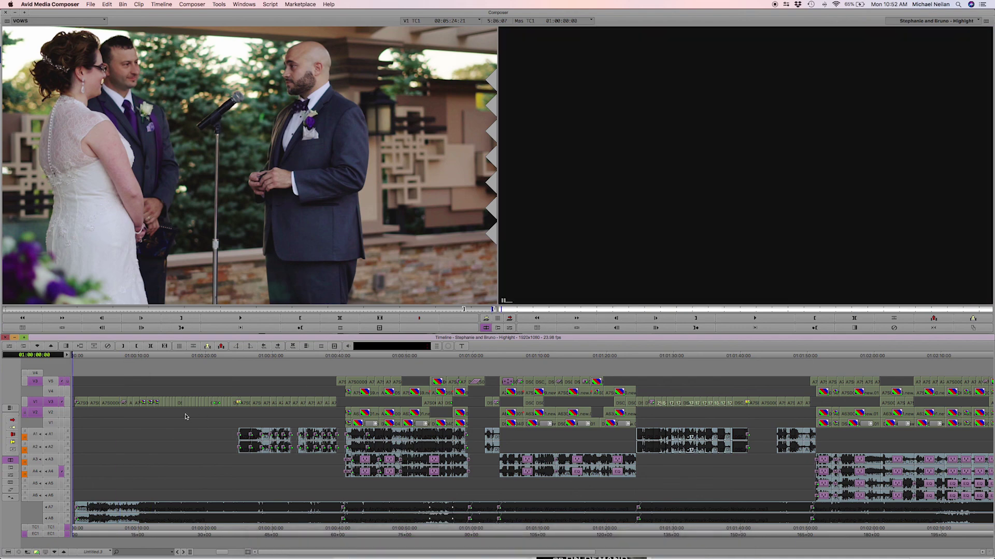
key("space")
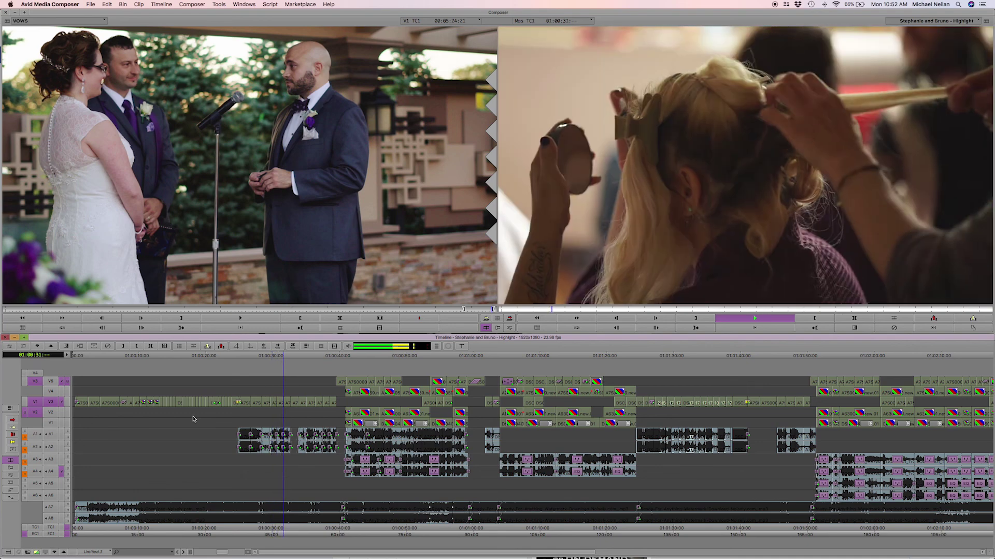
key("space")
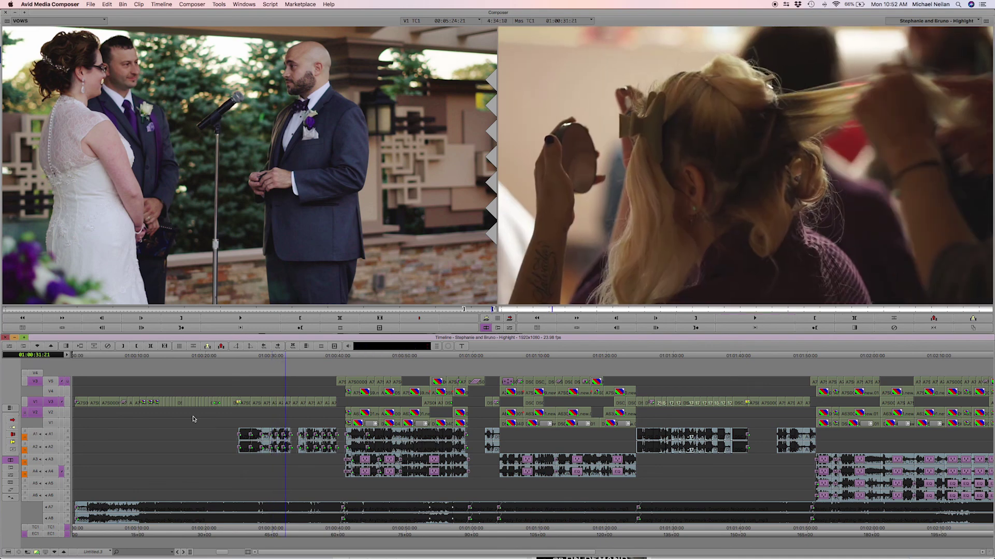
key("space")
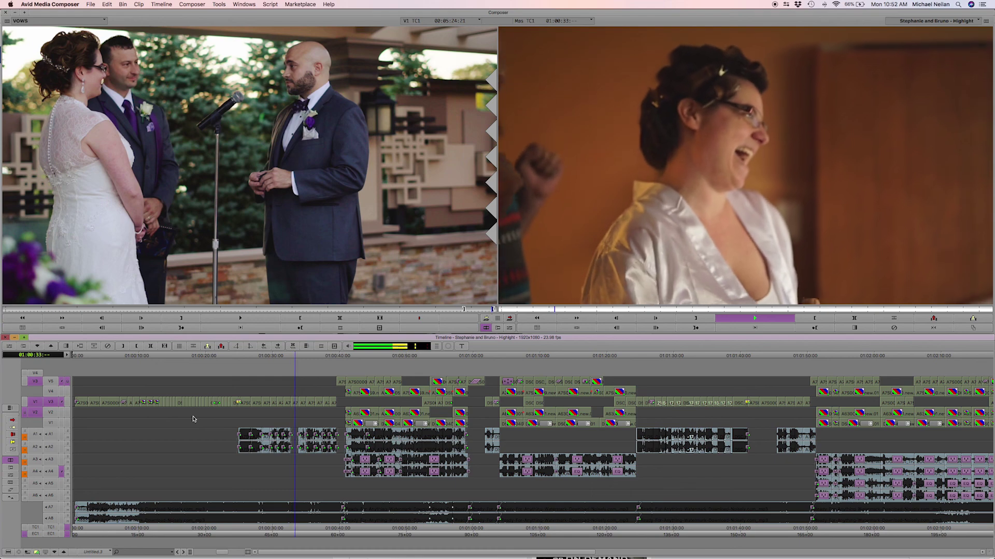
key("XF86AudioRaiseVolume")
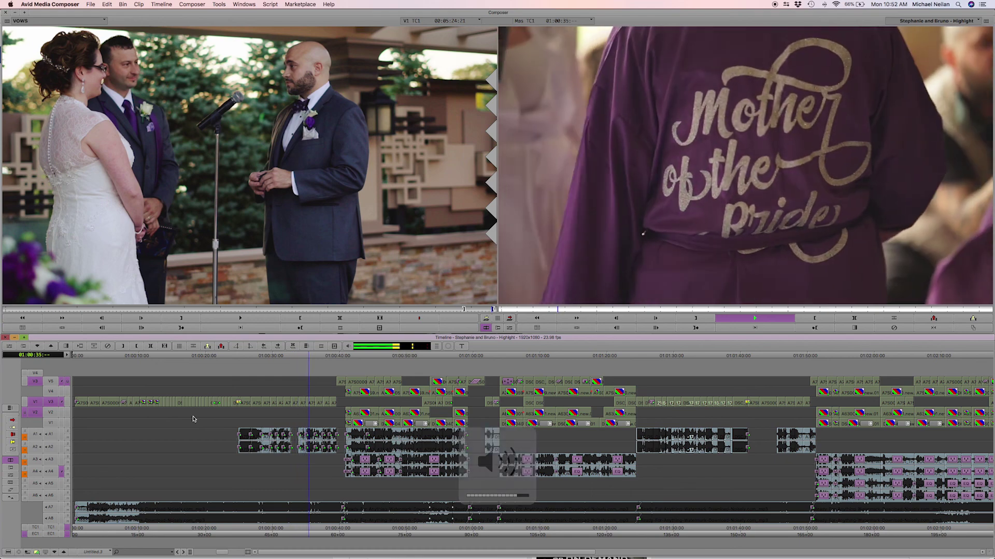